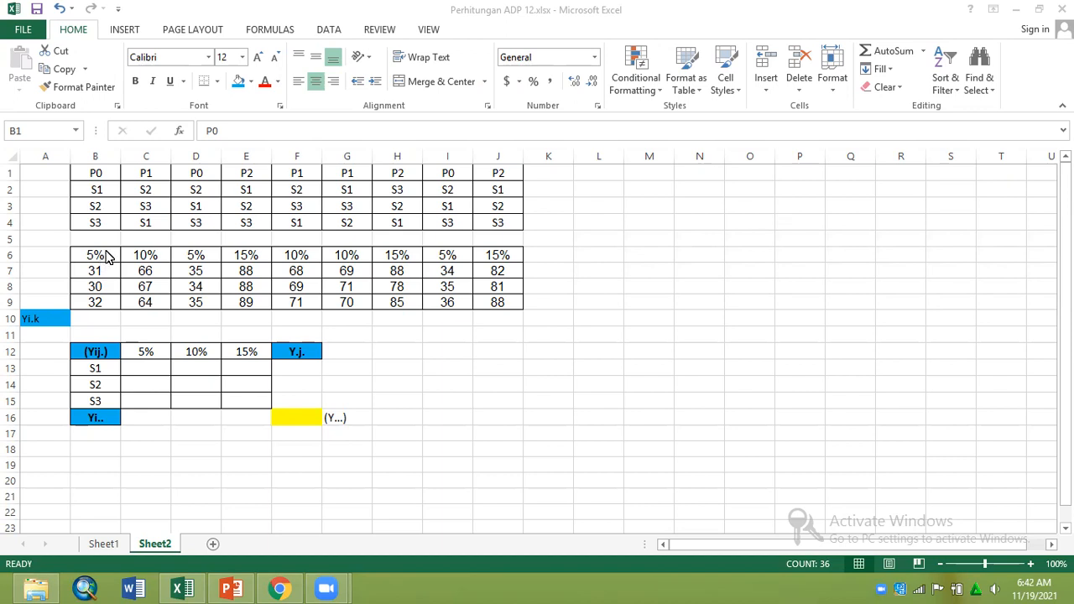
- Bold the percentage headings in B6:J6 and the P0–P2 treatment headings in B1:J1
key(ctrl+a)
drag(104, 254, 497, 255)
click(135, 81)
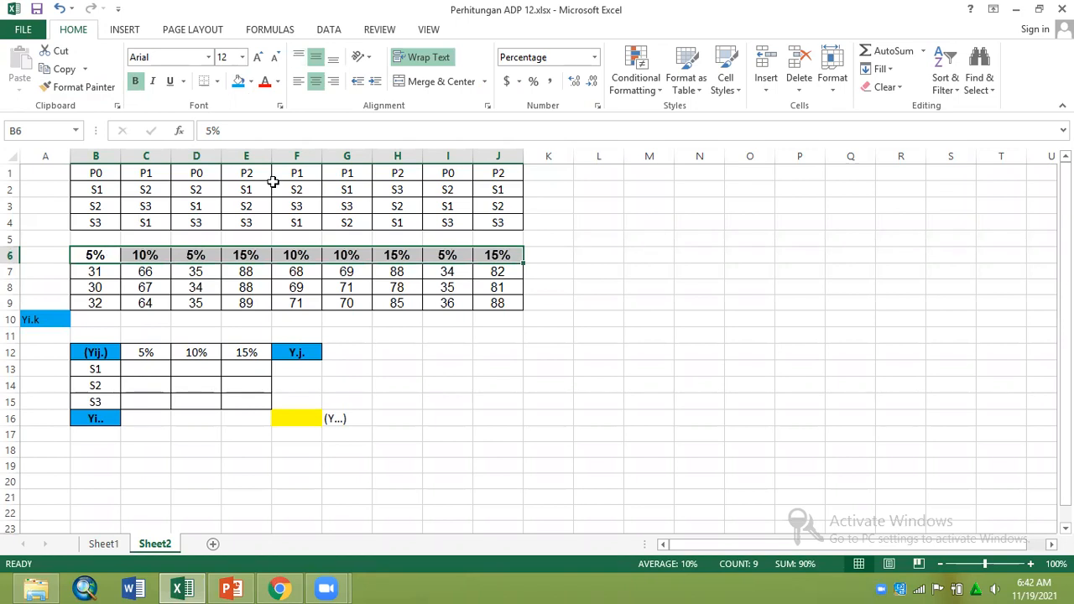
drag(90, 175, 491, 171)
click(135, 81)
- Examine how the treatment codes and S1–S3 layout in rows 1–4 correspond to the percentages and data in rows 6–9
click(113, 173)
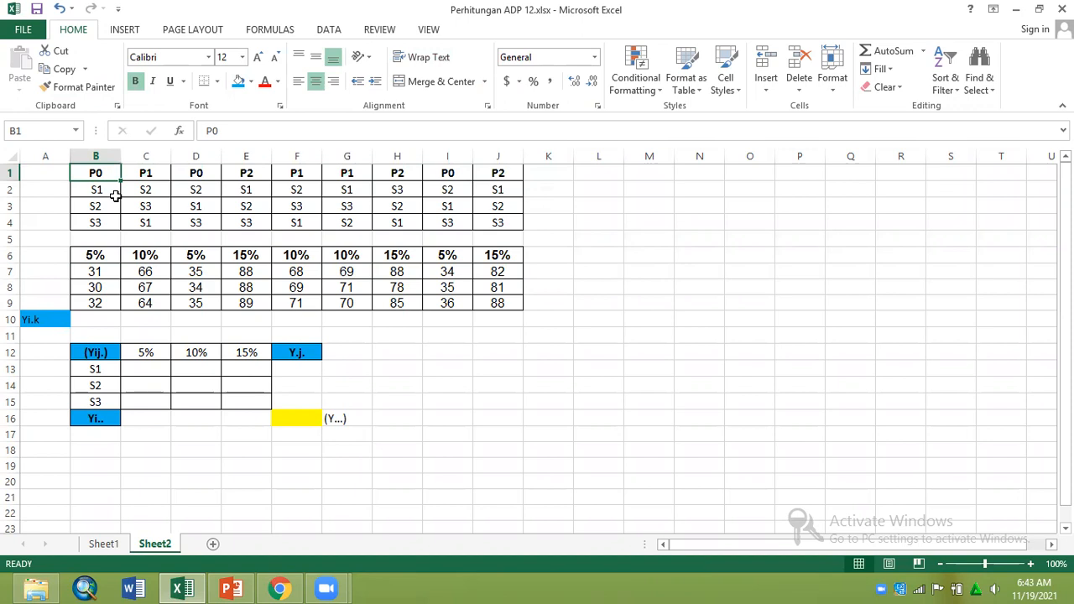
click(99, 254)
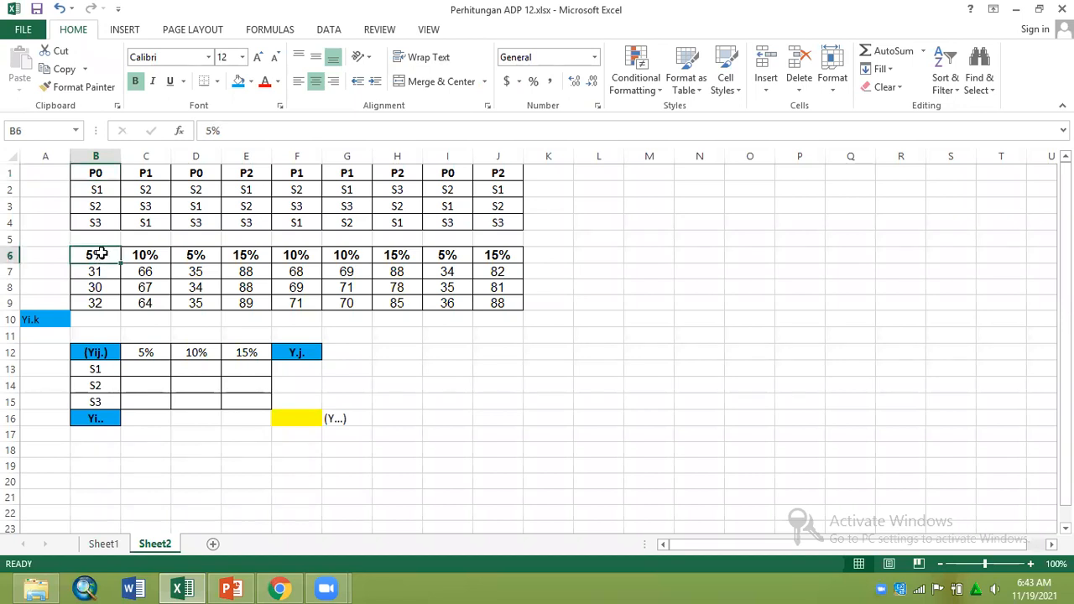
click(145, 255)
click(202, 256)
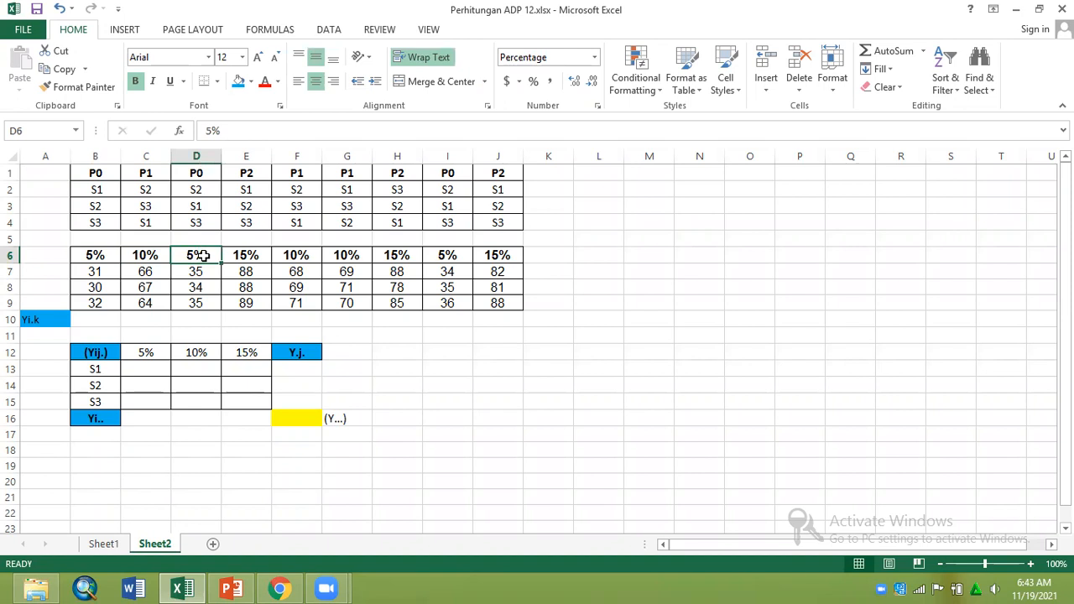
click(259, 260)
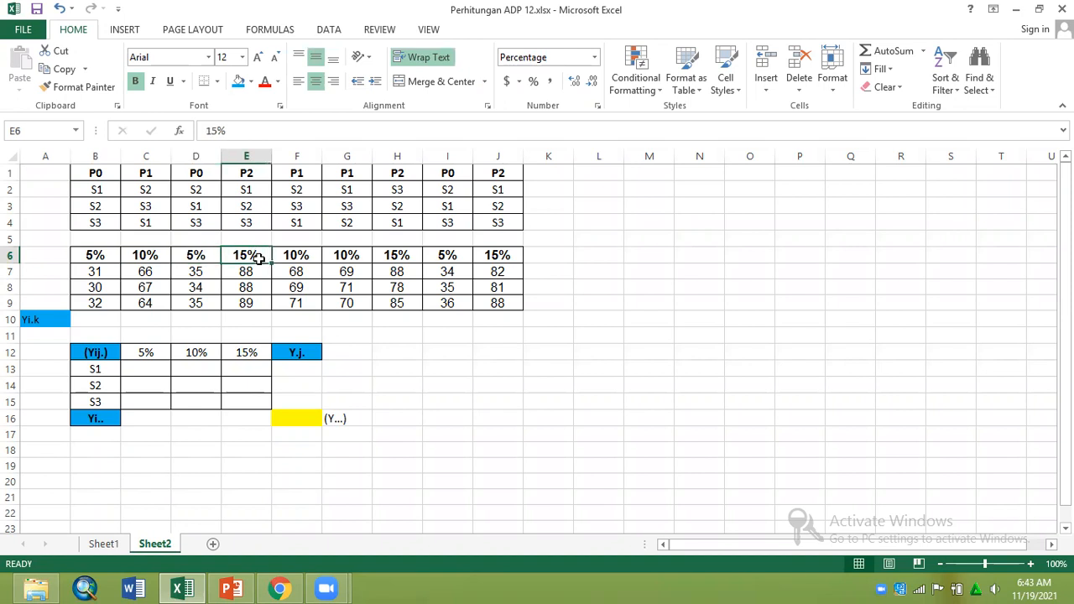
click(96, 256)
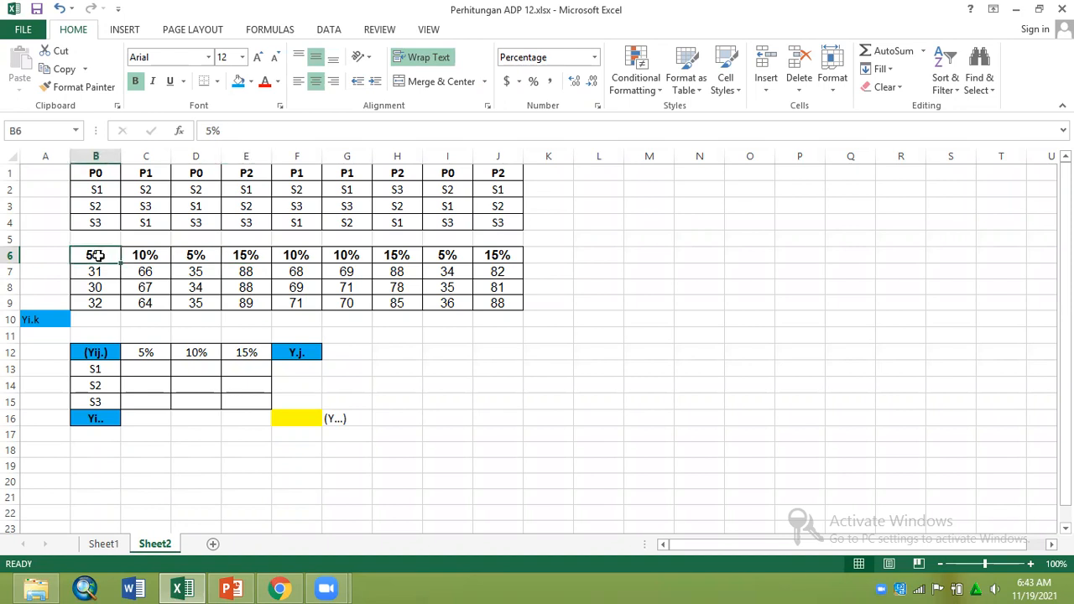
click(97, 272)
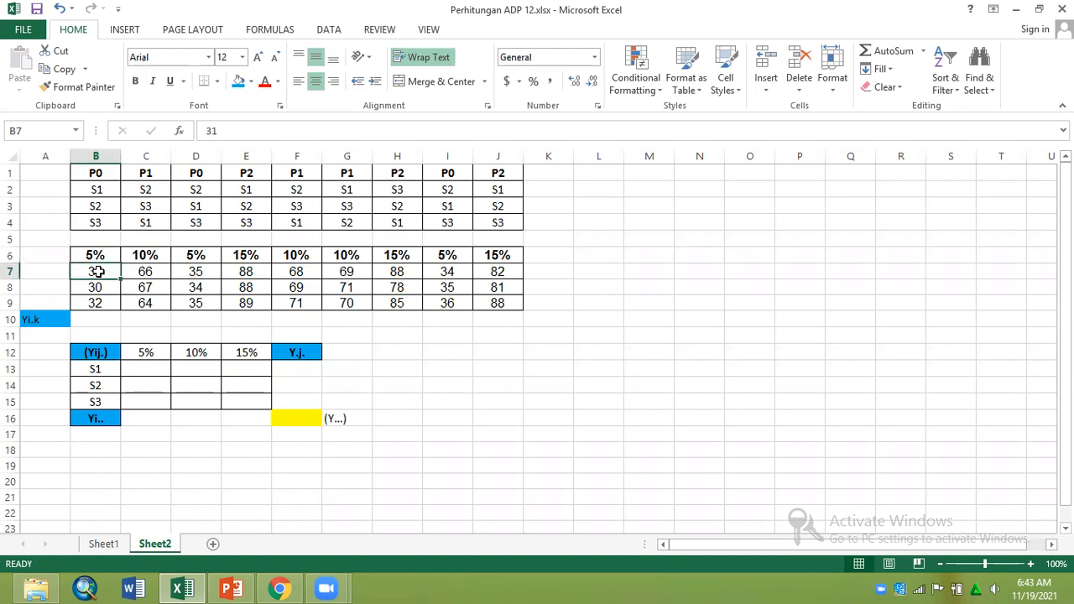
click(99, 190)
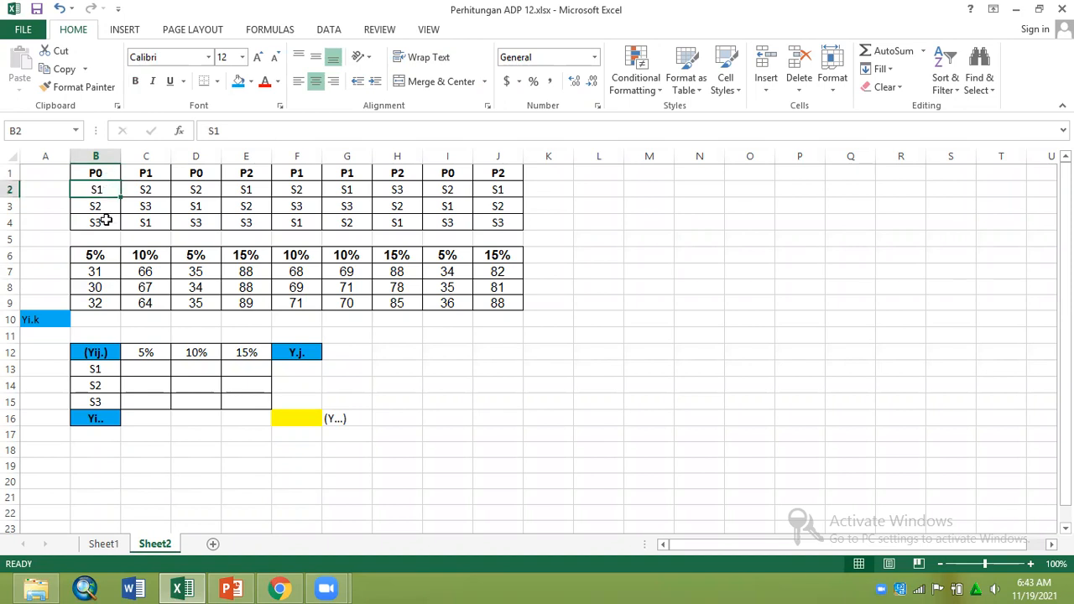
click(150, 191)
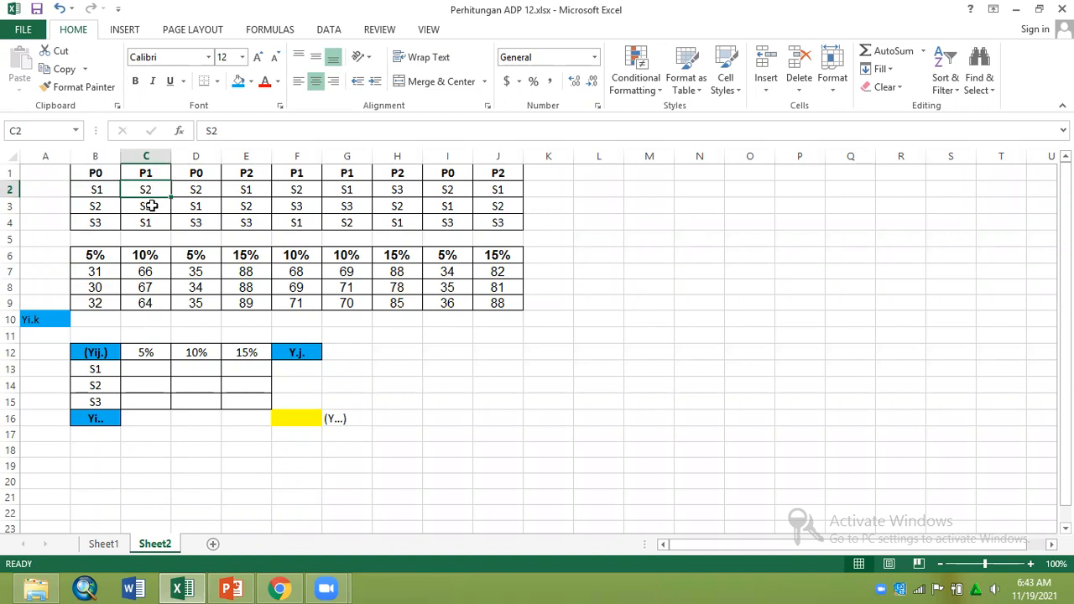
- Enter =SUM(B7:B9) in B10 and fill it across to J10 to complete the Yi.k row
click(101, 319)
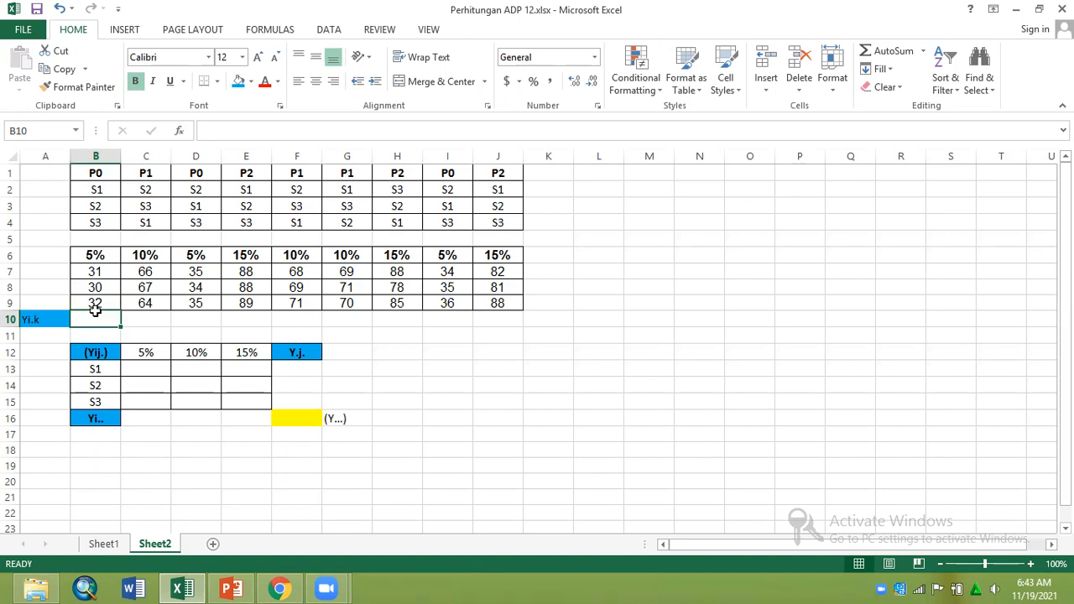
text(=s)
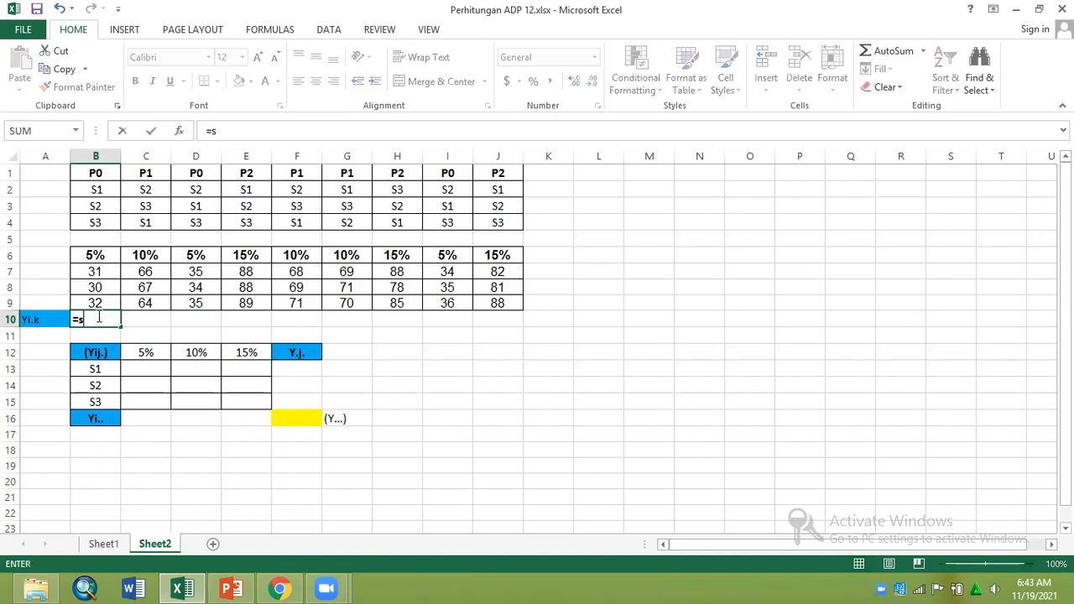
text(um()
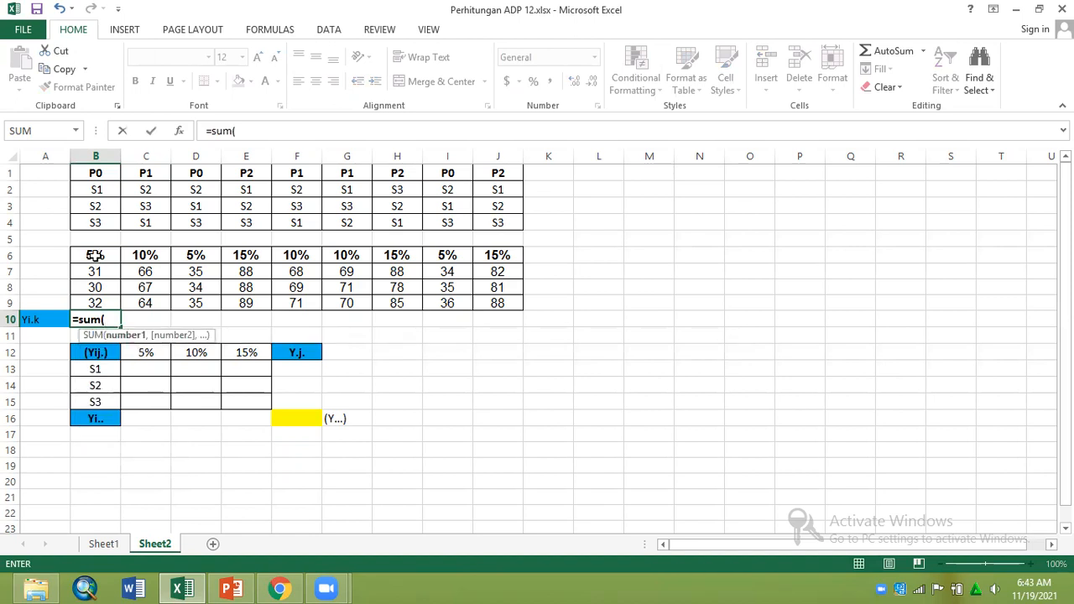
drag(92, 271, 107, 310)
text())
key(Return)
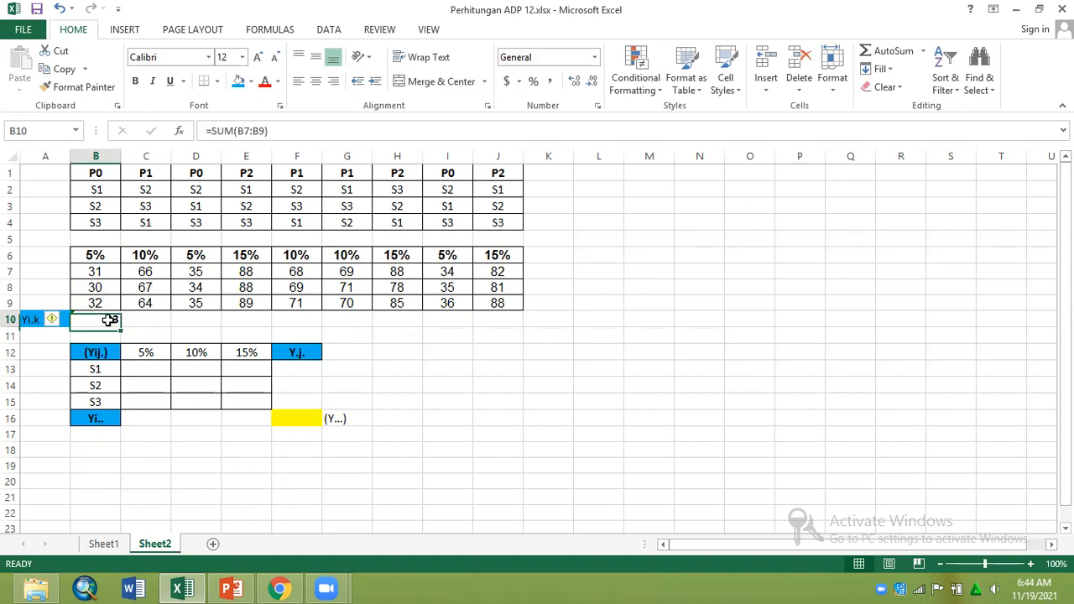
drag(120, 329, 520, 324)
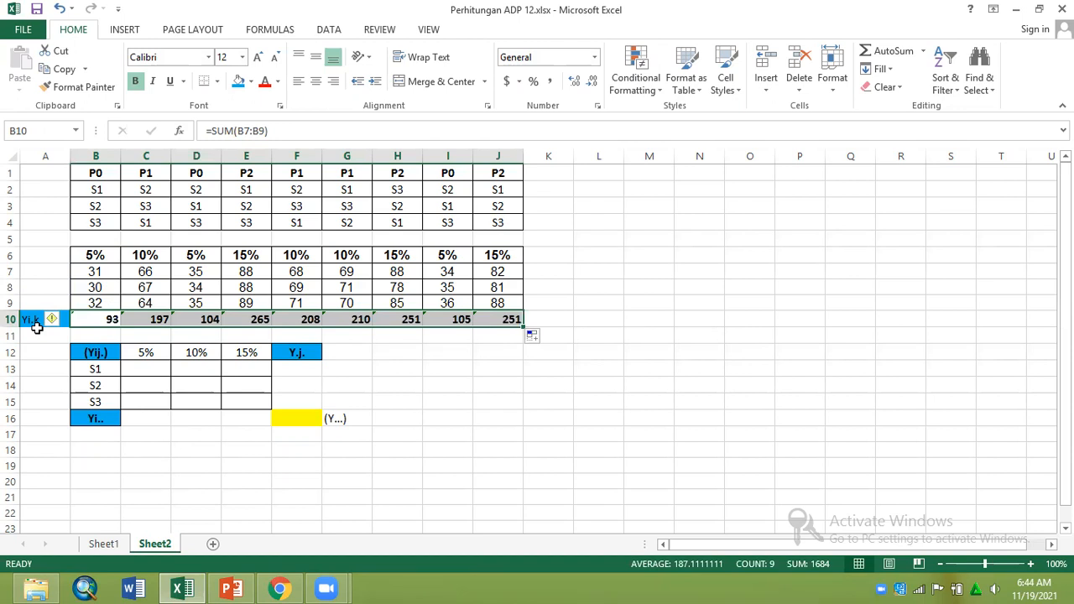
click(33, 320)
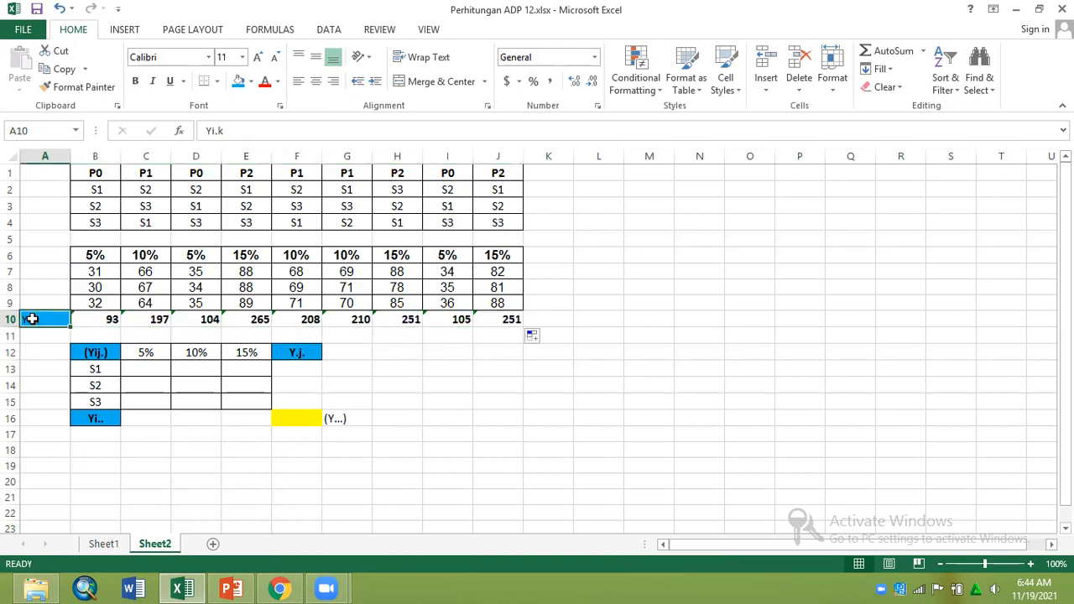
click(101, 321)
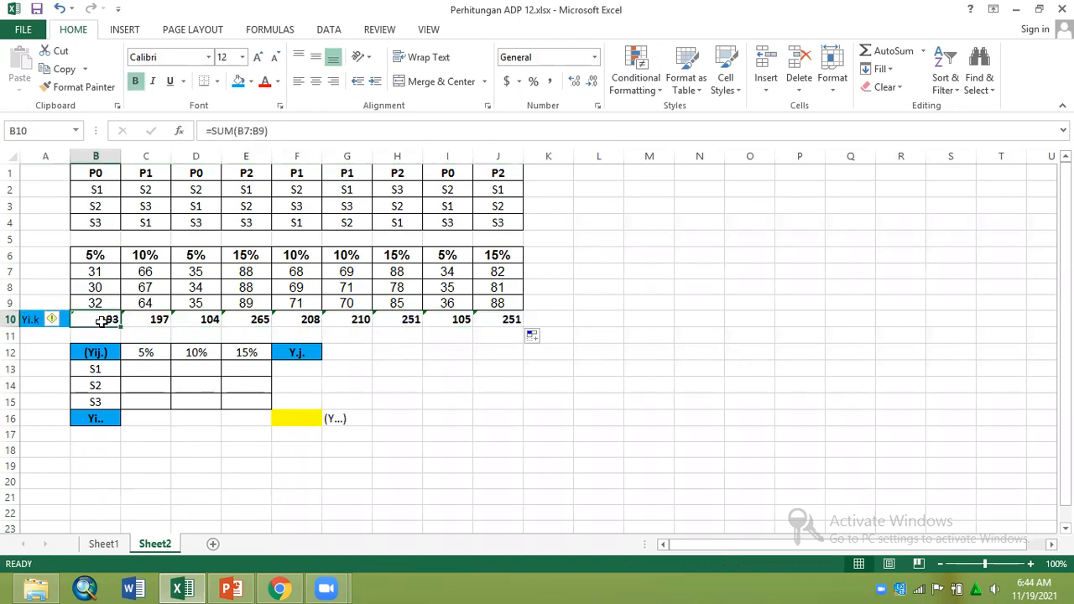
drag(94, 271, 99, 308)
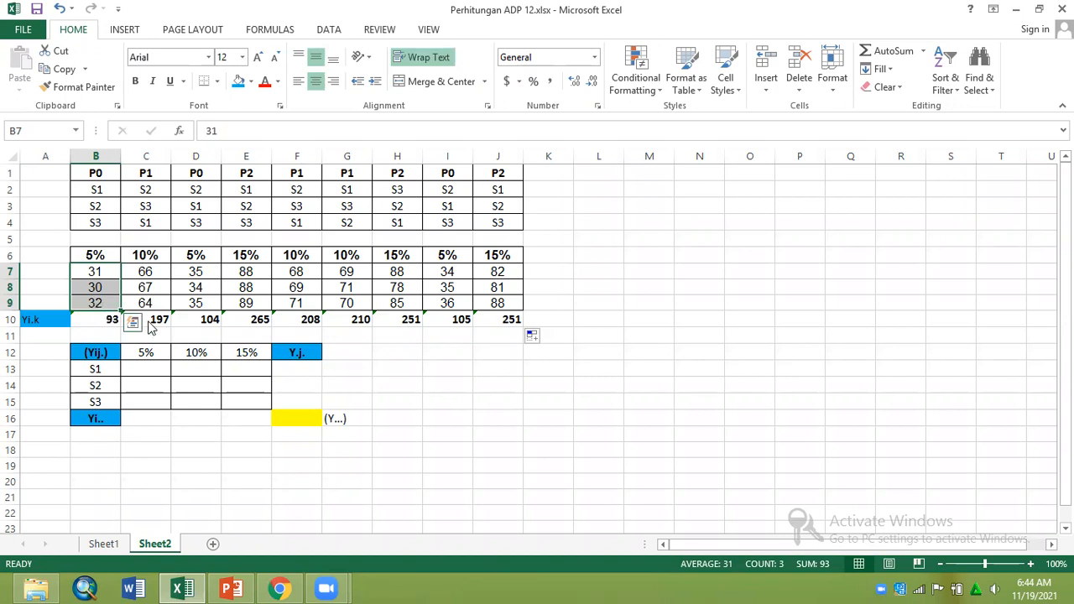
click(152, 368)
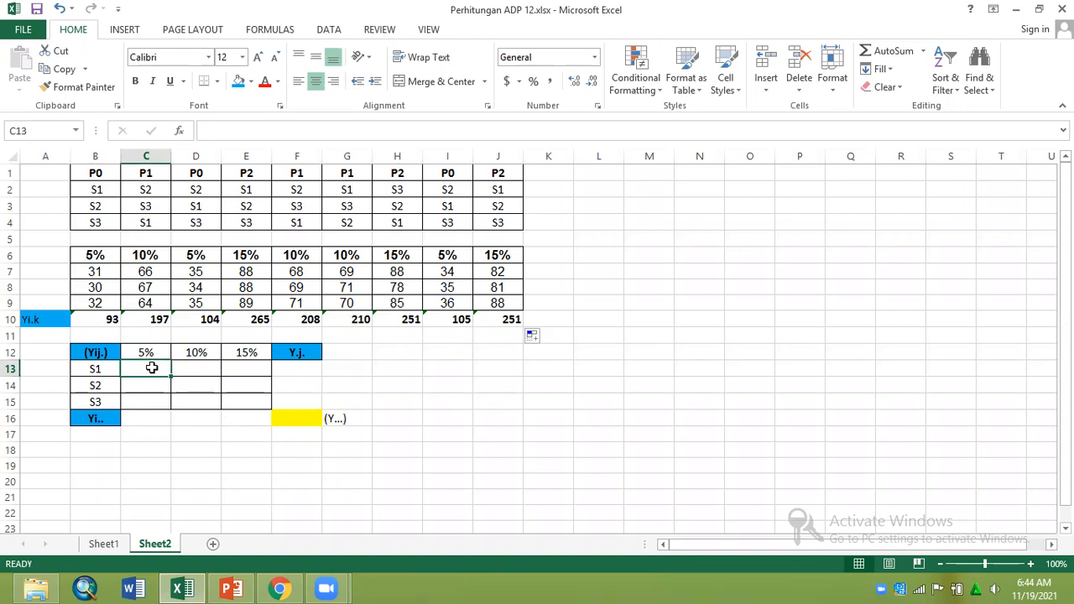
click(103, 352)
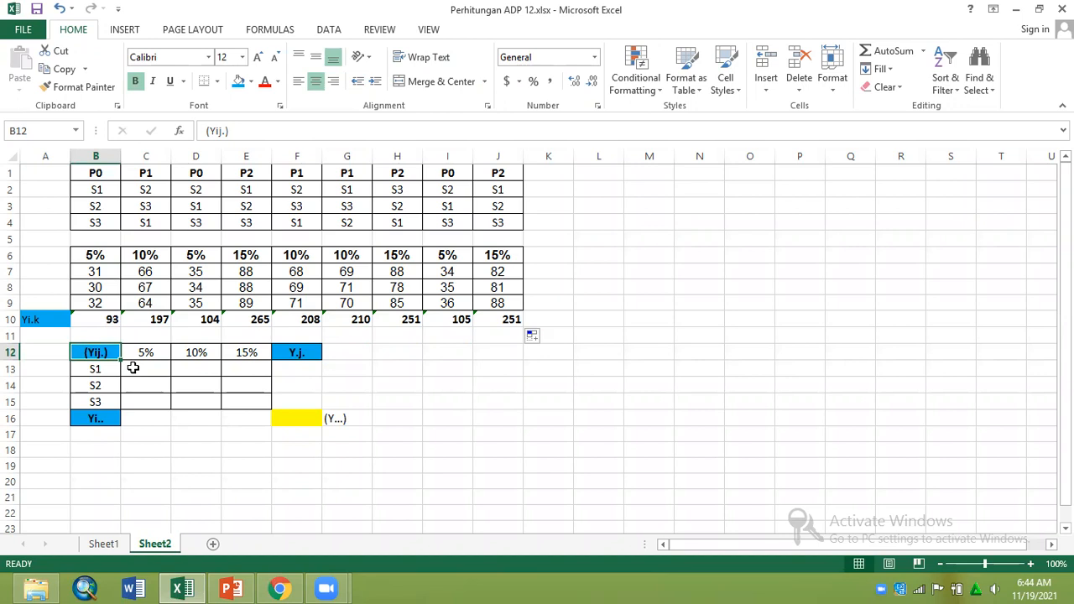
- Enter =B7+D8+I8 in C13 to total the S1 observations at 5% in the Yij. table
click(144, 370)
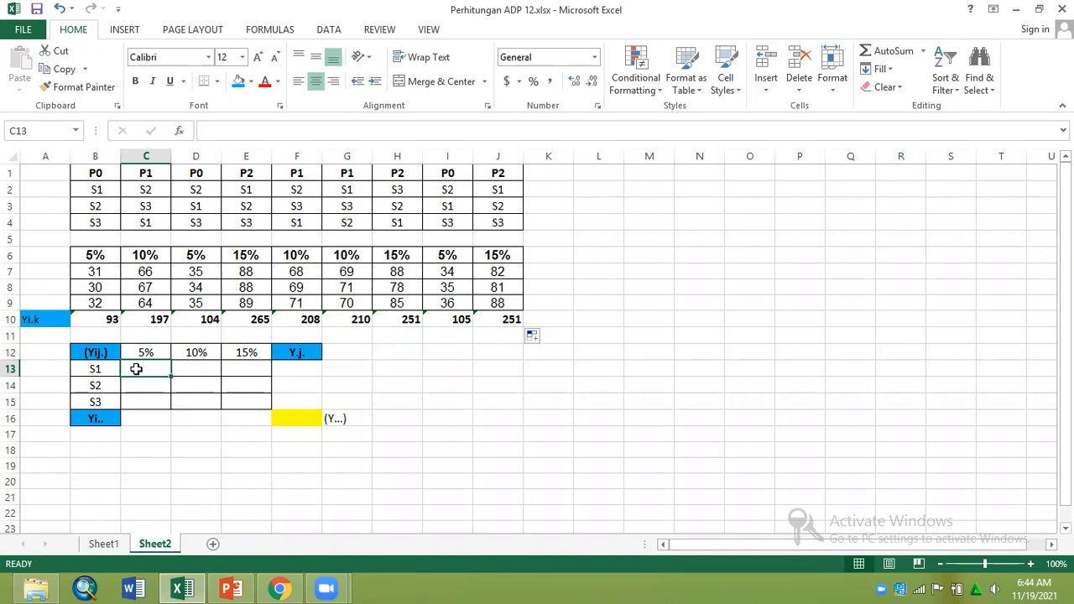
text(=)
click(96, 271)
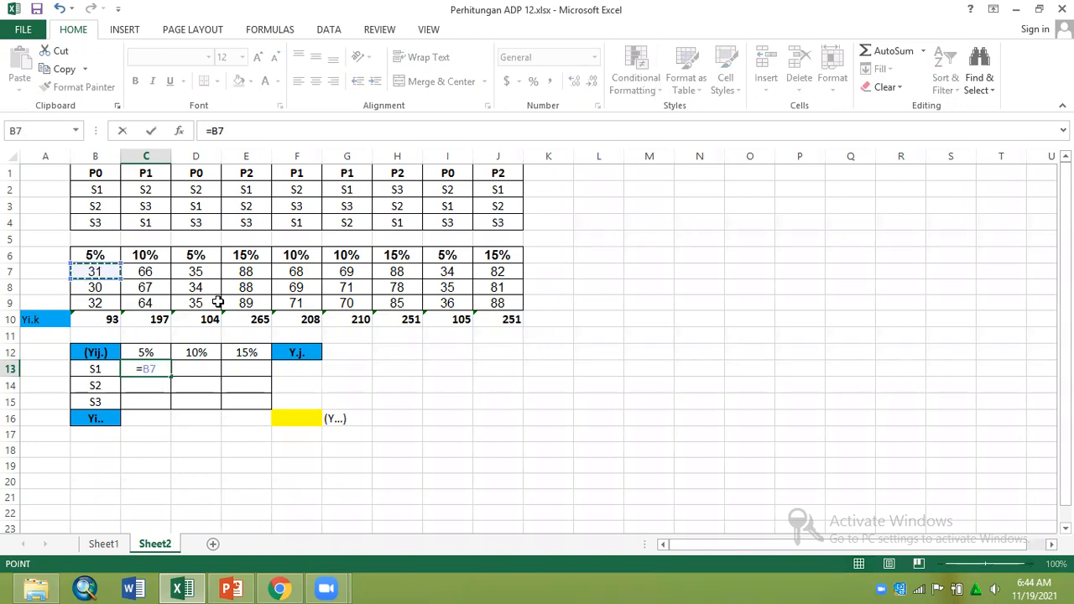
text(+)
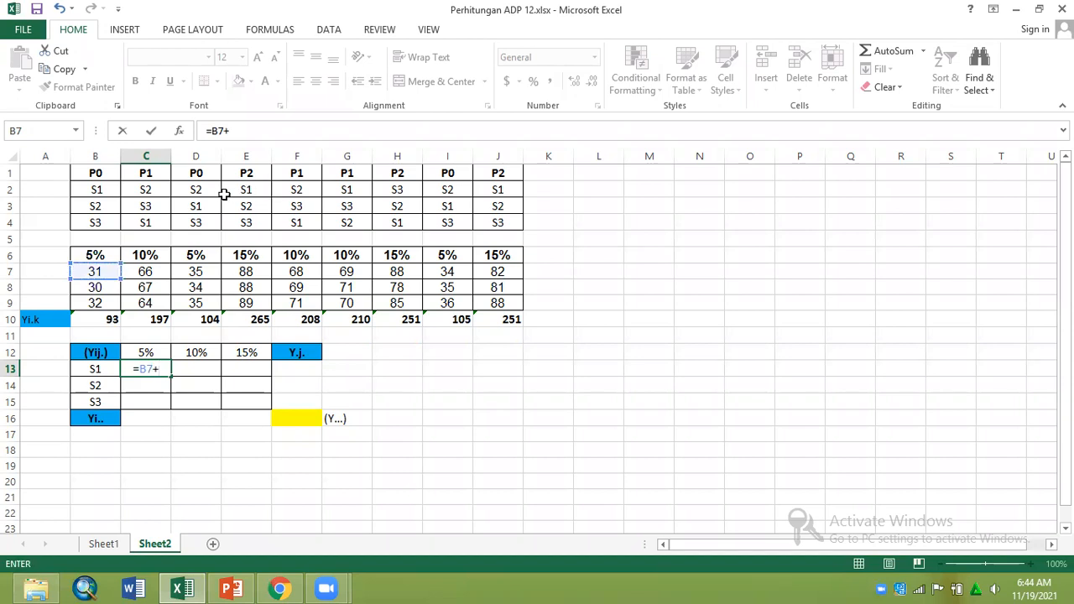
click(207, 288)
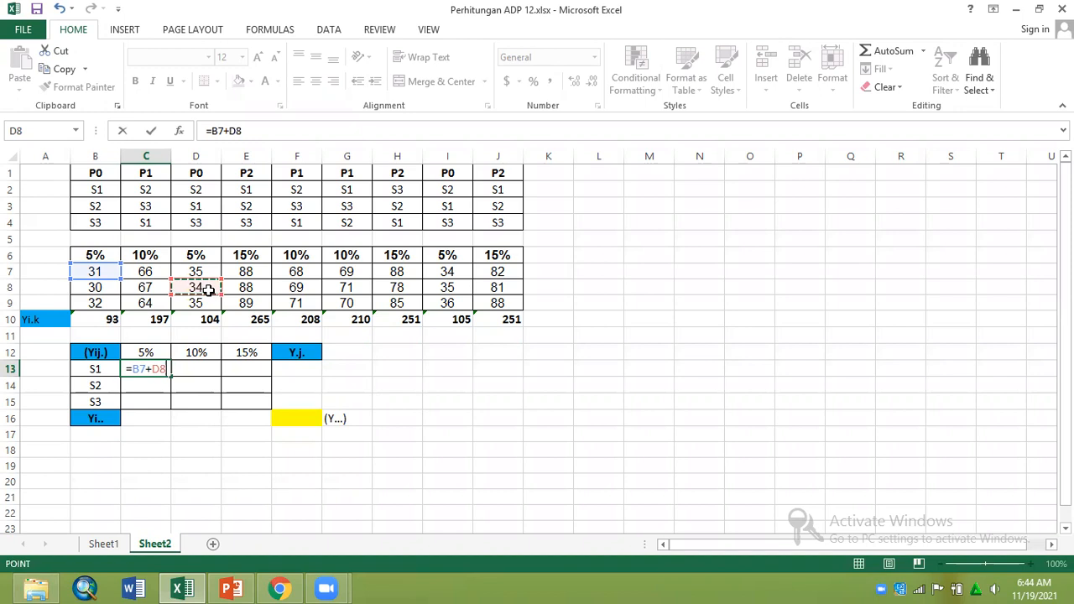
text(+)
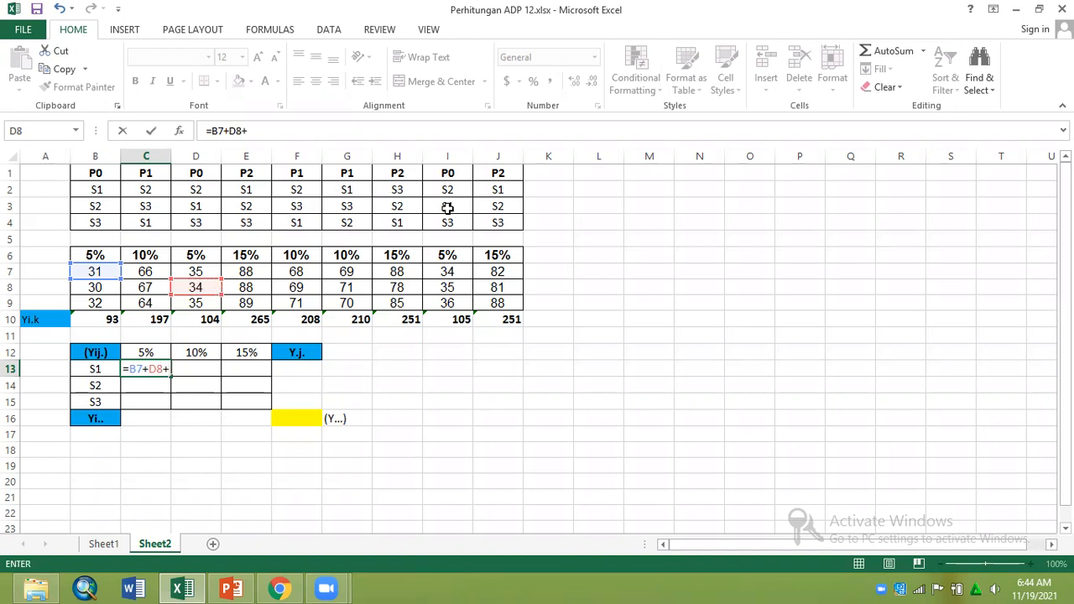
click(451, 288)
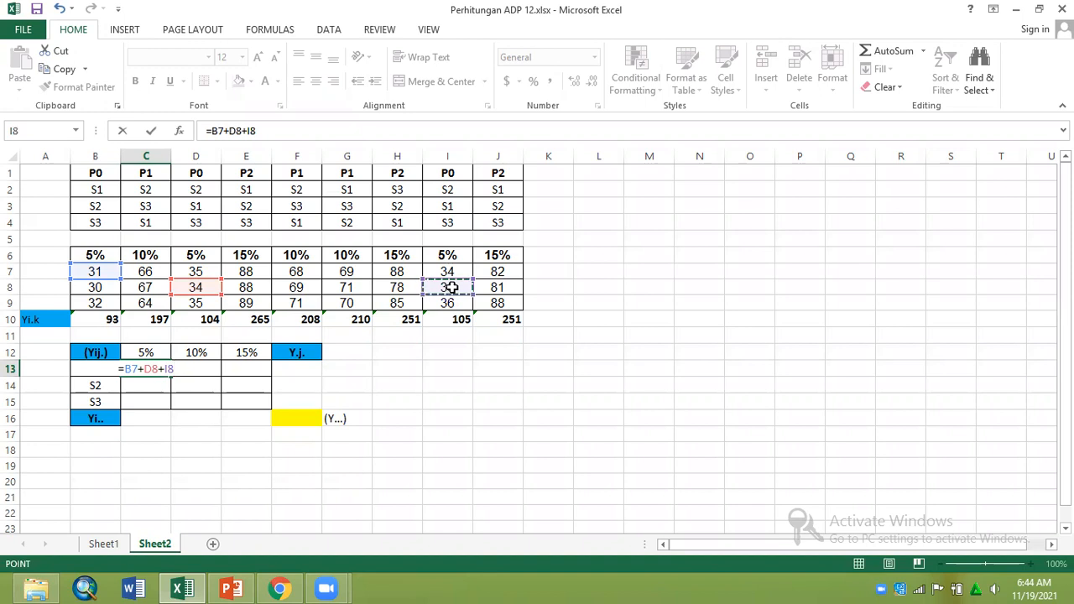
key(Return)
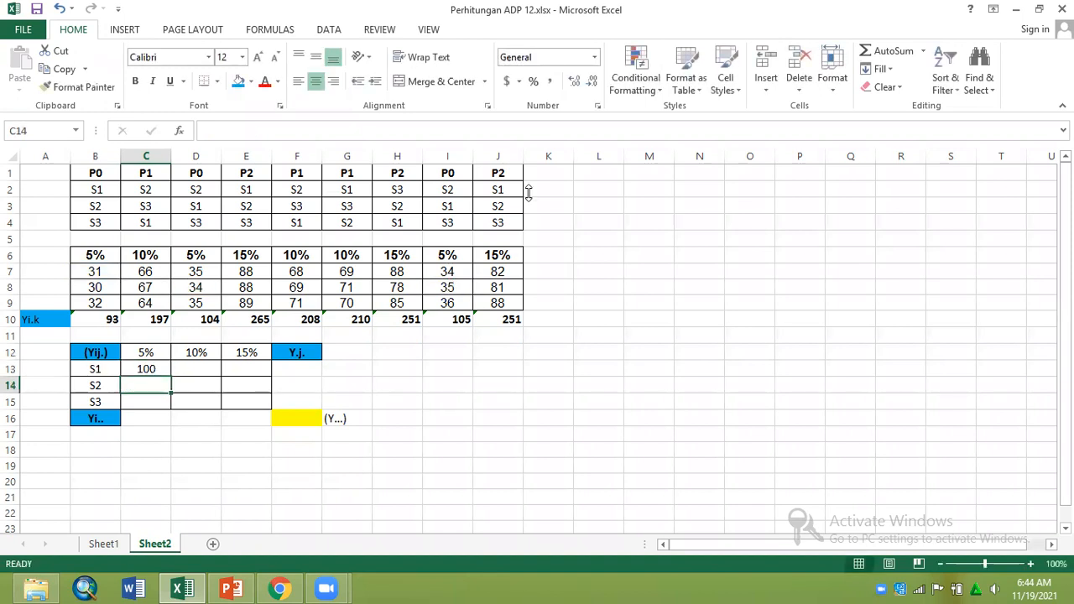
drag(529, 193, 570, 146)
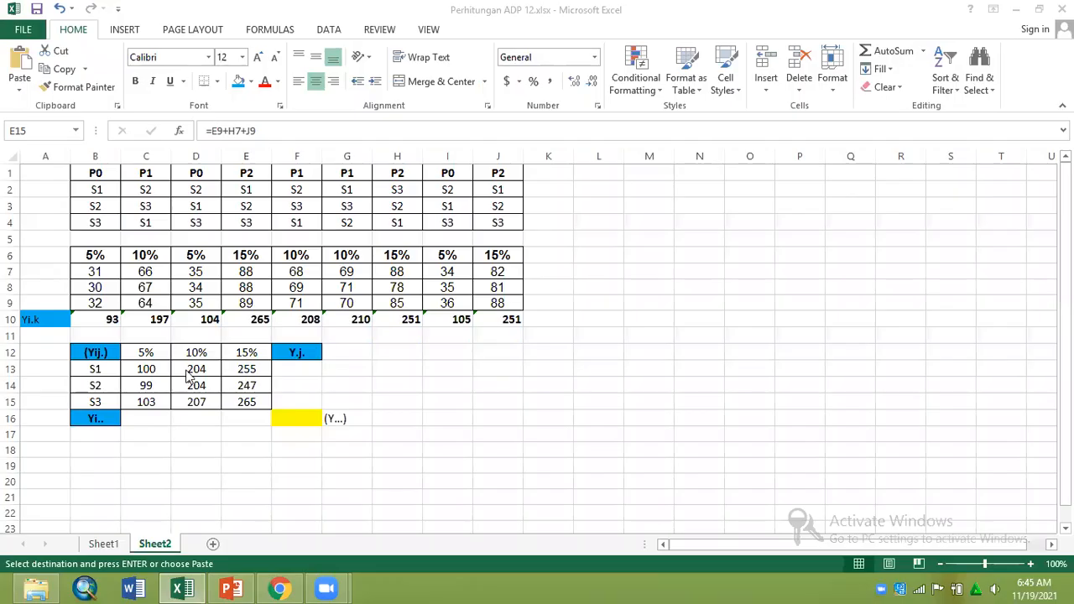
drag(148, 371, 242, 403)
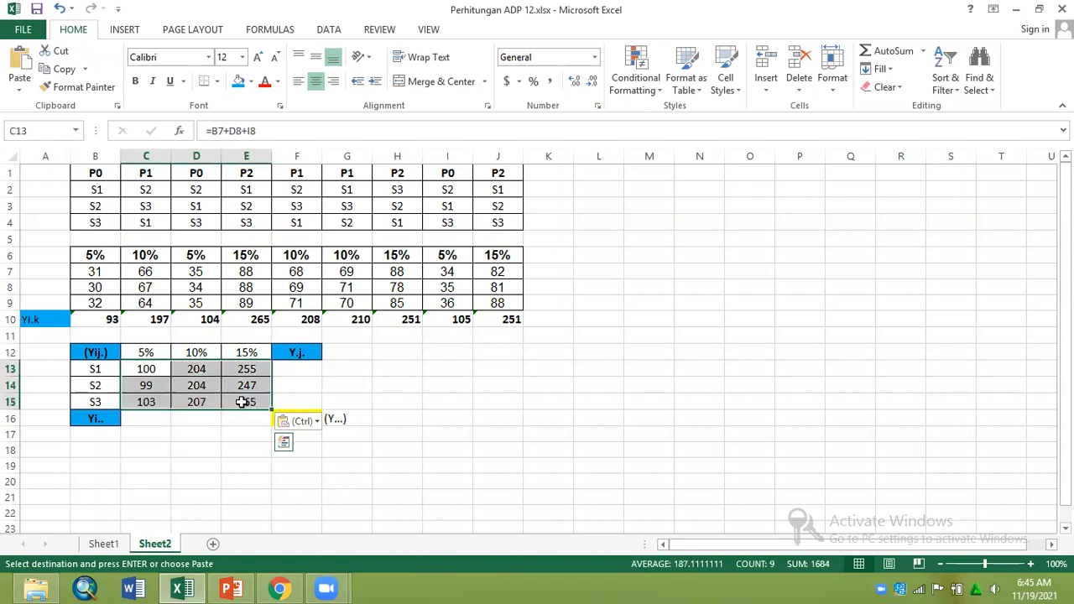
click(147, 420)
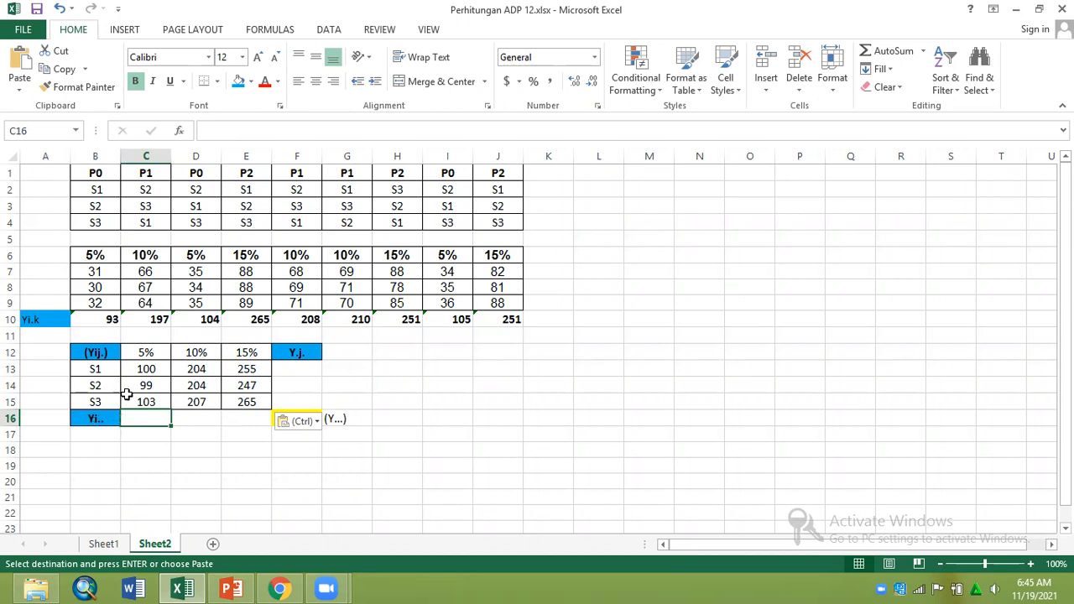
click(148, 353)
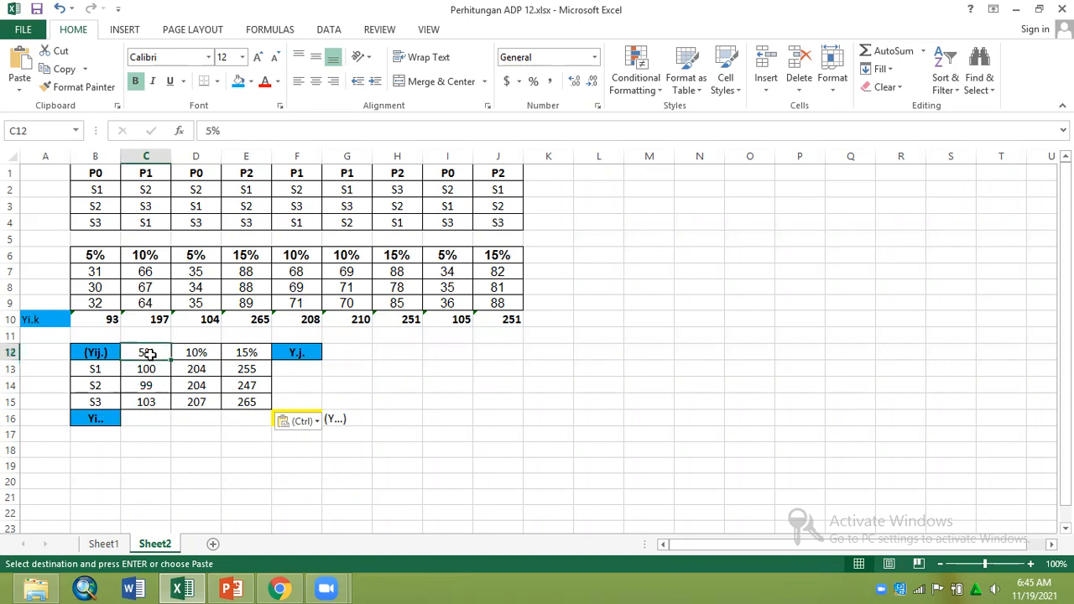
click(200, 353)
click(242, 353)
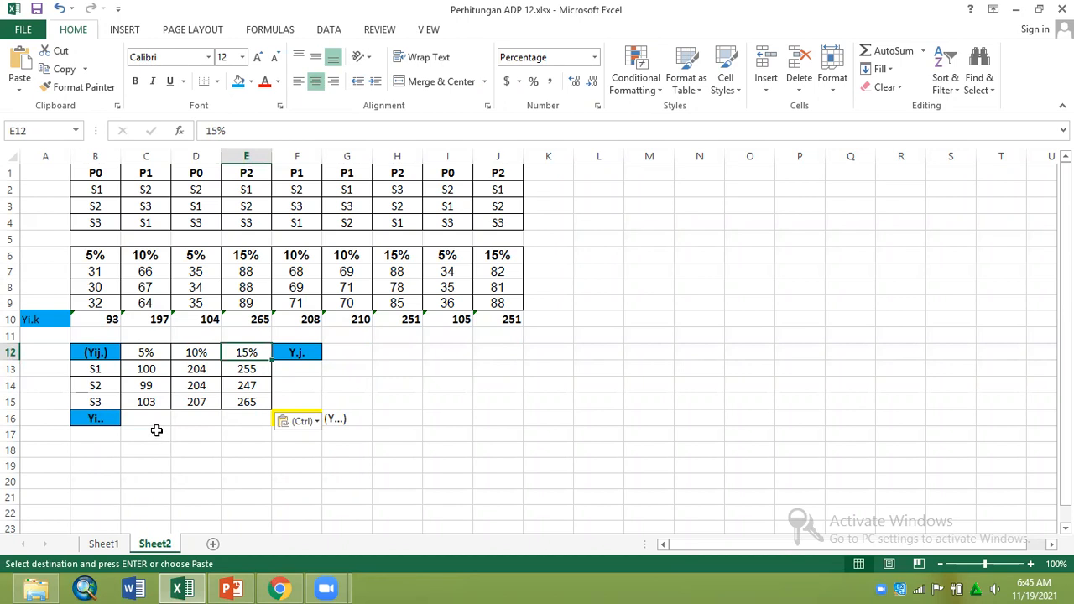
- Enter =SUM(C13:C15) in C16 and fill it across to E16 to complete the Yi.. row
click(155, 427)
text(=sum()
drag(158, 371, 161, 396)
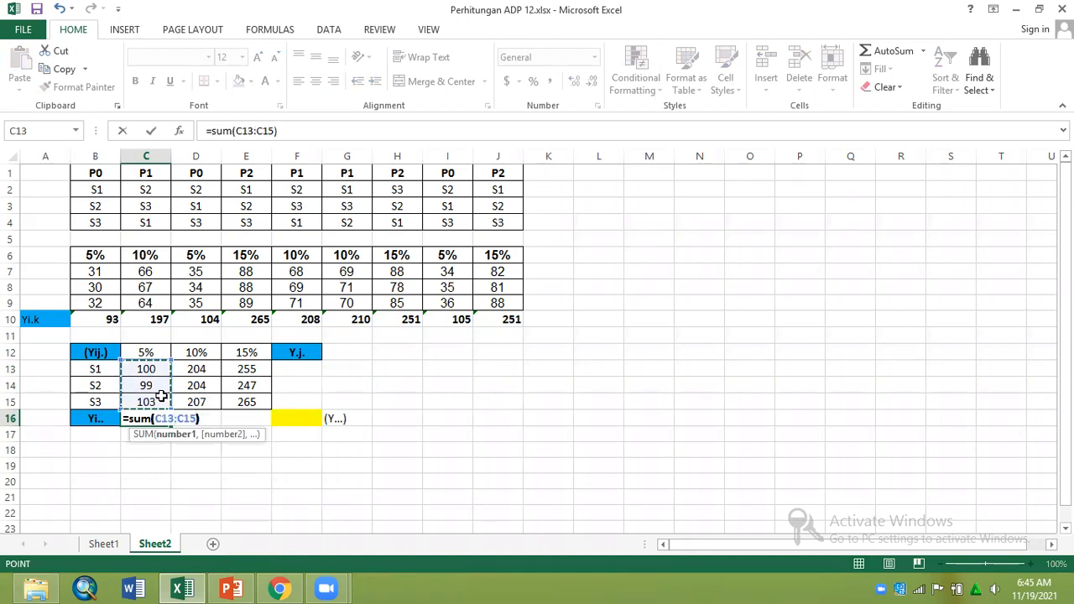
key(Return)
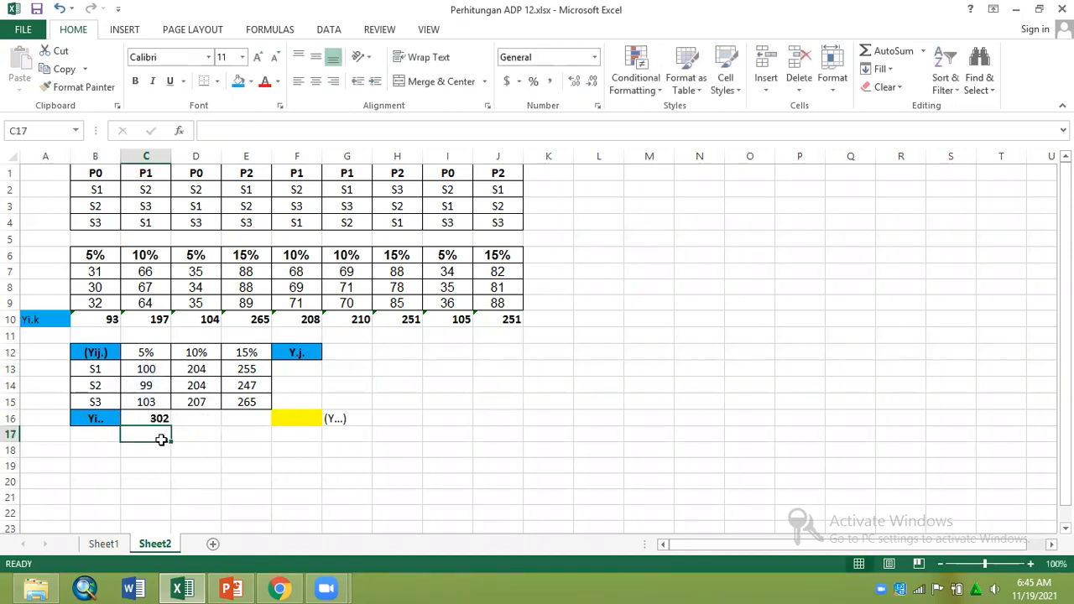
click(160, 420)
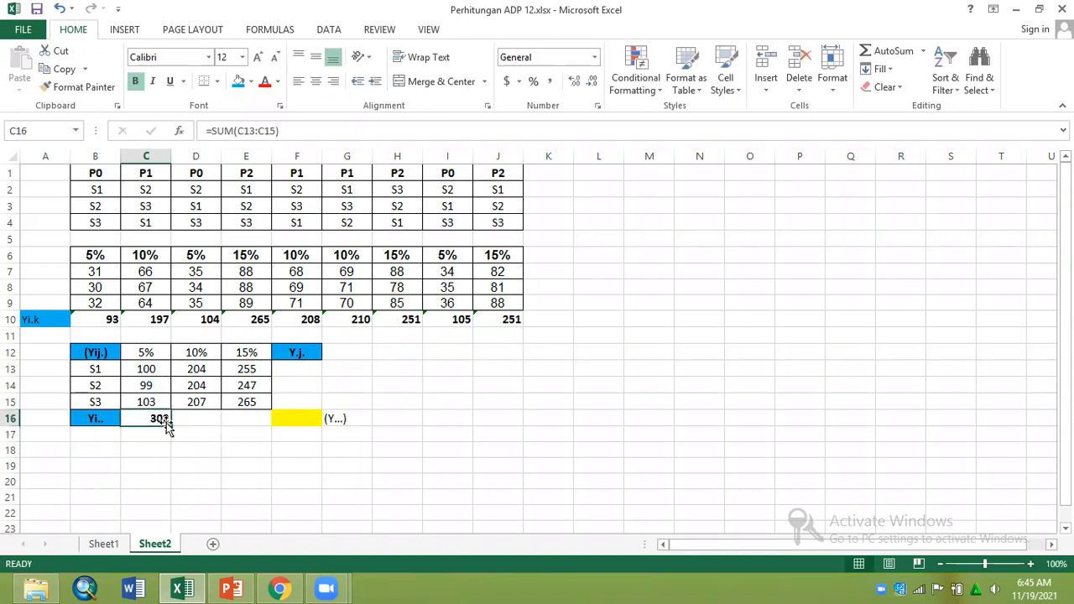
drag(171, 427, 256, 431)
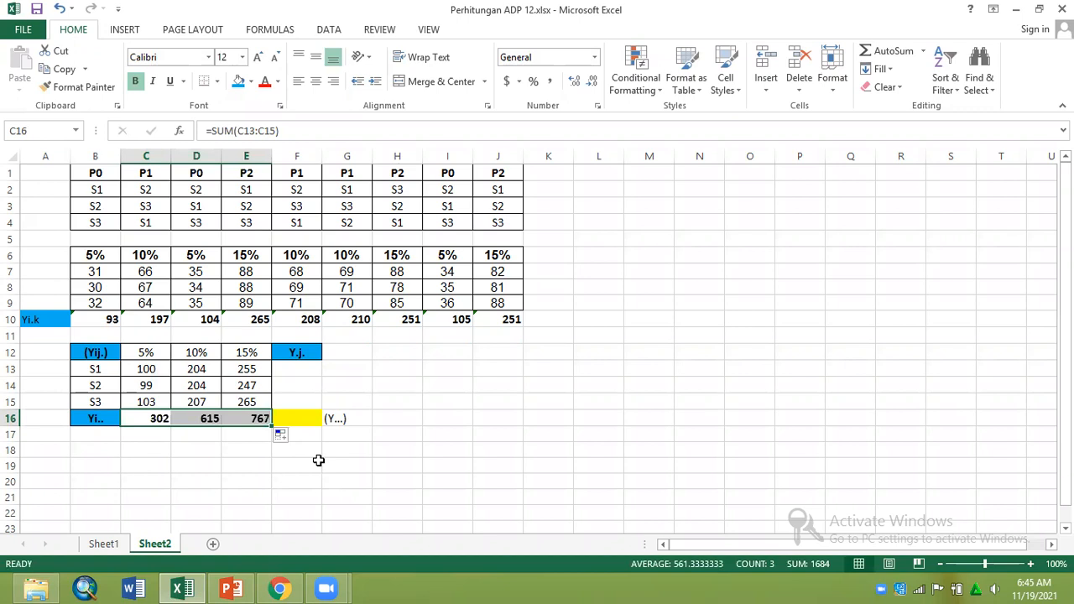
- Enter =SUM(C13:E13) in F13 and fill it down to F15 to complete the Y.j. column
click(296, 371)
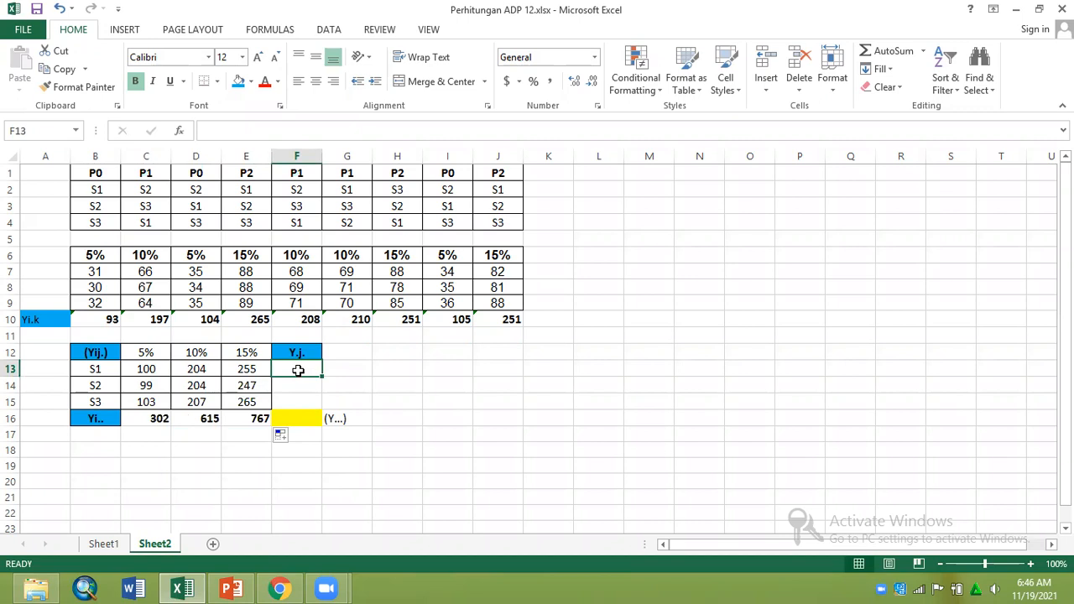
text(=sum)
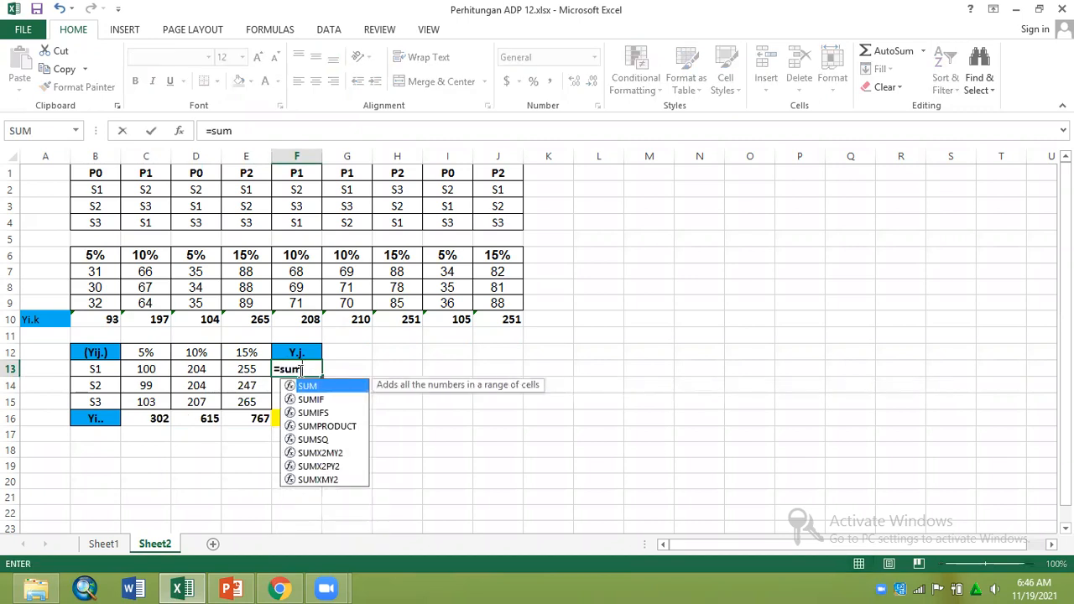
text(()
drag(143, 371, 263, 375)
text())
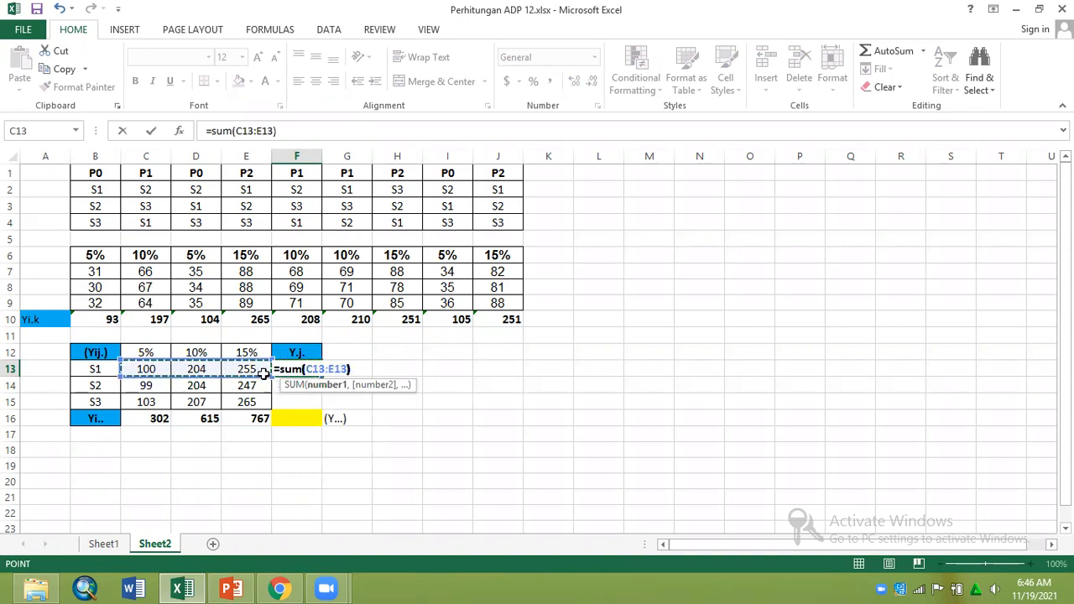
key(Return)
click(295, 374)
drag(319, 380, 325, 409)
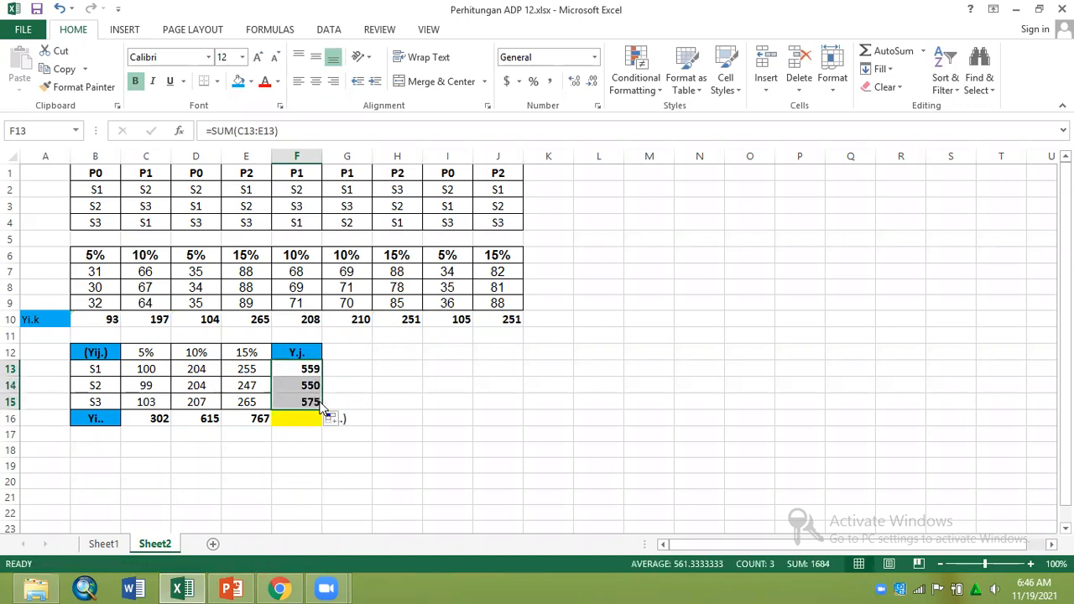
- Enter =SUM(C13:E15) in F16 as the grand total and review the Y.j., Yi.. and raw data cells it can also be summed from
click(356, 419)
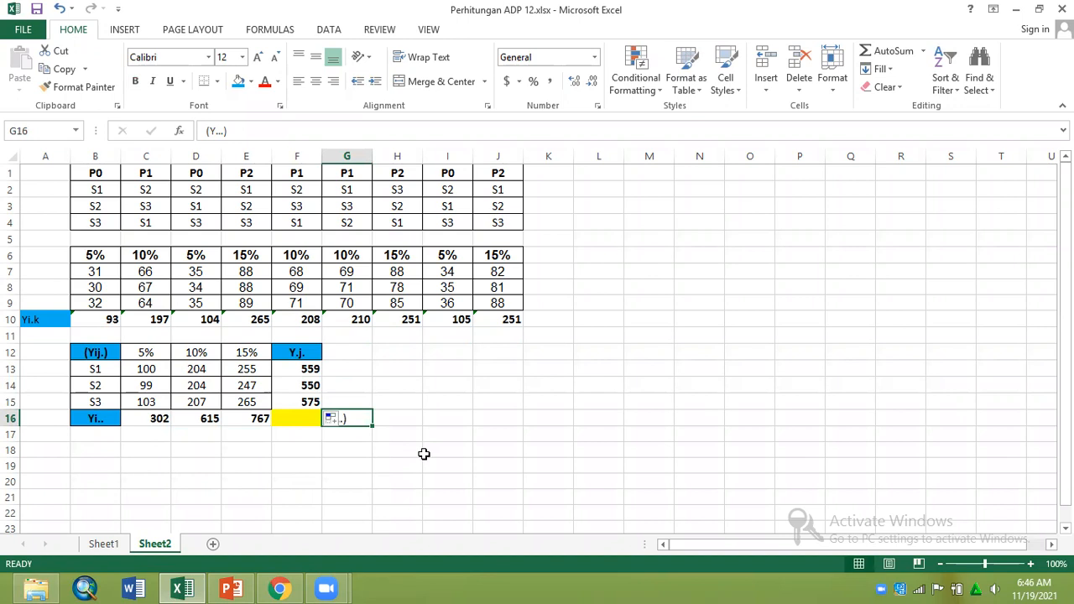
double_click(492, 430)
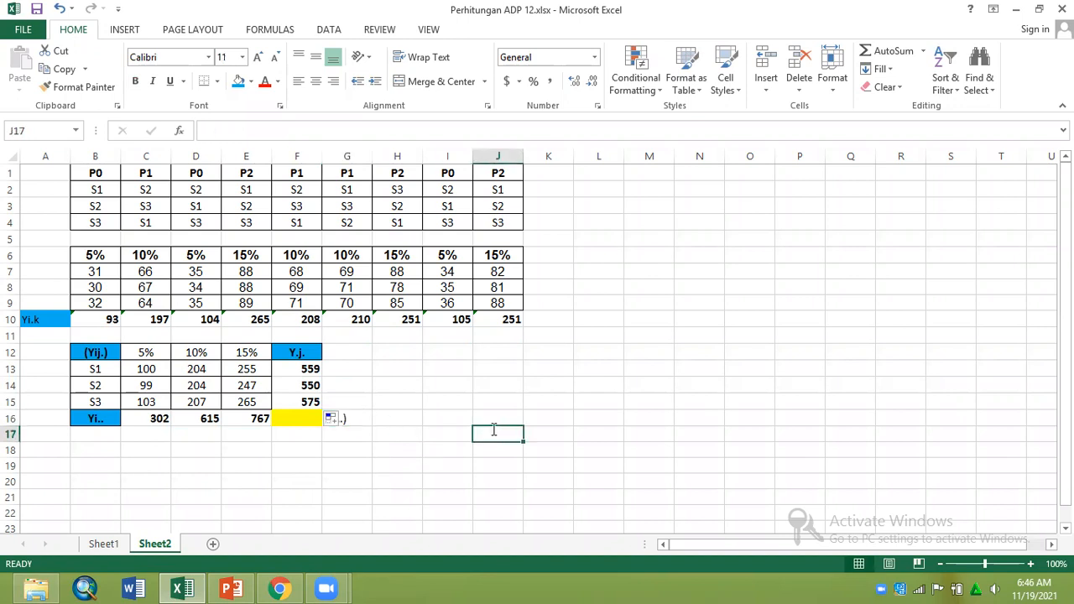
click(439, 441)
click(294, 417)
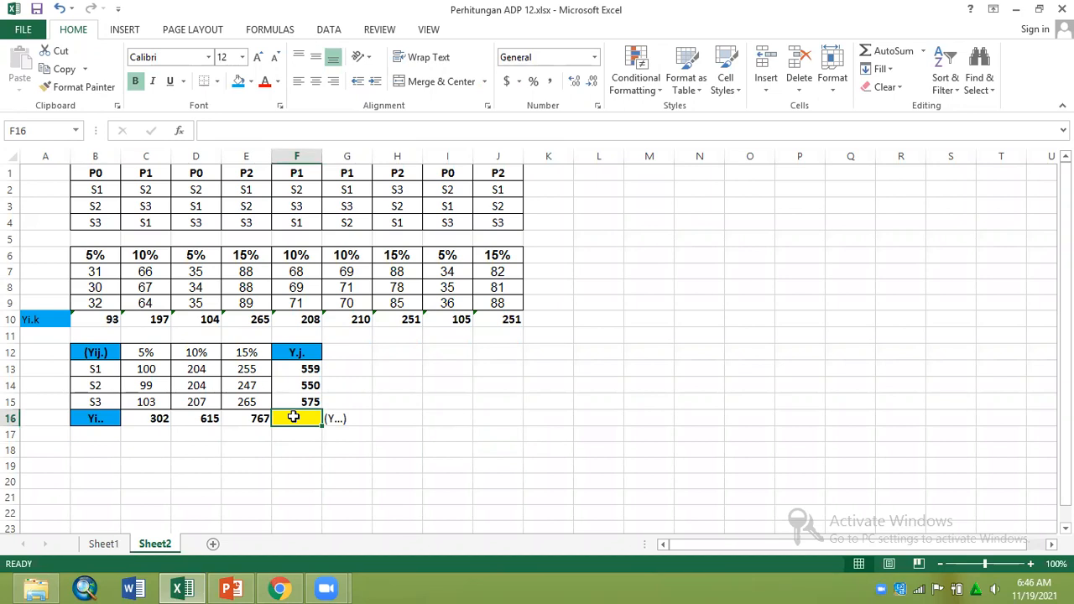
text(=s)
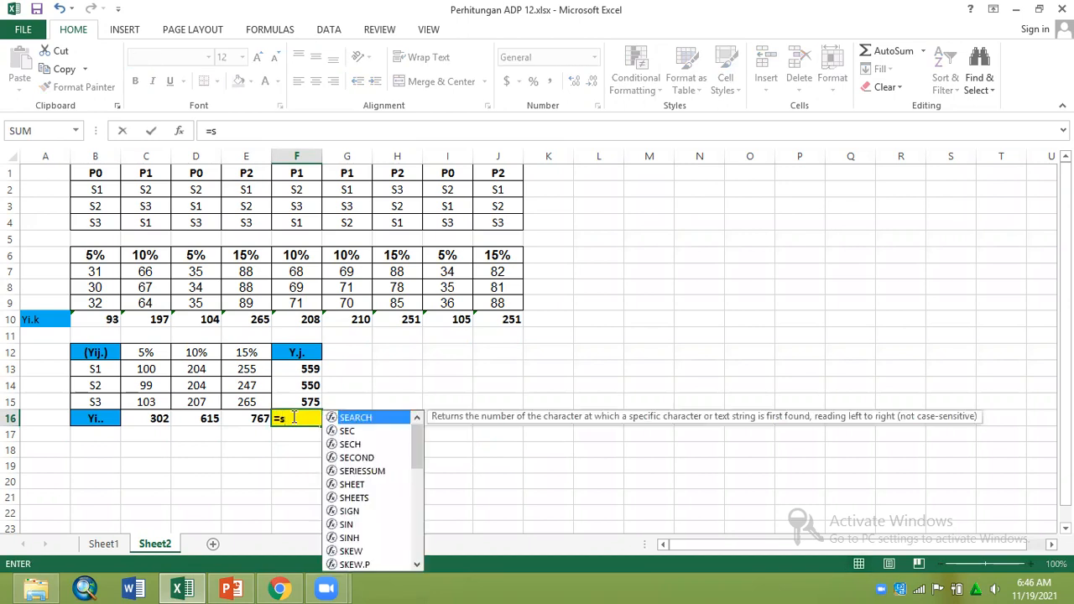
text(um()
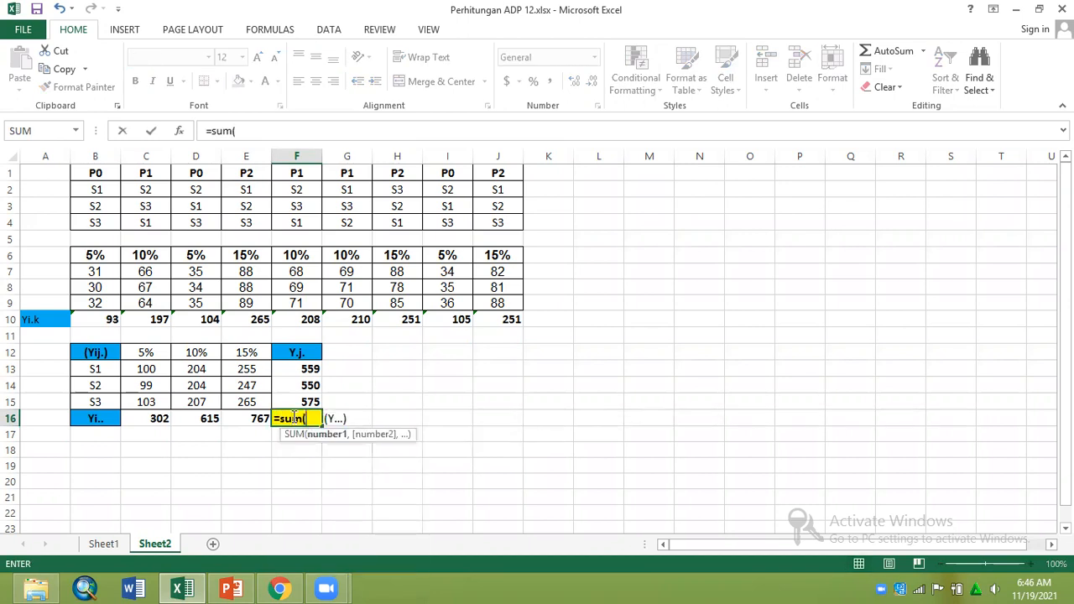
drag(156, 367, 250, 402)
key(Return)
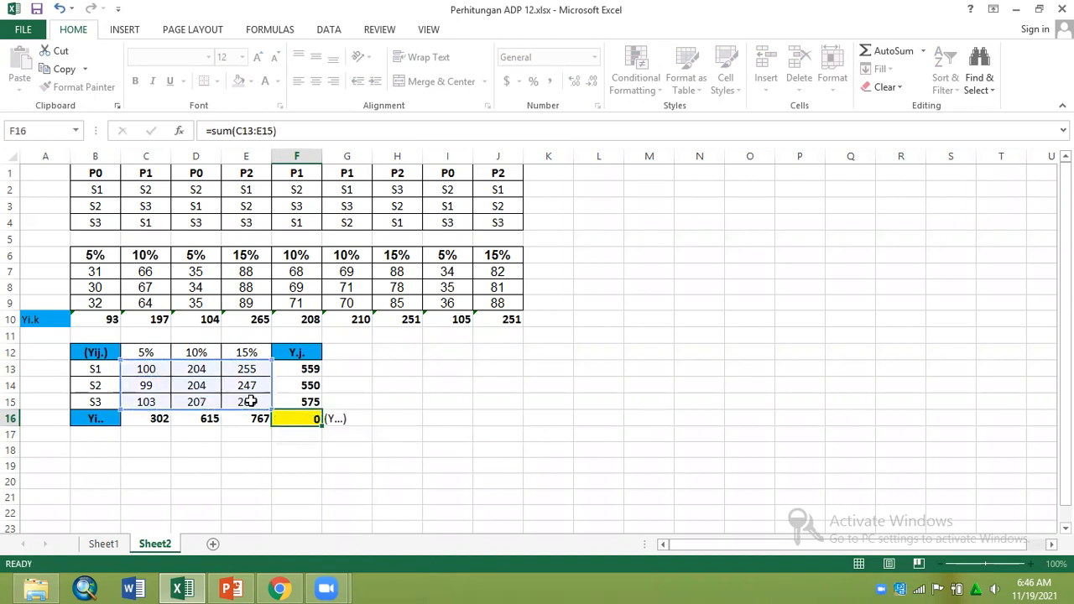
drag(305, 367, 307, 386)
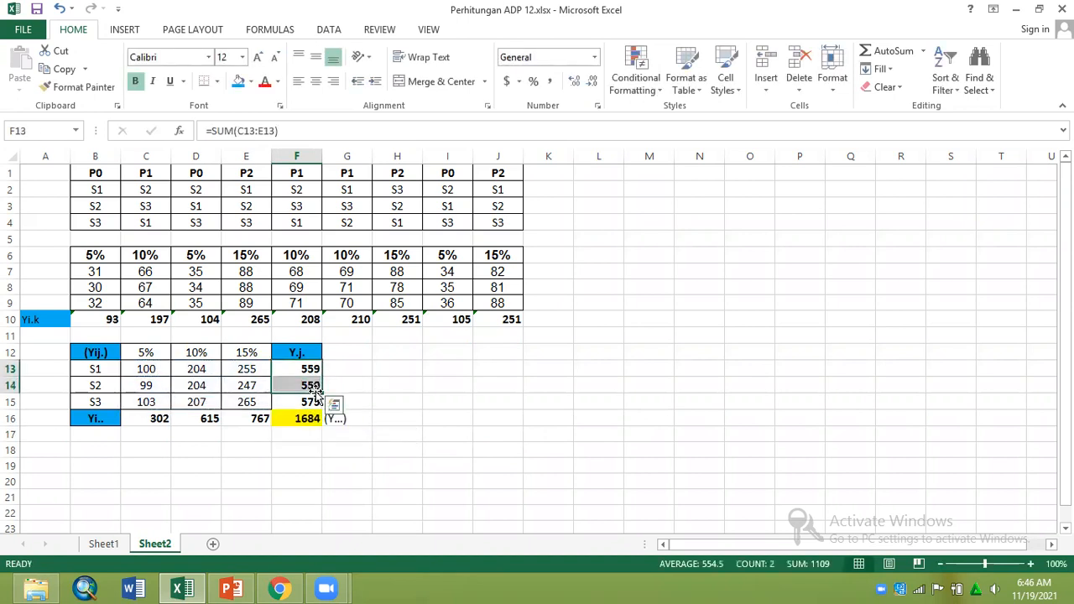
drag(163, 422, 256, 419)
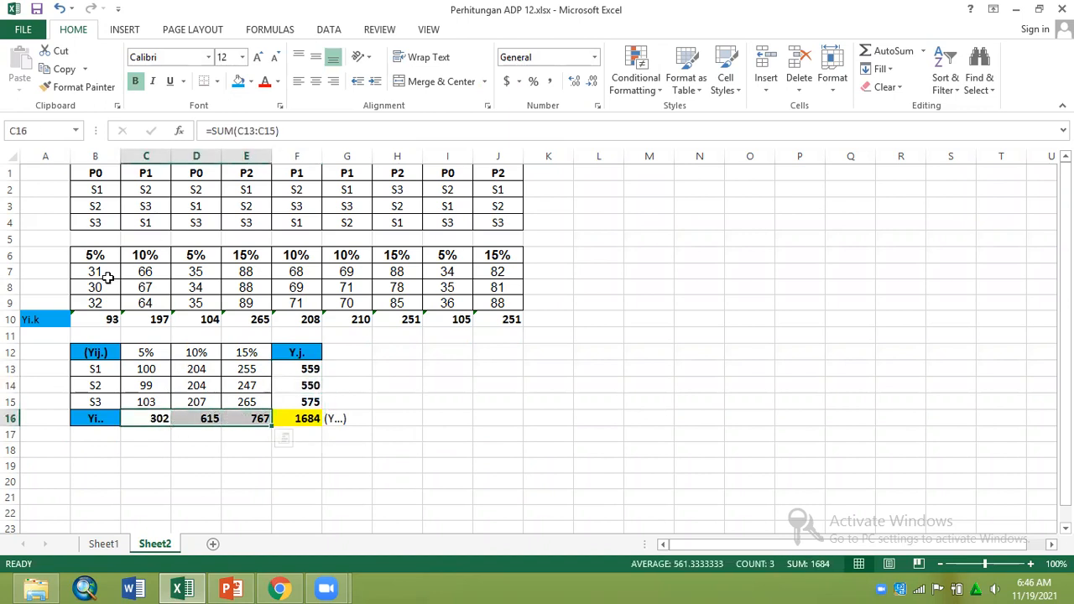
drag(106, 273, 482, 305)
click(408, 423)
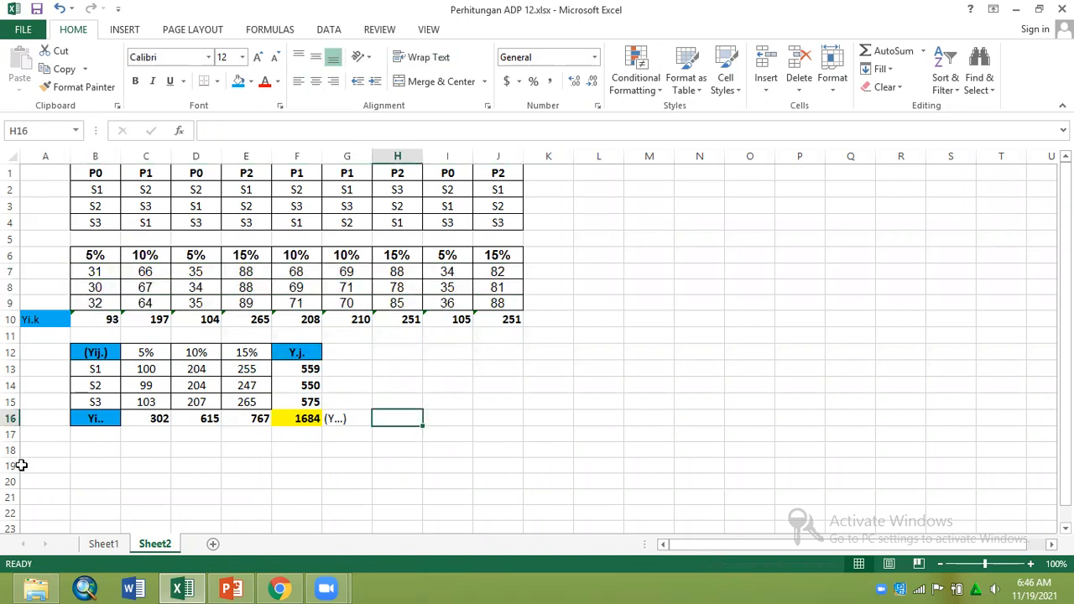
- Enter the heading Hipotesis in B19, the number 1 in B20, and the labels H0 in D20 and H1 in D21
click(81, 465)
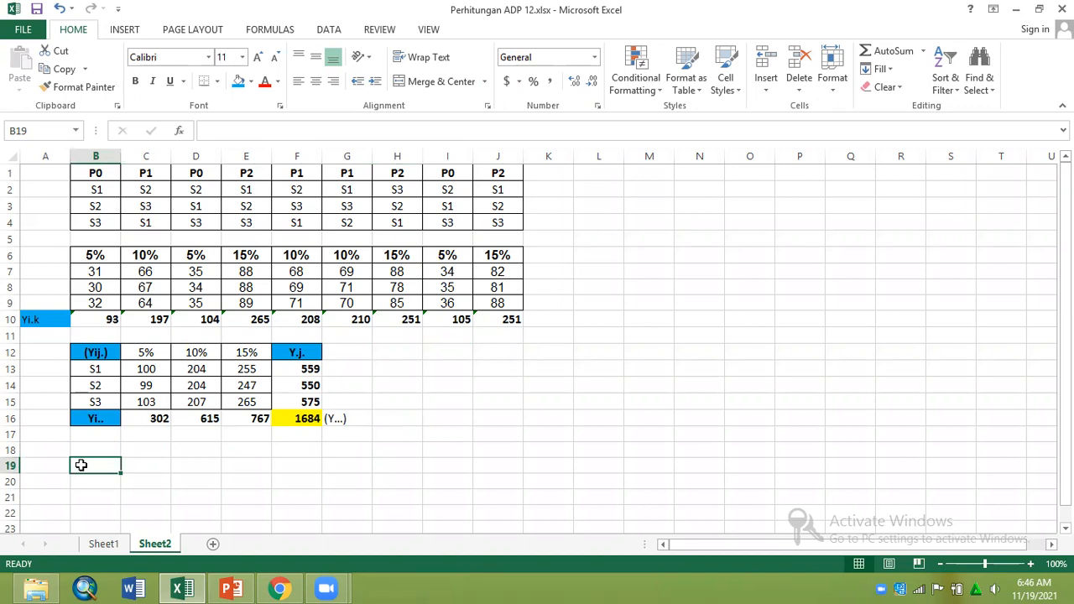
text(Hipotesis)
key(Return)
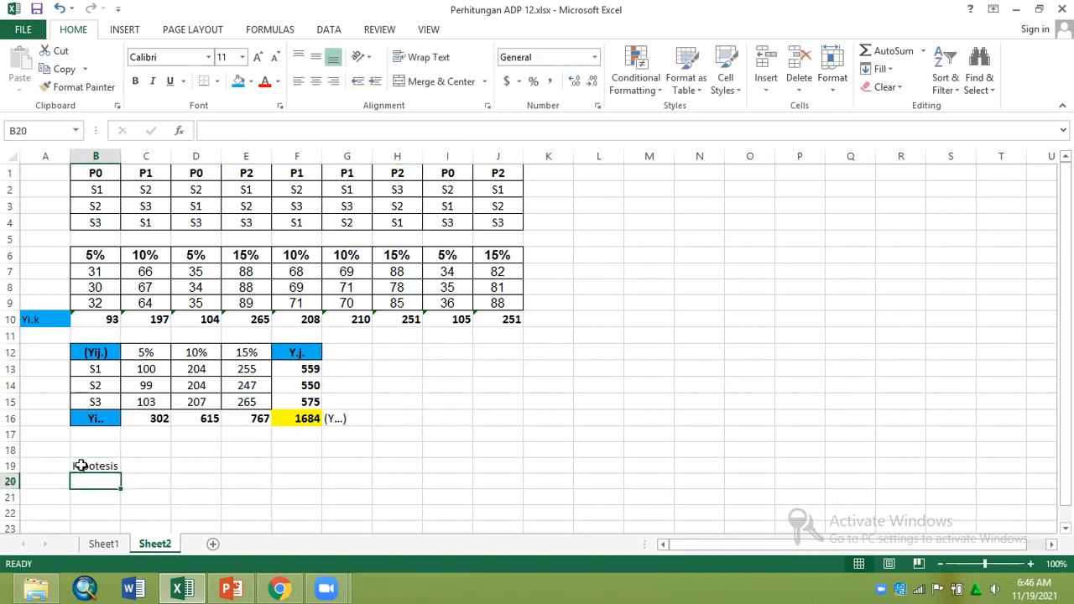
text(1)
key(Tab)
key(Tab)
text(H0)
key(Return)
text(Hi)
key(BackSpace)
text(1)
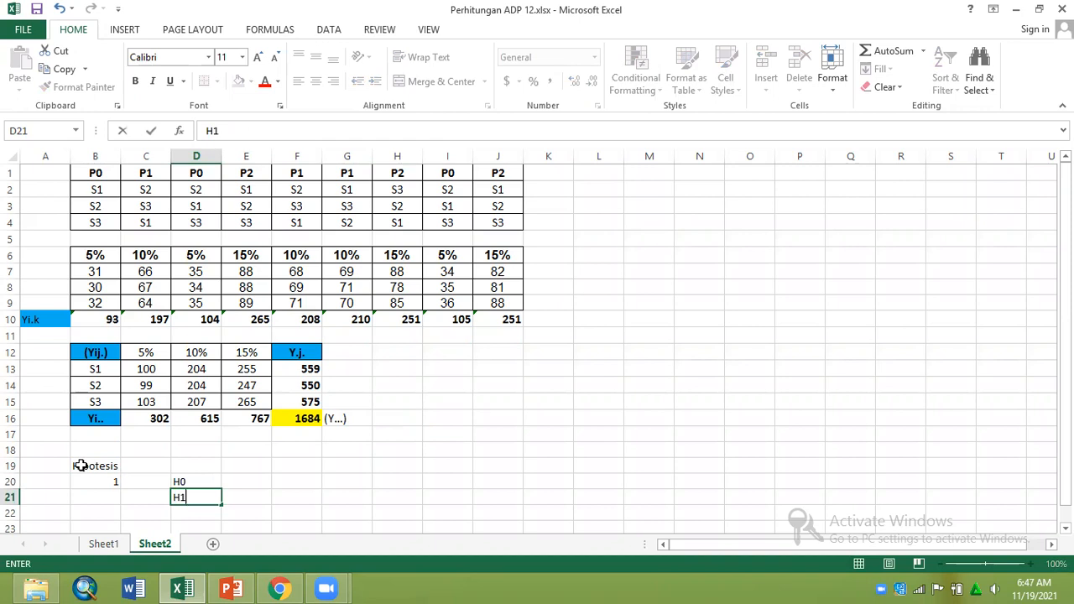
- Enter "kandungan proein pada pakan tidak berpengaruh terhadap pertumbuhan" in both E20 and E21 beside the H0 and H1 labels
key(Tab)
key(Up)
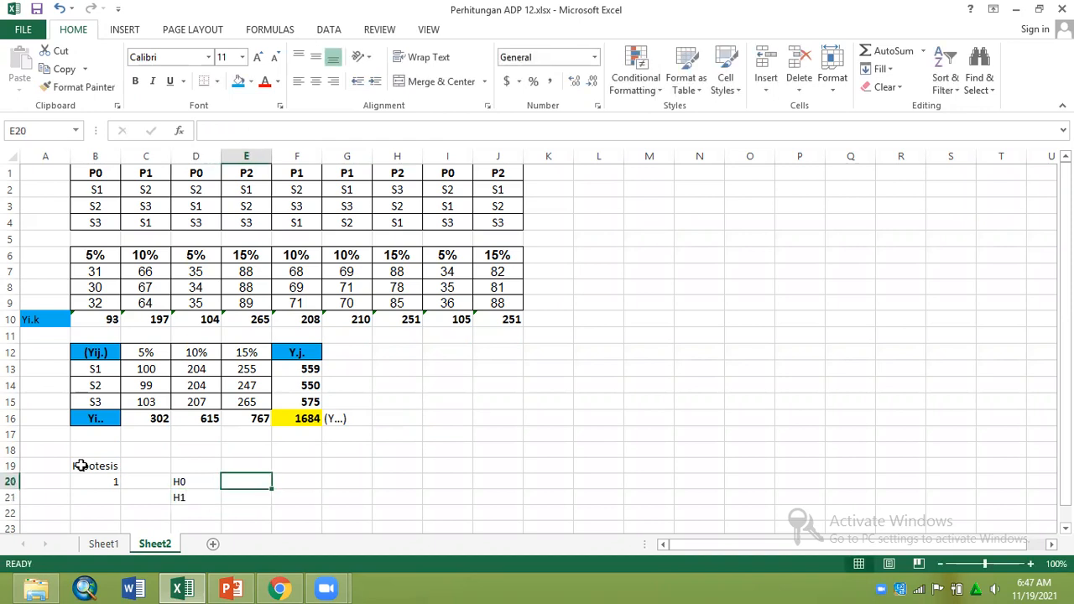
text(=)
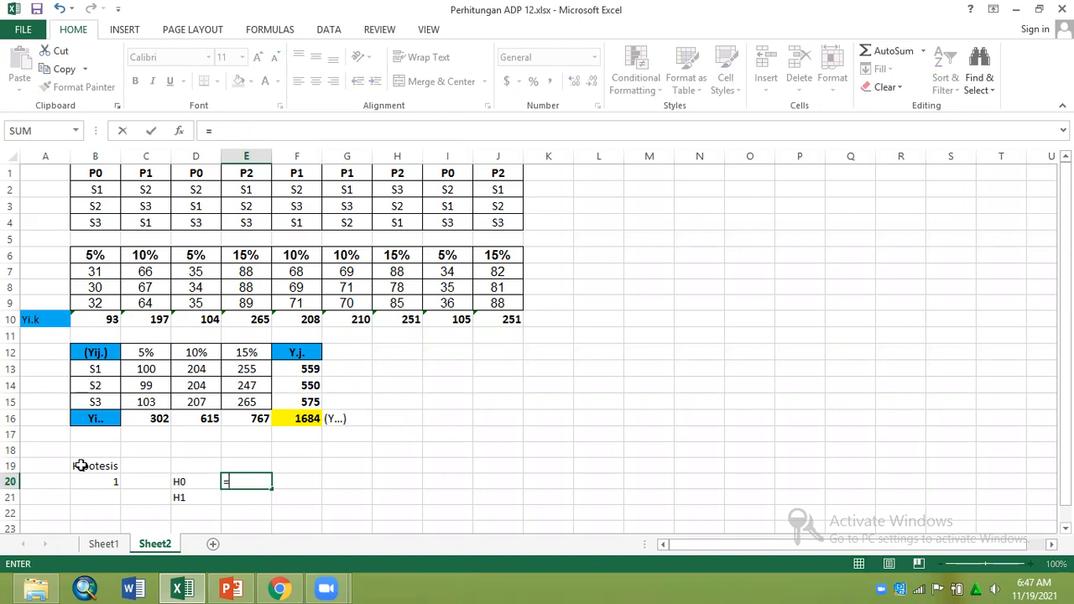
key(BackSpace)
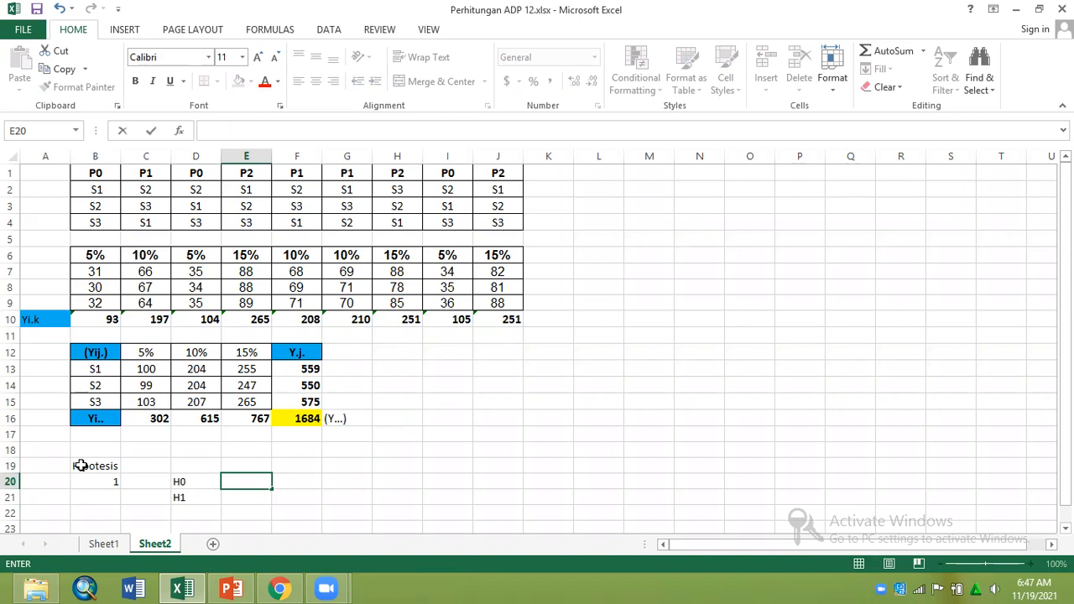
text(kandungan proei)
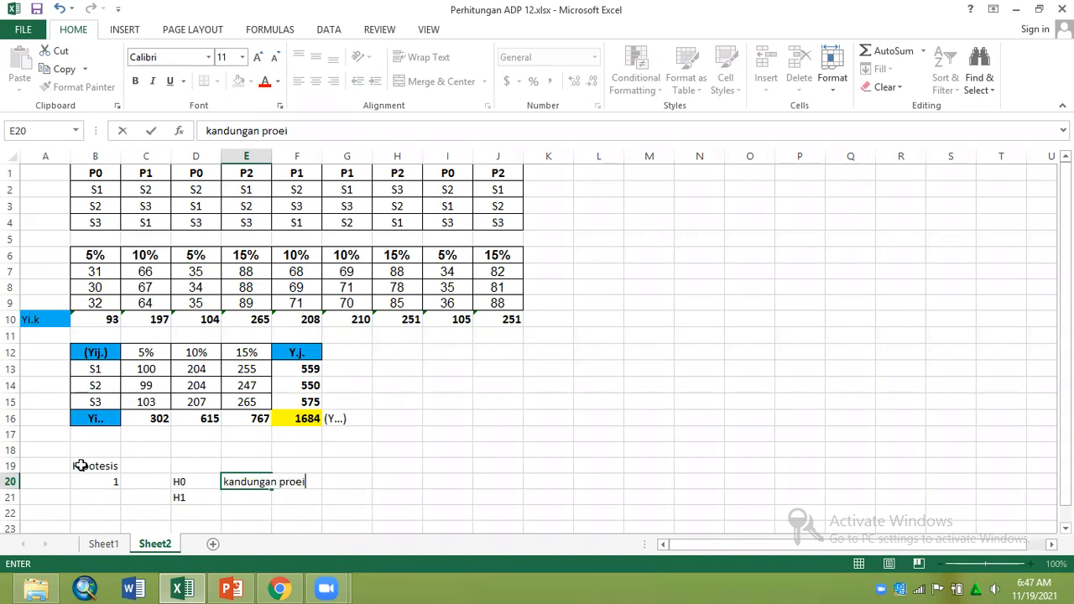
text(n pada pa)
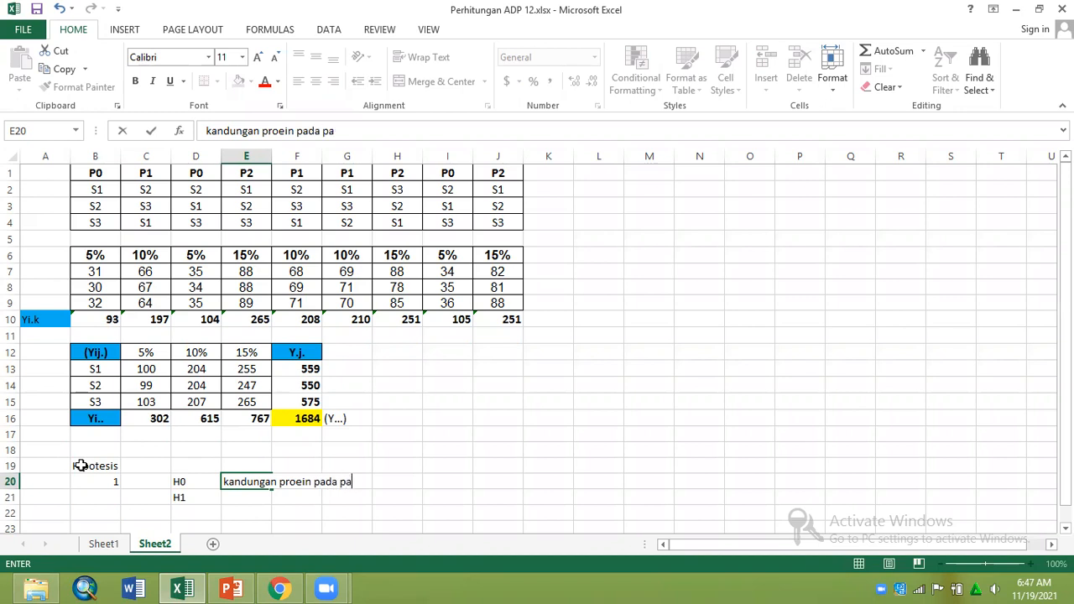
text(kan tidak )
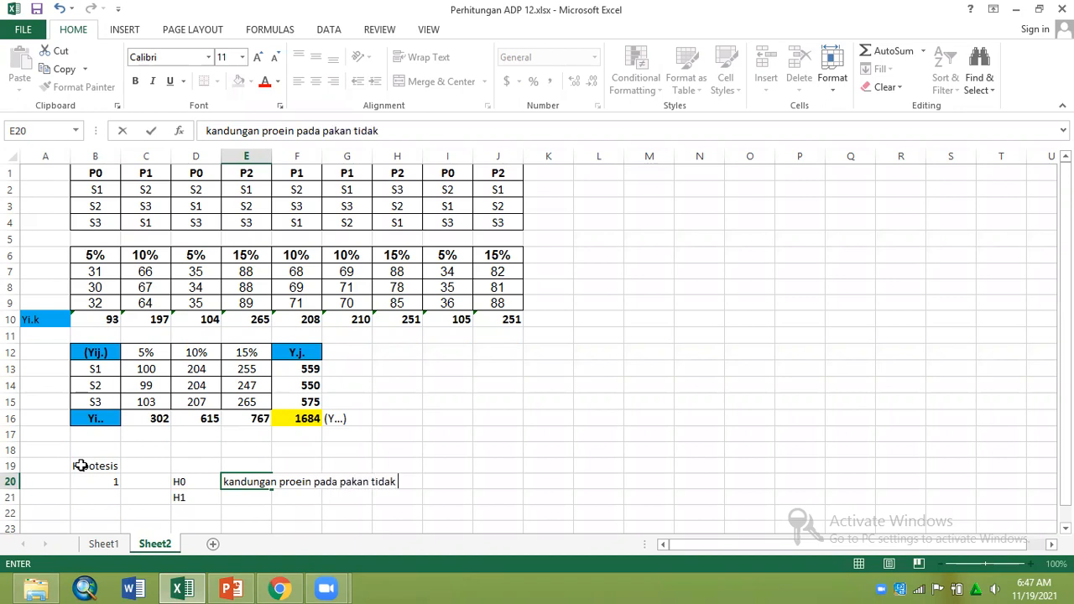
text(berpengaru)
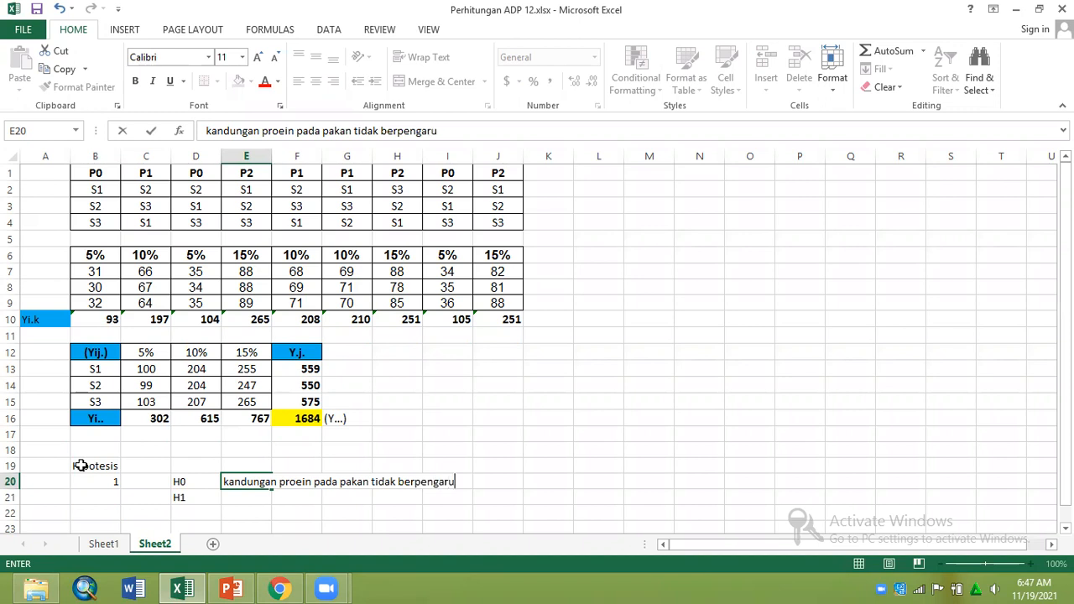
text(h terhadap )
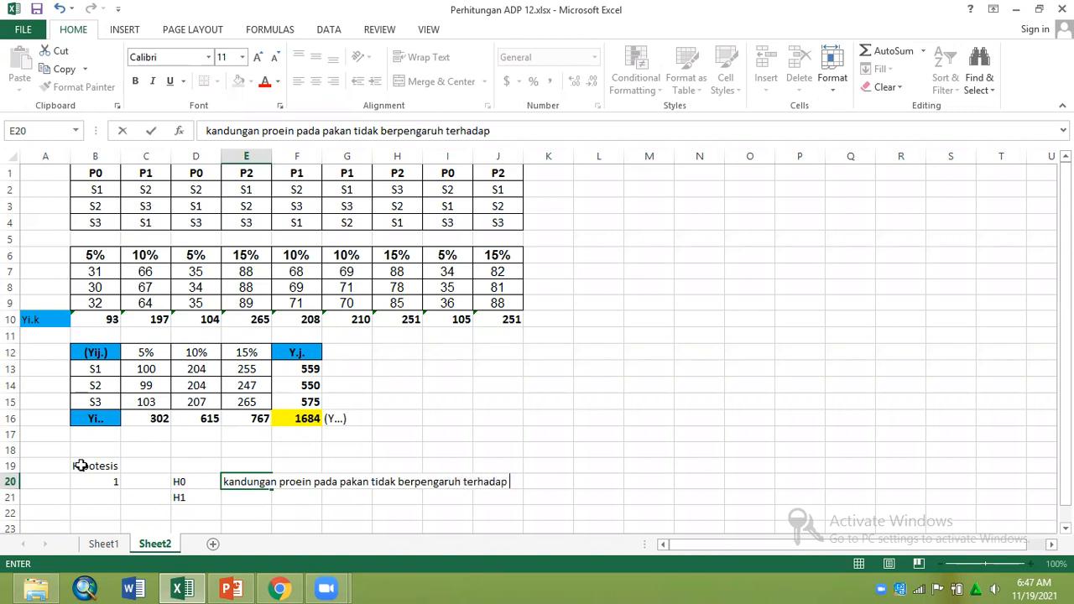
text(pertumbuhan)
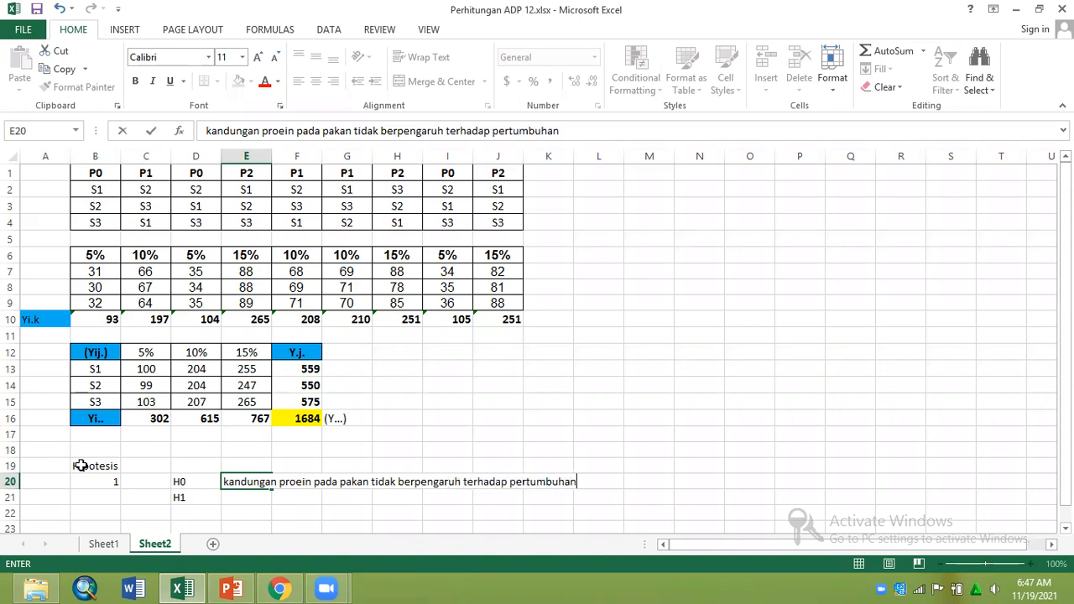
key(Return)
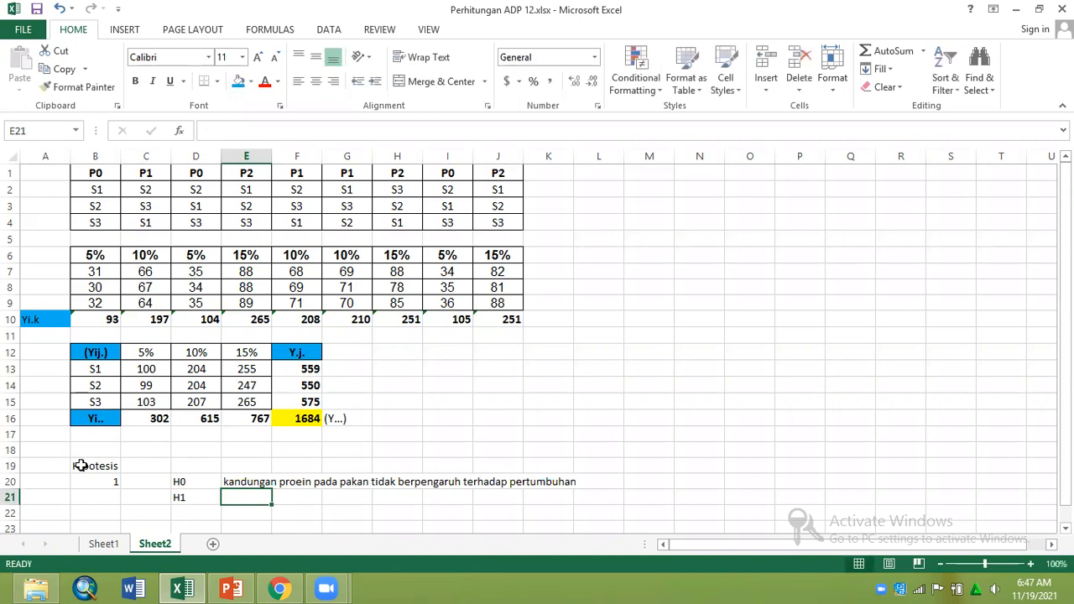
text(kan)
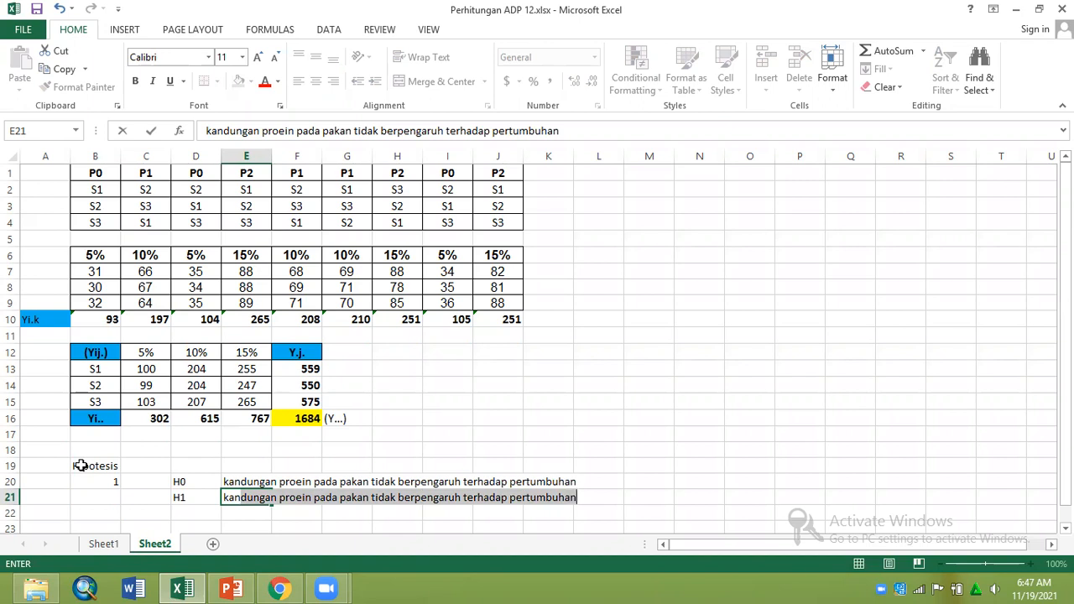
key(Return)
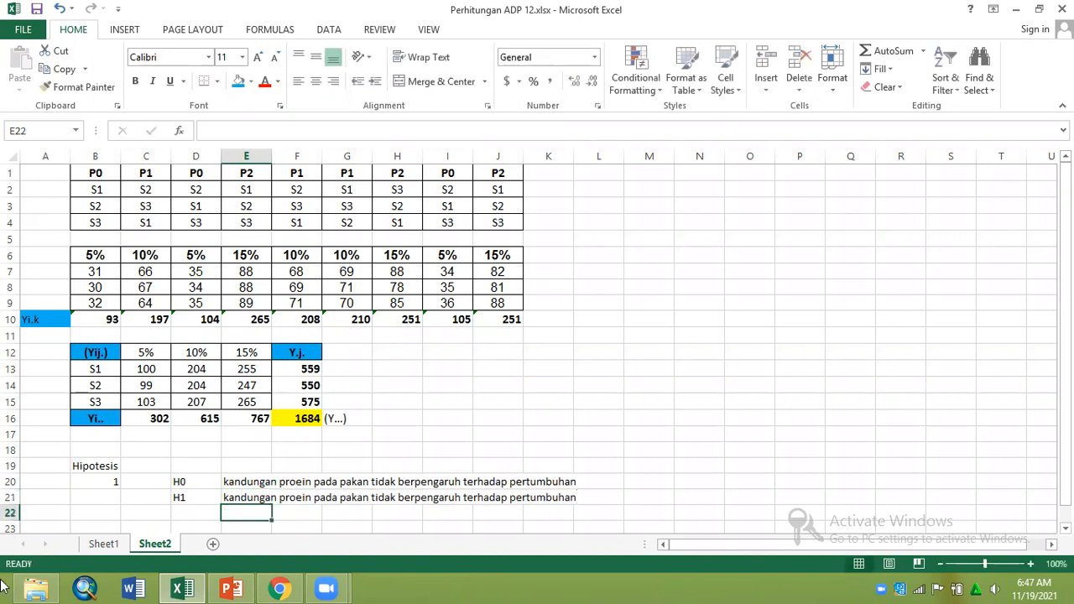
- Correct the spelling of "proein" to "protein" in the hypothesis statements in E20 and E21
click(245, 480)
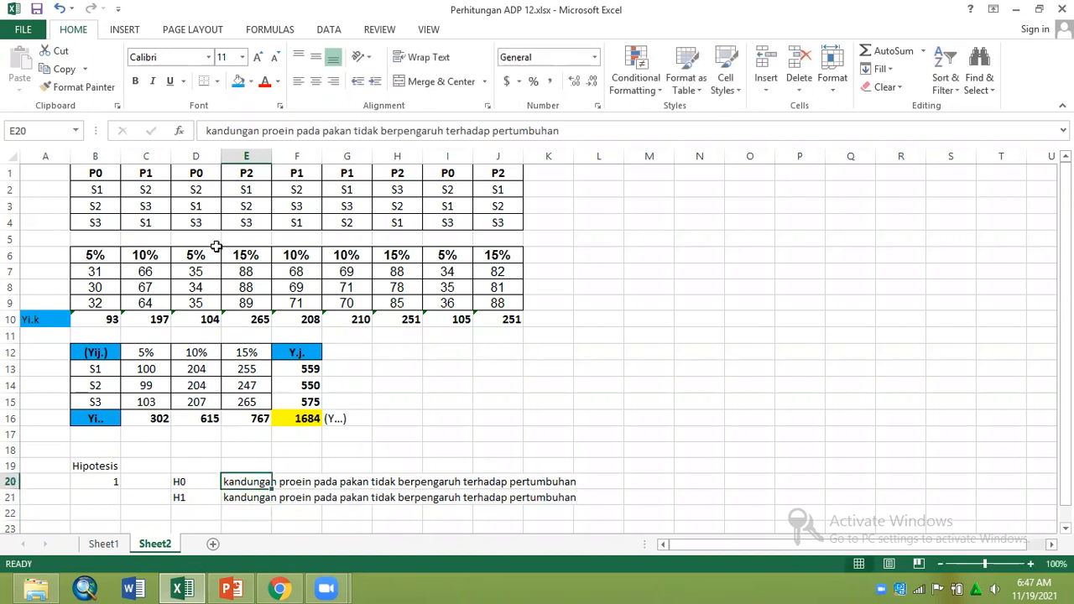
click(280, 130)
text(t)
key(Return)
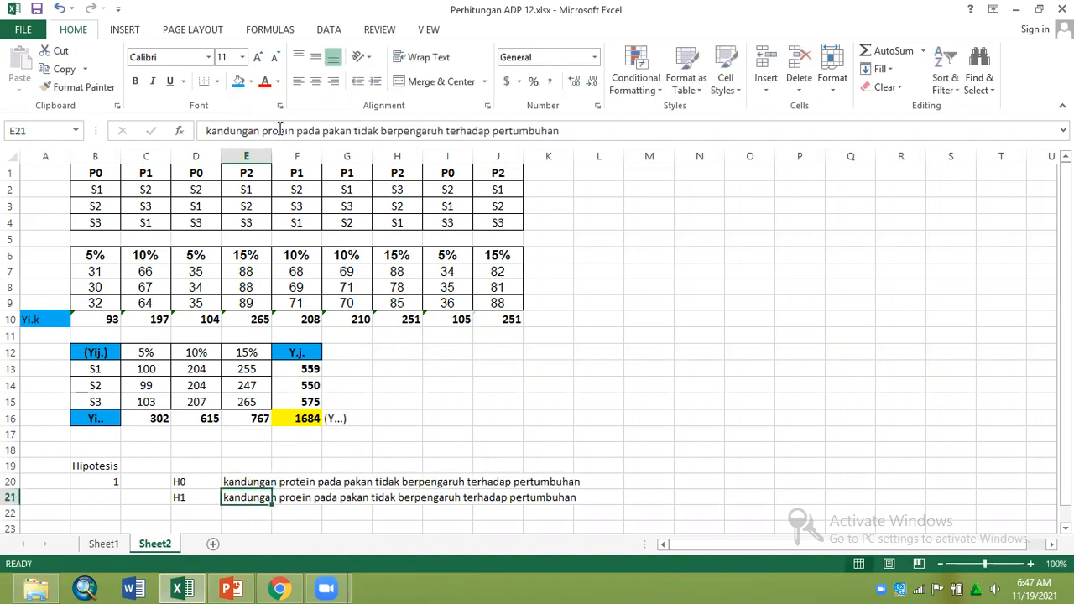
click(280, 130)
text(t)
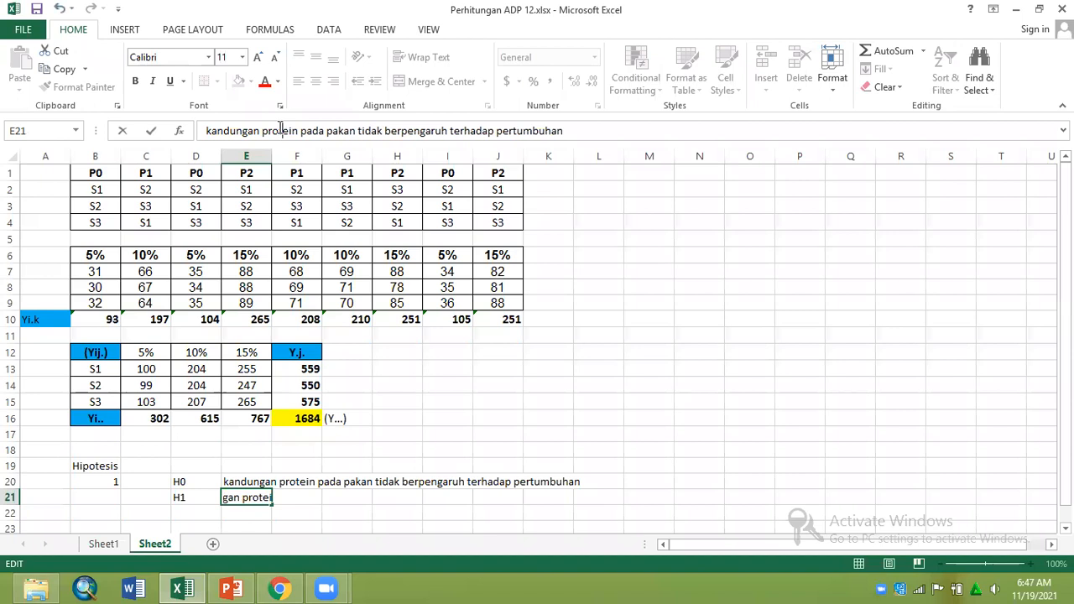
- Remove the word "tidak" from the H1 statement in E21 and review it against the H0 statement in E20
drag(384, 131, 359, 134)
key(Delete)
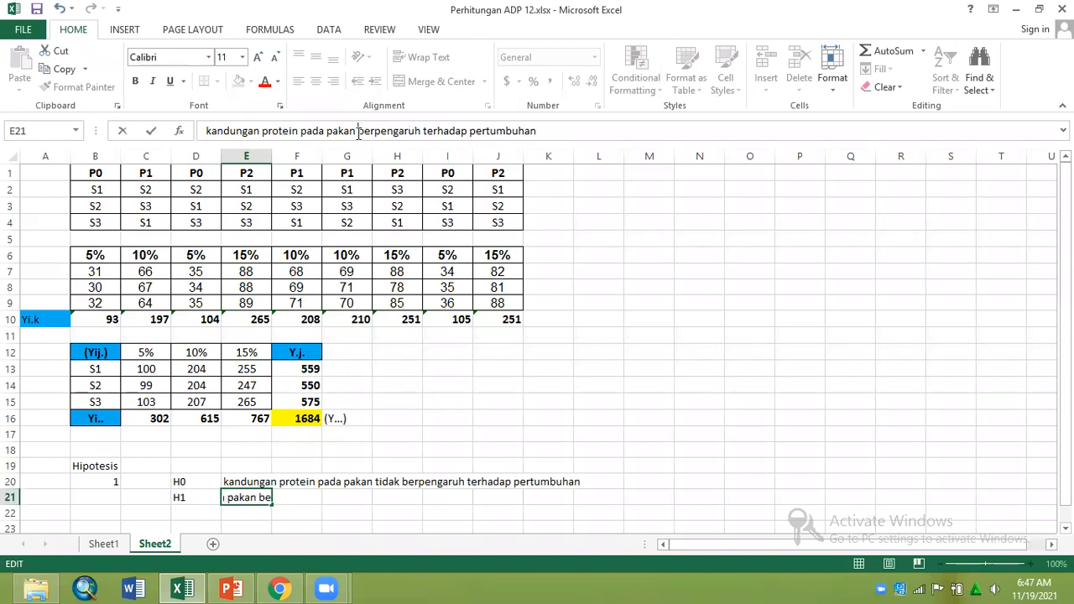
key(Return)
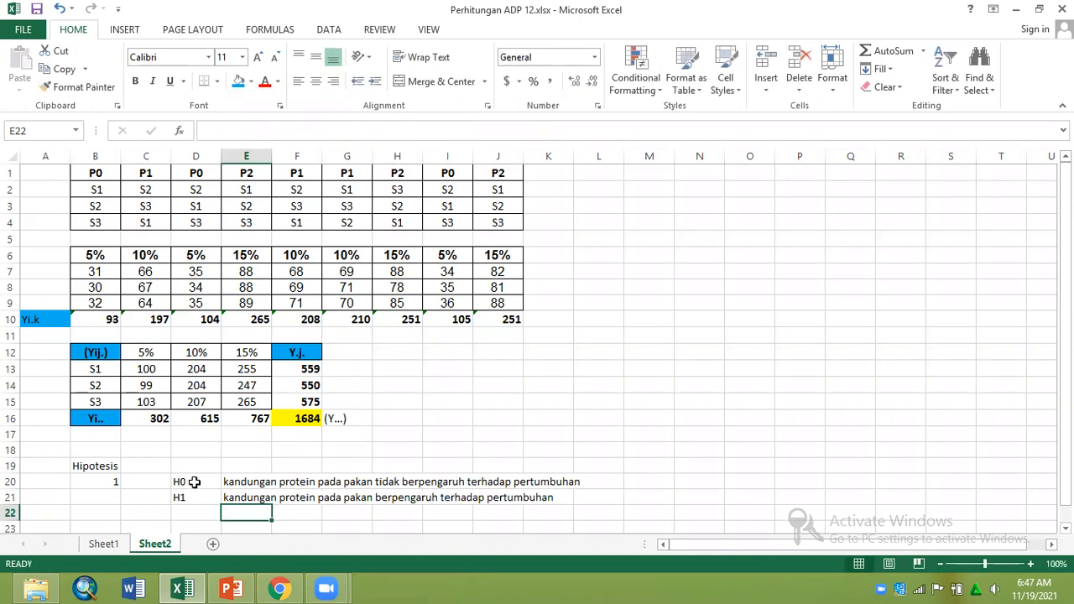
click(231, 482)
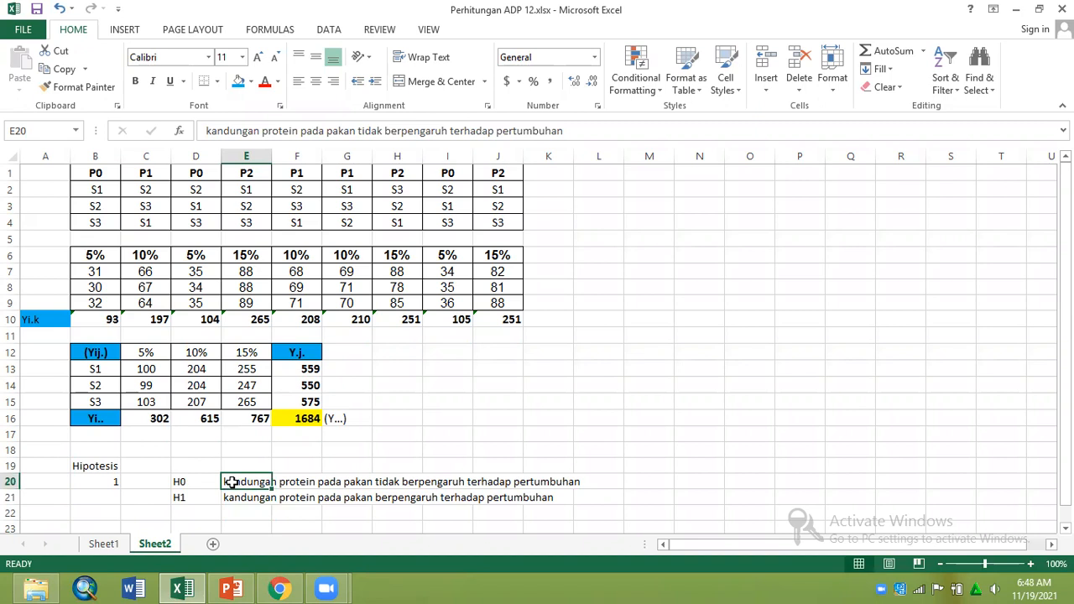
click(230, 497)
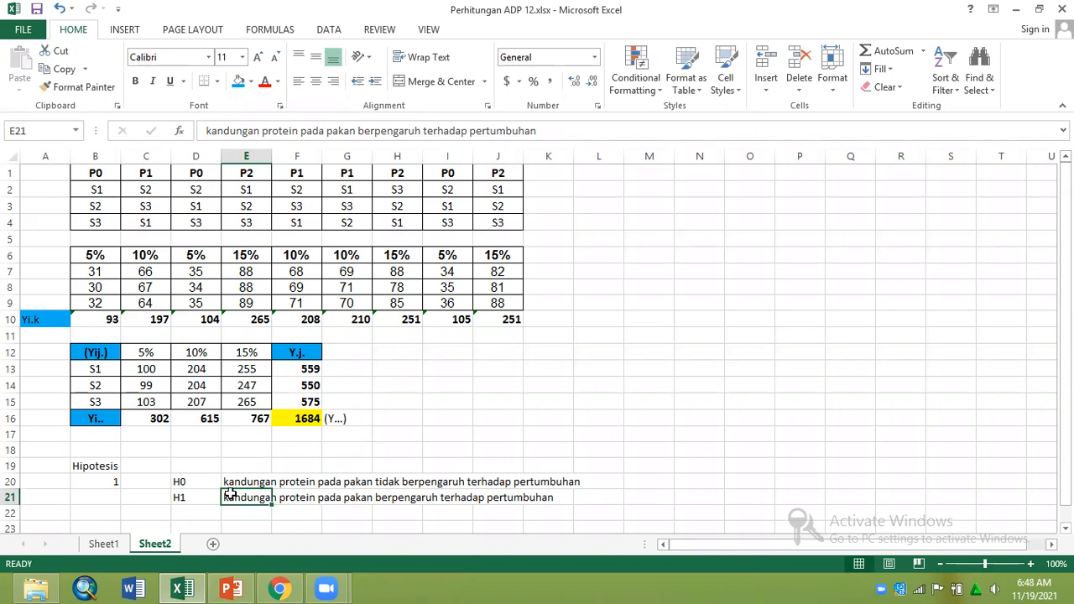
- Enter the number 2 in B23 for the second hypothesis
key(Left)
key(Left)
key(Left)
key(Down)
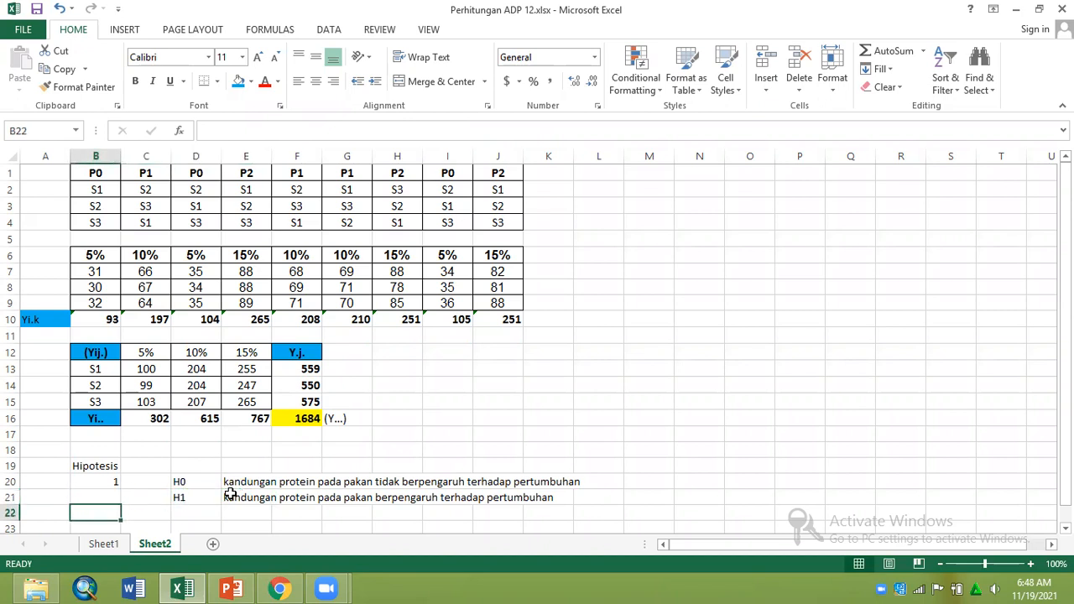
key(Down)
text(2)
key(Return)
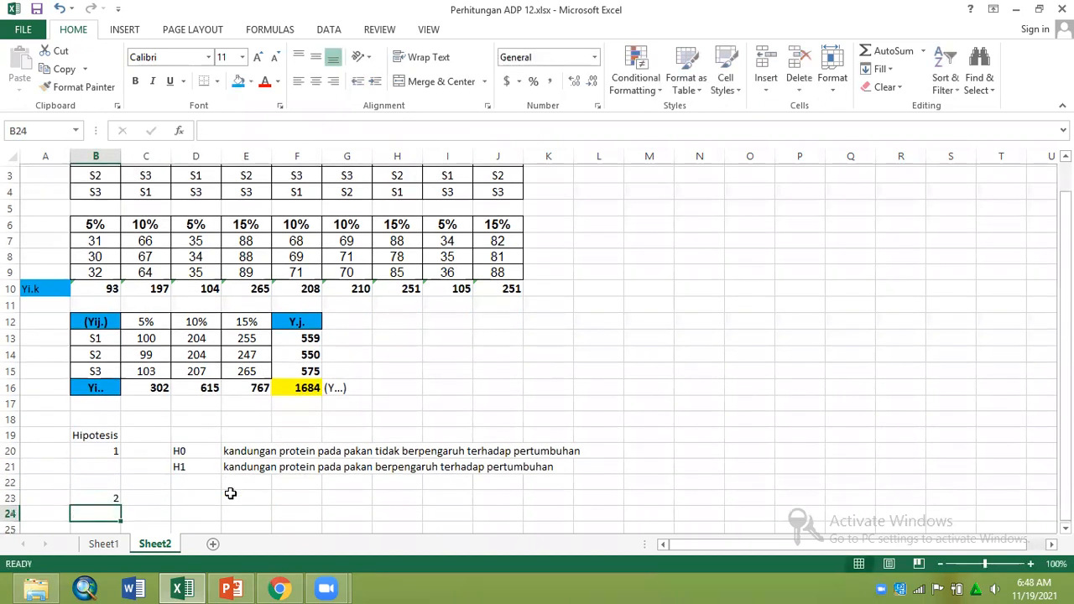
- Copy the H0 and H1 labels from D20:D21 to D23:D24 for the second hypothesis
key(Right)
drag(200, 450, 203, 464)
key(ctrl+c)
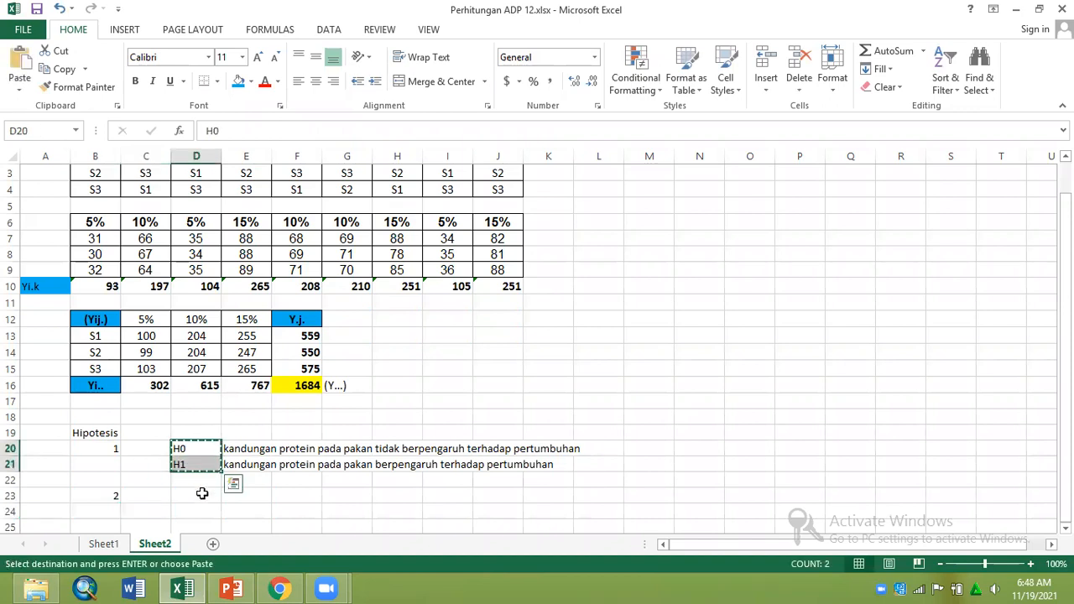
click(202, 493)
key(ctrl+v)
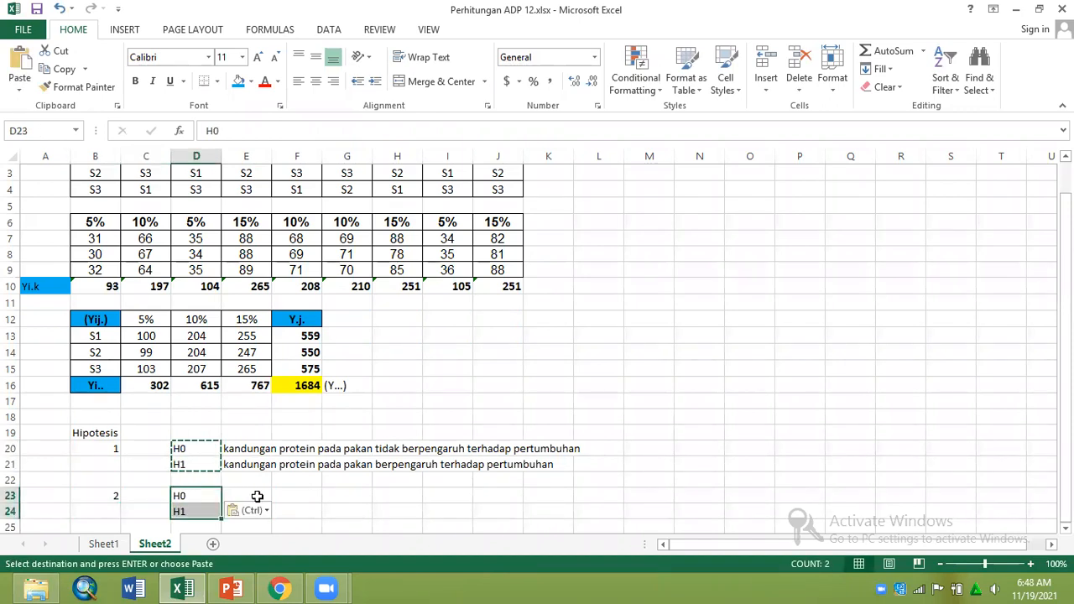
- Enter the H0 statement "Strain ikan nila tidak berpengaruh terhadap pertumbuhan" in E23
click(257, 496)
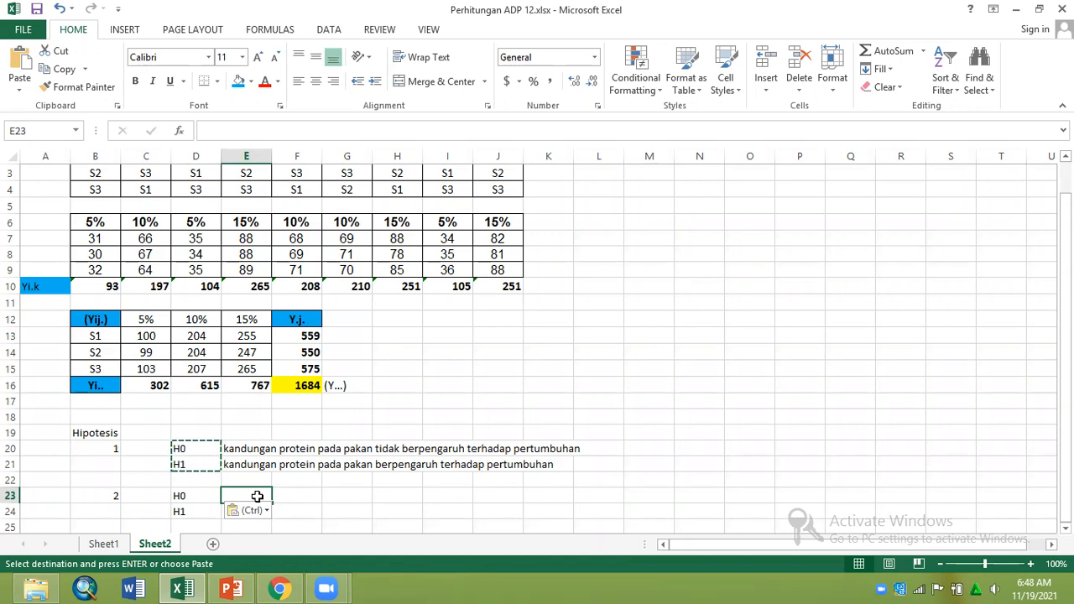
key(Escape)
text(Strain ikan t)
key(BackSpace)
text(nila tidak berpengaruh terhadap p)
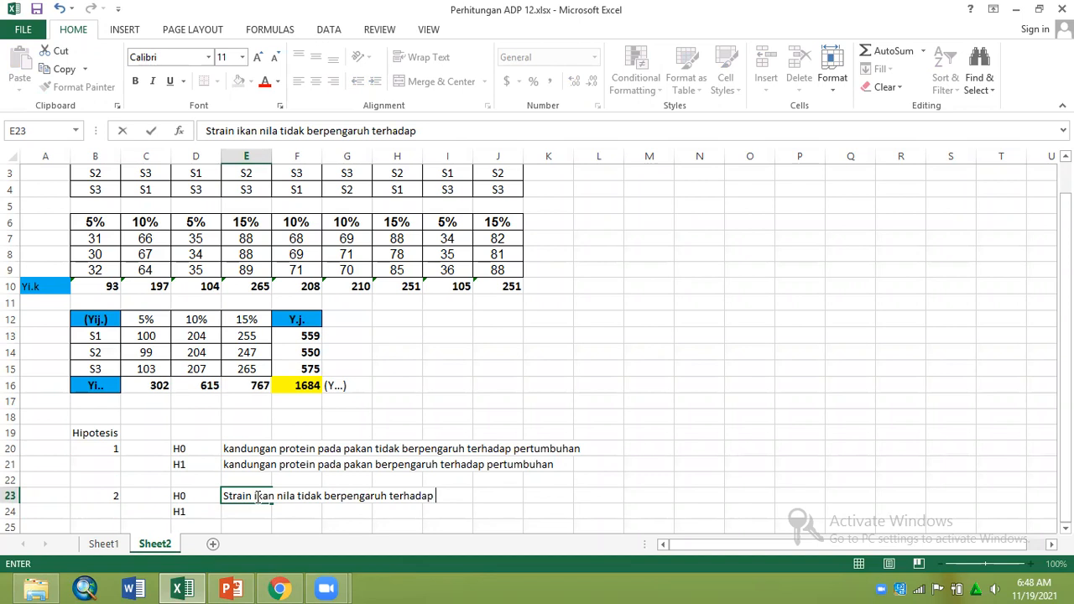
text(ertumbuhan)
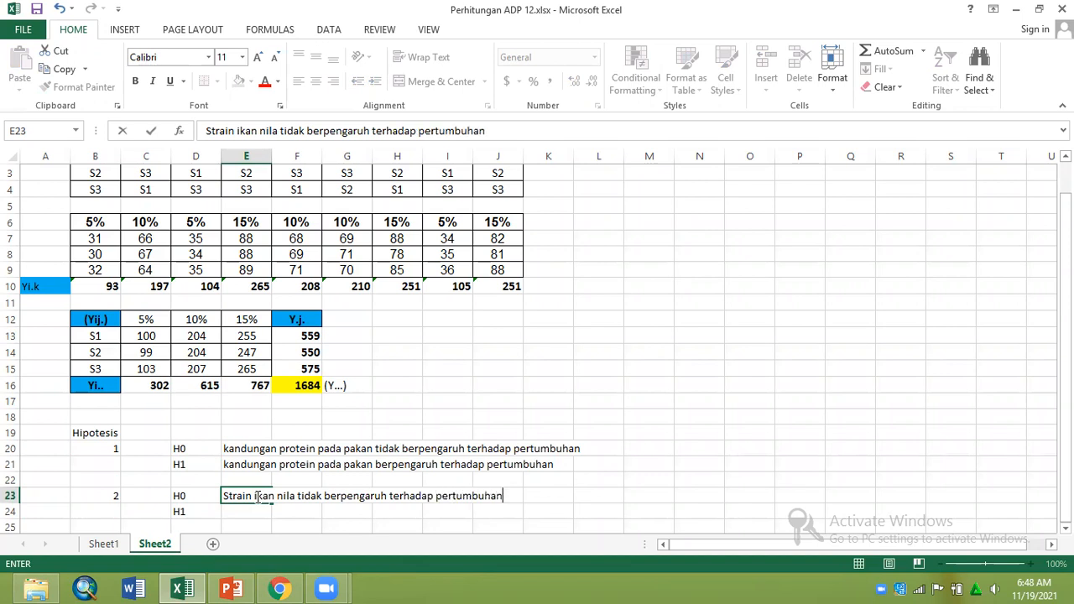
key(Return)
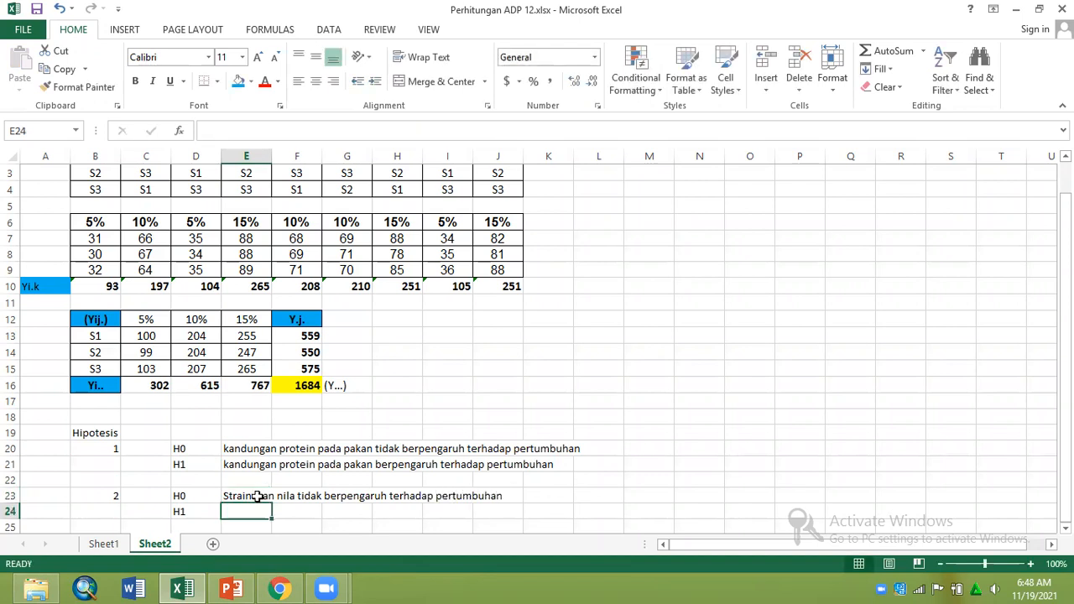
- Enter the H1 statement in E24 as the same sentence without "tidak": "Strain ikan nila berpengaruh terhadap pertumbuhan"
text(S)
key(Return)
click(258, 495)
drag(304, 131, 281, 130)
key(BackSpace)
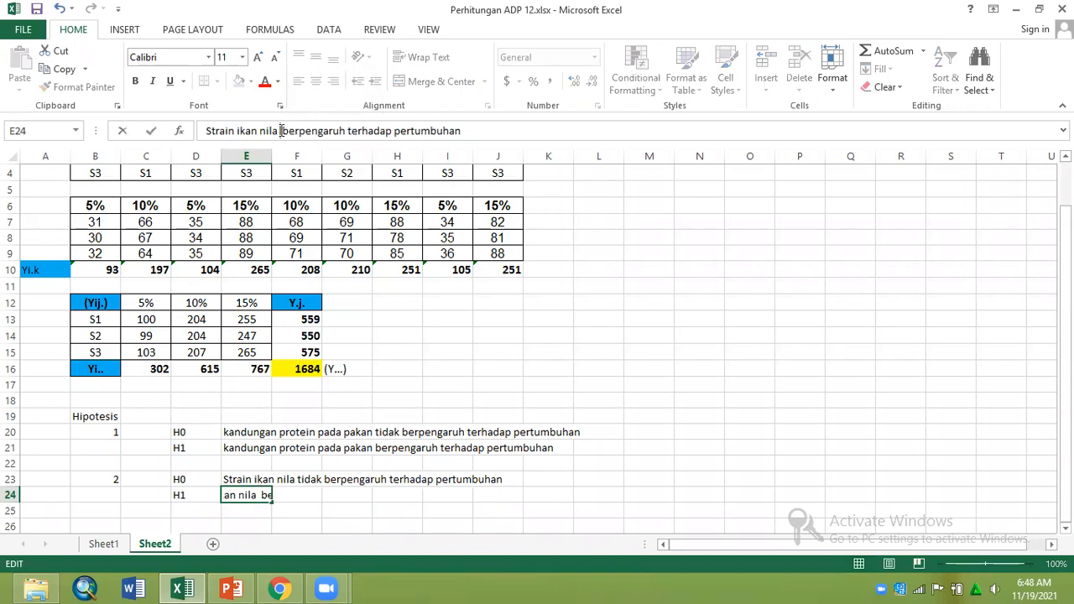
key(Return)
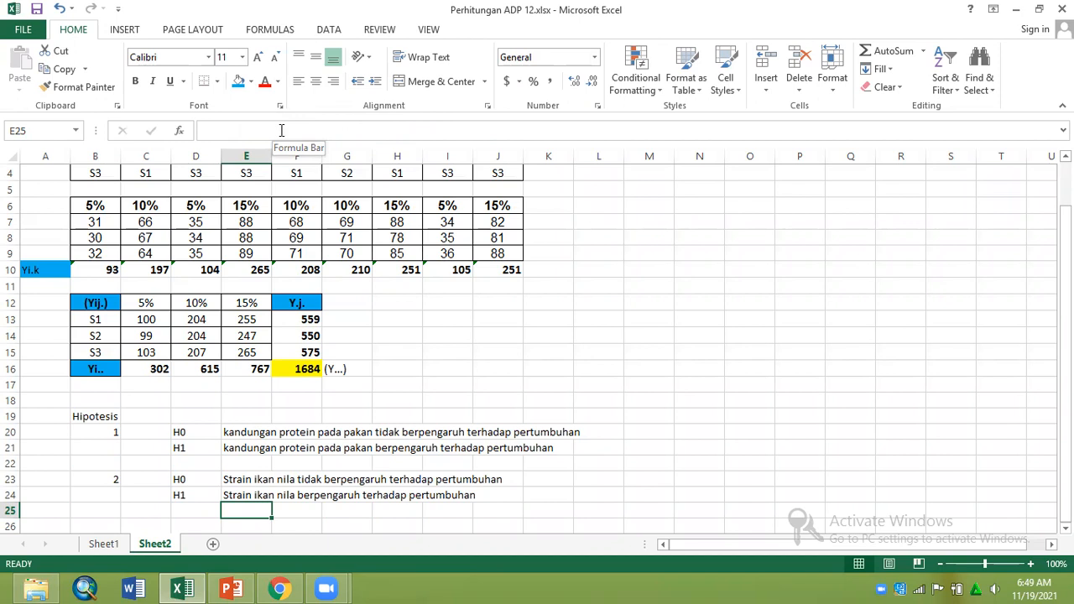
- Enter the number 3 in B26 and the heading "Penganruh interaksi faktor A dengan faktor B" in C26
key(Left)
key(Left)
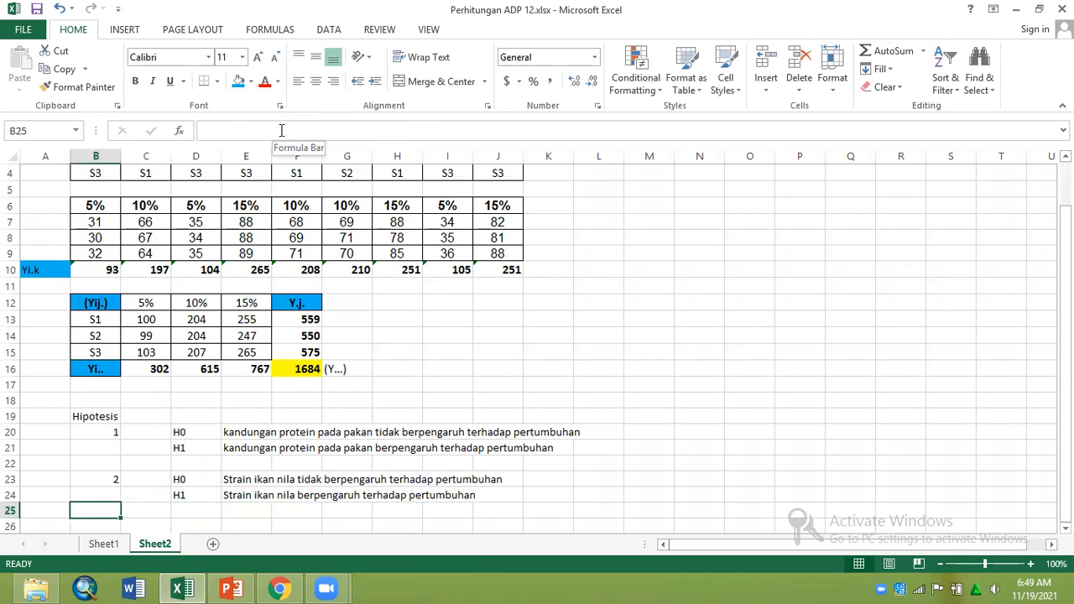
key(Down)
text(3)
key(Tab)
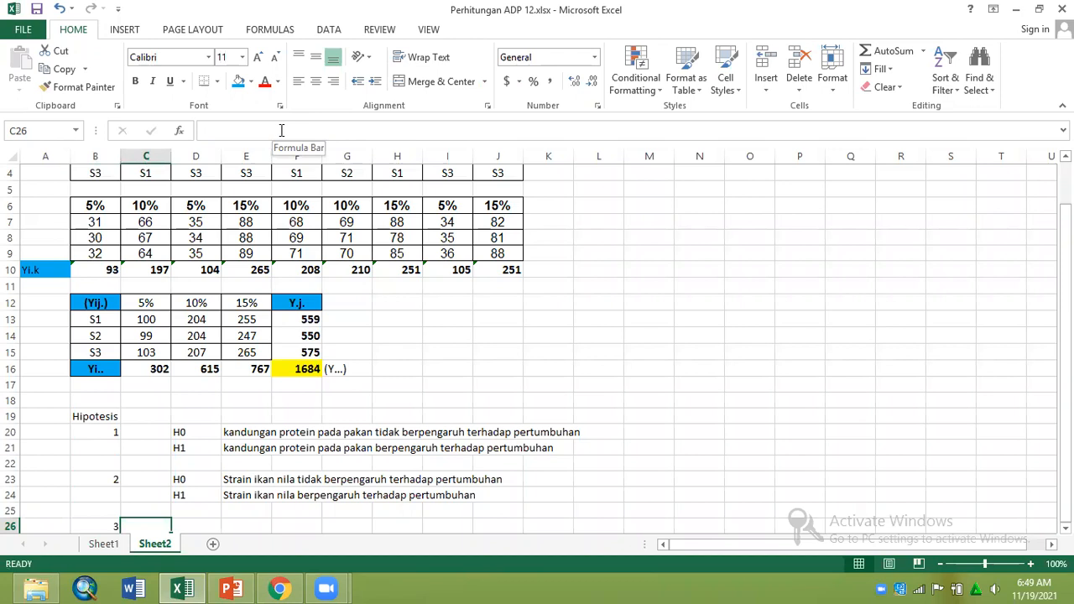
text(Penganruh)
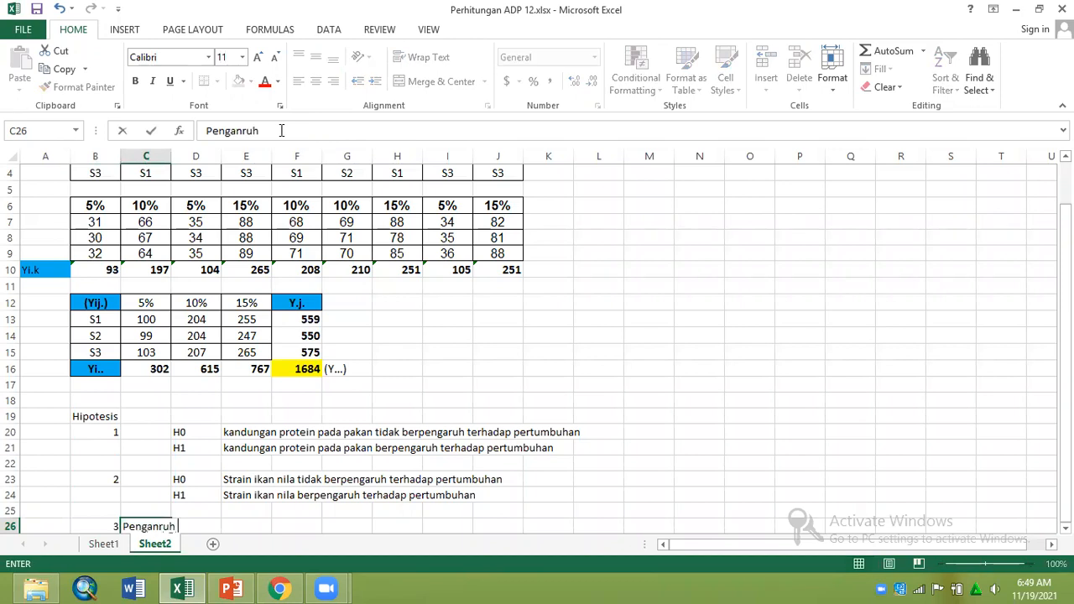
text( interaksi)
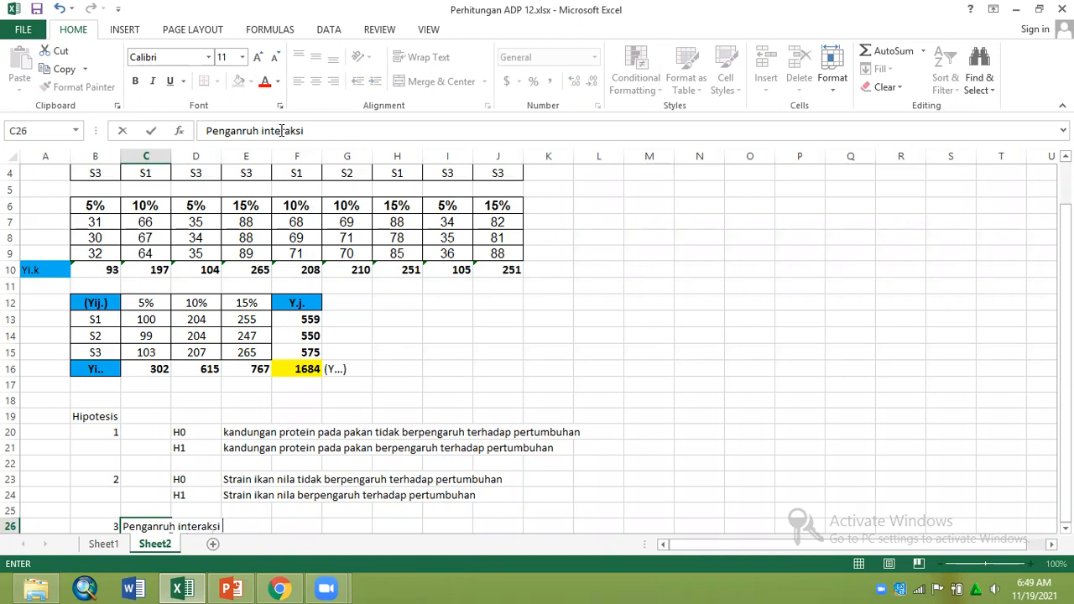
text( faktor A de)
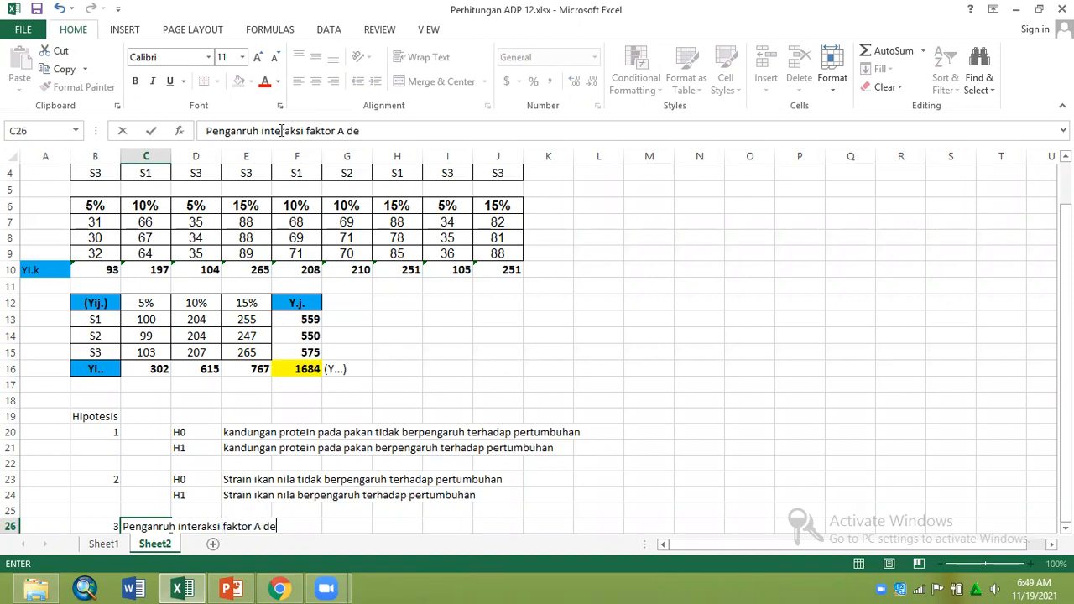
text(ngan faktor B)
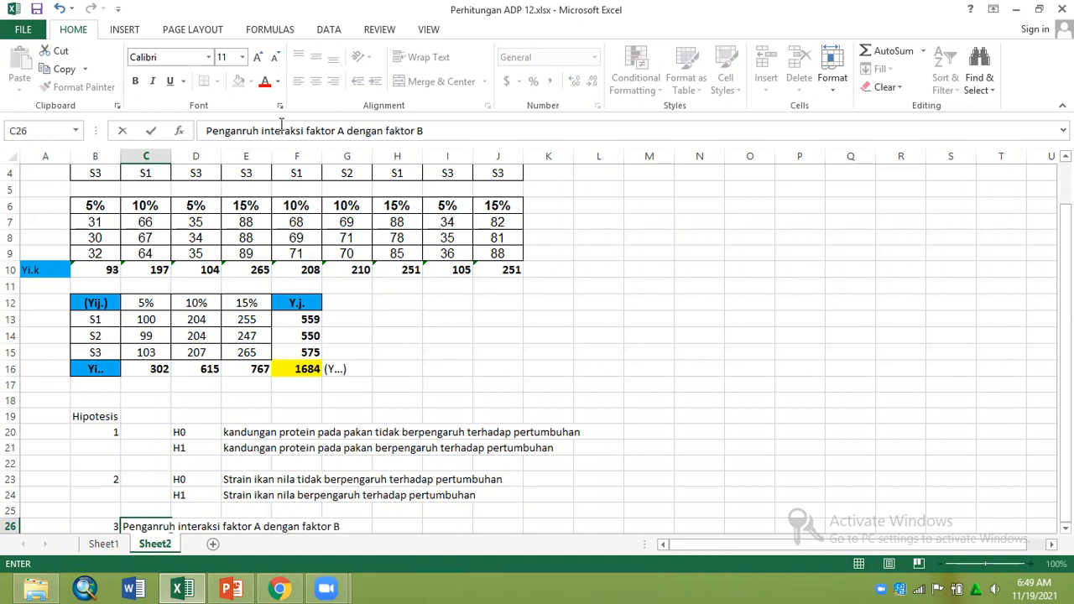
- Move the number 2 from B23 up to B22 and enter the heading "Pengaruh dari anak petak (Faktor B)" in C22
drag(124, 475, 103, 462)
click(107, 477)
click(149, 467)
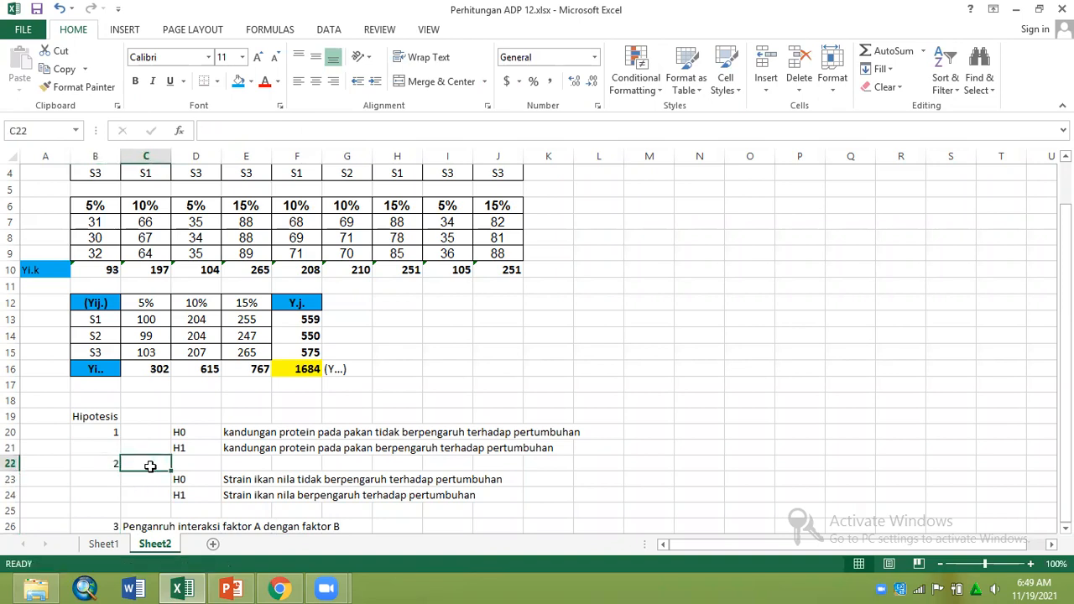
text(Peng)
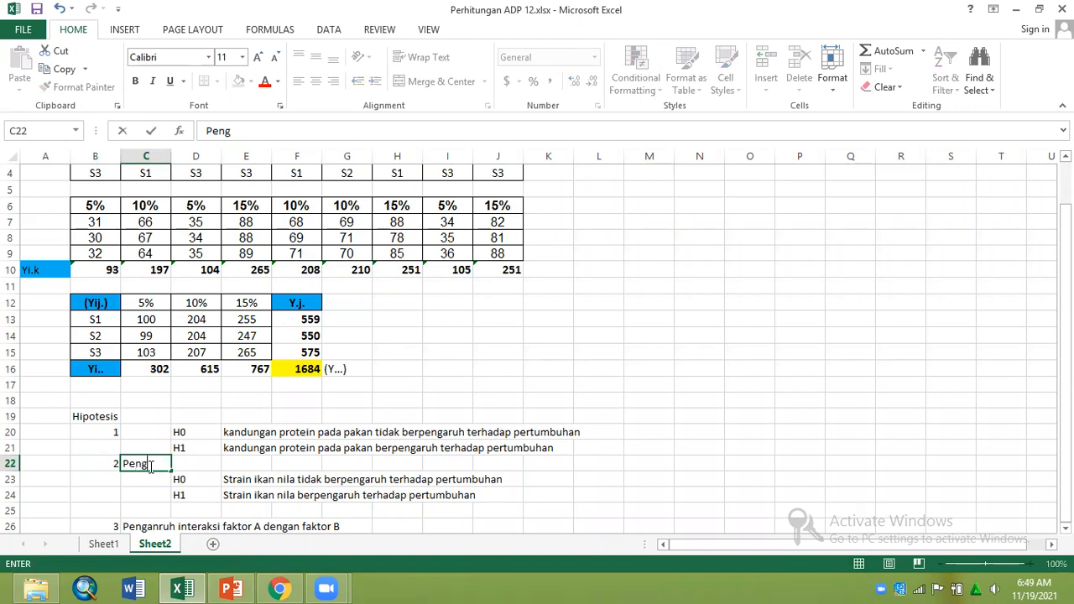
text(aruh dari a)
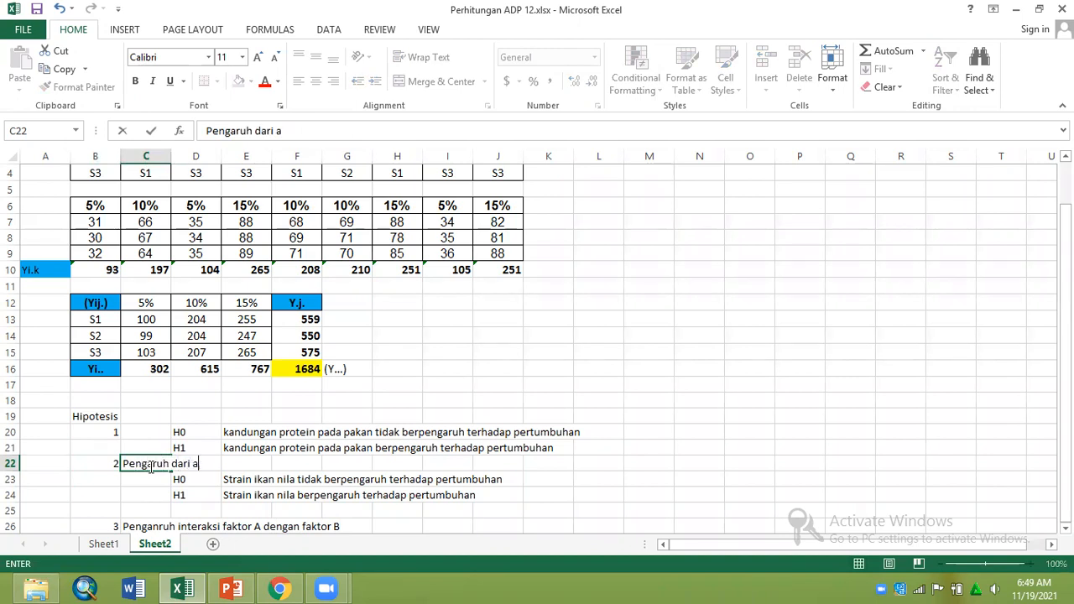
text(nak petak )
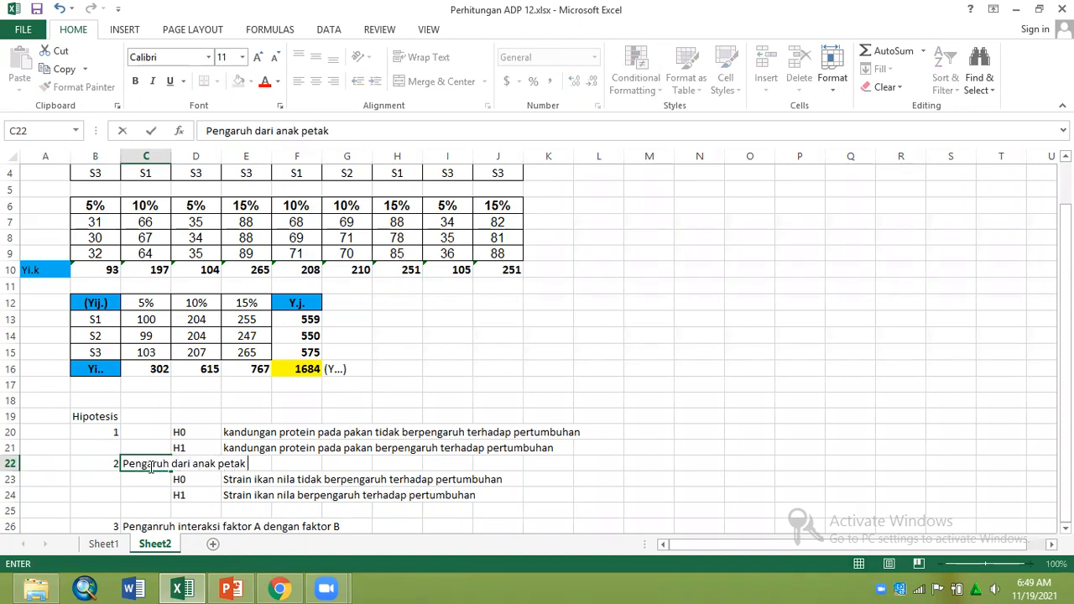
text((Faktor B))
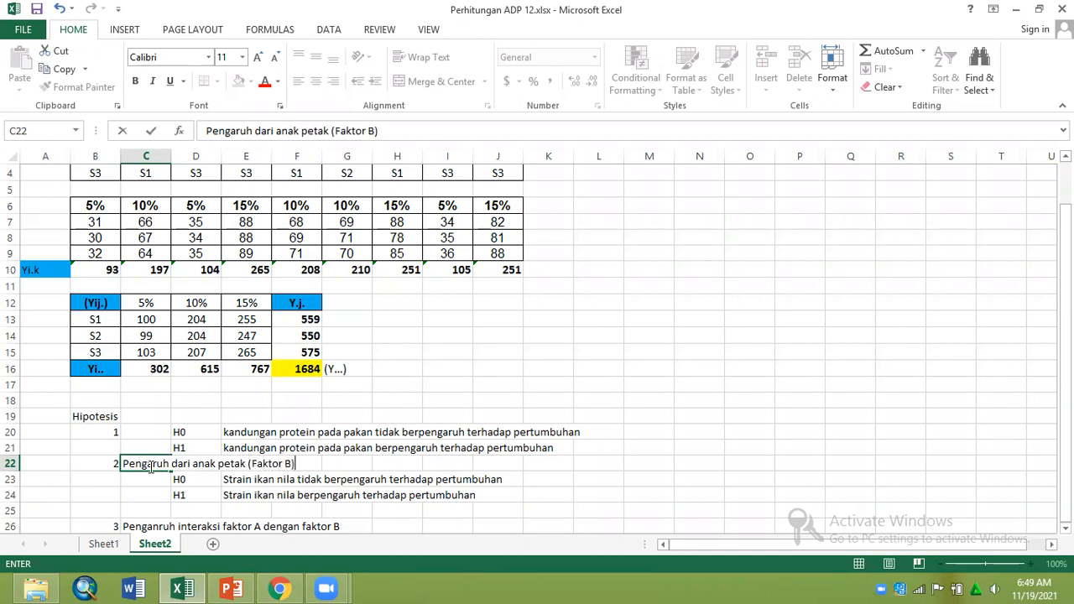
- Move the Hipotesis heading up to B18 and the number 1 up to B19
click(114, 433)
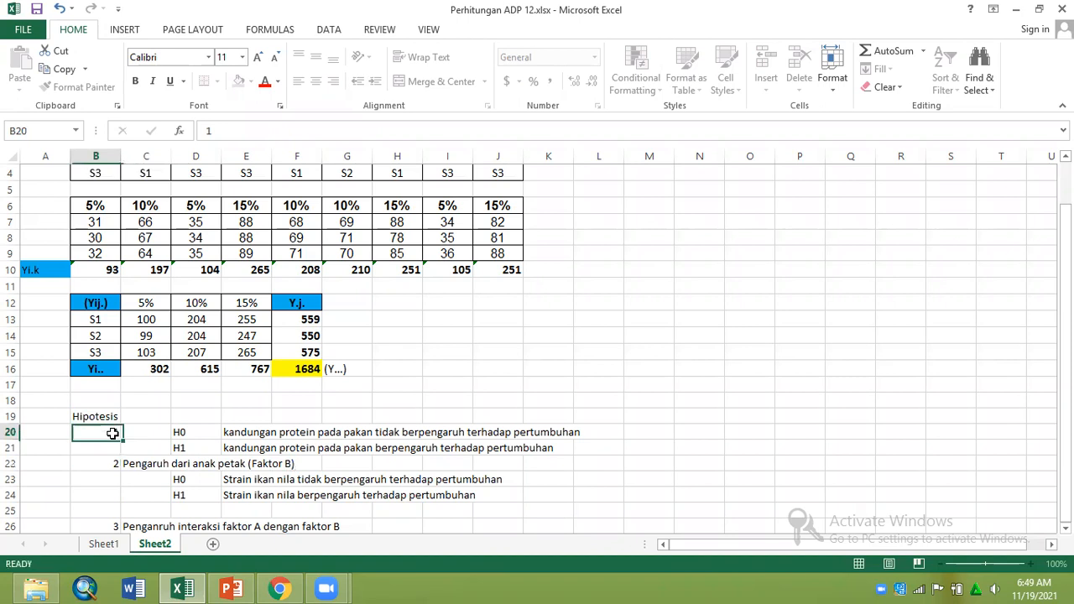
click(102, 417)
mouse_move(102, 417)
mouse_down()
mouse_move(102, 402)
mouse_move(104, 414)
mouse_up()
click(103, 427)
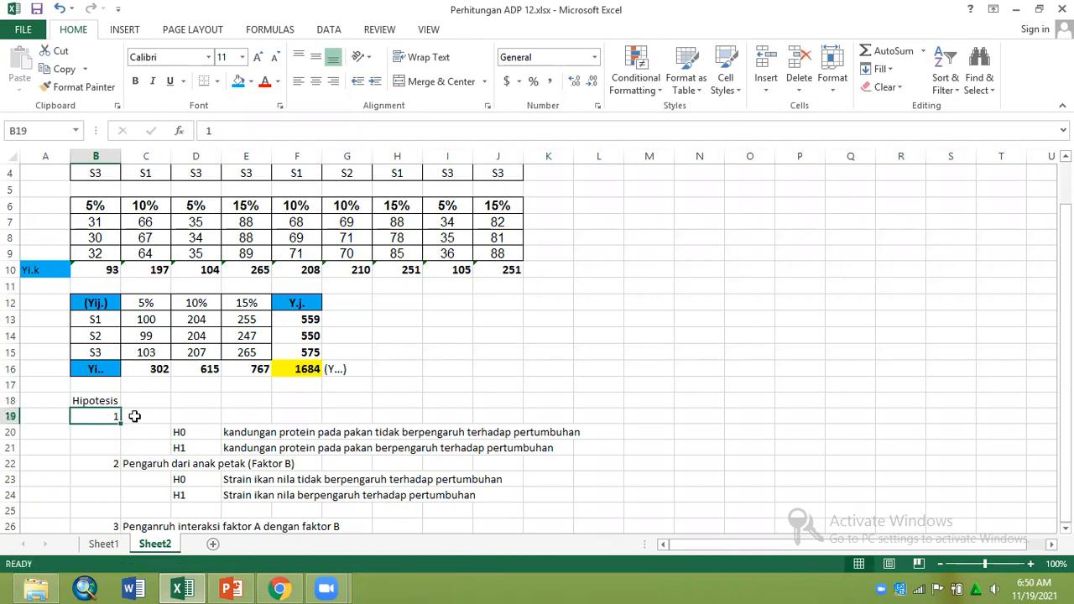
- Enter the heading "Pengaruh dari petak utama (Faktor A)" in C19
click(135, 417)
text(Pengaruh)
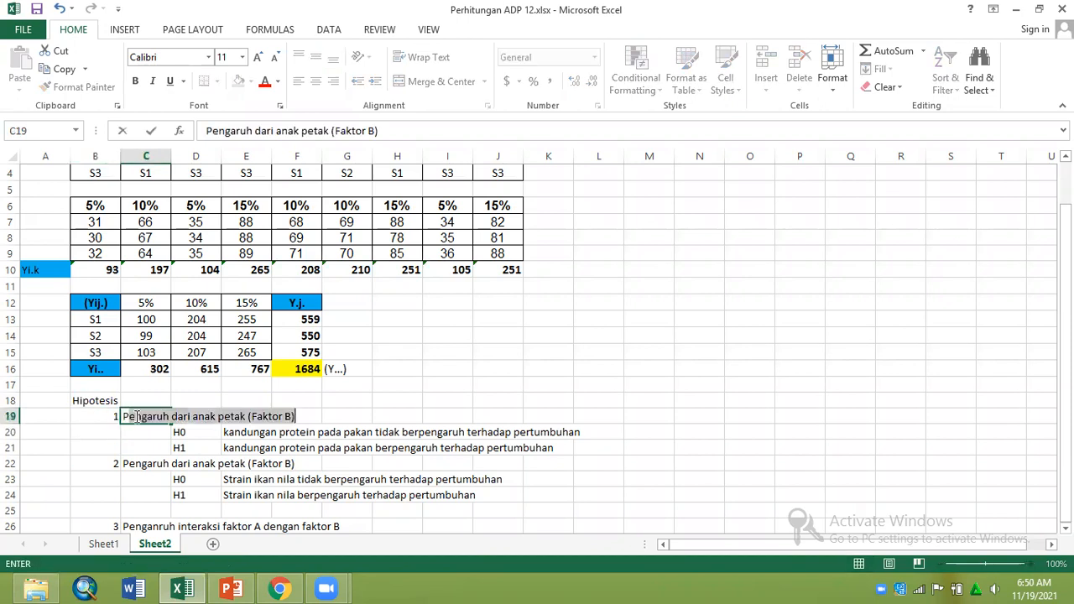
text( dari pet)
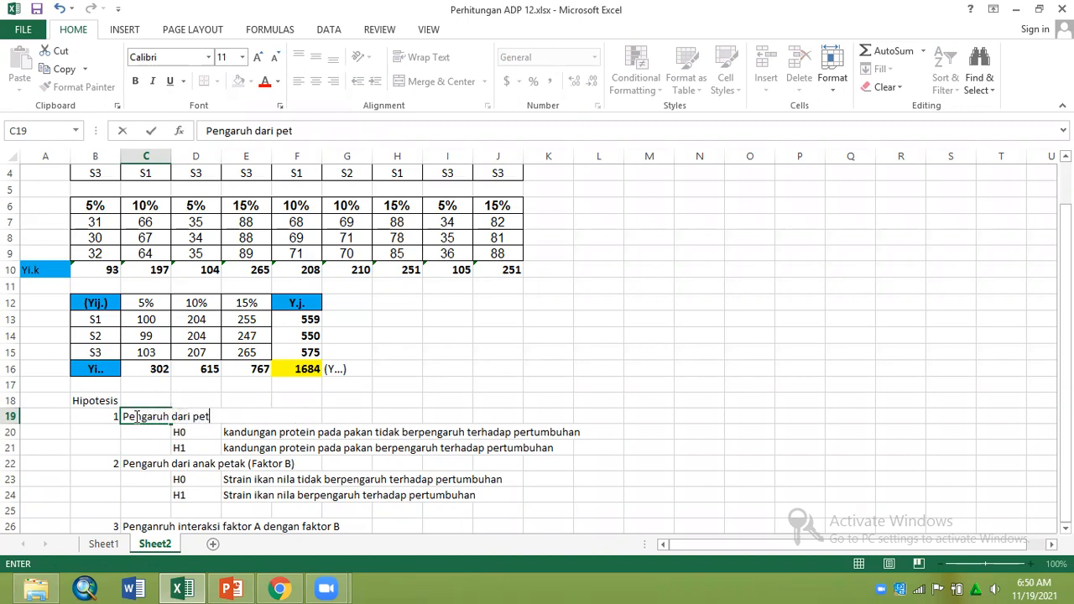
text(ak utama )
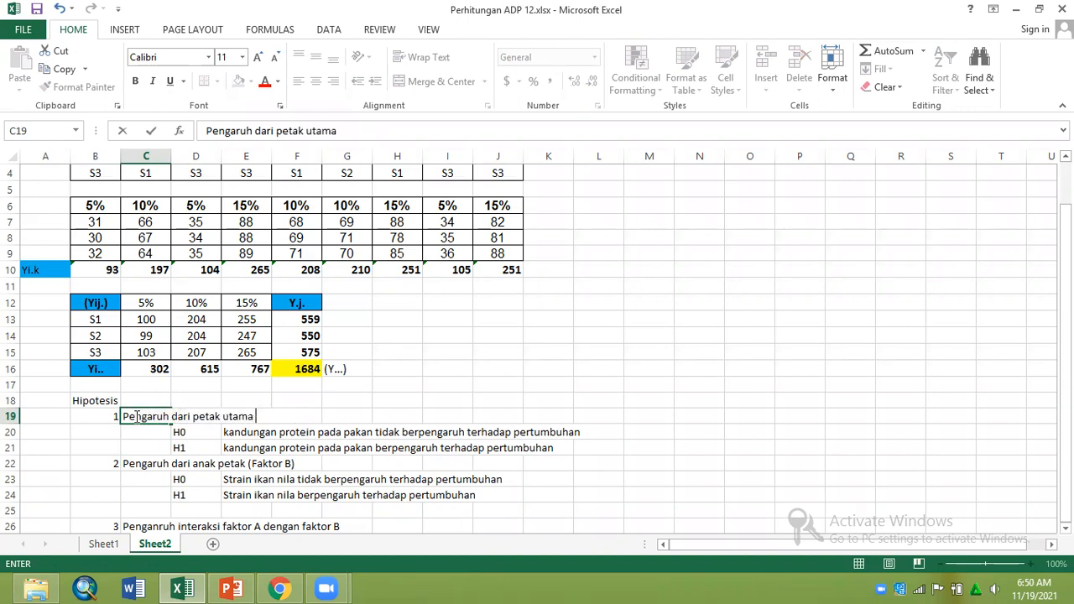
text((Faktor A))
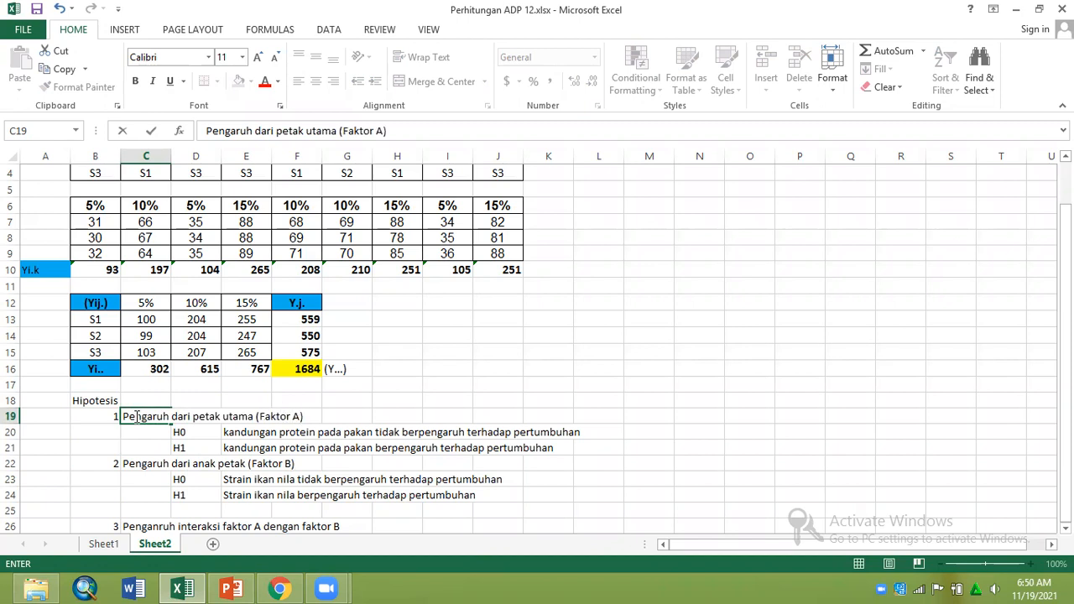
key(Return)
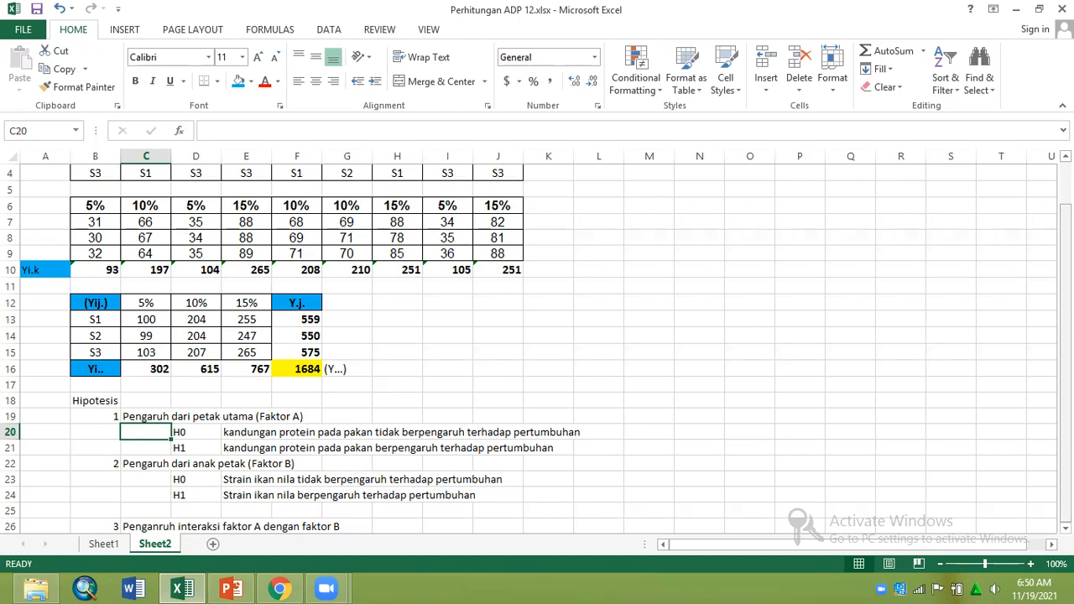
- Move the number 3 and its interaction heading up to row 25 and copy the H0 and H1 labels to D26:D27
click(1065, 325)
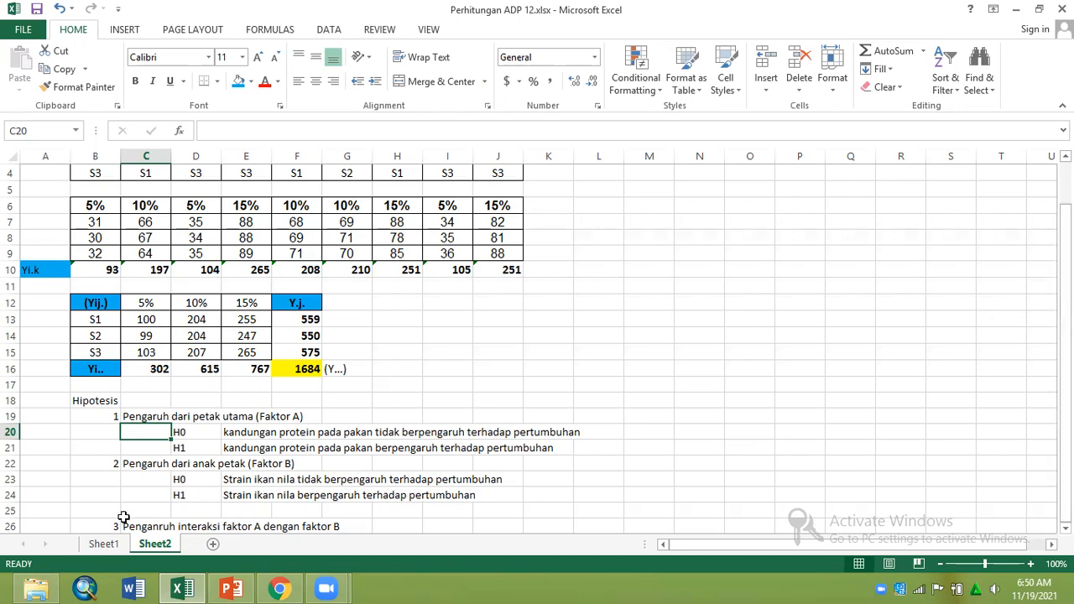
drag(109, 526, 125, 510)
drag(197, 479, 199, 495)
key(ctrl+c)
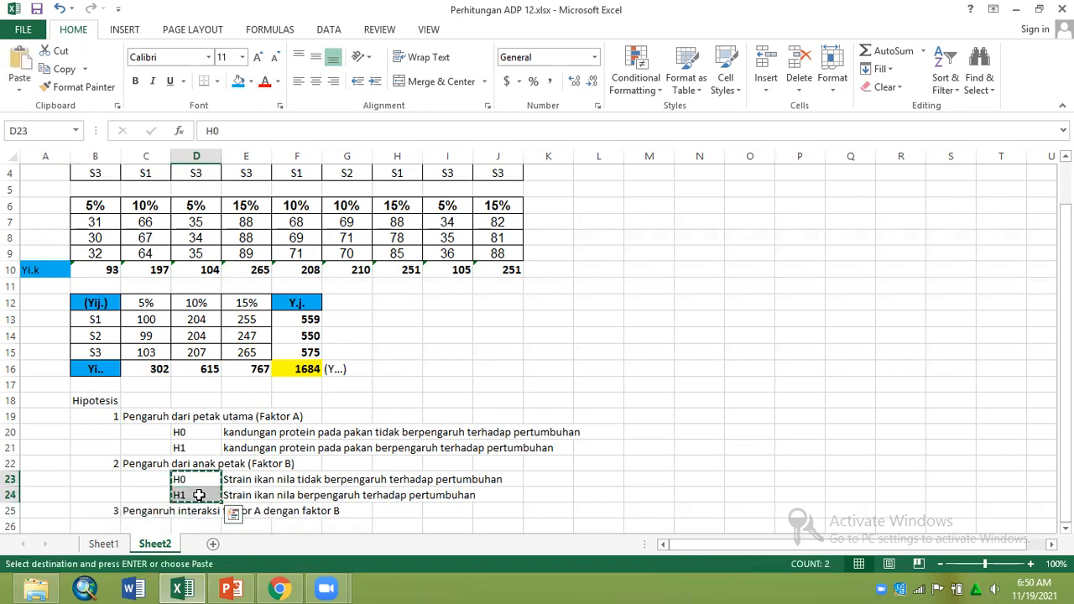
key(Down)
key(Down)
key(Down)
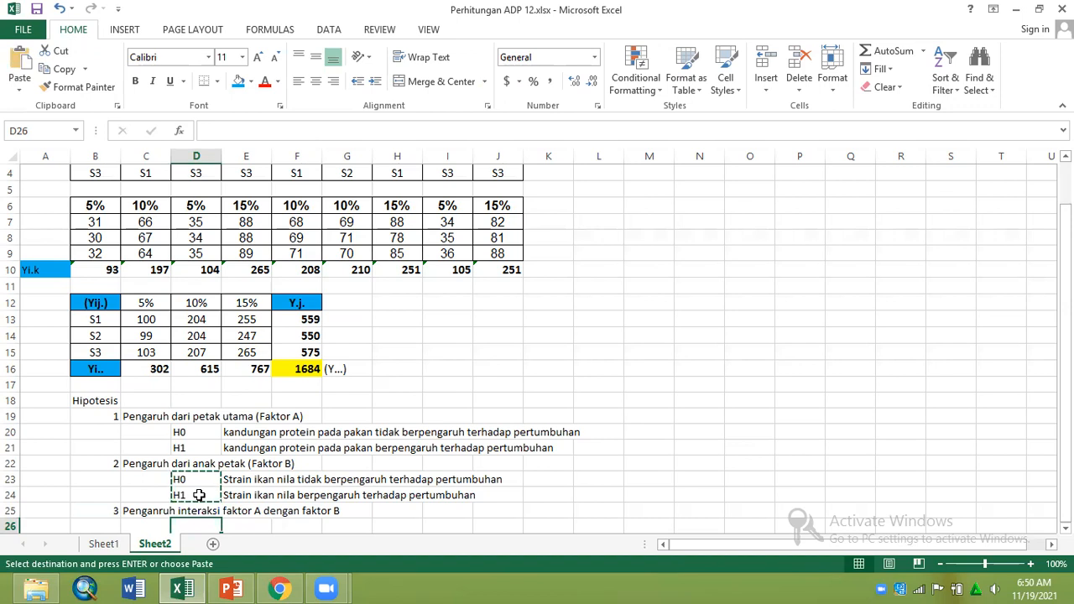
key(ctrl+v)
key(Down)
key(Down)
key(Down)
key(Down)
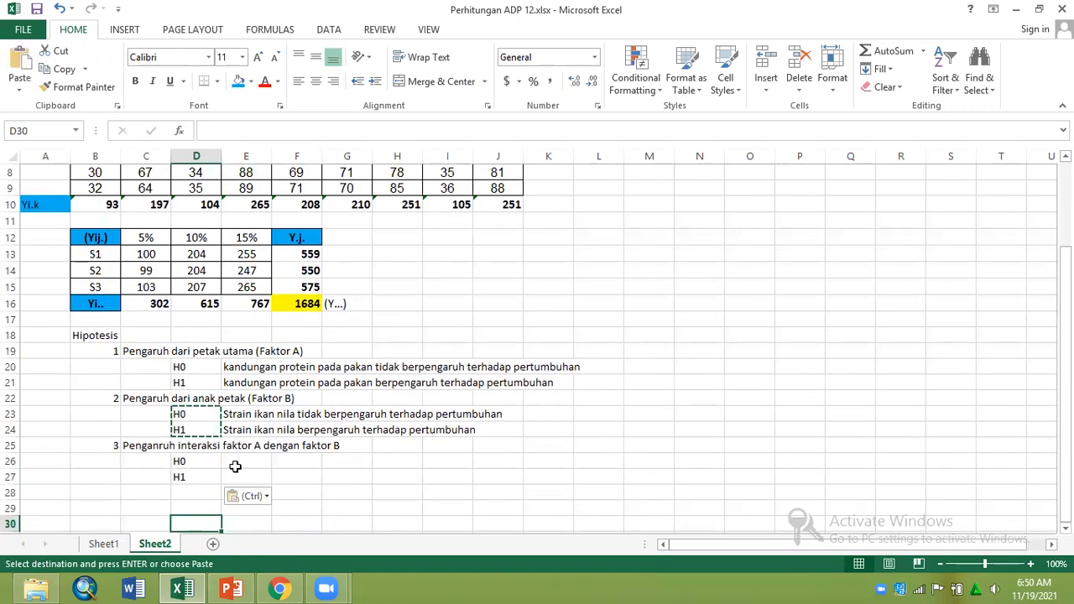
- Enter the interaction H0 in E26: "interaksi dari kandungan protein pada pakan dengan strain ikan nila tidak berpengaruh terhadap pertumbuhan"
click(239, 464)
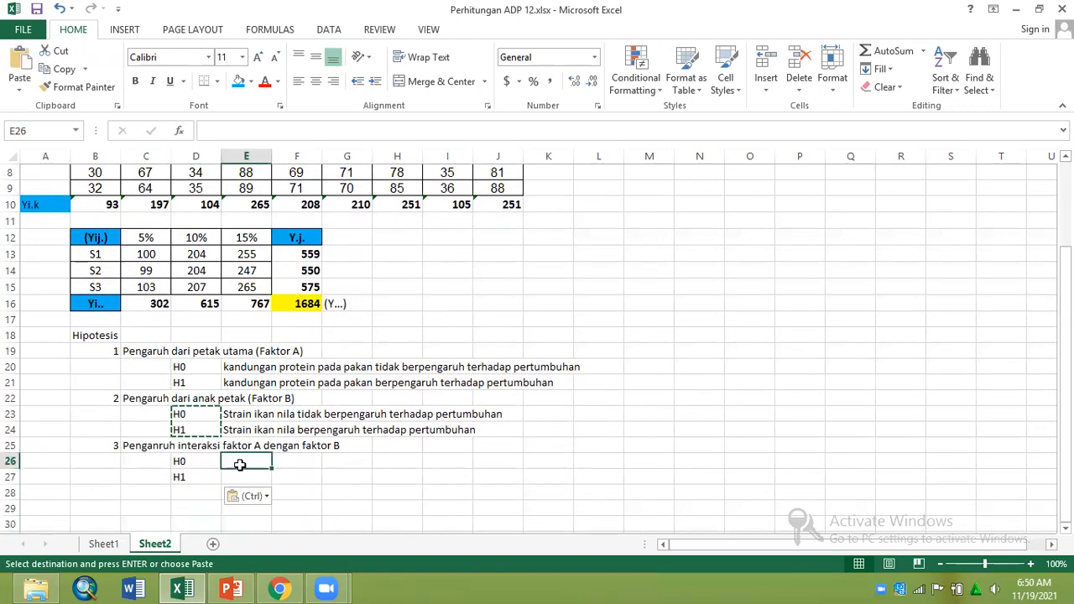
text(interaksi dari)
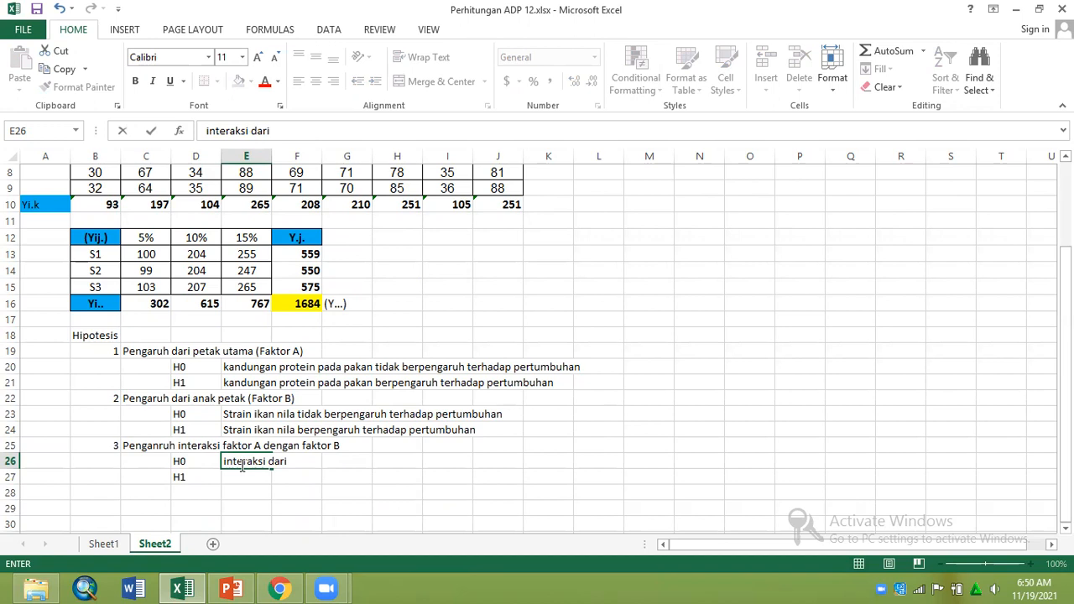
text( kandungan p)
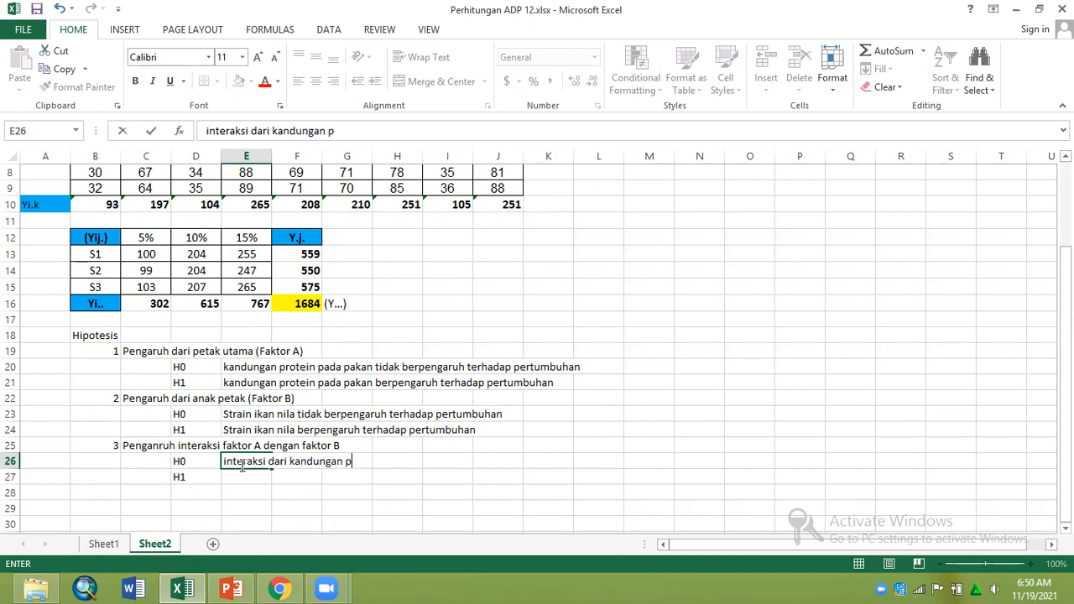
text(rotein pada pakan d)
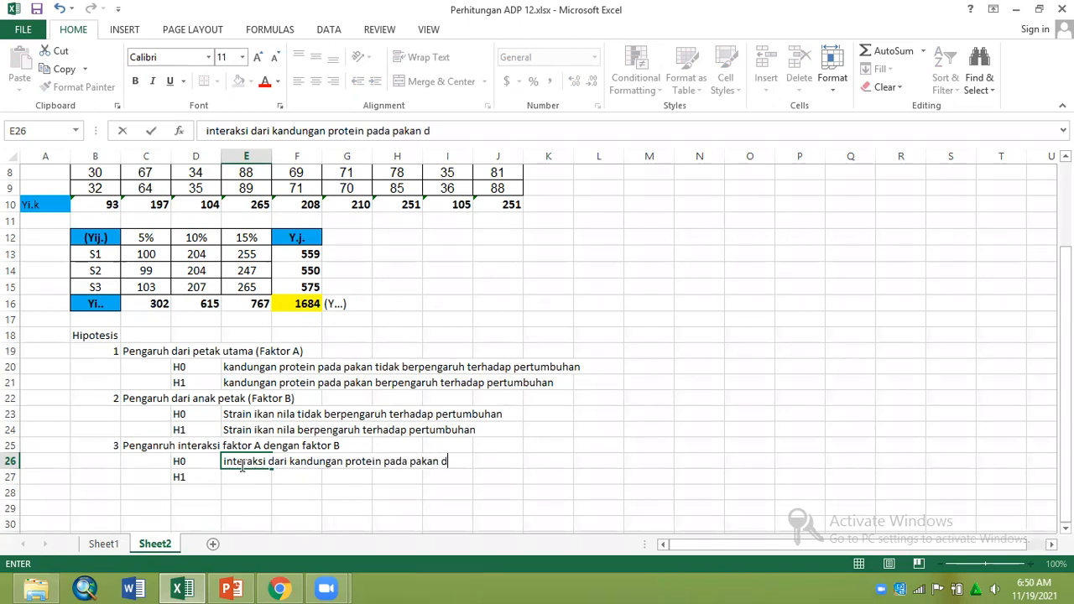
text(engan st)
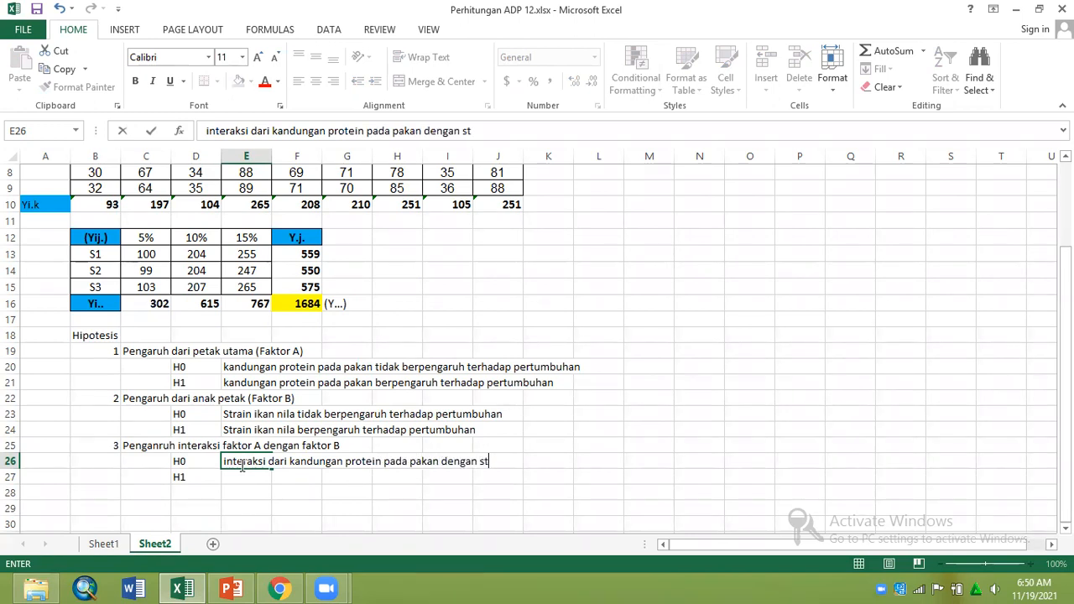
text(rain ikan nila tidak berpengaruh terhadap pertumbuhan)
- Copy the interaction H0 statement from E26 to E27 and remove the word "tidak" from the copy to form H1
click(239, 464)
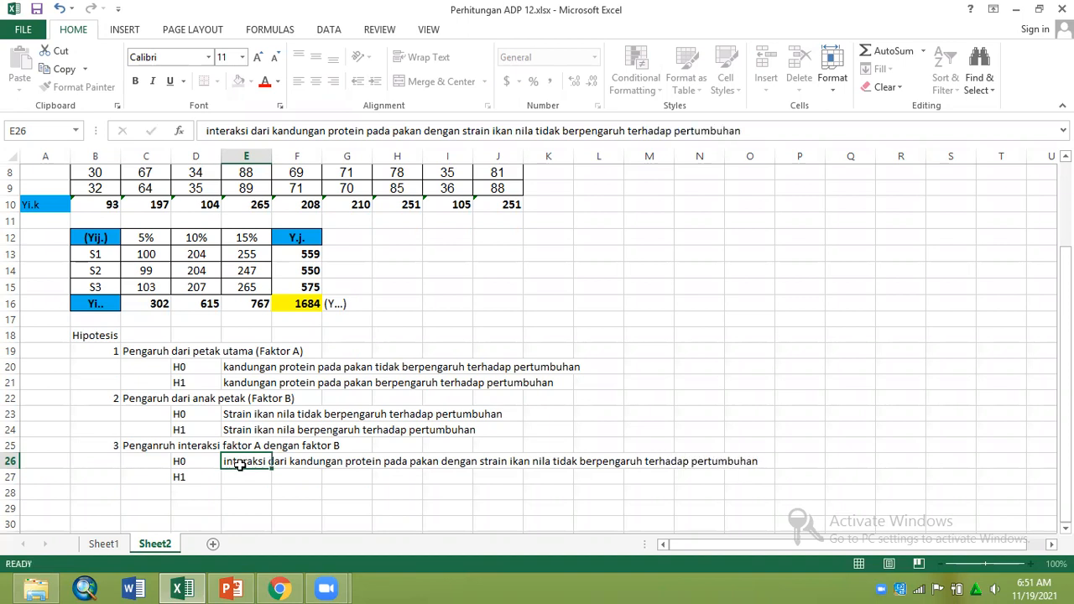
key(ctrl+c)
key(Down)
key(ctrl+v)
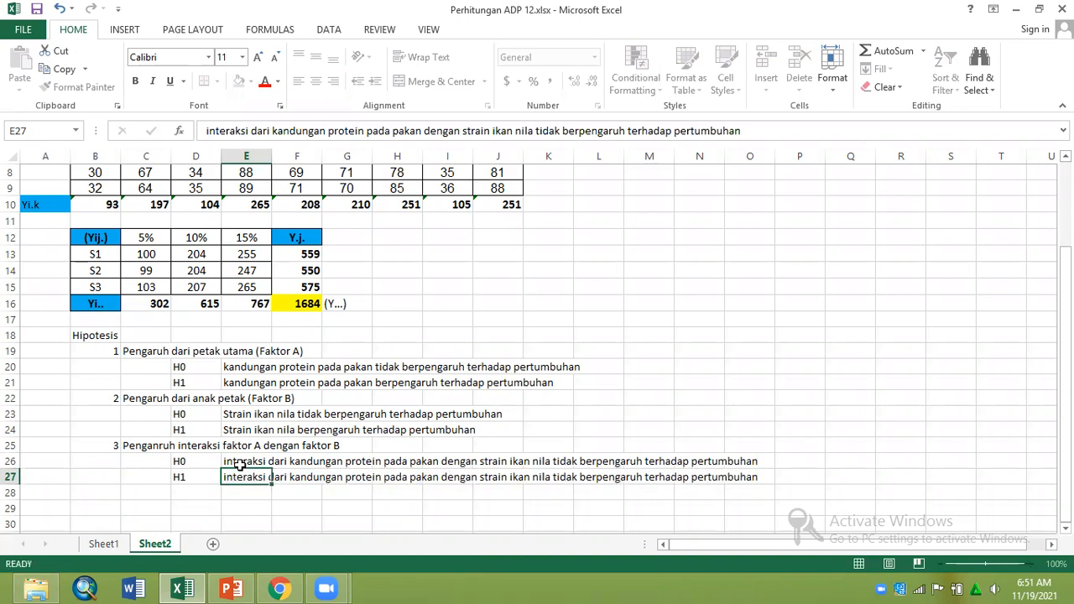
key(Return)
click(240, 476)
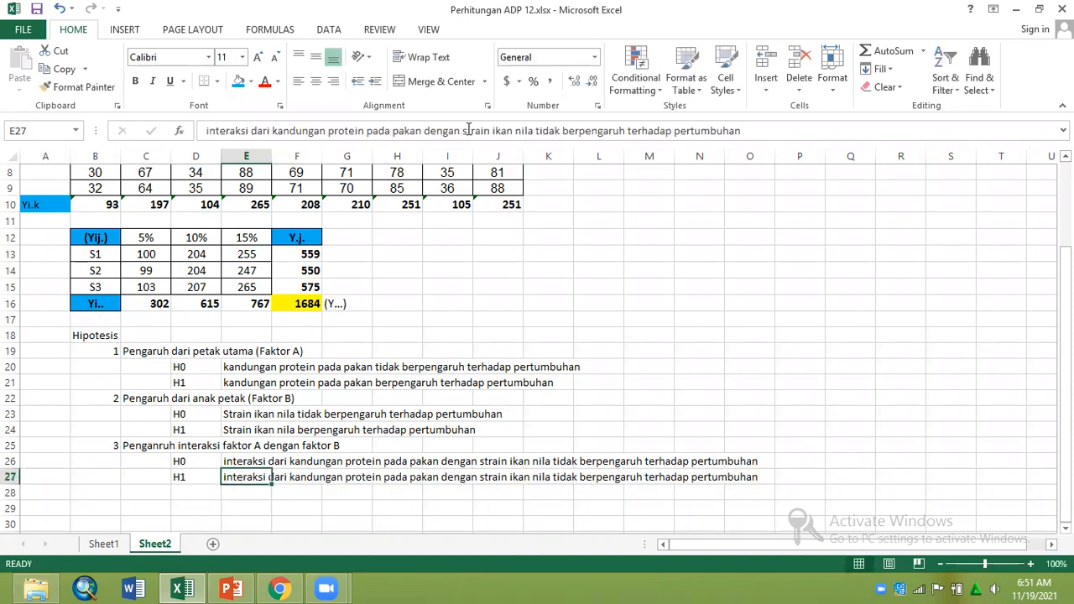
drag(562, 131, 537, 131)
key(BackSpace)
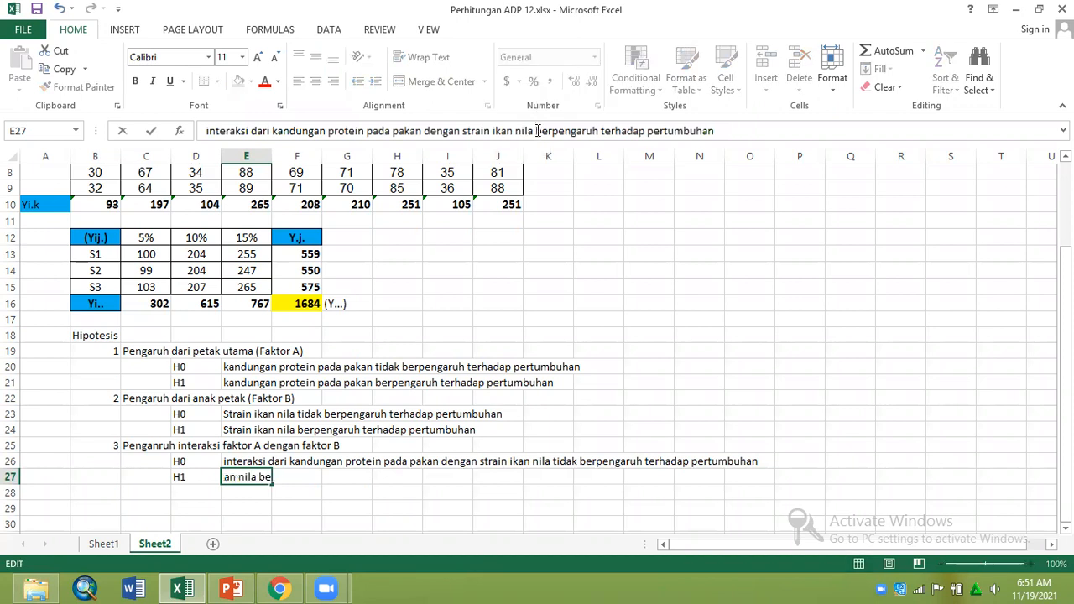
key(Return)
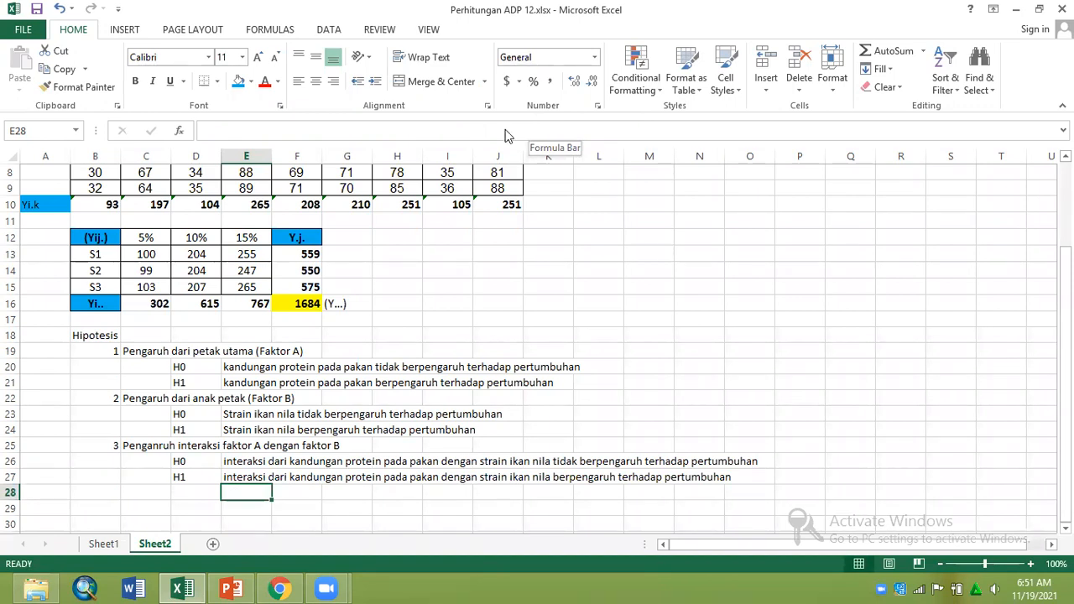
- Correct the misspelled first word of the interaction heading in C25 to "Pengaruh"
click(147, 445)
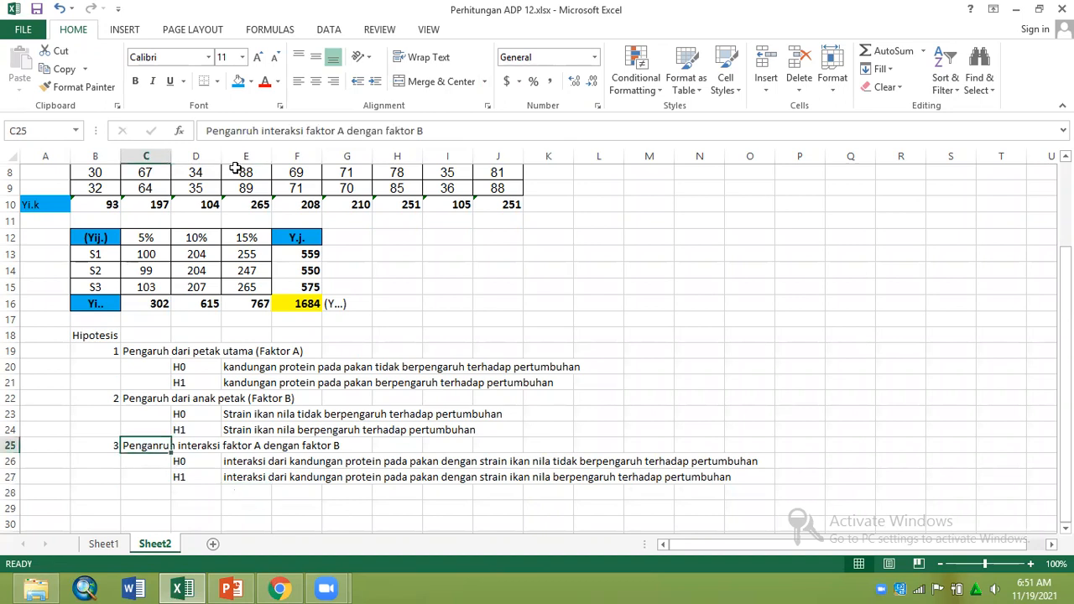
click(243, 130)
key(BackSpace)
key(Return)
key(Return)
key(Return)
key(Return)
key(Return)
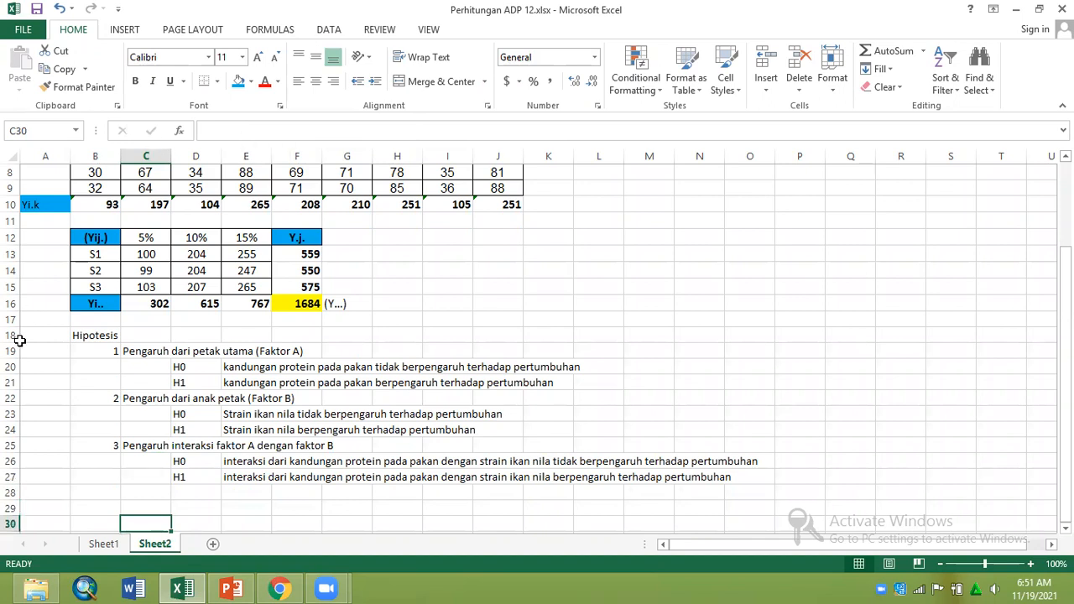
- Enter the label "FK" in M6 and its written formula "Y...^2/abr" in N6
drag(1065, 305, 1066, 274)
click(645, 204)
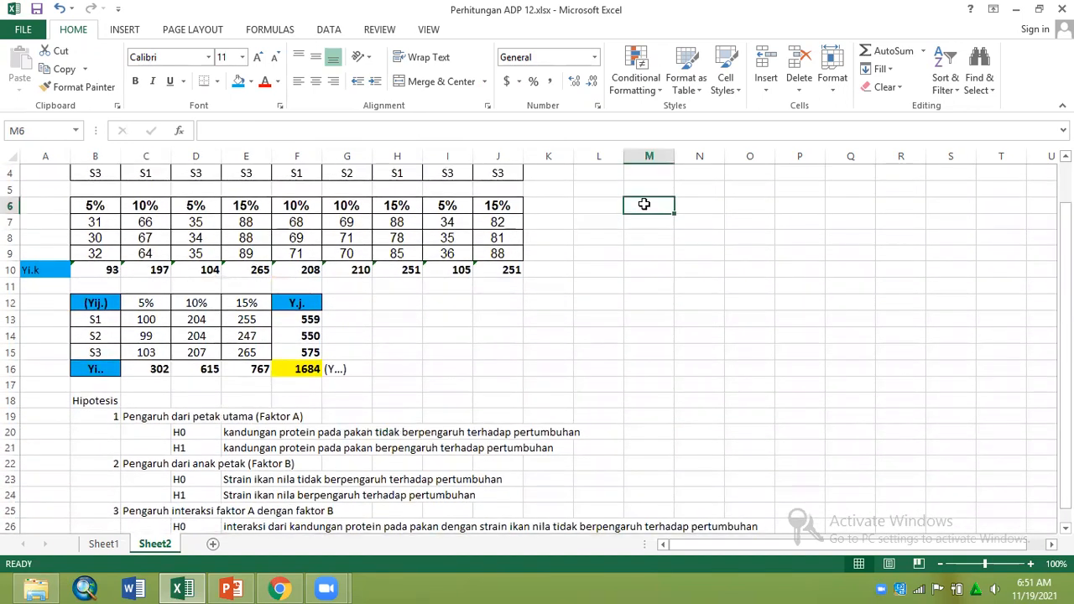
text(FK)
key(Tab)
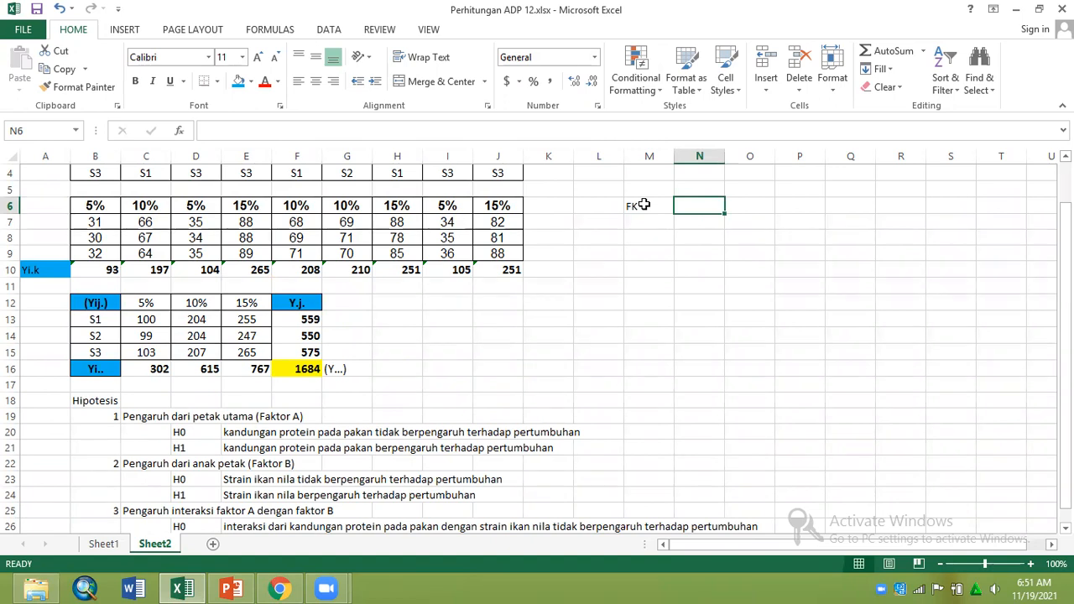
text(Y...)
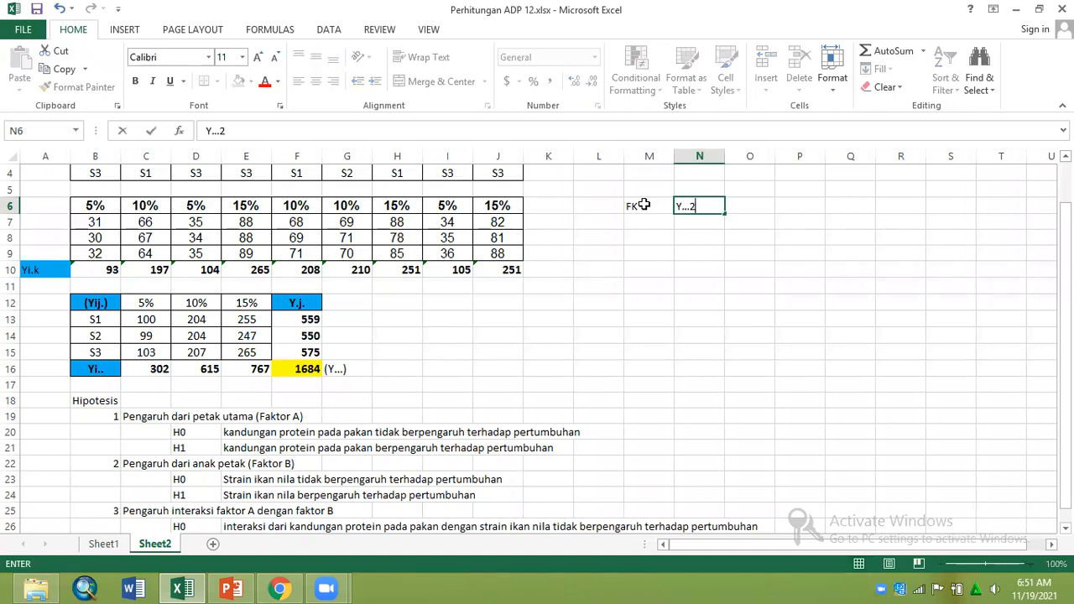
text(^2/abr)
key(Return)
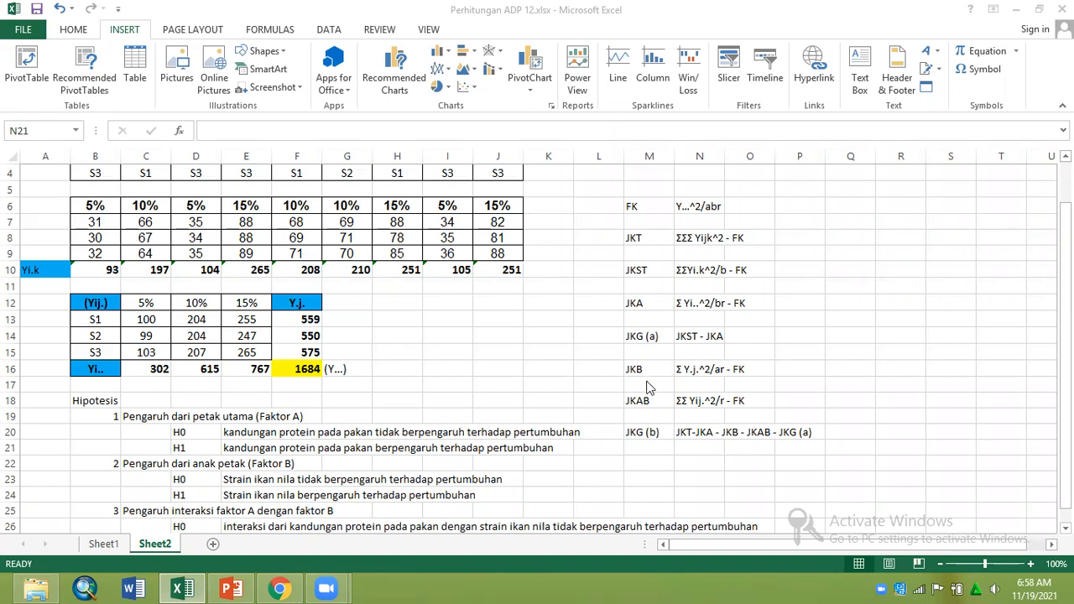
click(797, 207)
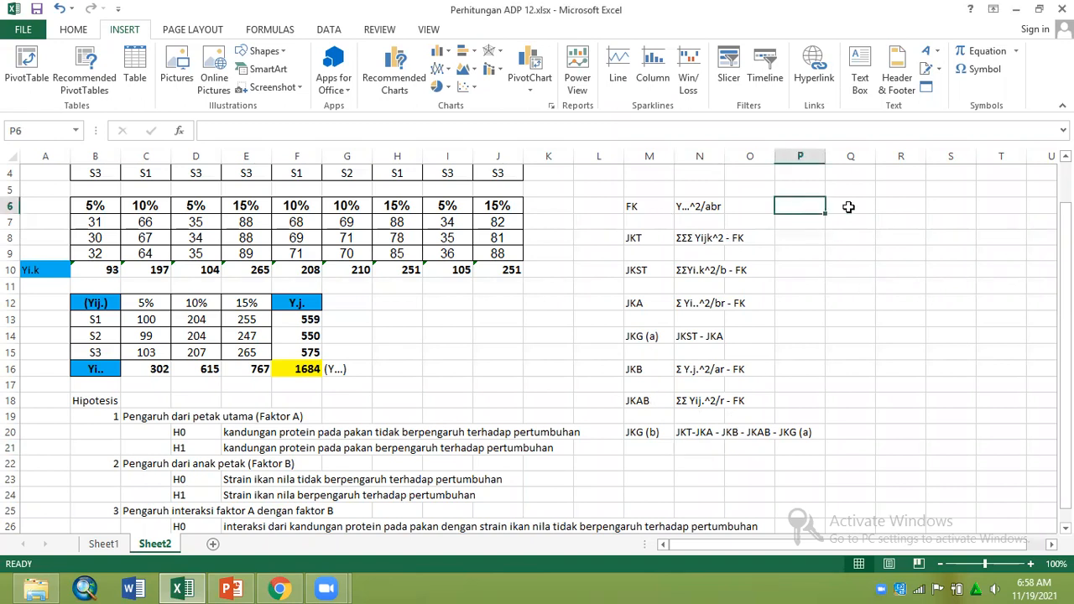
click(848, 207)
text(=)
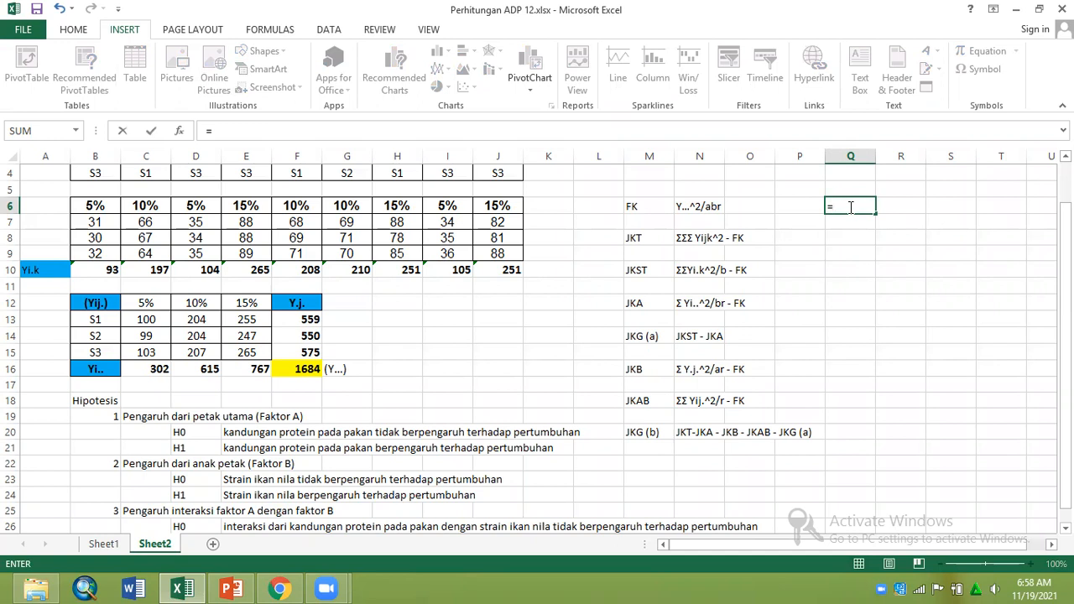
text(()
click(303, 367)
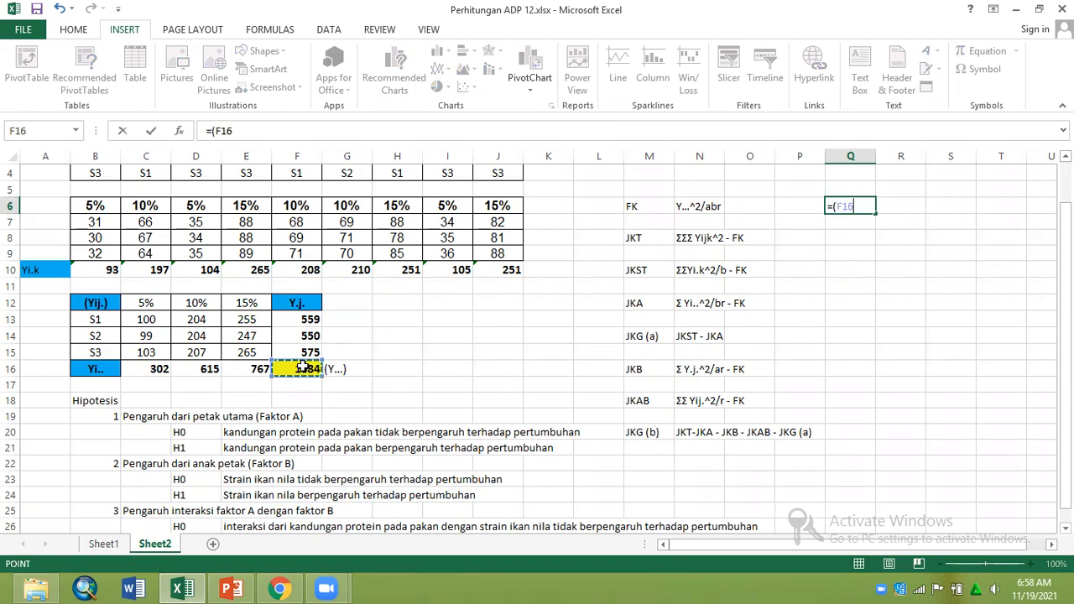
text(^2))
key(BackSpace)
text(/)
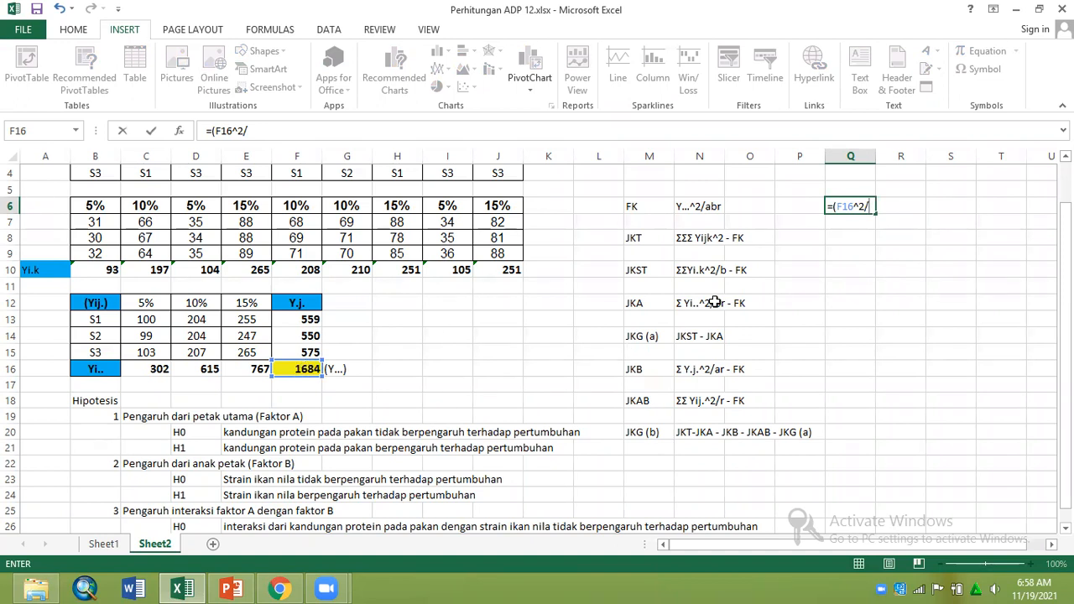
click(837, 206)
key(BackSpace)
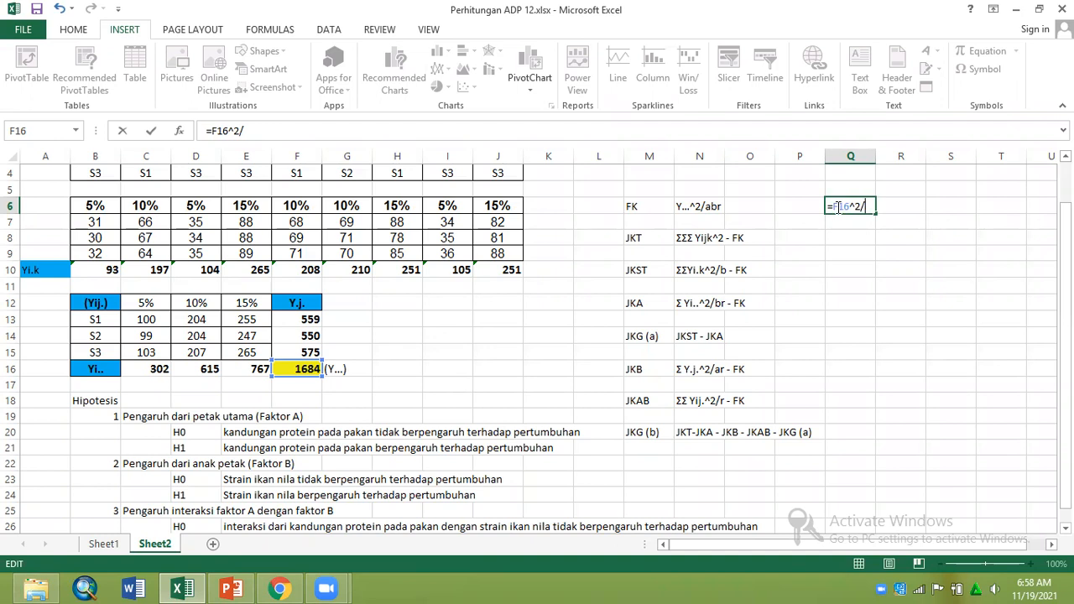
key(BackSpace)
key(BackSpace)
key(BackSpace)
key(BackSpace)
key(BackSpace)
key(BackSpace)
key(BackSpace)
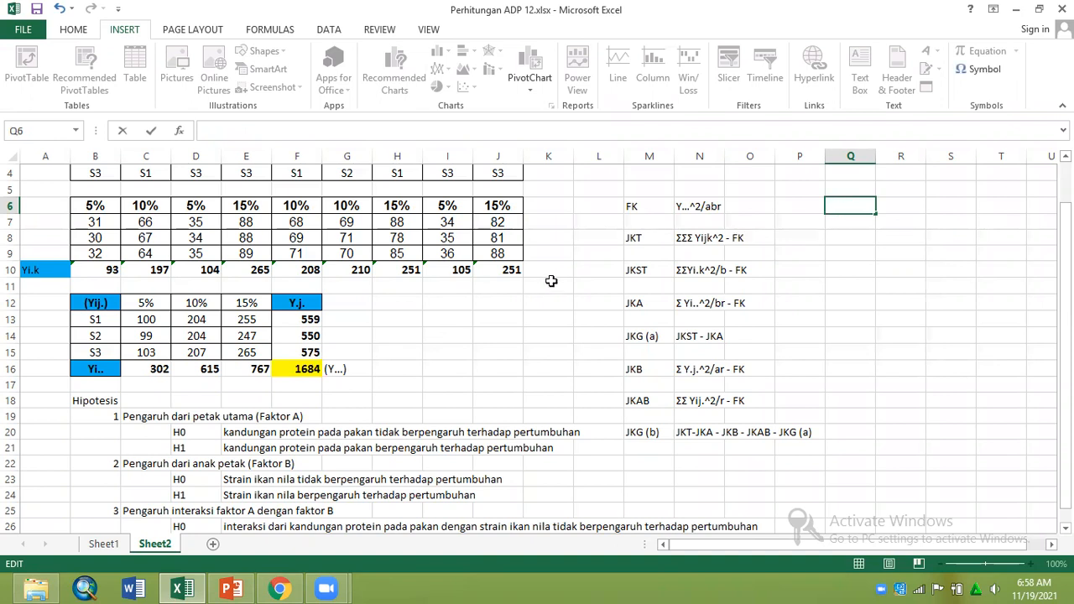
- Enter the factor labels "b" in J14 and "r" in J15
click(482, 320)
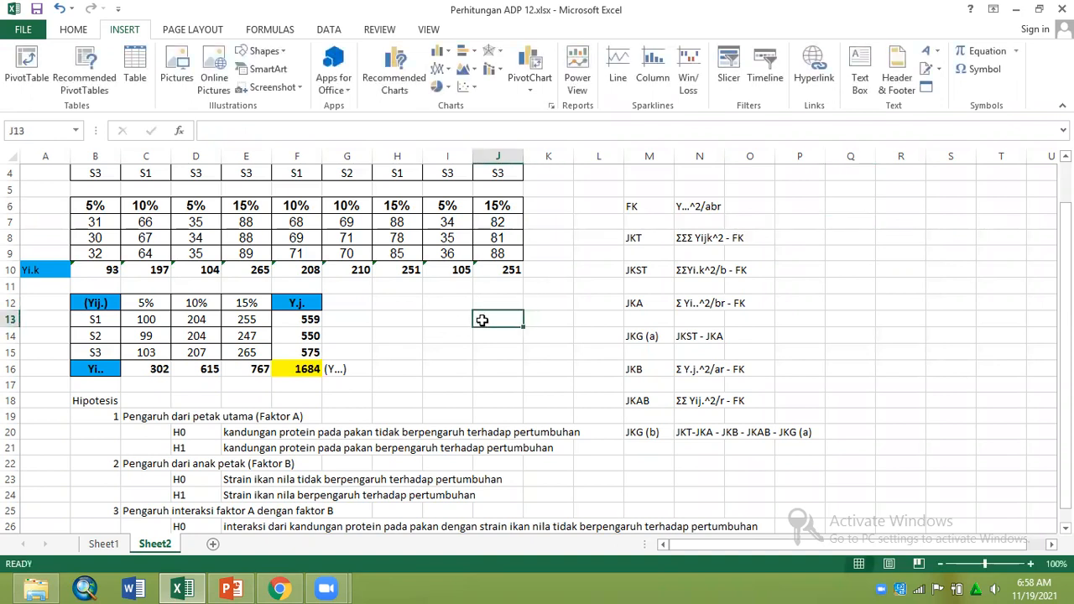
key(Down)
text(b)
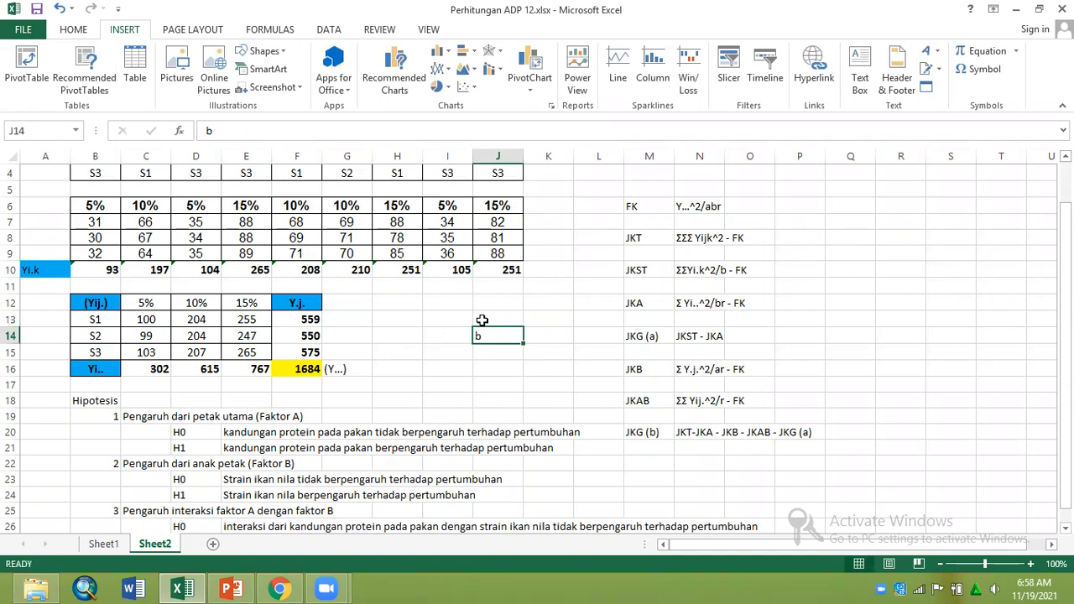
key(Return)
text(r)
- Enter the value 3 in each of the cells K13, K14 and K15
key(Right)
key(Up)
key(Up)
text(3)
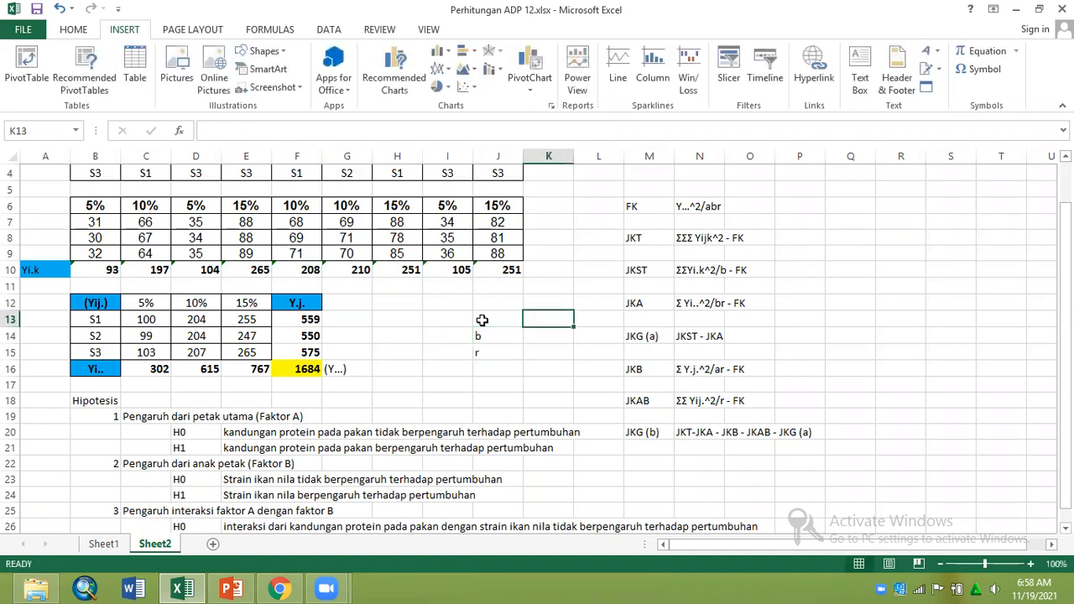
key(Return)
text(3)
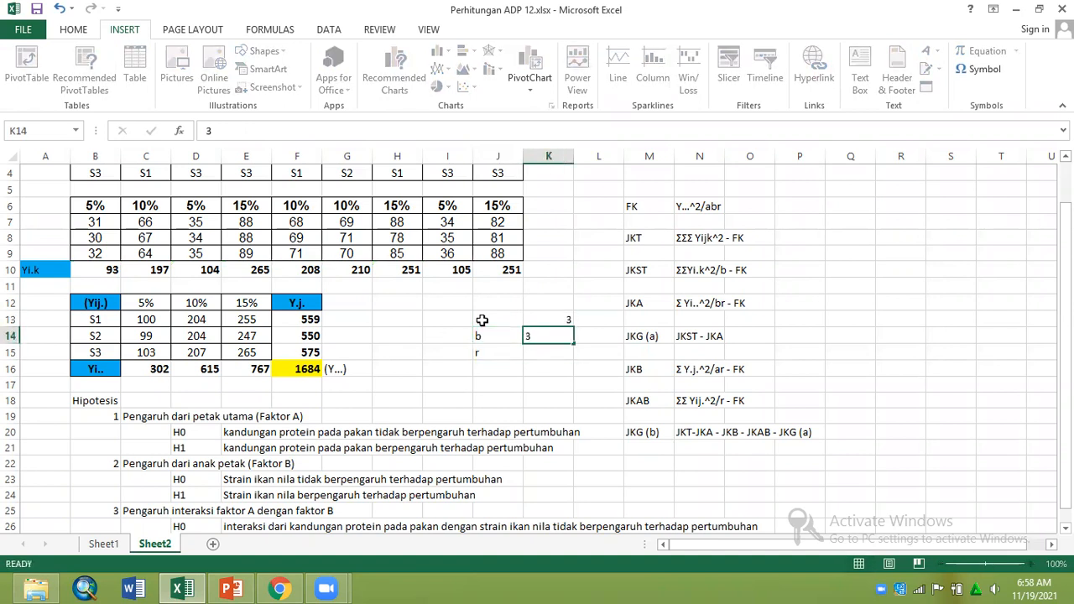
key(Return)
text(3)
key(Right)
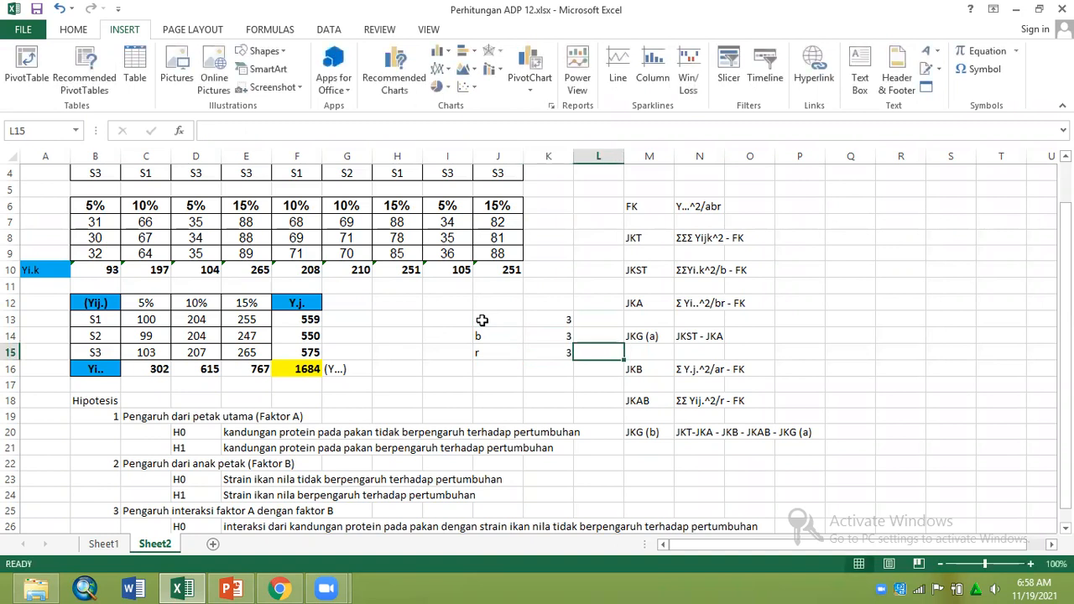
- Calculate the FK correction factor in Q6 with the formula =F16^2/(K13*K14*K15)
click(838, 208)
text(=)
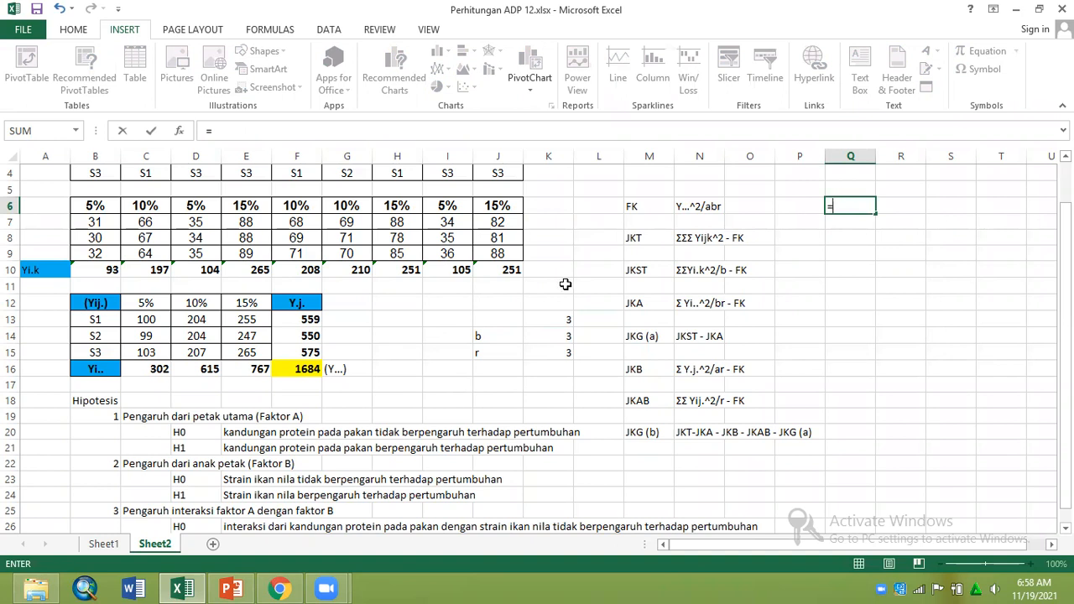
click(312, 369)
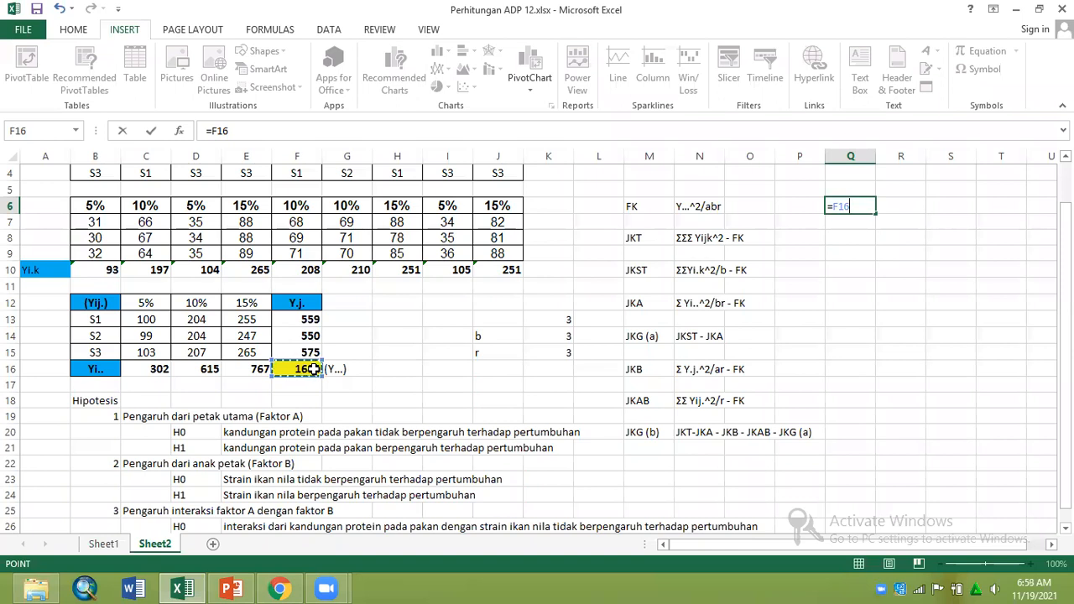
text(^2/()
click(544, 324)
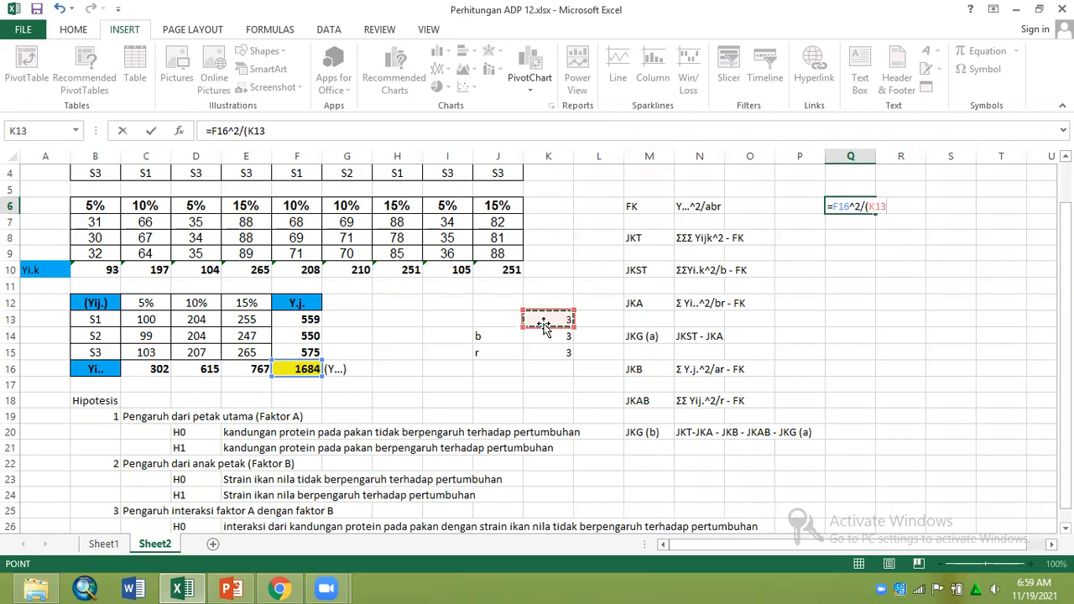
text(*)
click(538, 336)
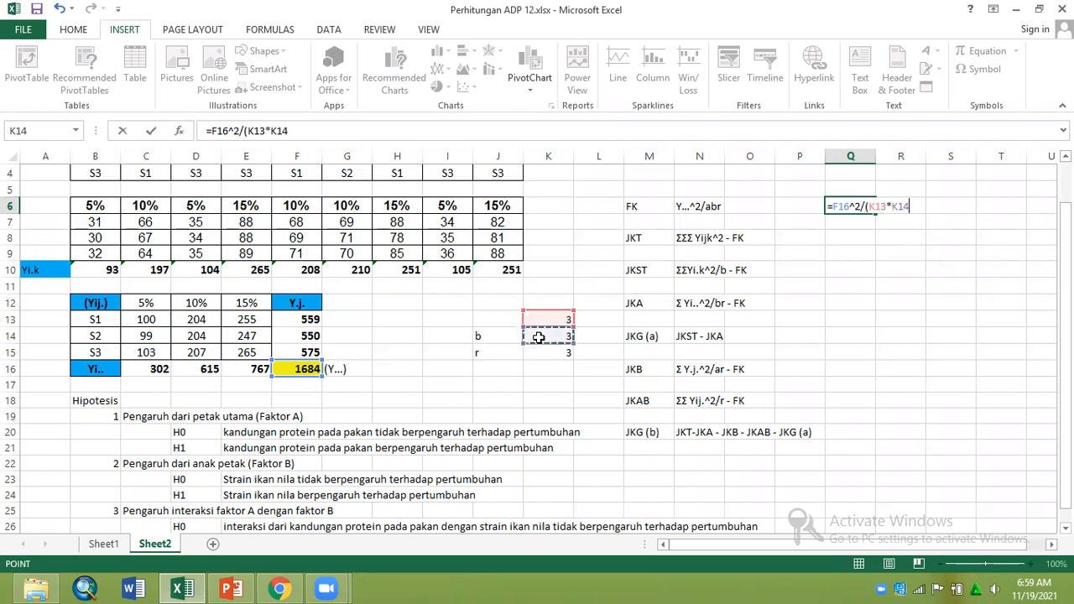
text(*)
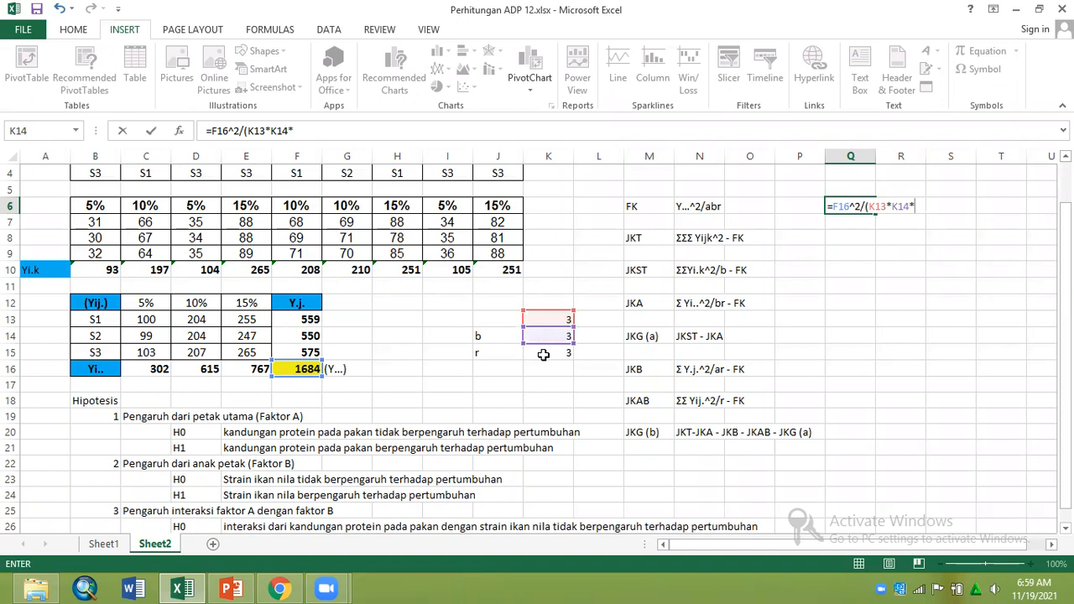
click(544, 355)
key(ctrl+Return)
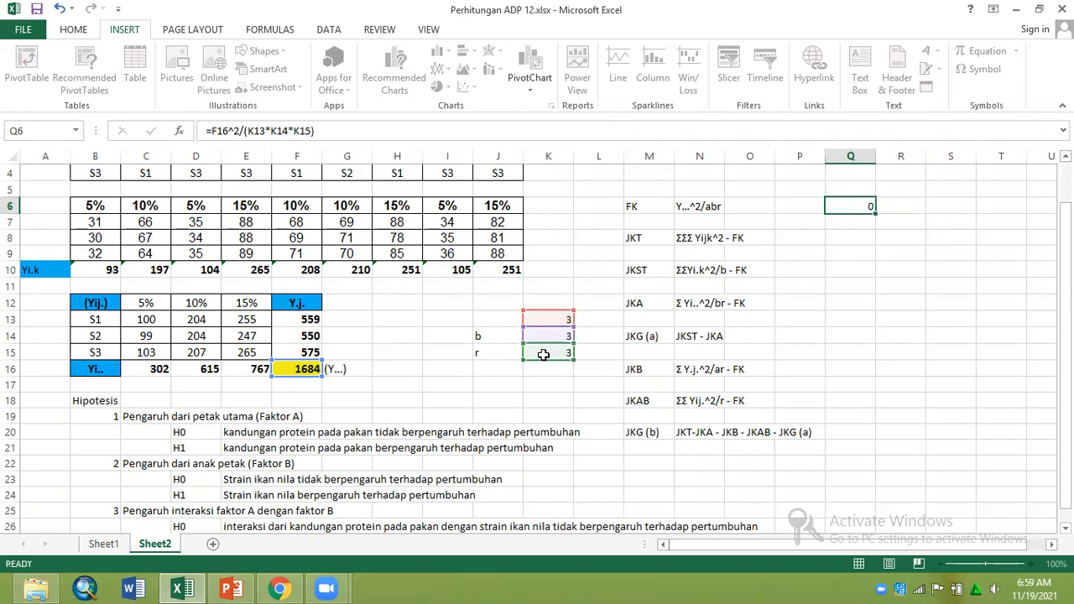
- Enter the missing factor label "a" in J13 beside the value in K13
click(510, 321)
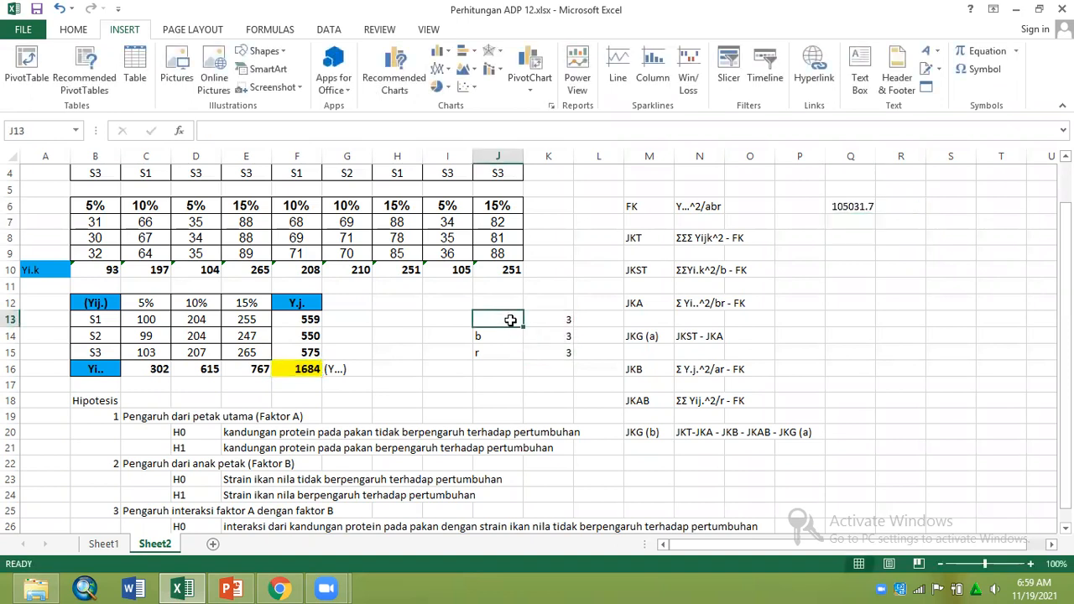
text(a)
click(557, 352)
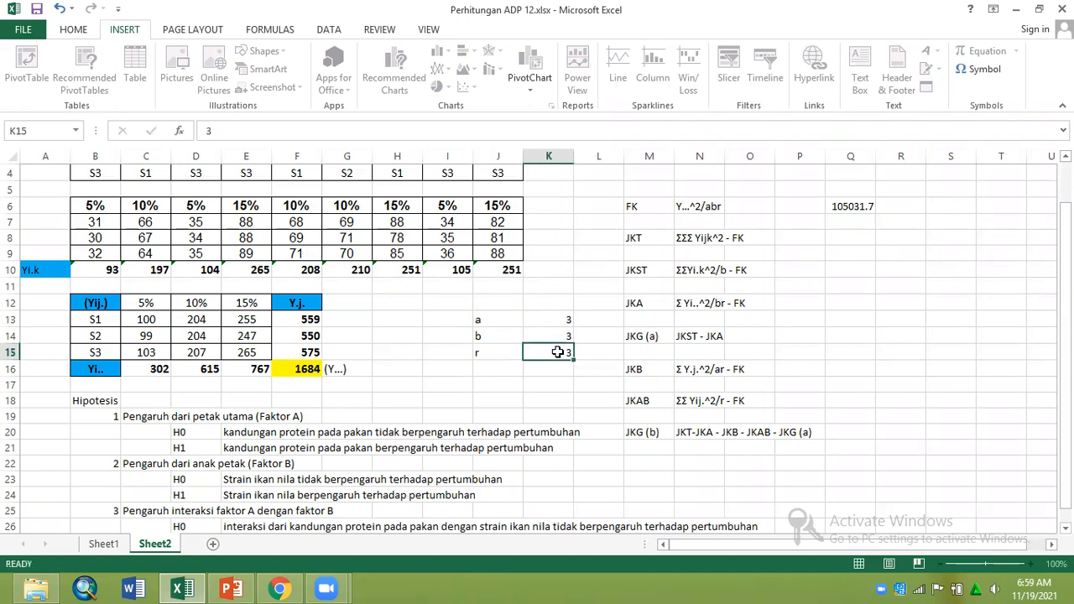
- Begin the JKT formula in Q8 with the bracketed sum of squares of B7:J9 followed by a minus sign, =(SUMSQ(B7:J9))-
click(839, 236)
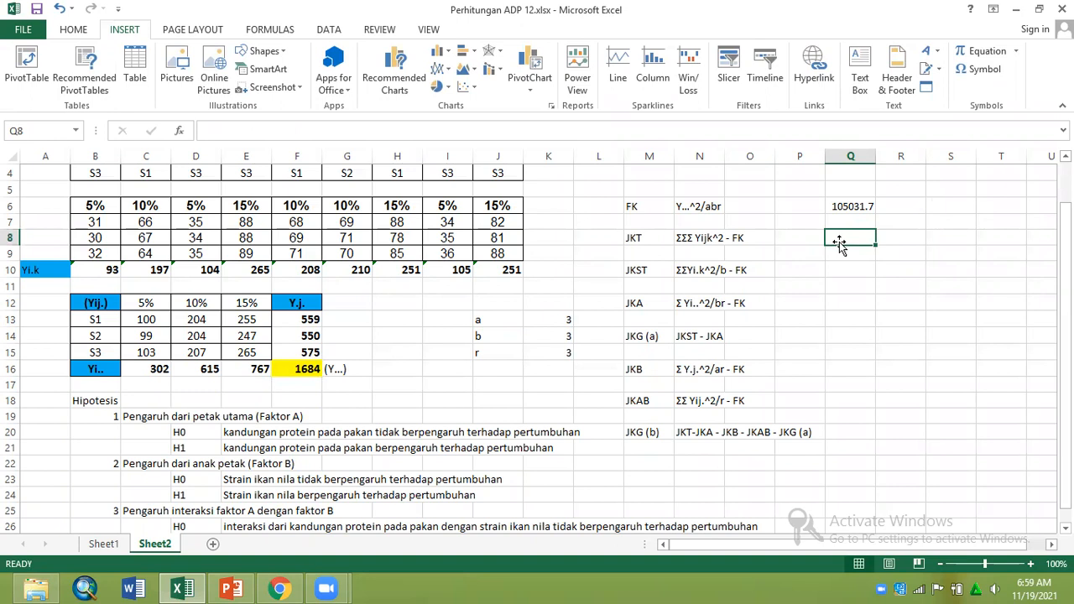
text(=()
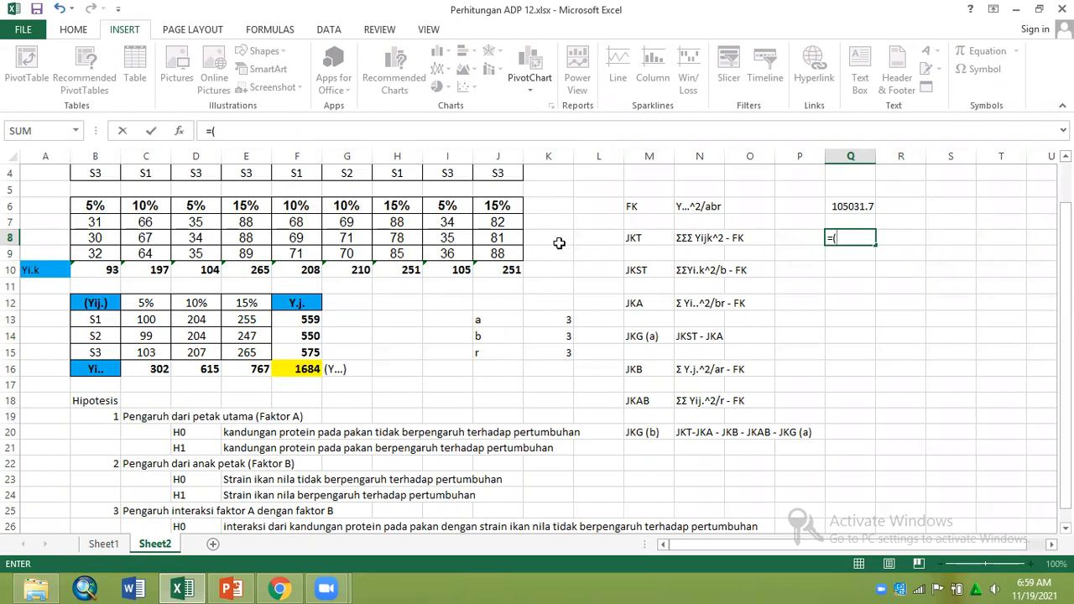
text(sumsq)
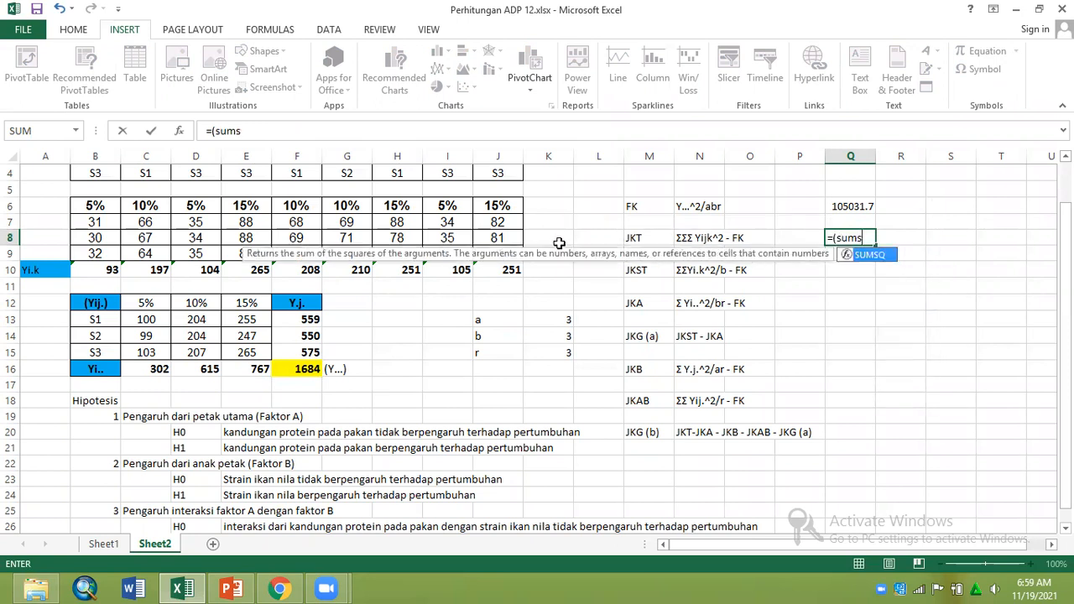
double_click(886, 257)
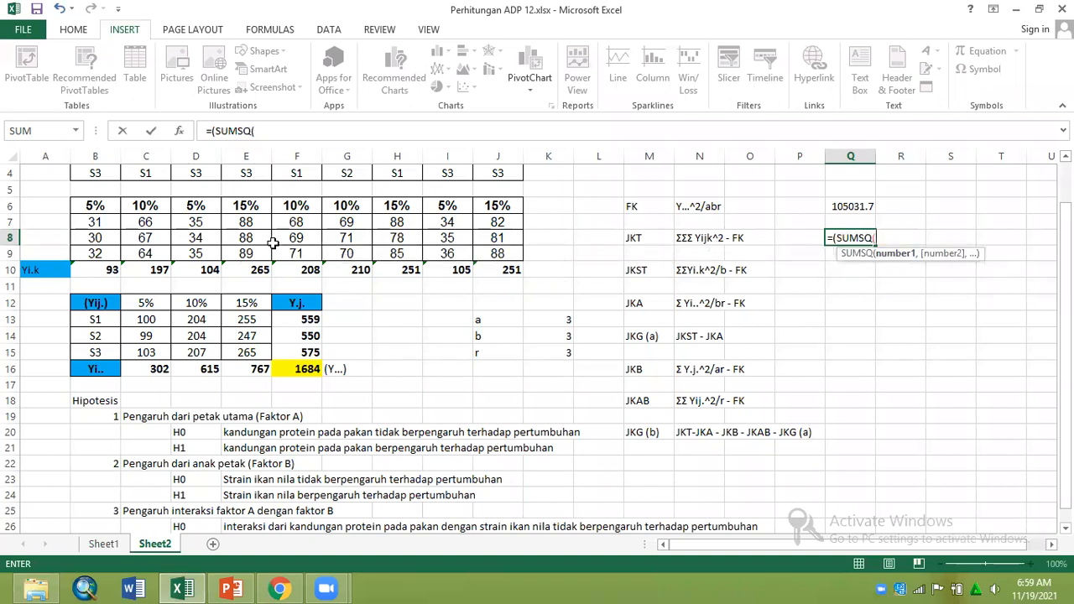
click(103, 221)
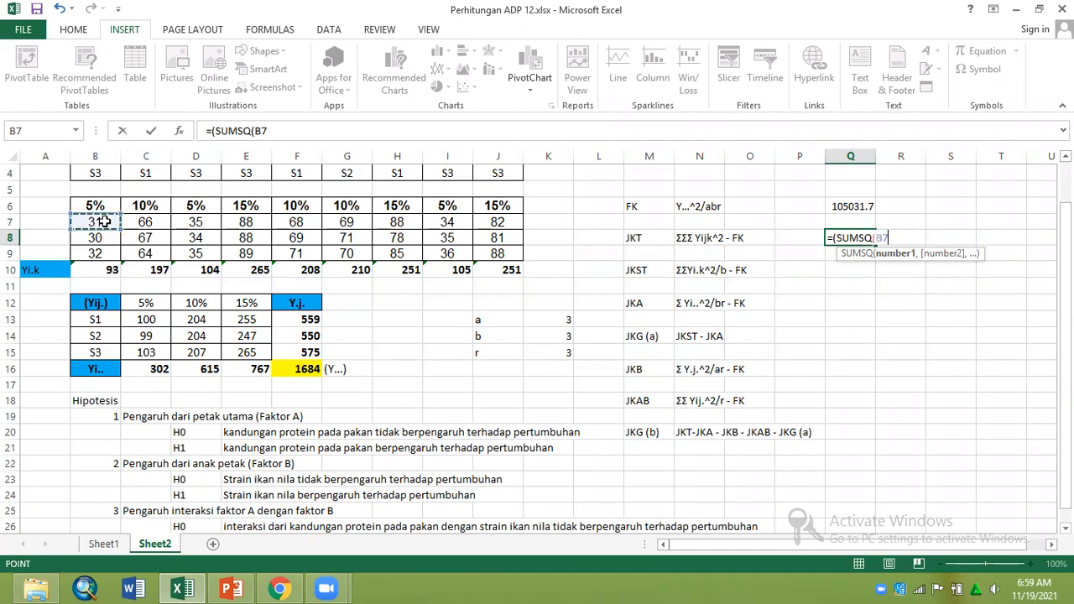
click(477, 254)
click(104, 224)
drag(104, 223, 495, 252)
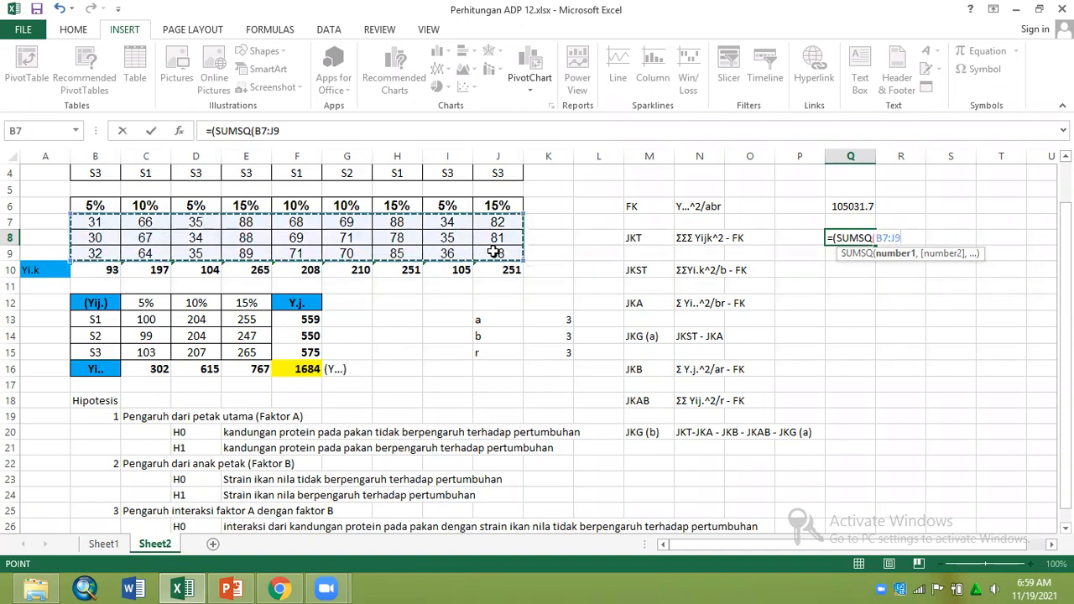
text())
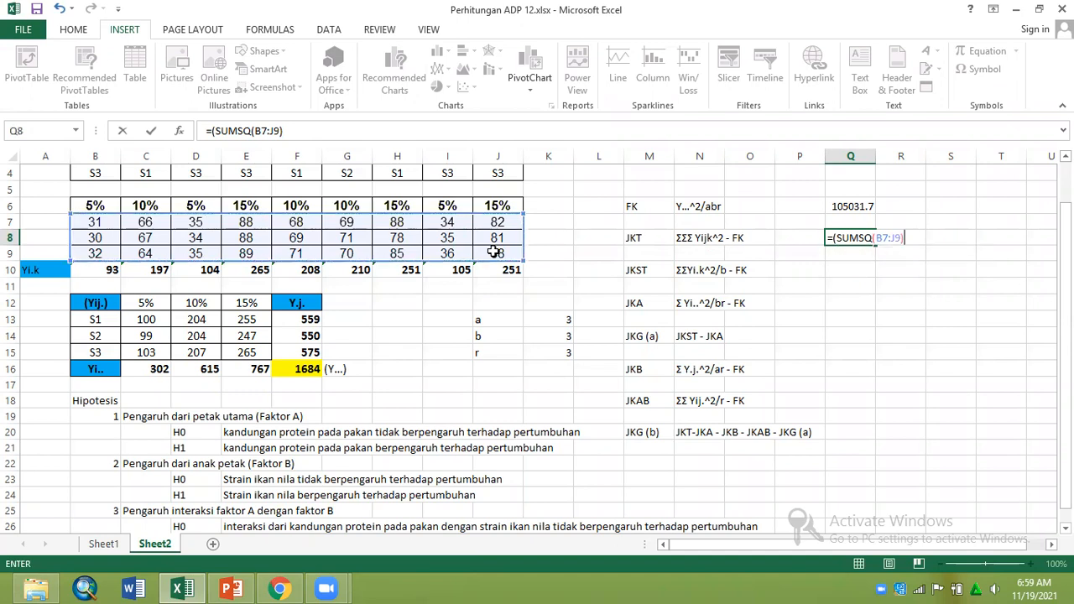
text()-)
- Remove the redundant outer parentheses from the JKT formula and subtract FK, completing it as =SUMSQ(B7:J9)-Q6
click(837, 240)
key(BackSpace)
key(Right)
key(Right)
key(Right)
key(Right)
key(Right)
key(Right)
key(Right)
key(Right)
key(Right)
key(Right)
key(Right)
key(Right)
key(Right)
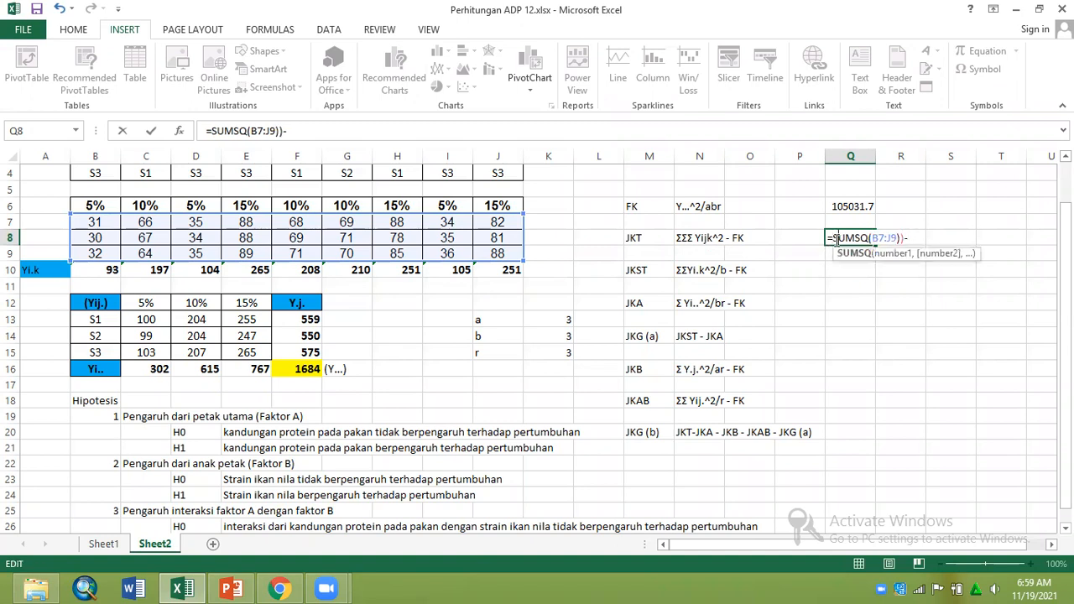
key(BackSpace)
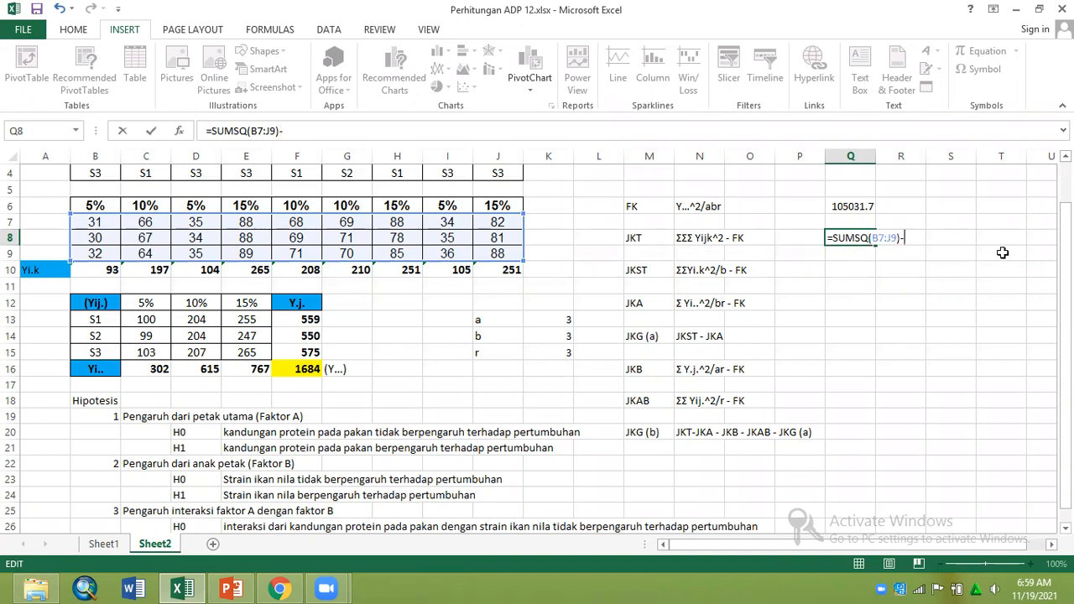
click(861, 209)
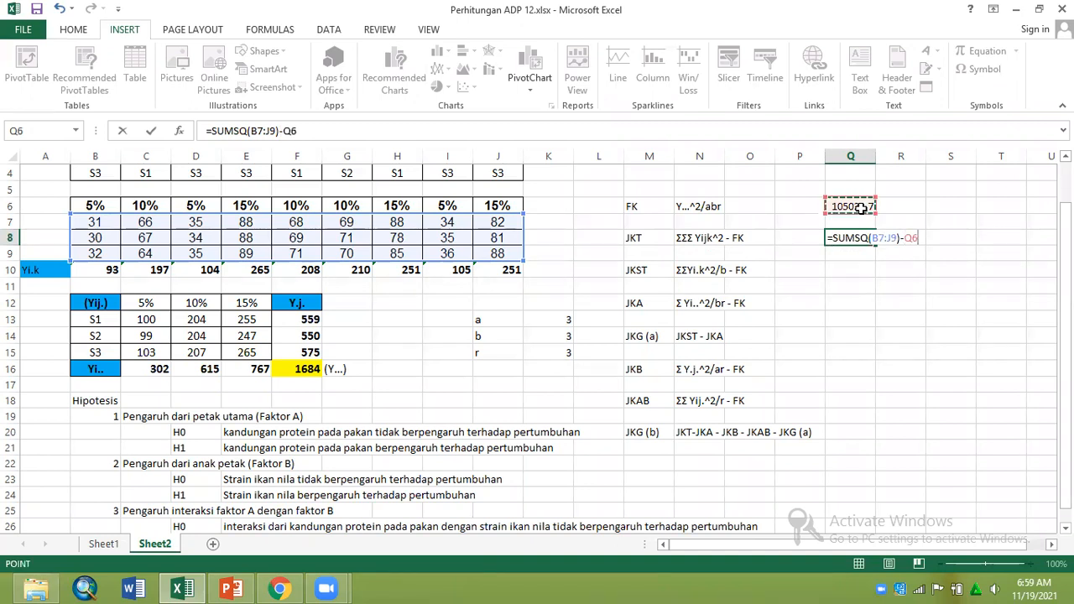
key(Return)
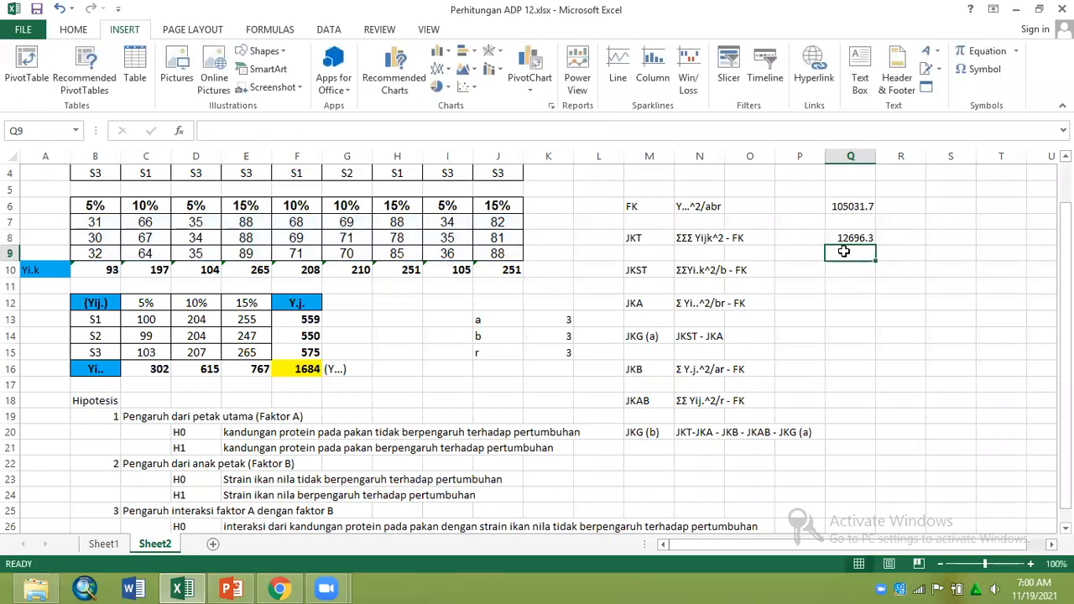
- Calculate JKST in Q10 with the formula =(SUMSQ(B10:J10)/K14)-Q6
click(843, 276)
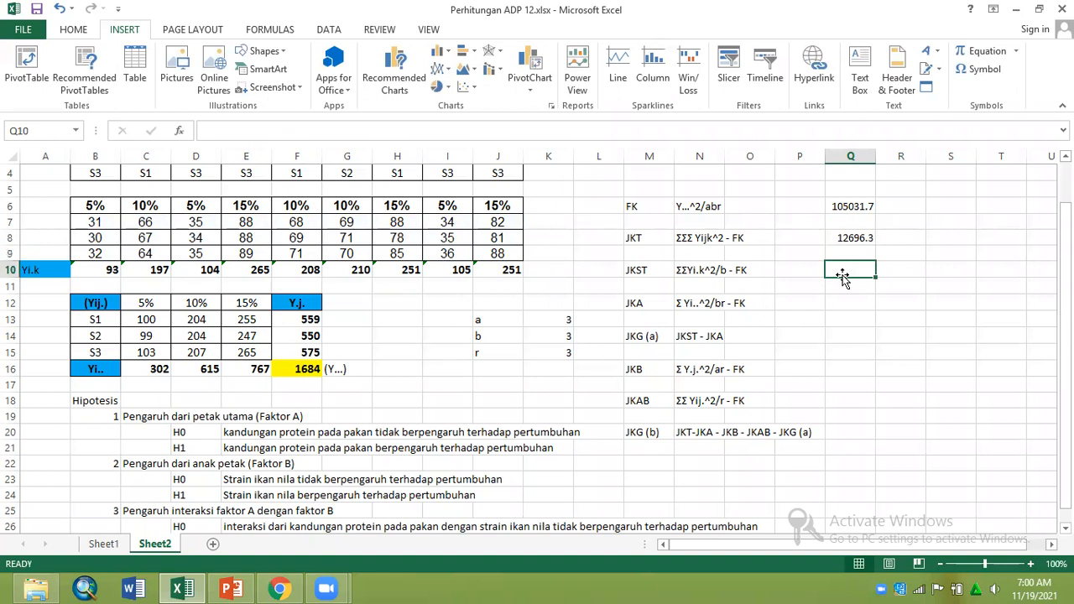
text(=)
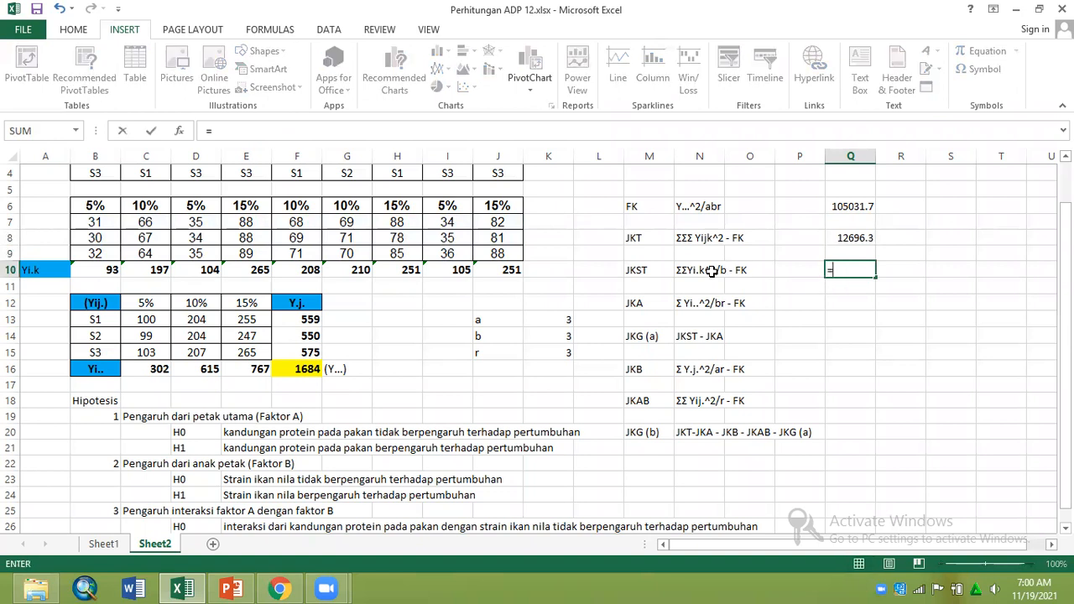
text((s)
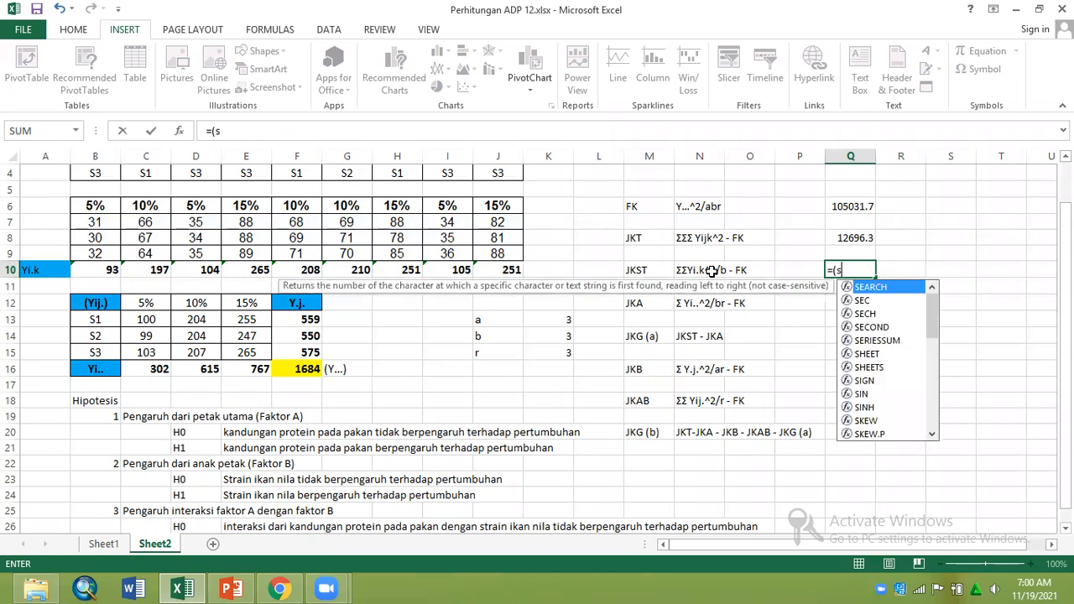
text(umsq)
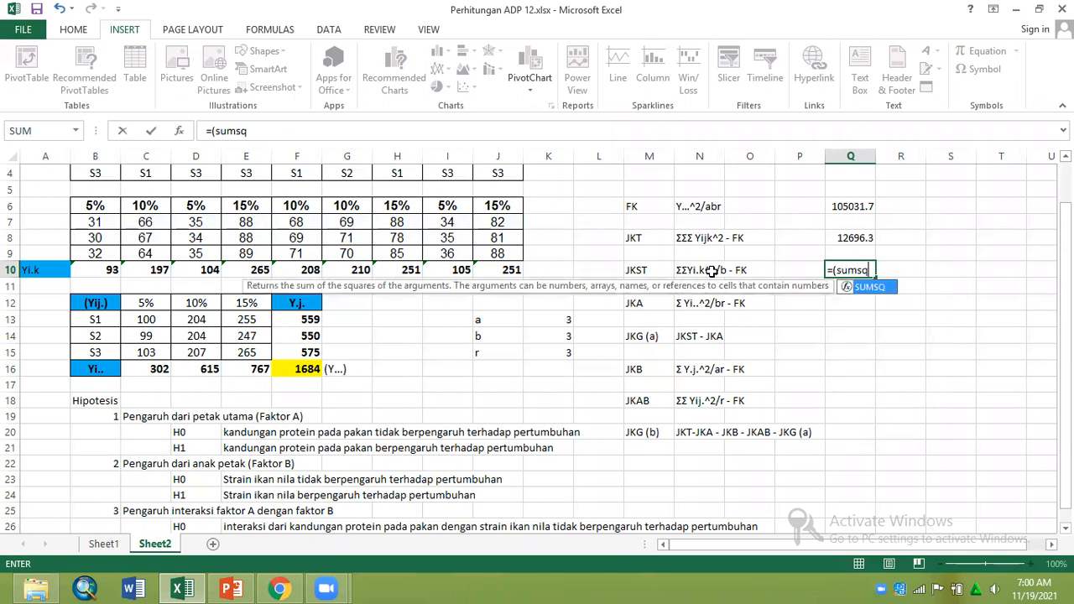
double_click(883, 289)
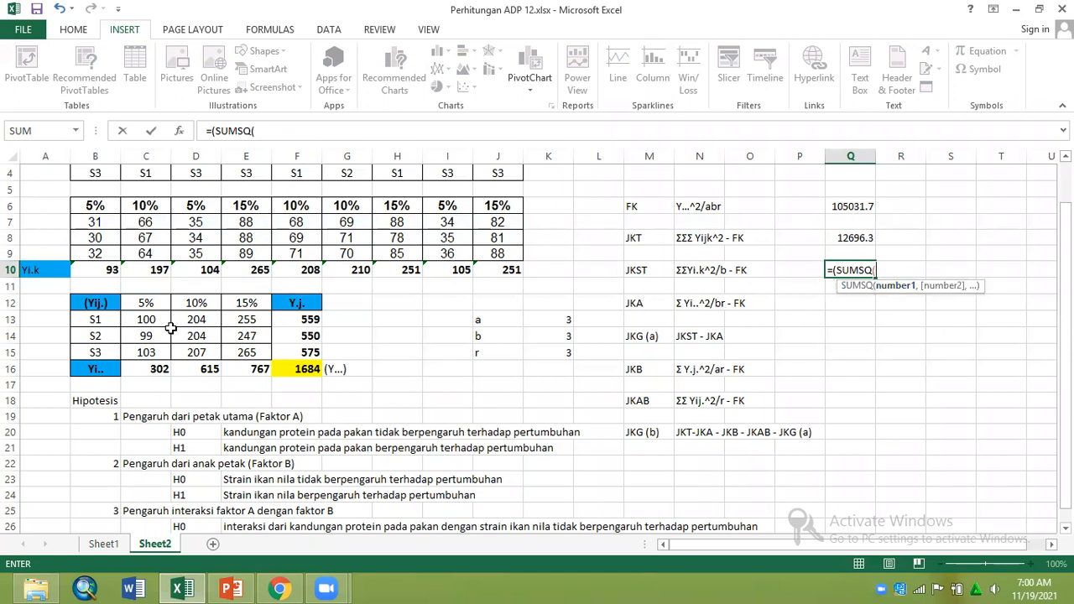
drag(85, 270, 498, 267)
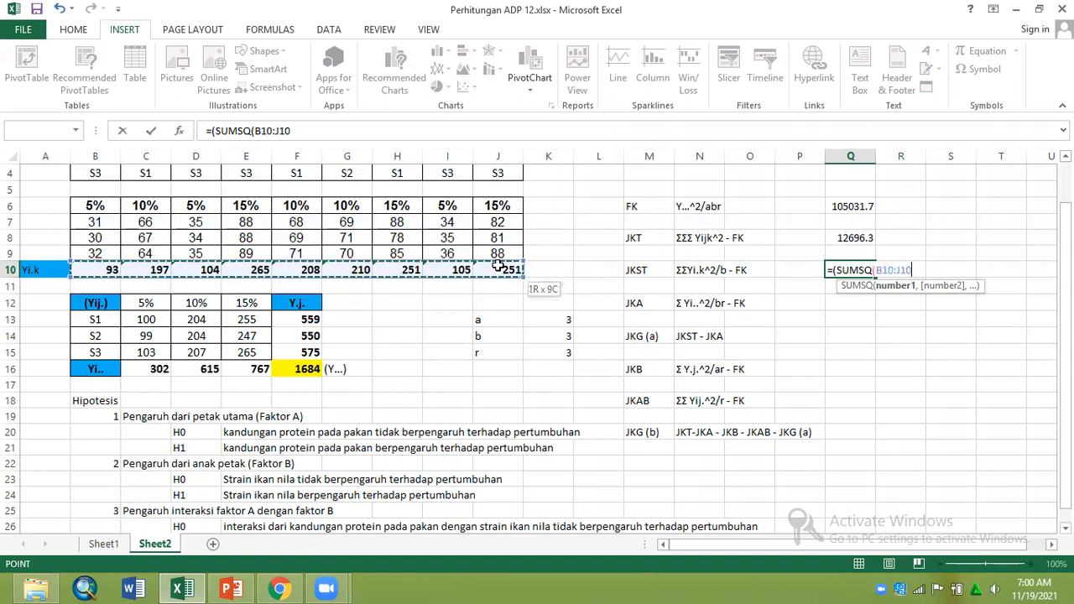
text()/)
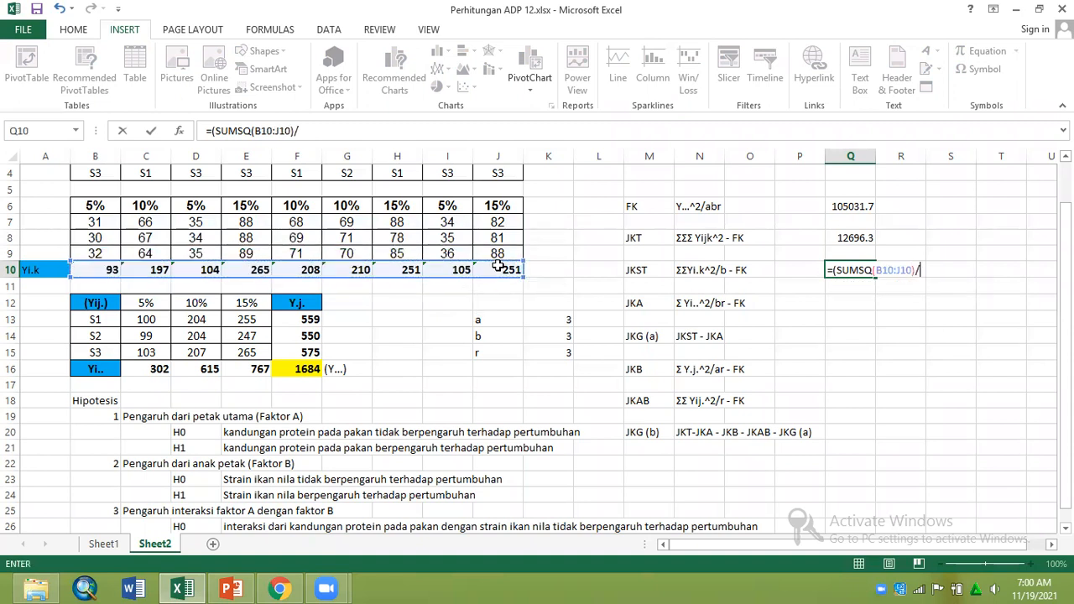
click(570, 335)
text())
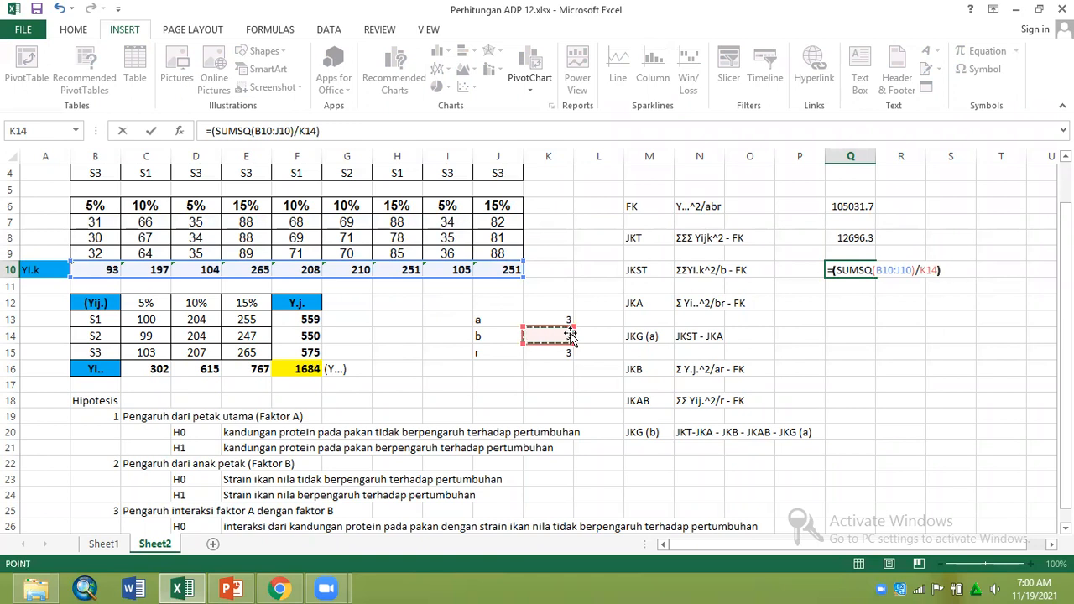
text(-)
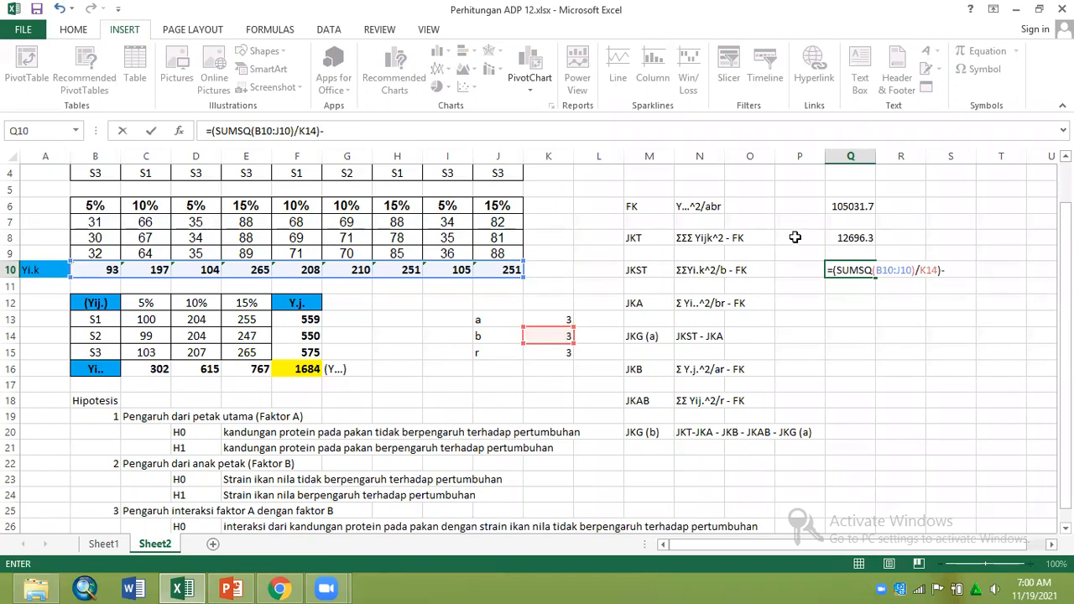
click(842, 209)
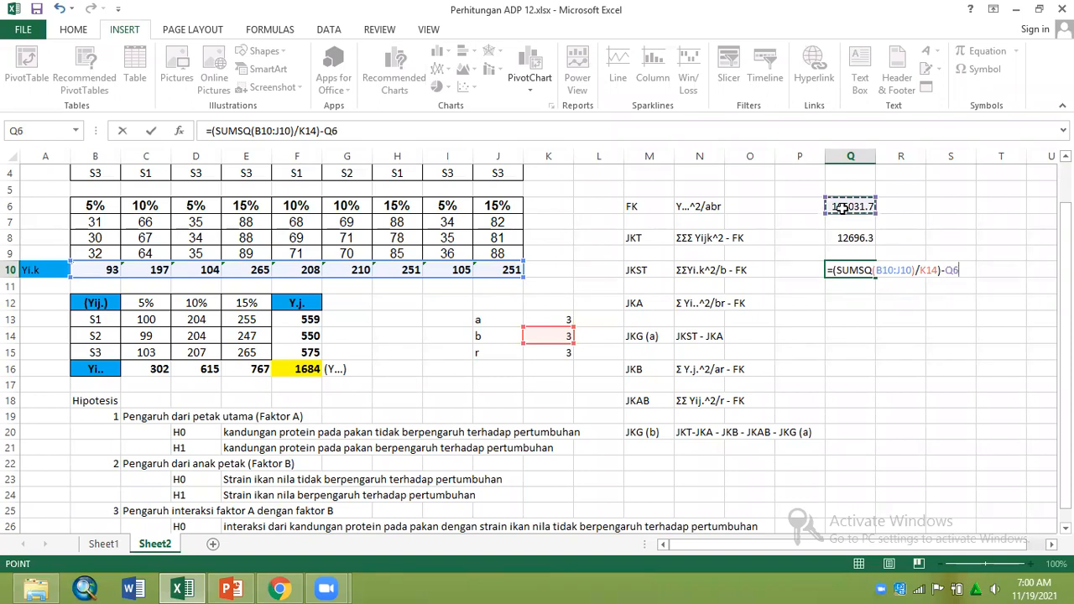
key(Return)
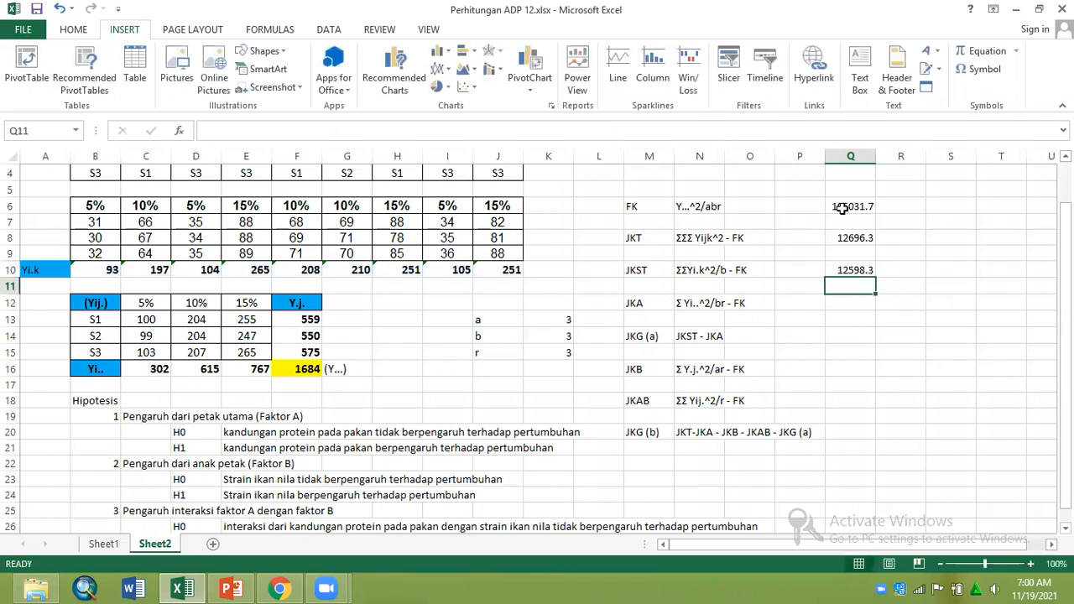
- Calculate JKA in Q12 with the formula =(SUMSQ(C16:E16)/(K14*K15))-Q6
key(Down)
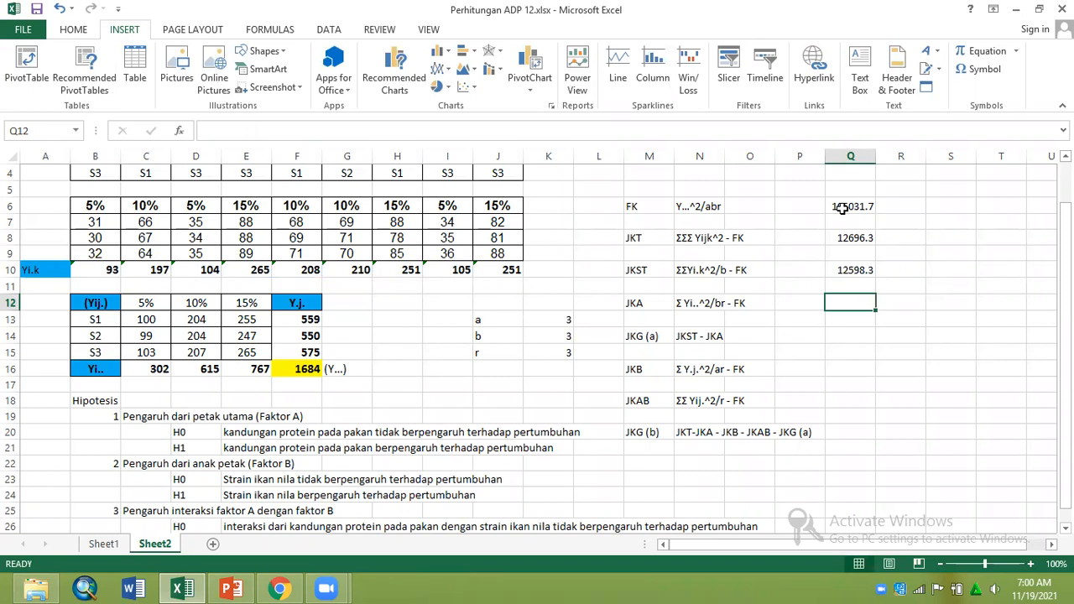
text(=)
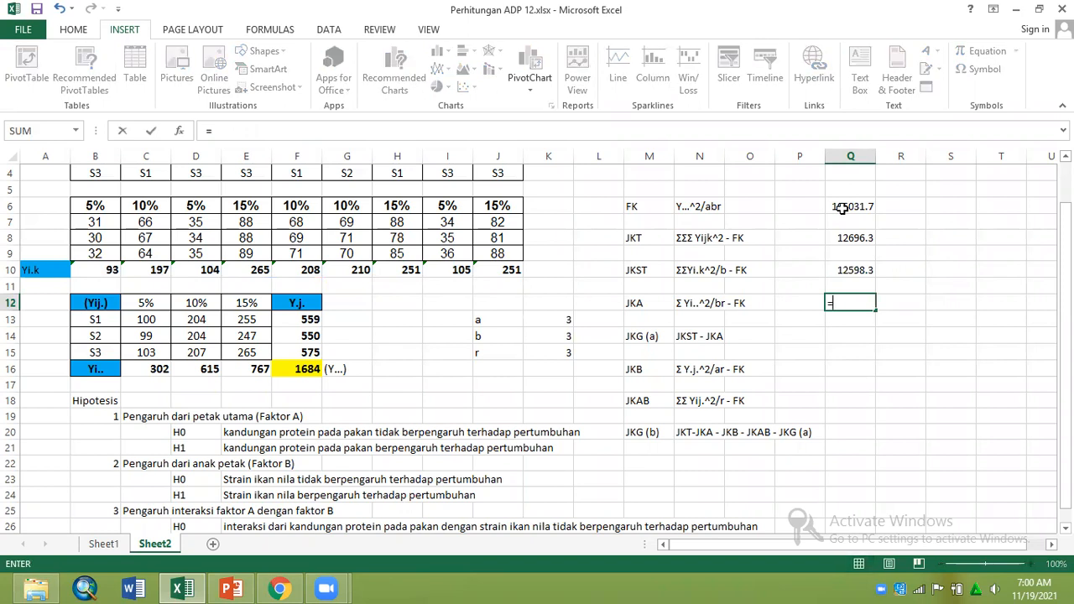
text((sumsq)
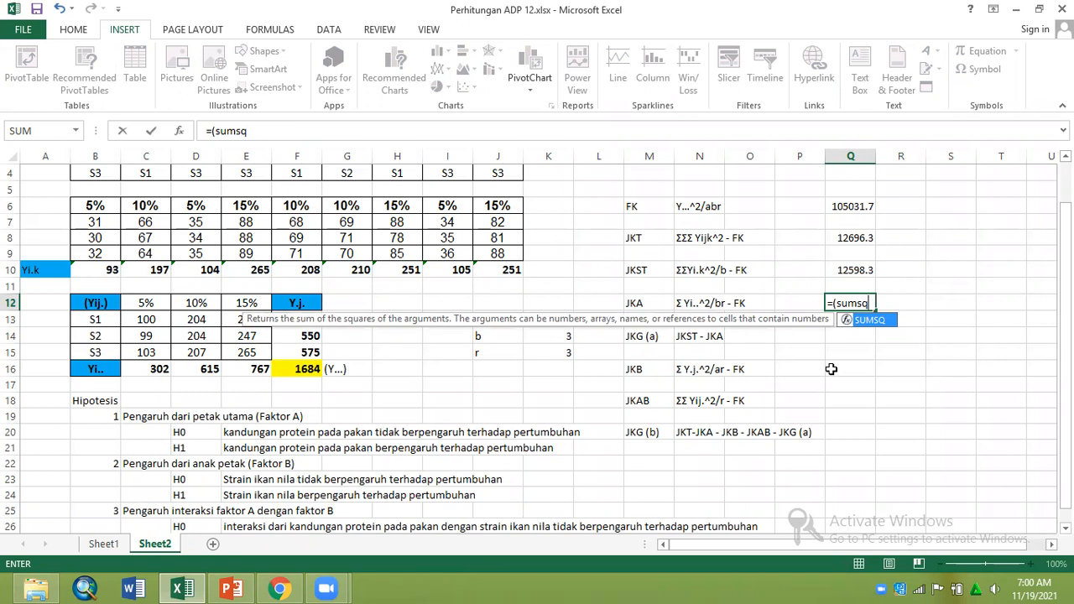
double_click(872, 326)
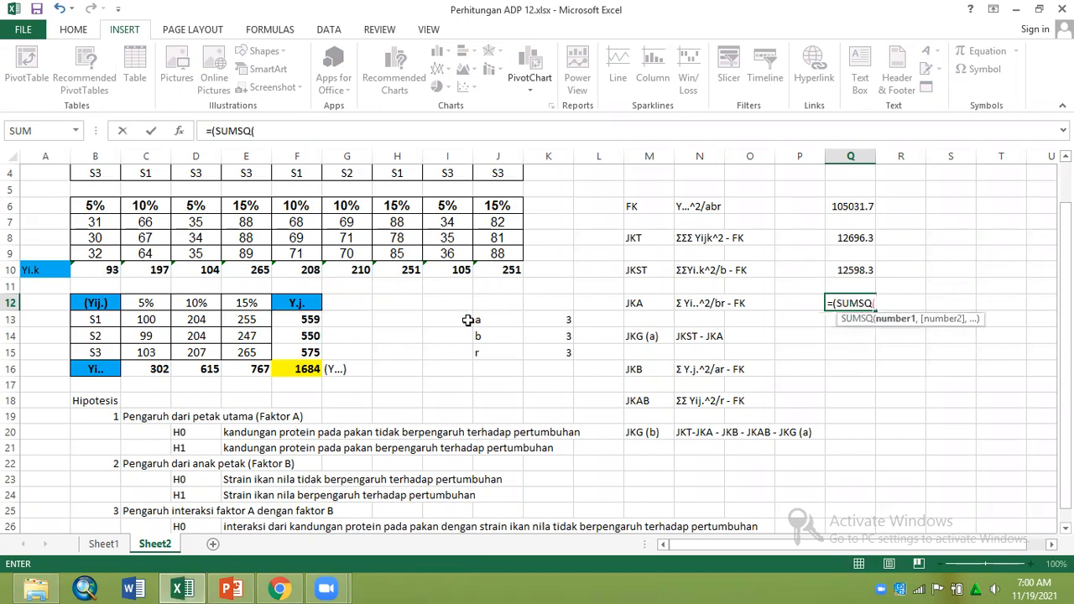
drag(156, 369, 239, 370)
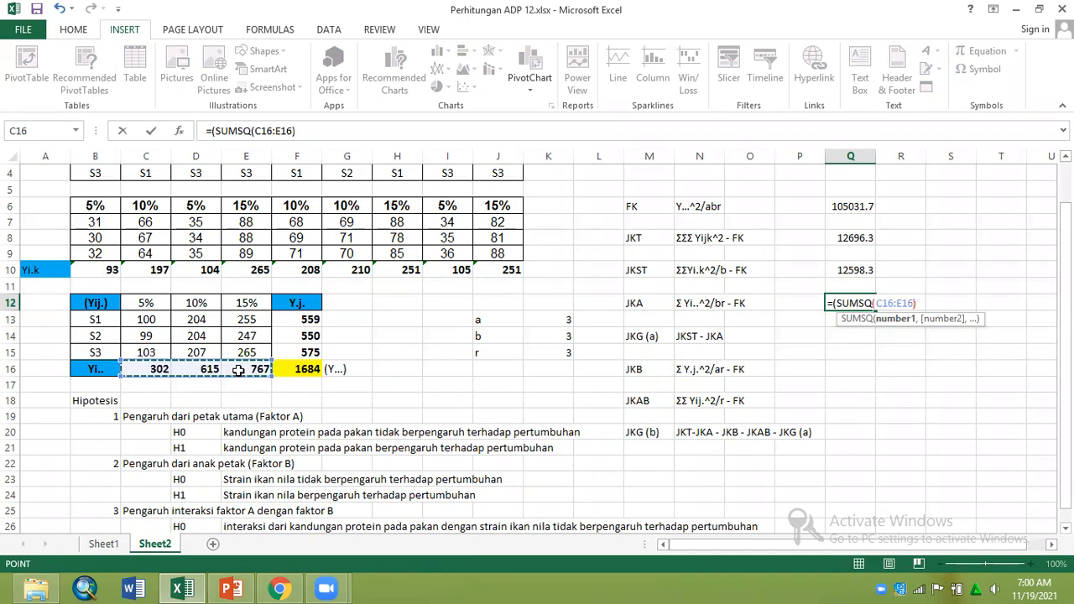
text()/()
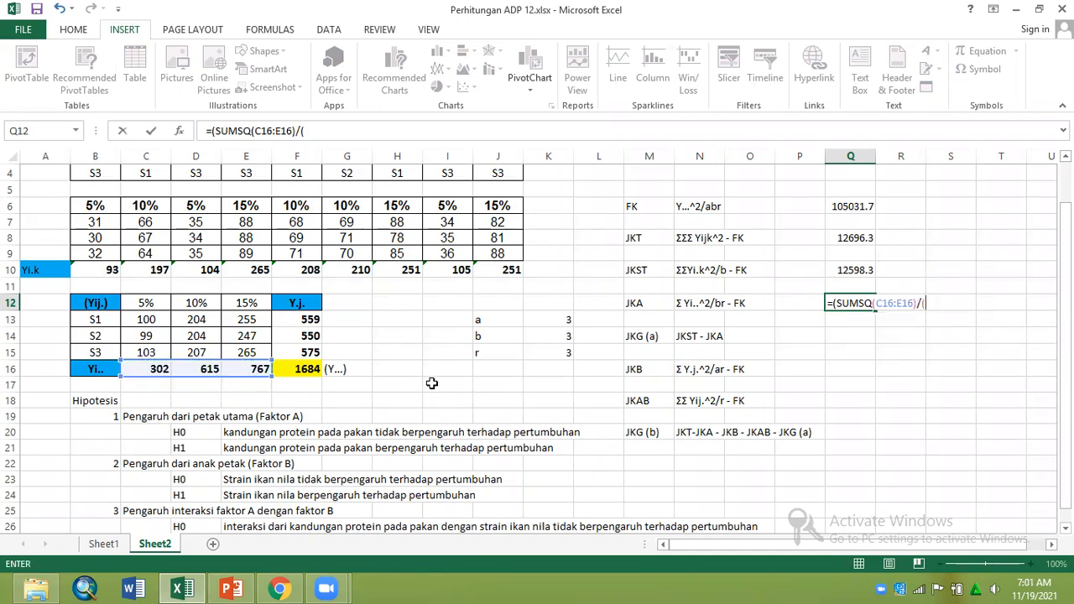
click(541, 336)
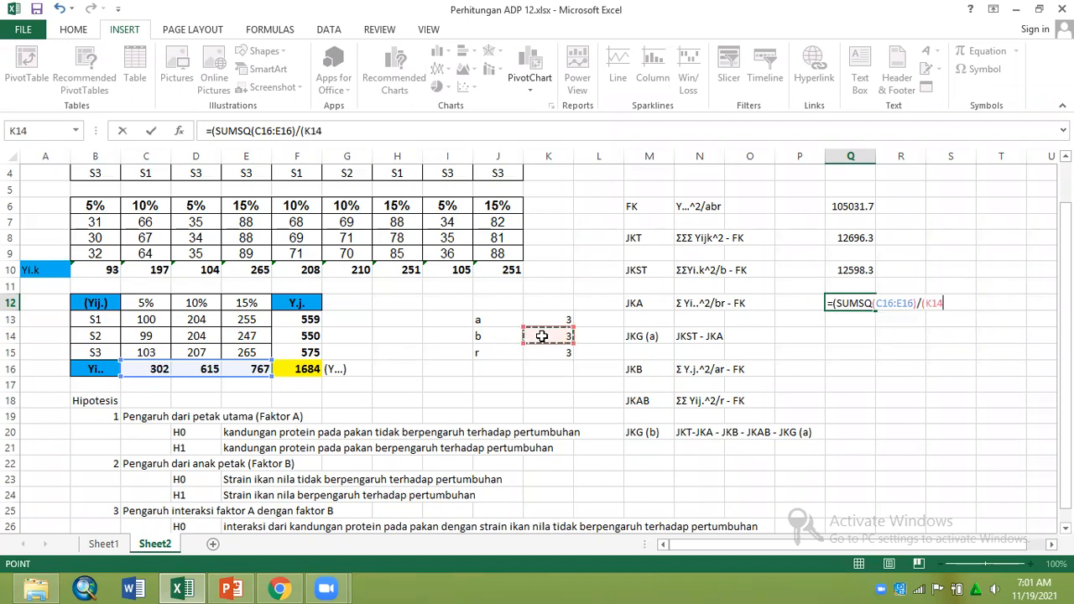
text(*)
click(545, 353)
text())-)
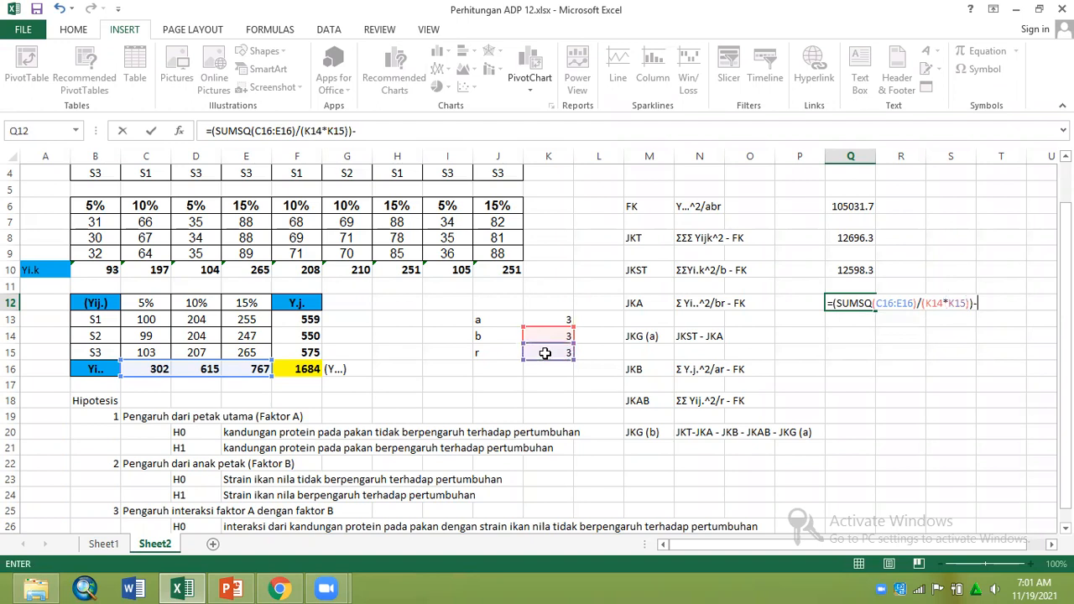
click(843, 205)
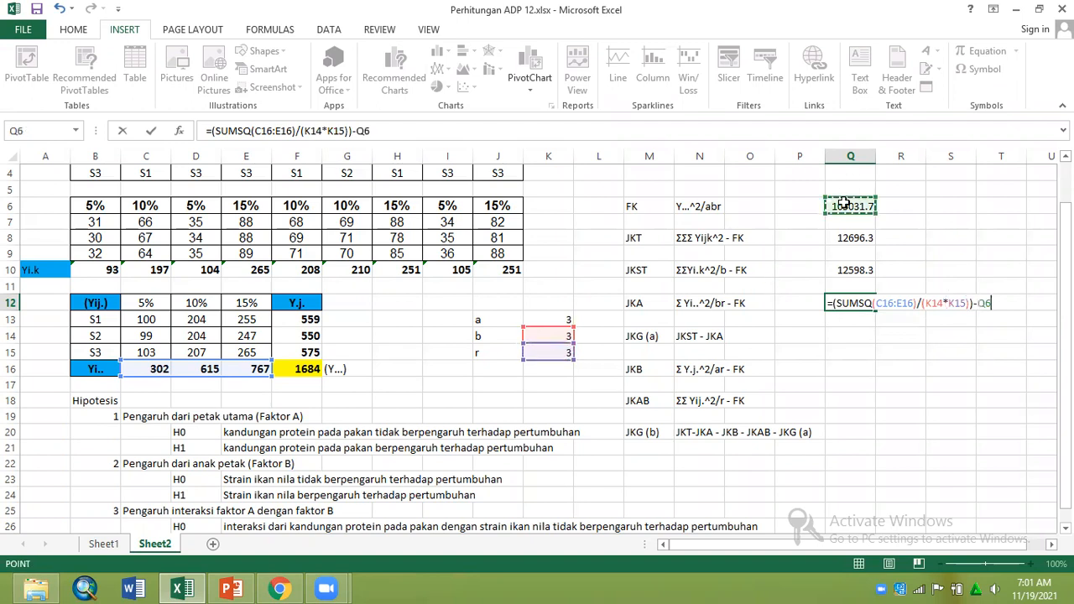
key(ctrl+Return)
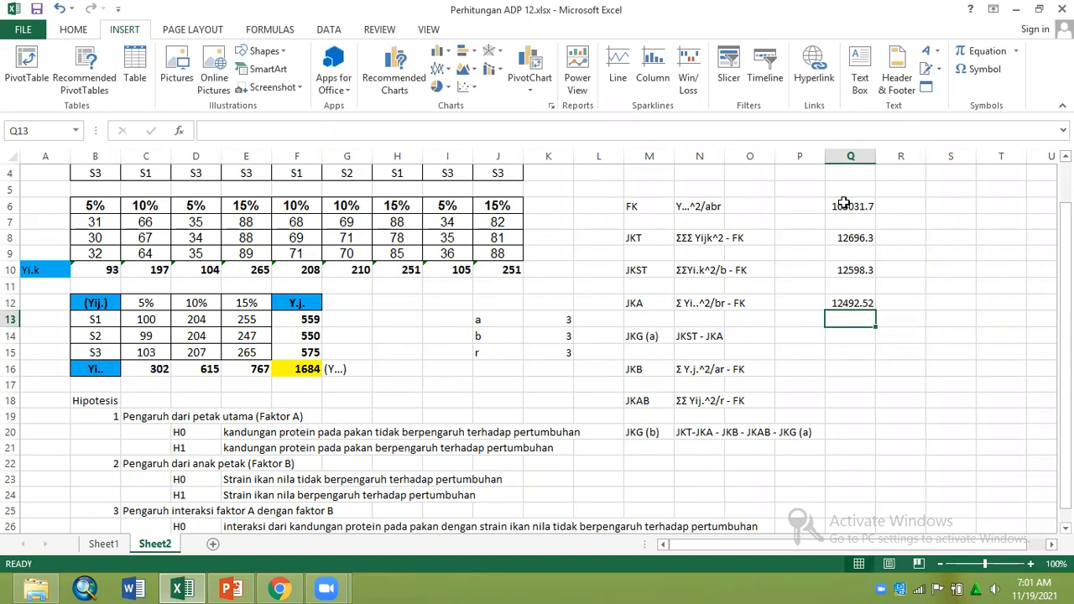
- Calculate JKG (a) in Q14 as JKST minus JKA with the formula =Q10-Q12
key(Down)
key(Down)
key(Up)
text(=)
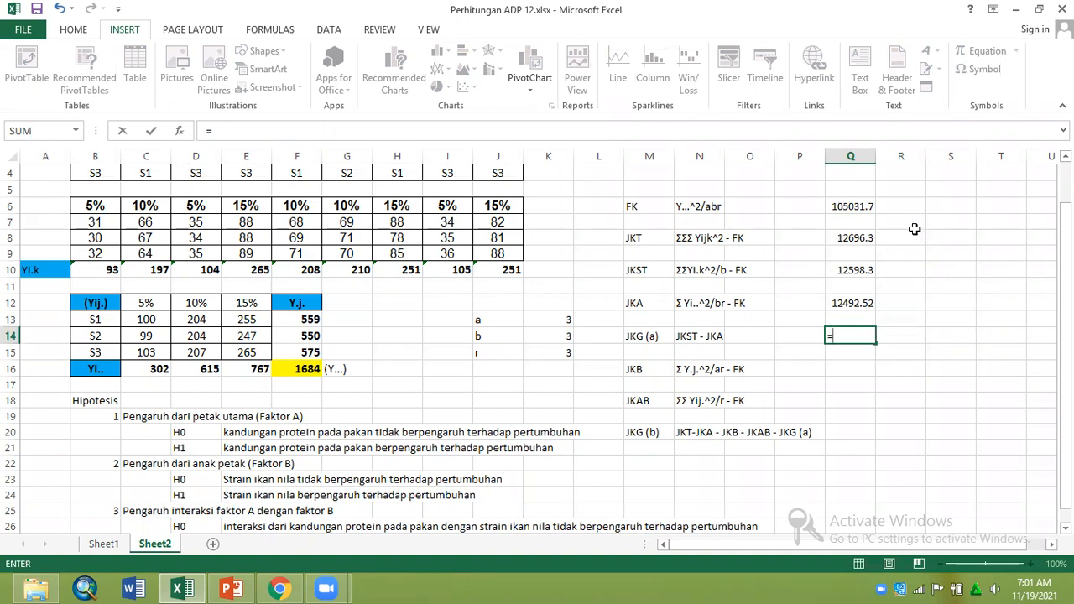
click(854, 268)
text(-)
click(846, 302)
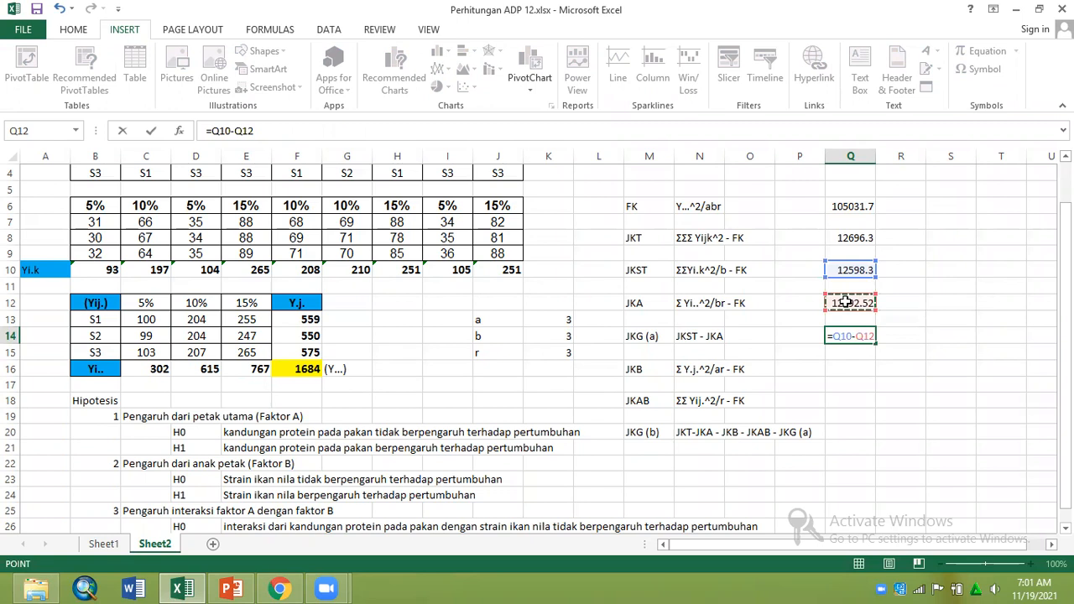
key(Return)
key(Down)
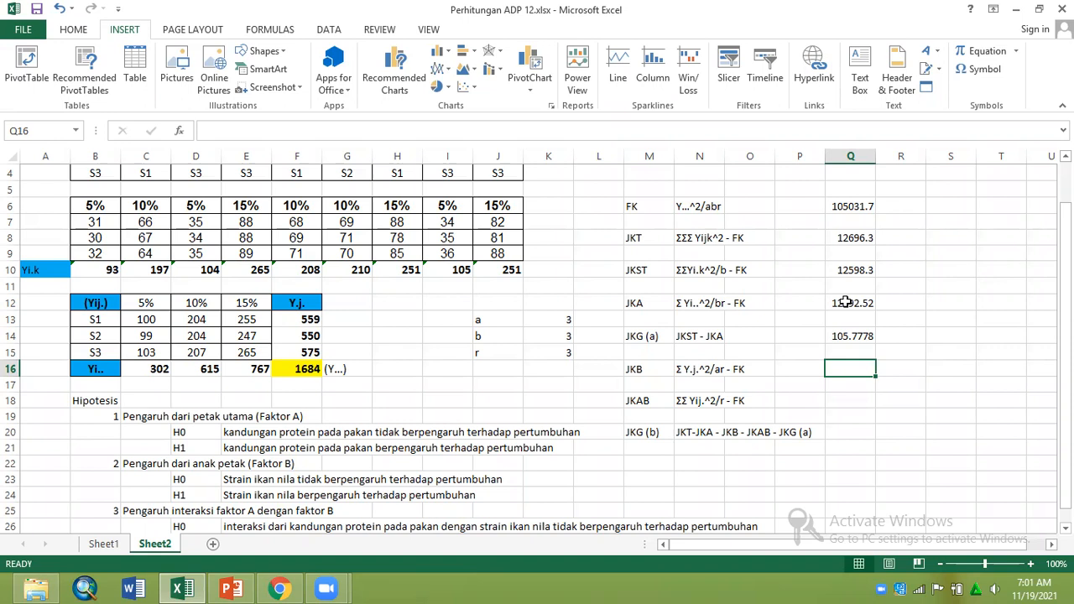
- Calculate JKB in Q16 with the formula =(SUMSQ(F13:F15)/(K13*K15))-Q6
text(=)
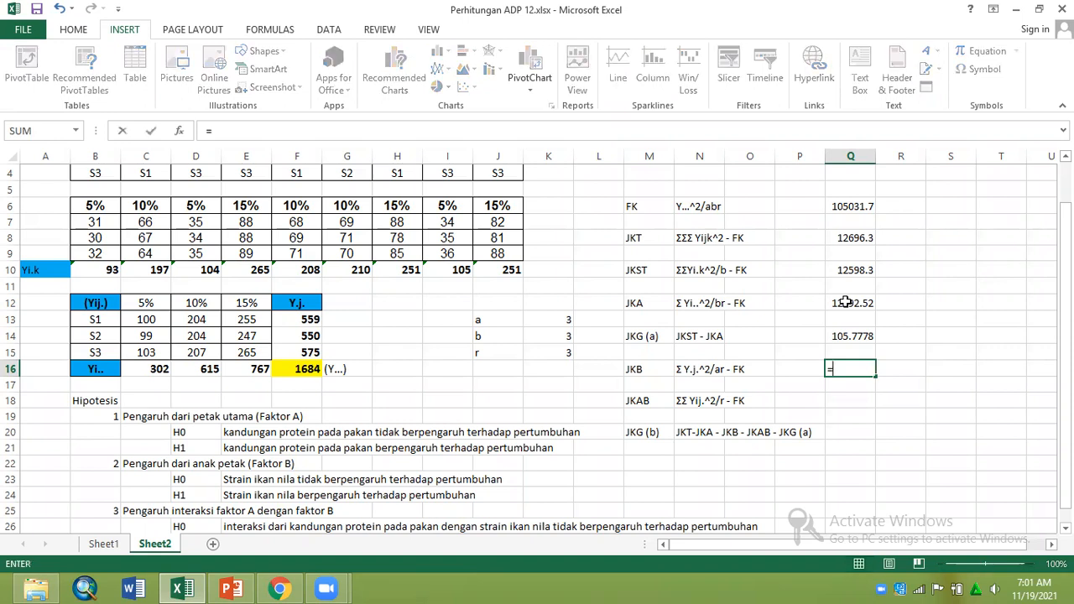
text(sum)
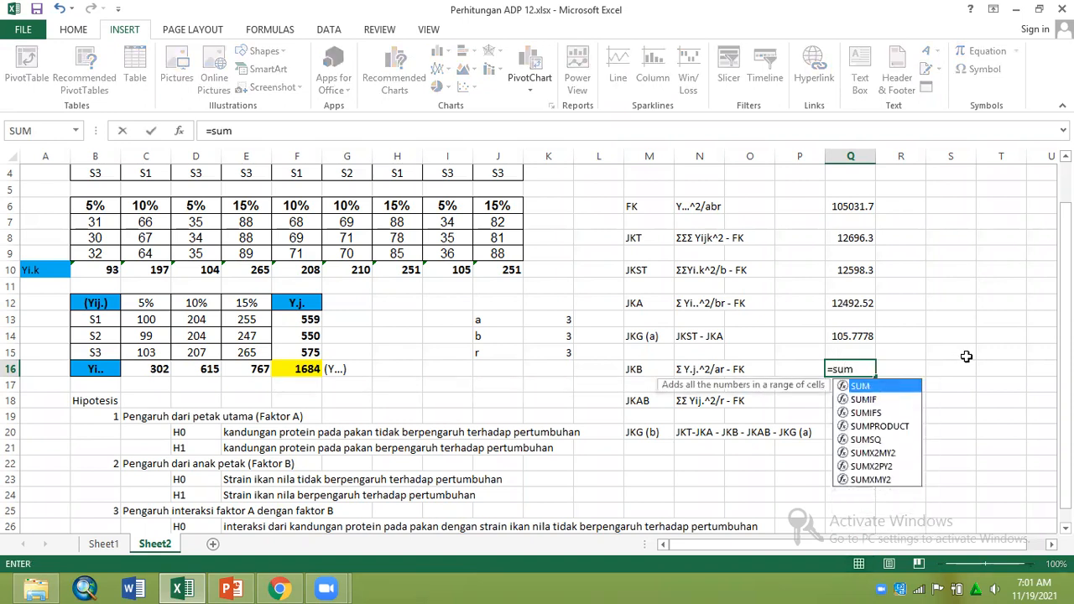
double_click(873, 439)
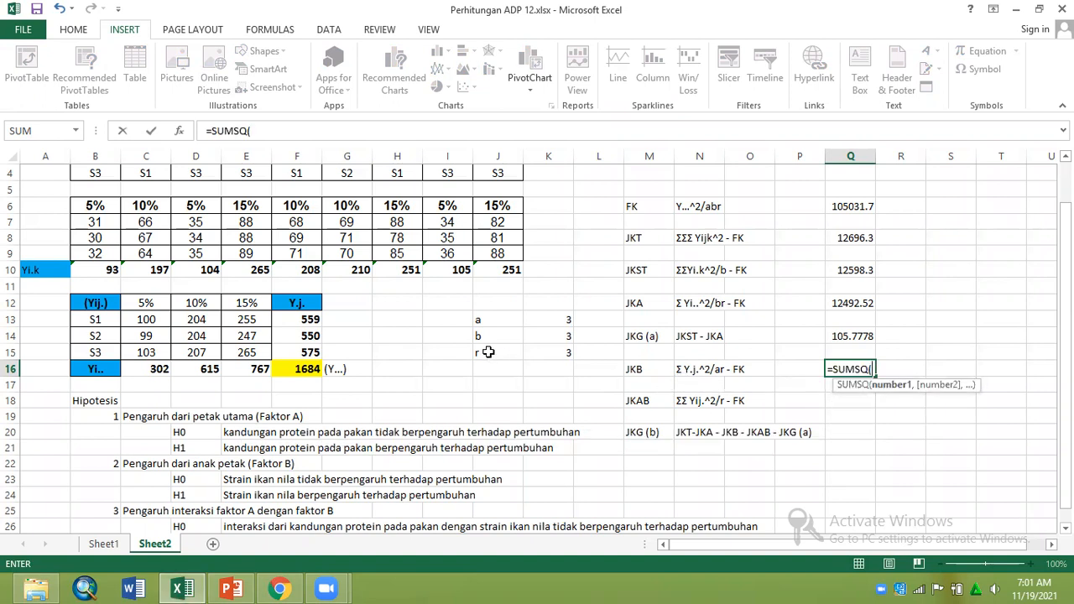
click(310, 322)
drag(312, 328, 313, 352)
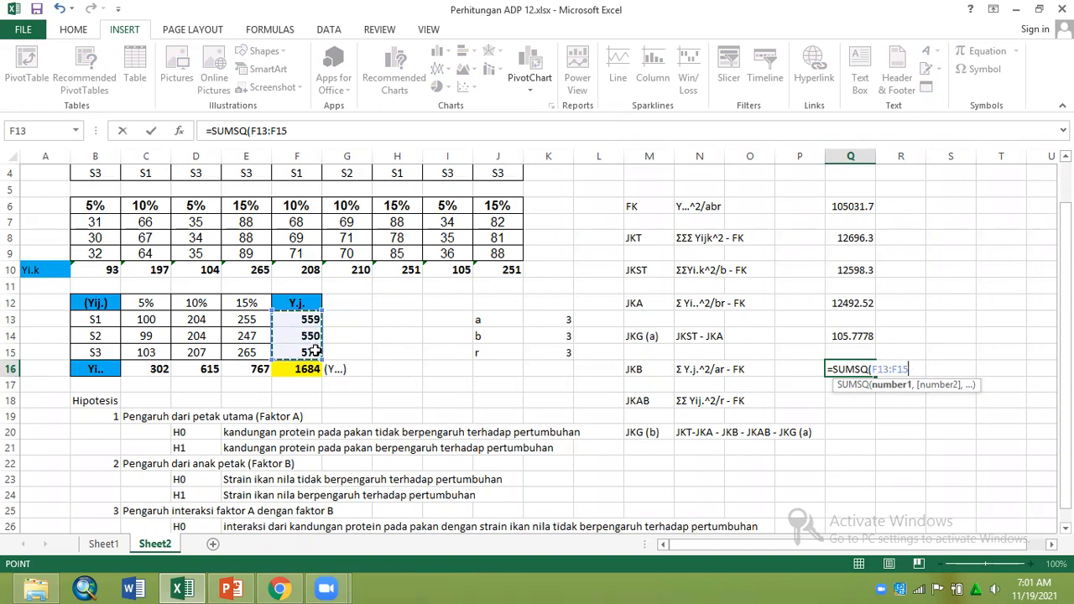
text()/()
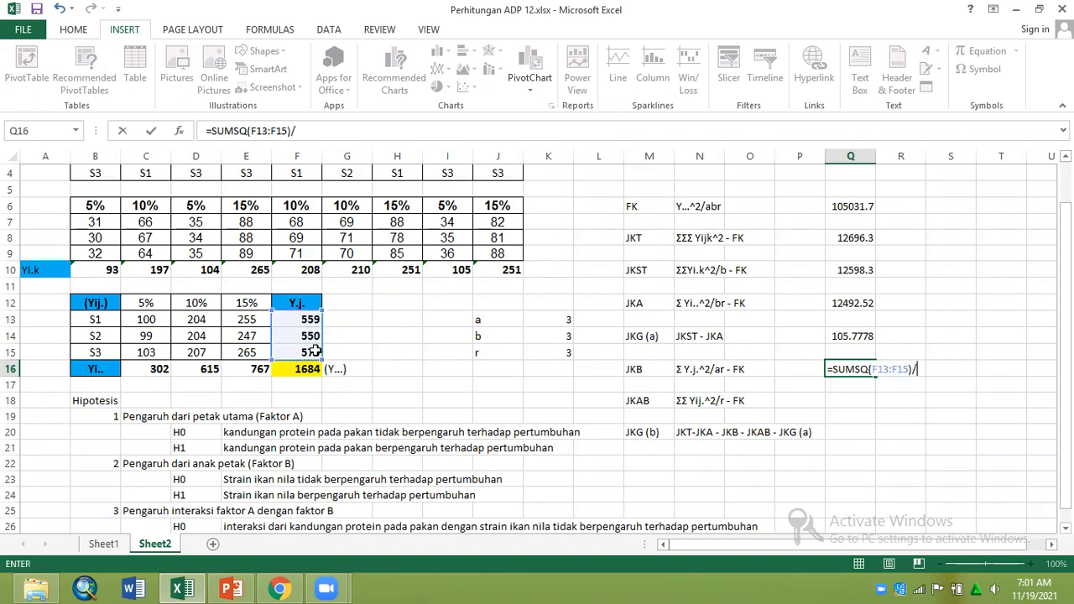
click(540, 321)
text(*)
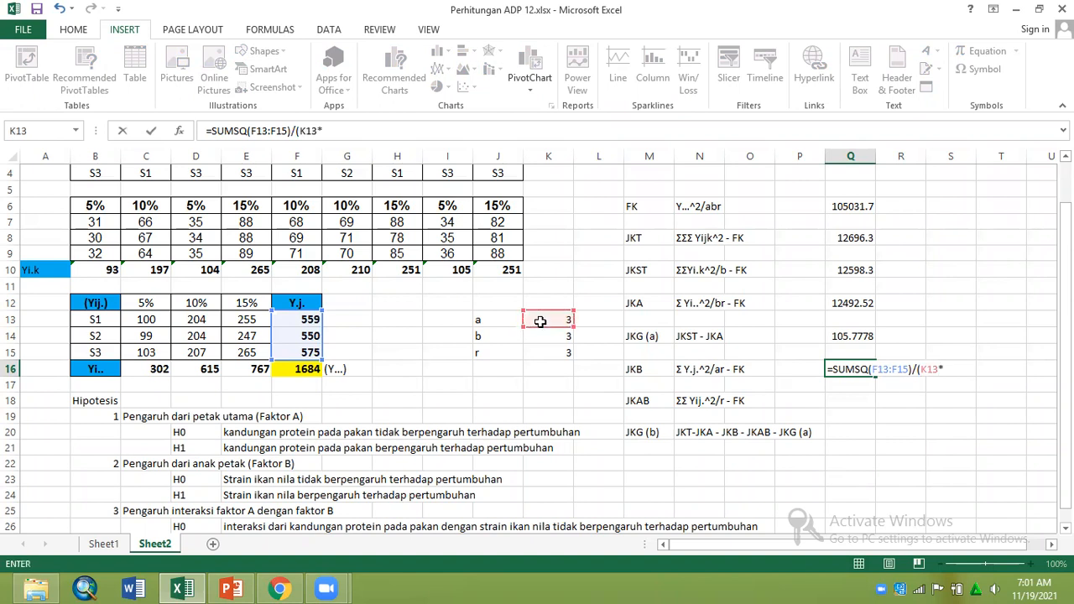
click(541, 351)
text())
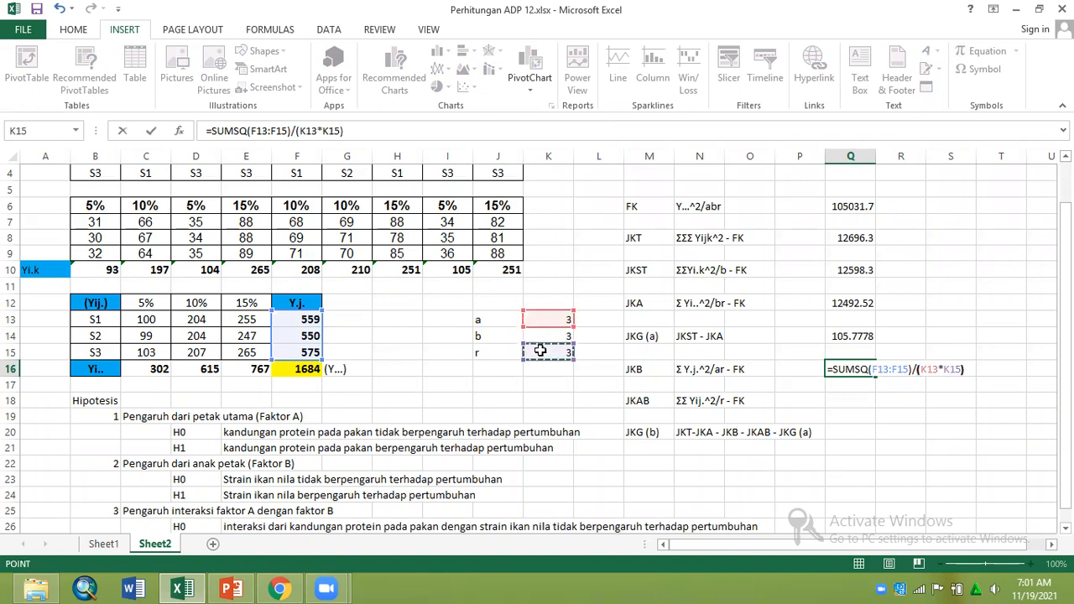
click(833, 368)
text(()
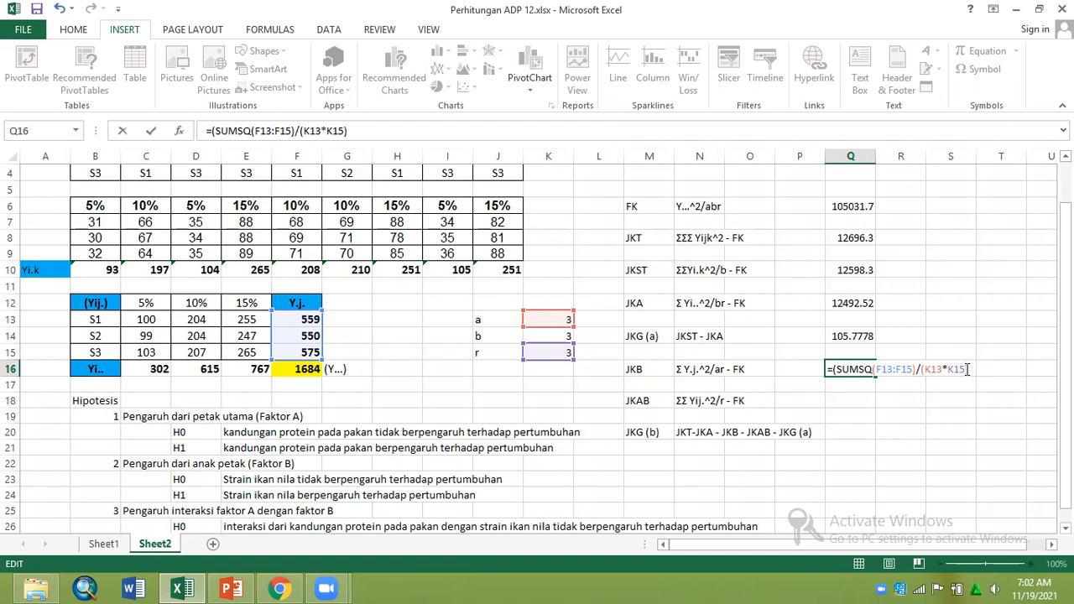
text()-)
click(865, 205)
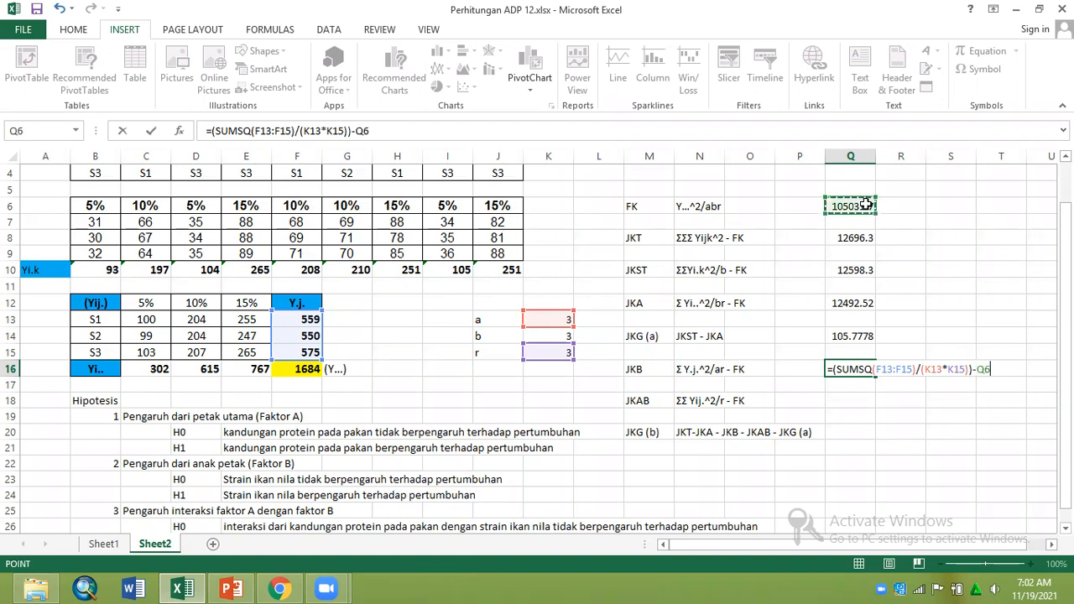
key(Return)
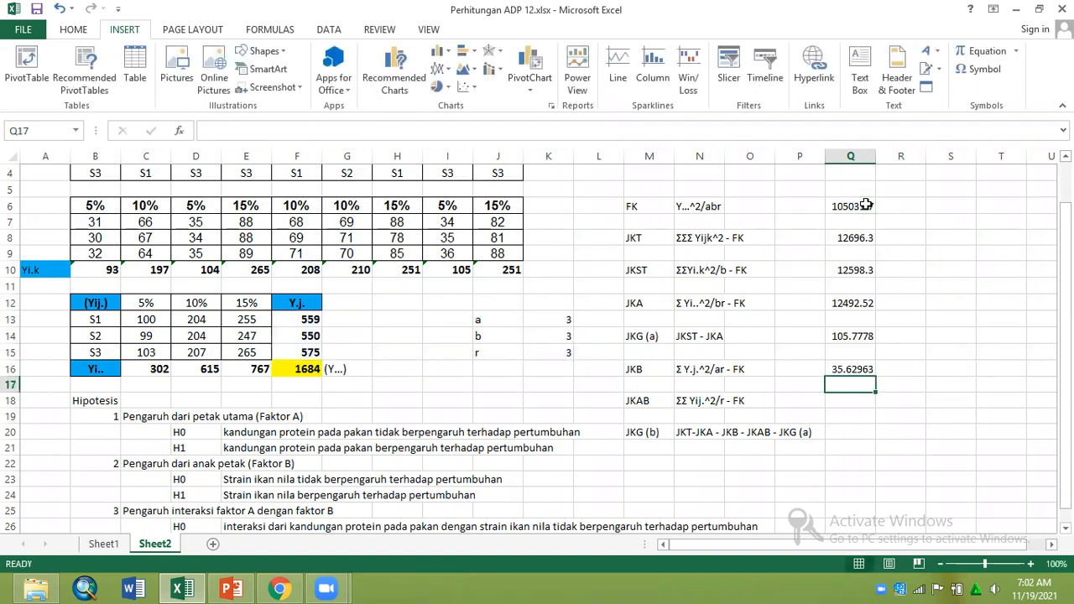
- Calculate JKAB in Q18 with the formula =(SUMSQ(C13:E15)/K15)-Q6
key(Return)
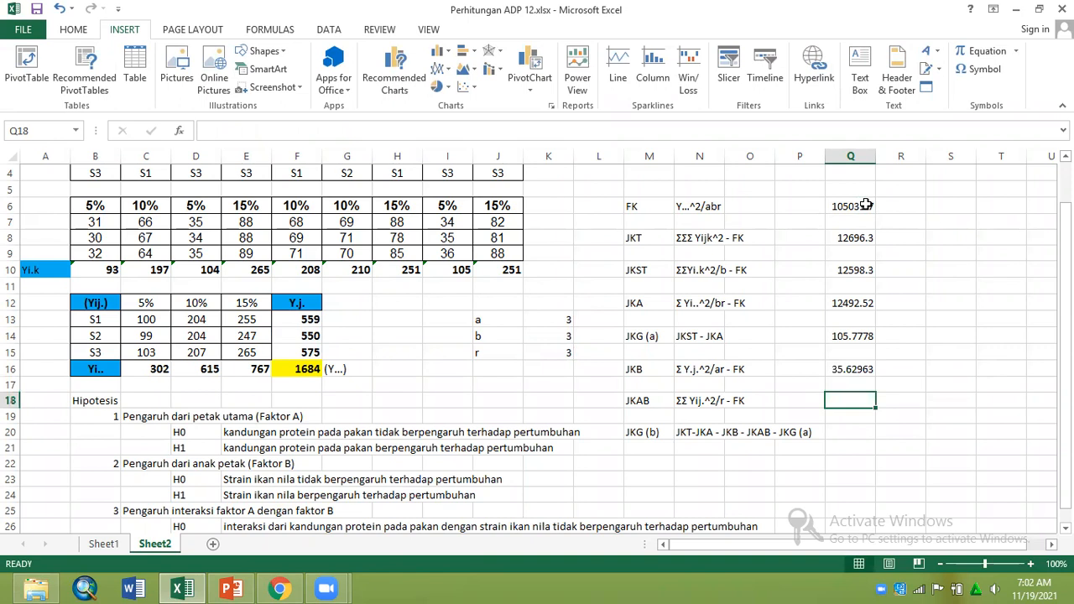
text(=)
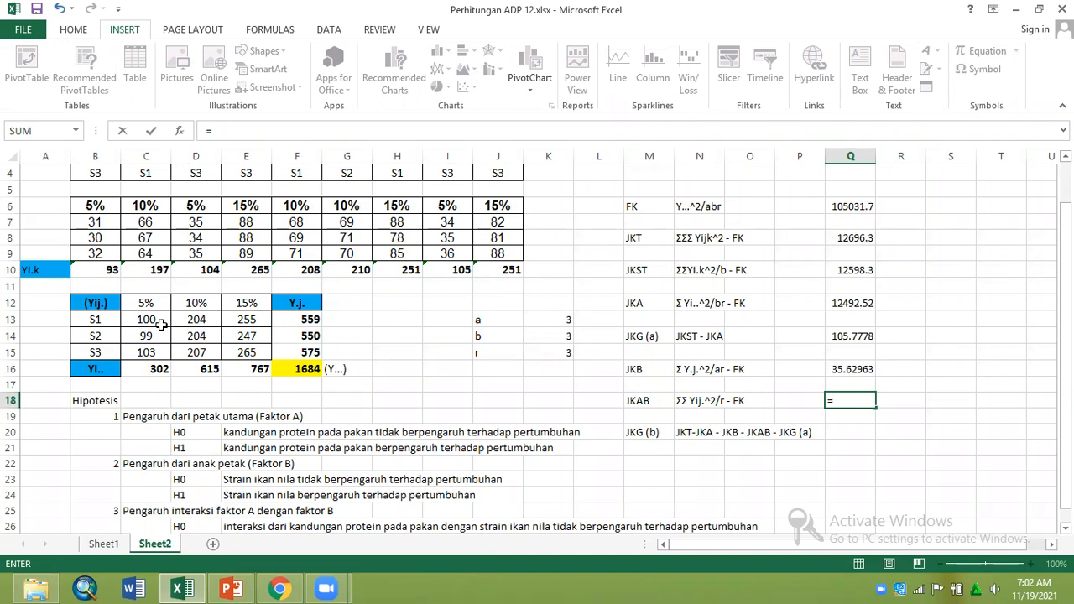
text((sum)
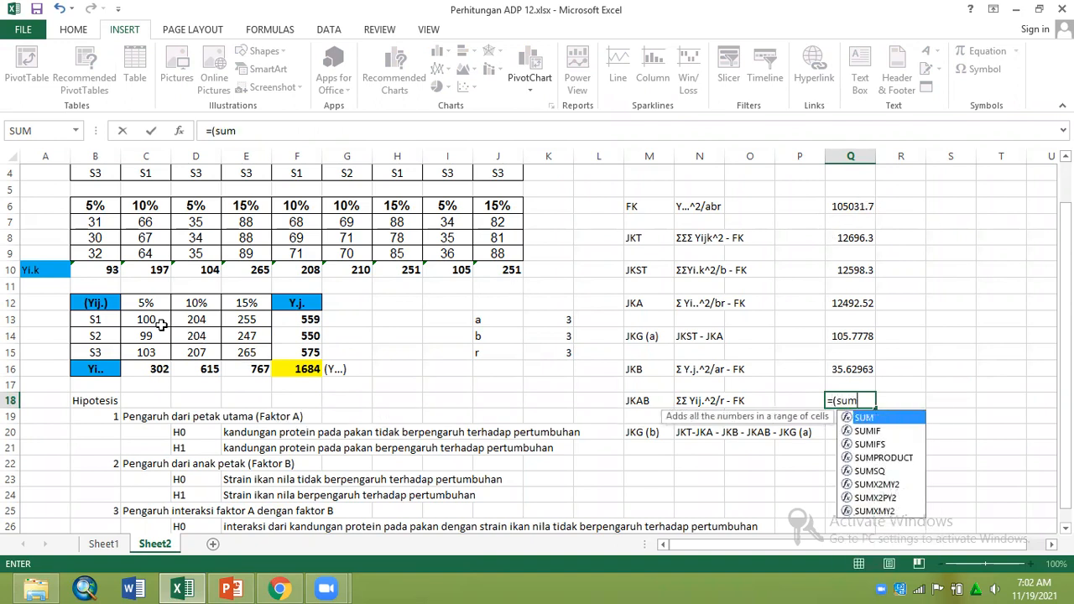
click(874, 470)
double_click(874, 470)
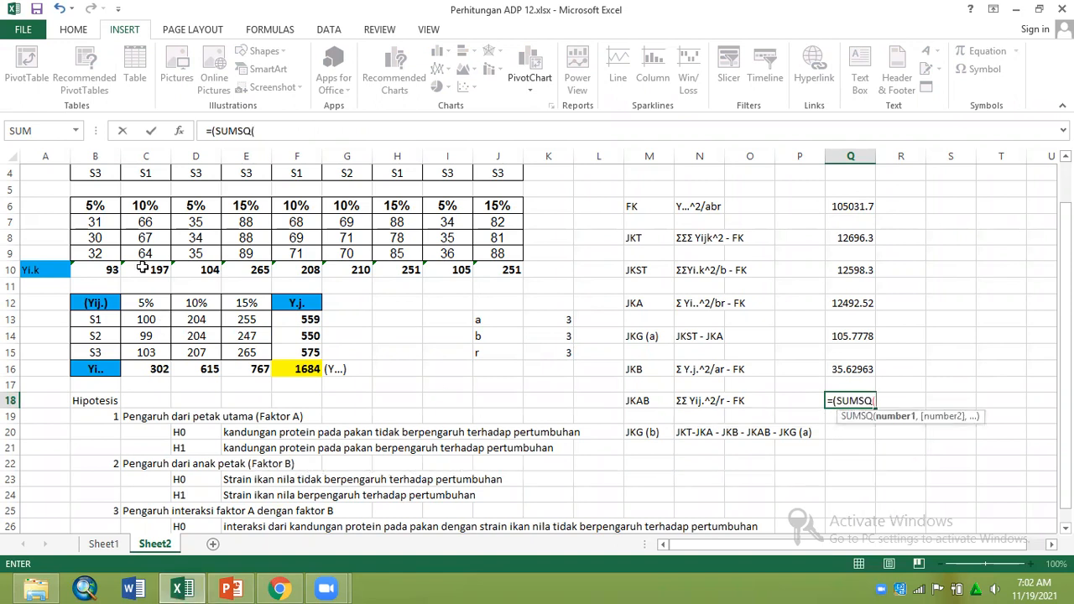
click(139, 319)
drag(136, 318, 245, 350)
text()/)
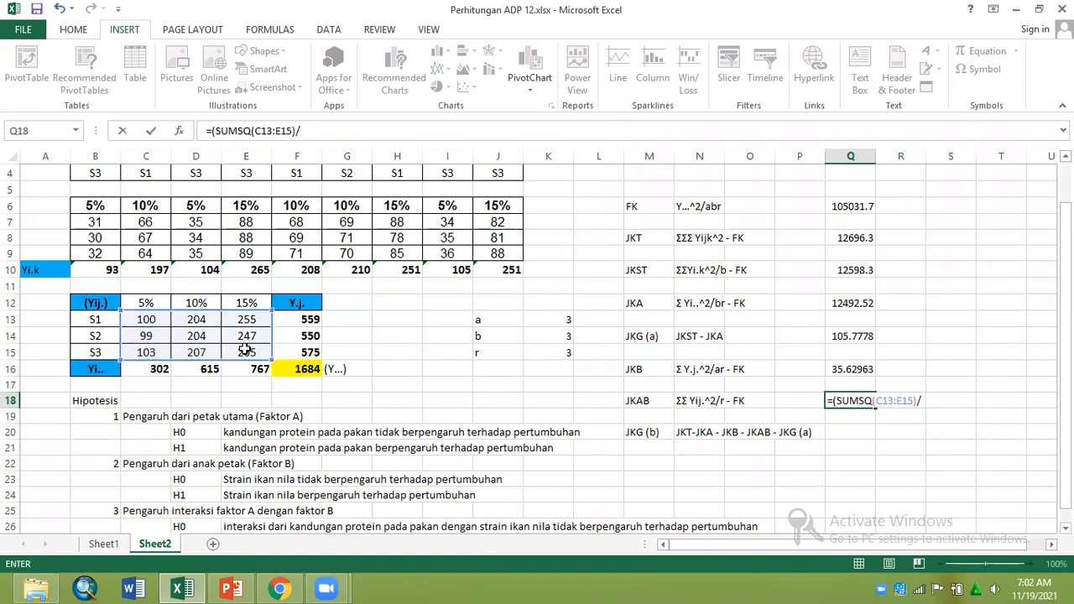
click(546, 351)
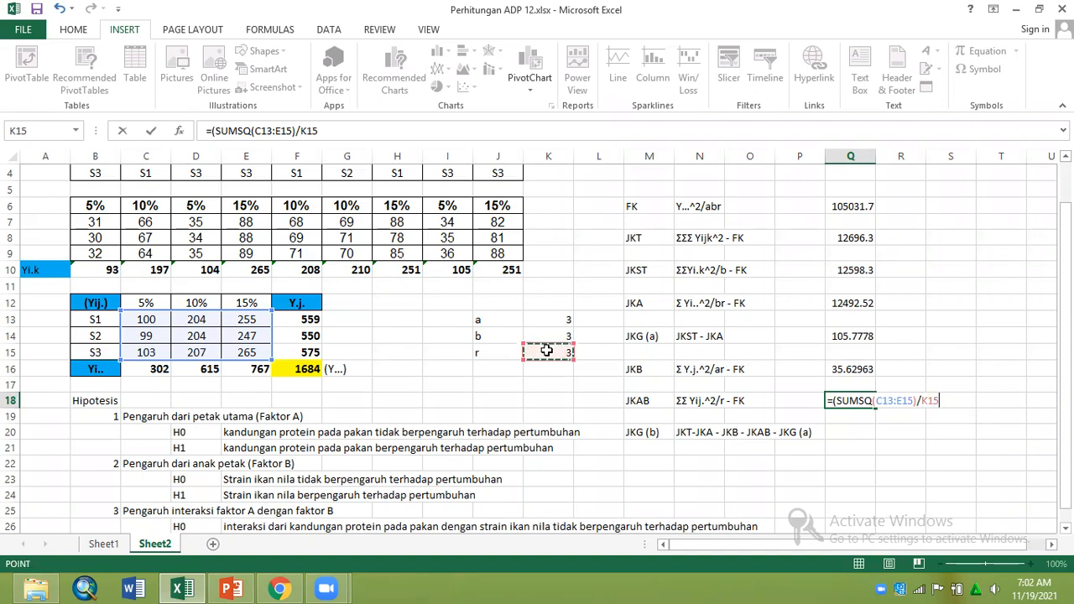
text())
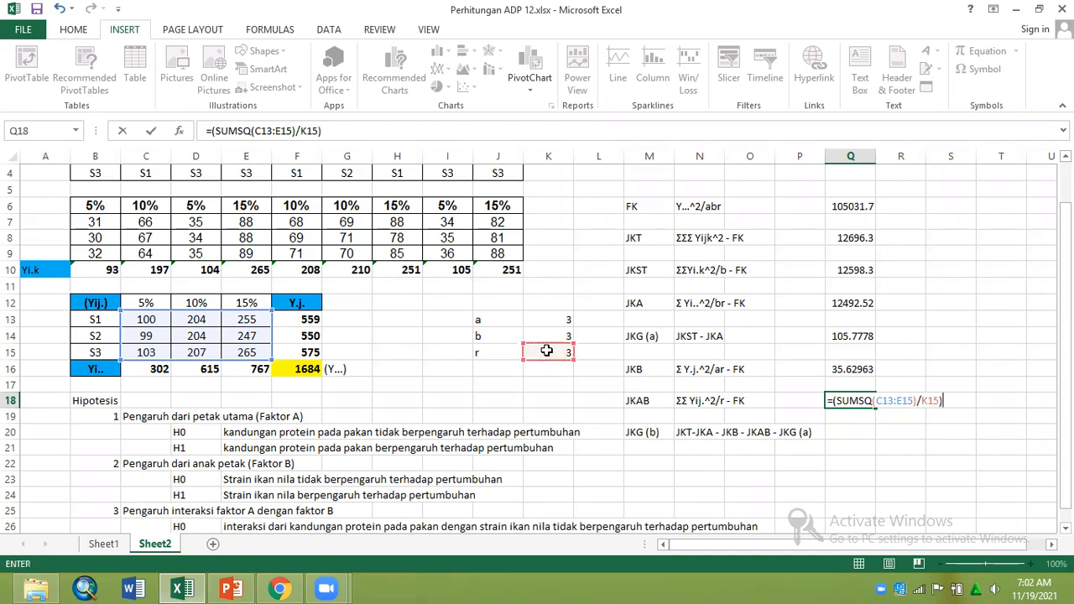
click(842, 207)
key(Return)
key(Return)
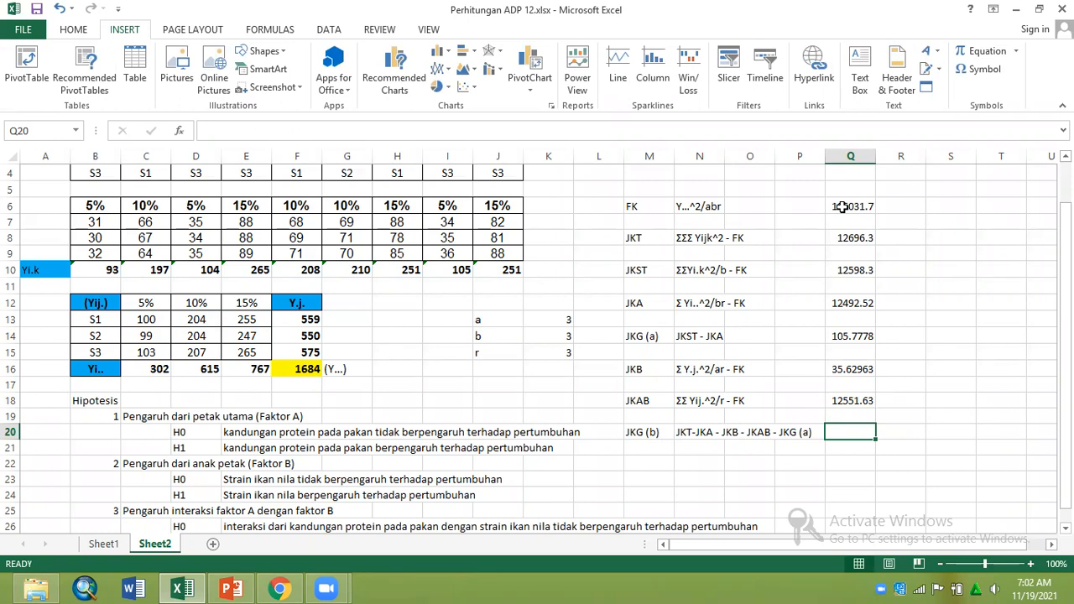
- Append "- JKA - JKB" to the JKAB formula description in N18
click(700, 400)
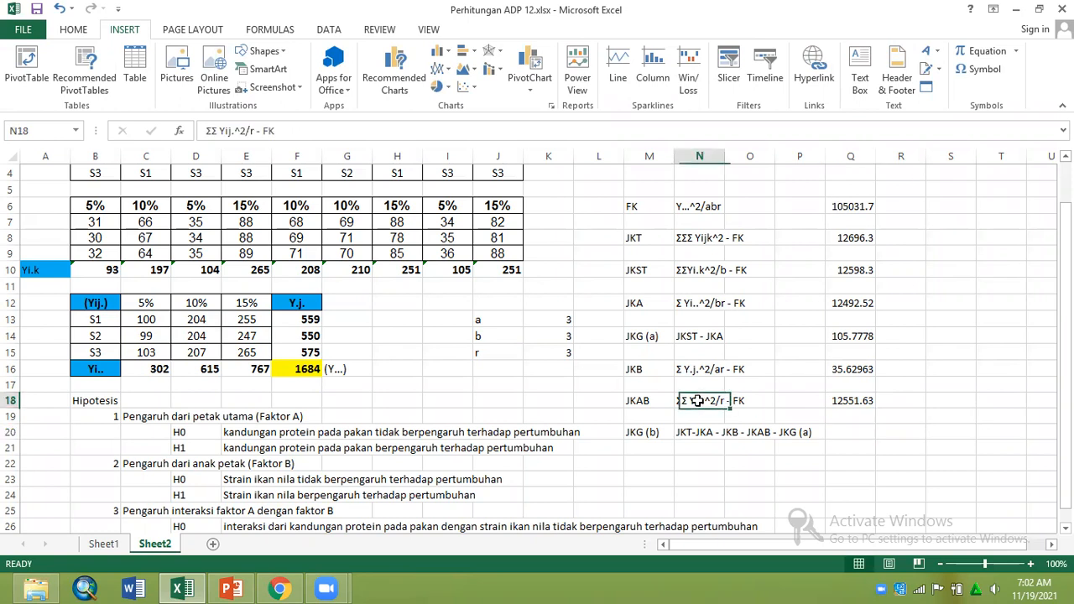
click(356, 127)
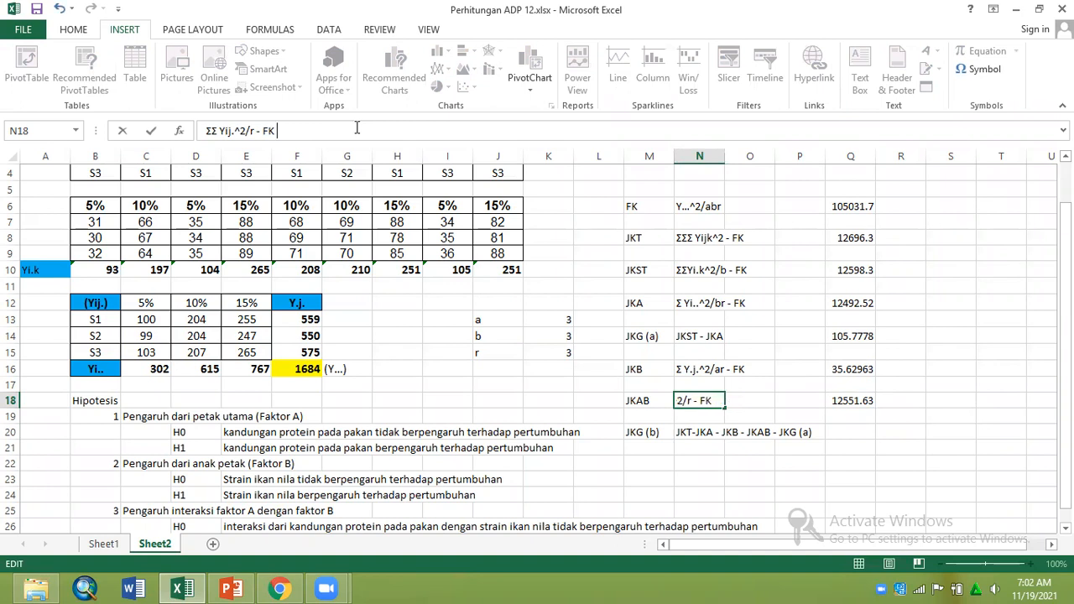
text(- JKA - JKB)
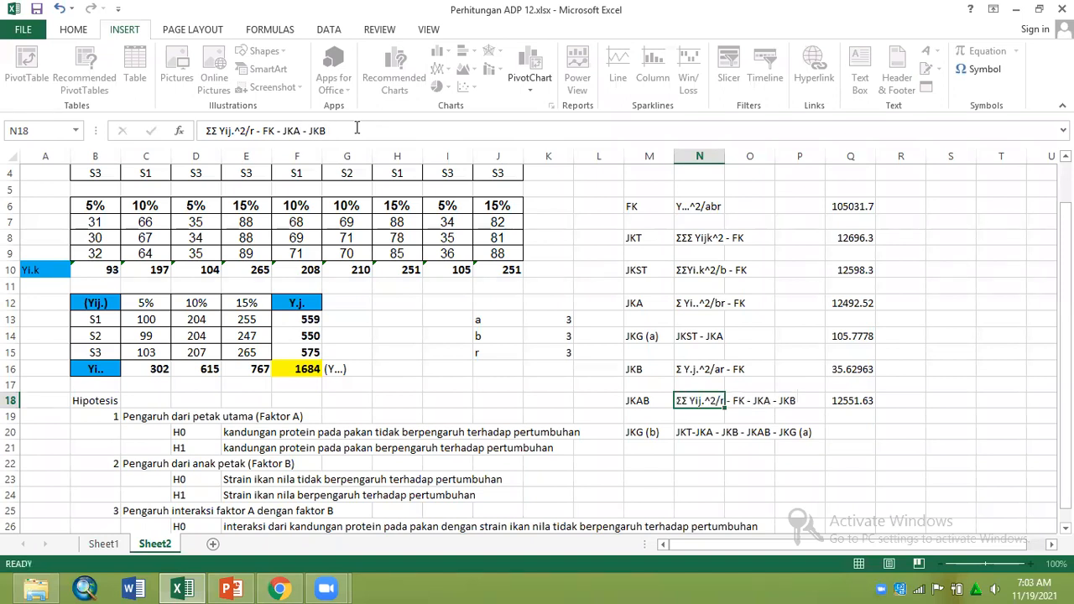
key(Return)
- Extend the JKAB calculation in Q18 to subtract JKA and JKB, making it =(SUMSQ(C13:E15)/K15)-Q6-Q12-Q16
click(846, 401)
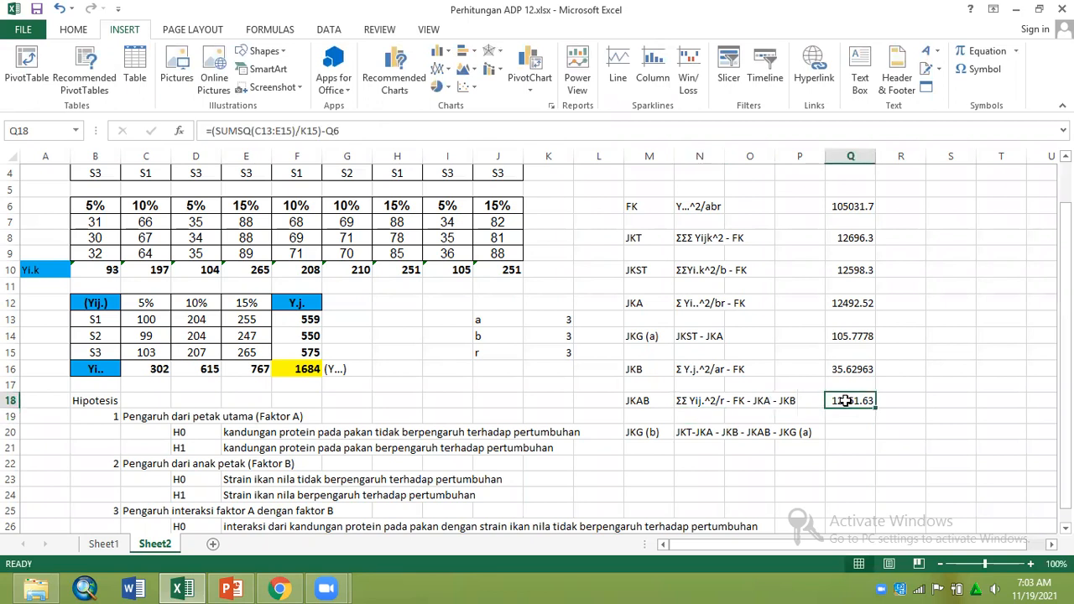
click(378, 134)
text(-)
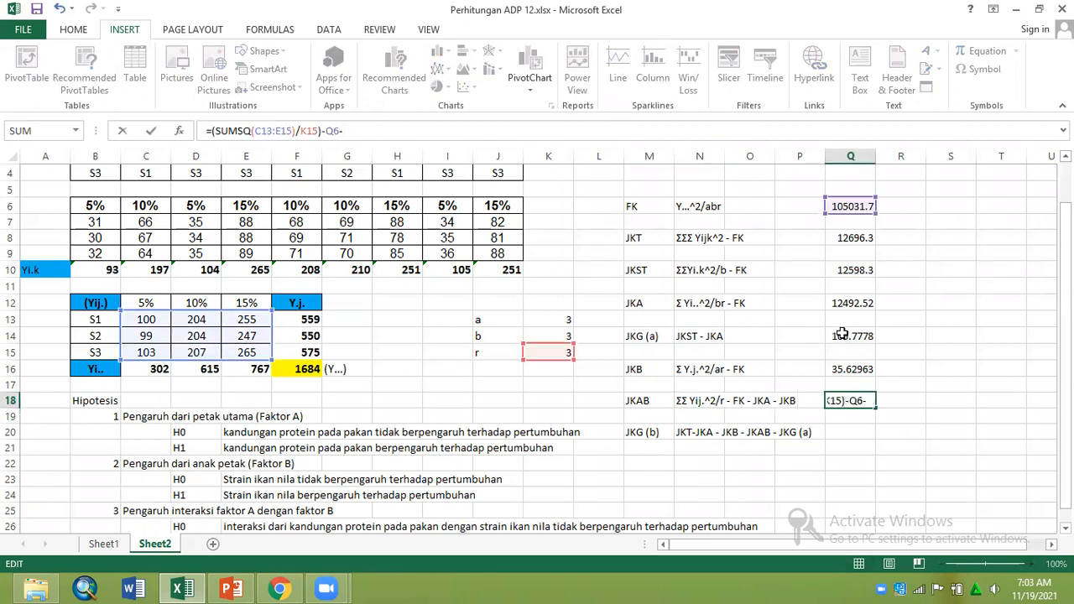
click(852, 309)
text(-)
click(847, 369)
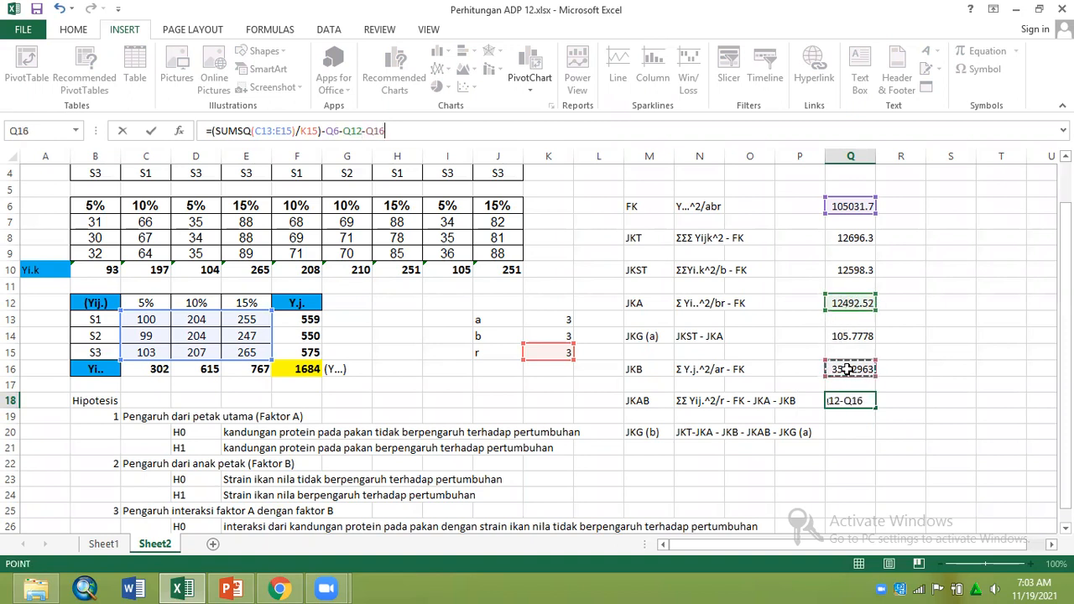
key(Return)
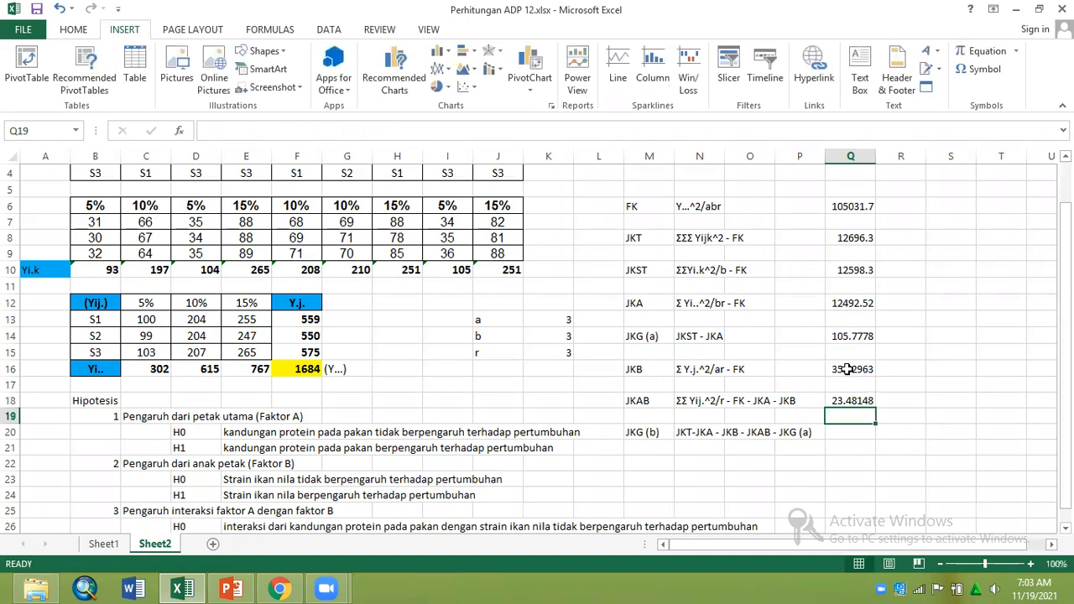
- Calculate JKG (b) in Q20 with the formula =Q8-Q12-Q16-Q18-Q14
click(844, 434)
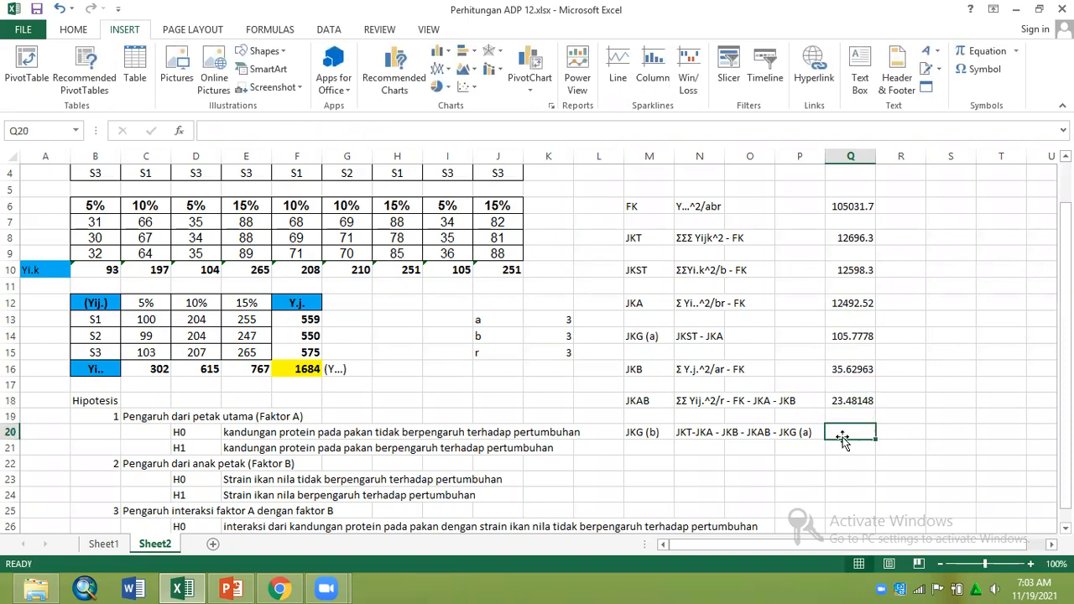
text(=)
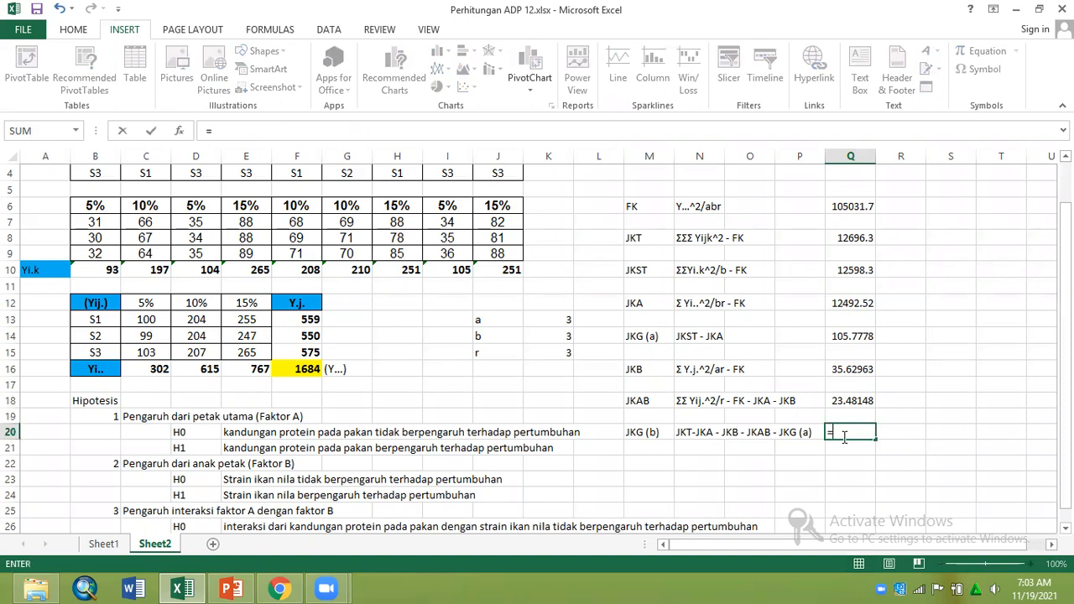
click(853, 238)
text(-)
click(856, 304)
text(-)
click(850, 370)
text(-)
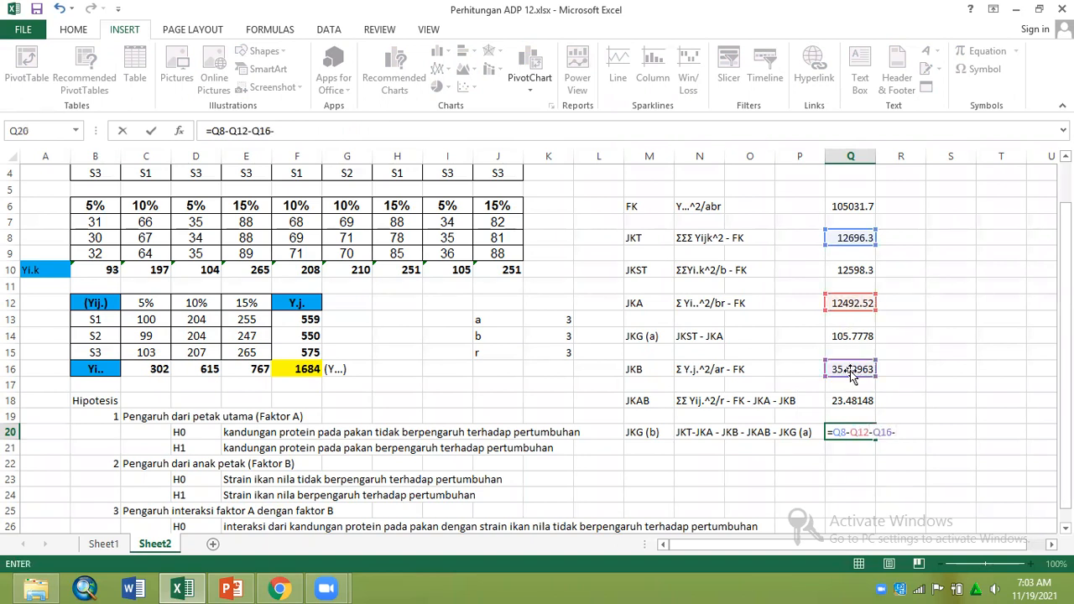
click(850, 400)
text(-)
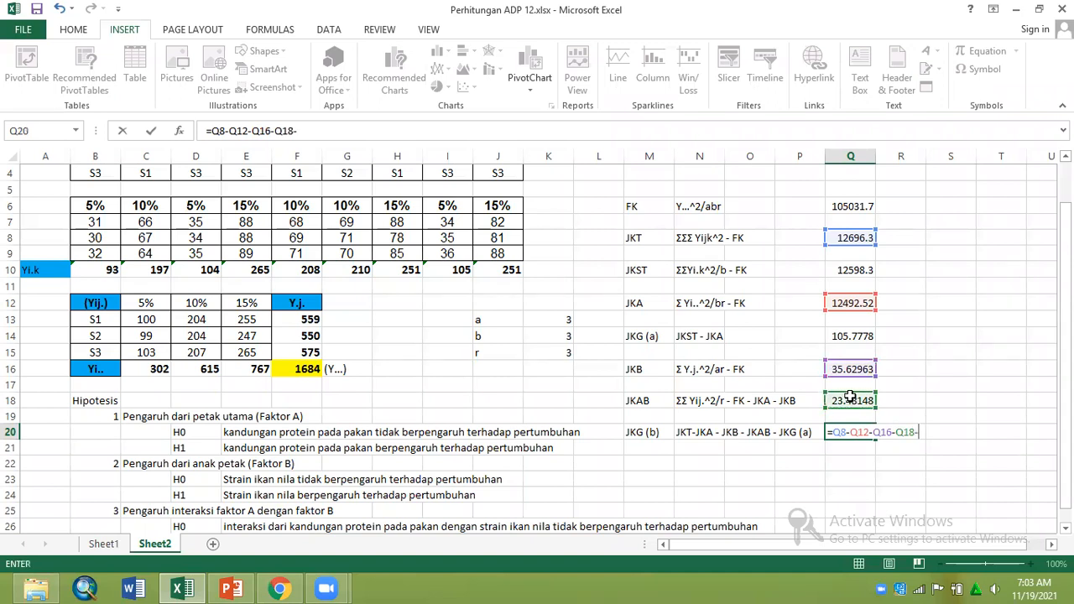
click(855, 336)
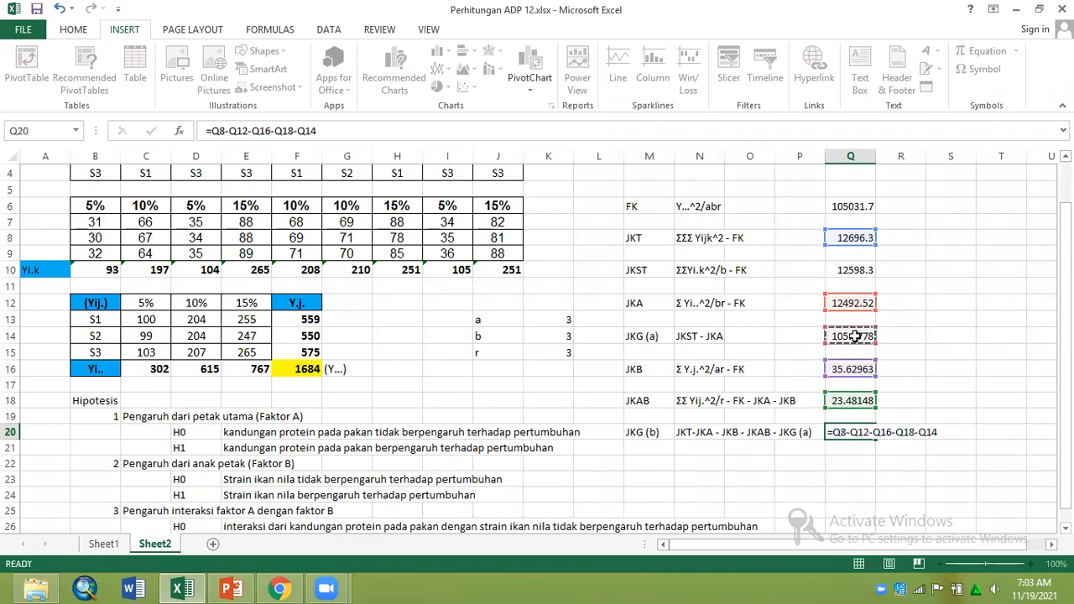
key(Return)
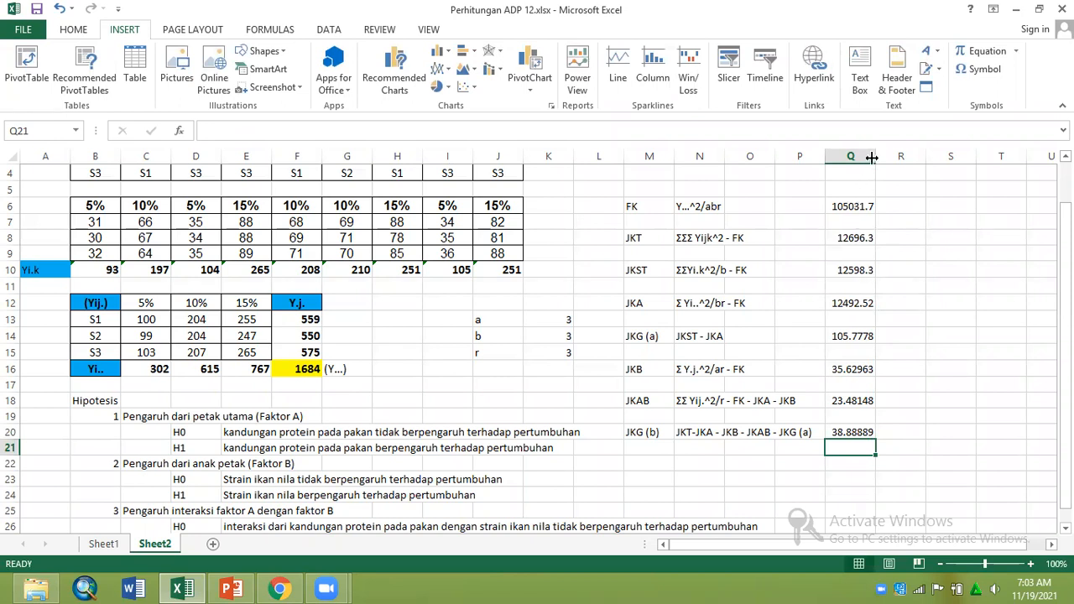
- Widen column Q and format the results in Q6:Q20 to four decimal places
drag(873, 157, 924, 156)
drag(897, 203, 911, 436)
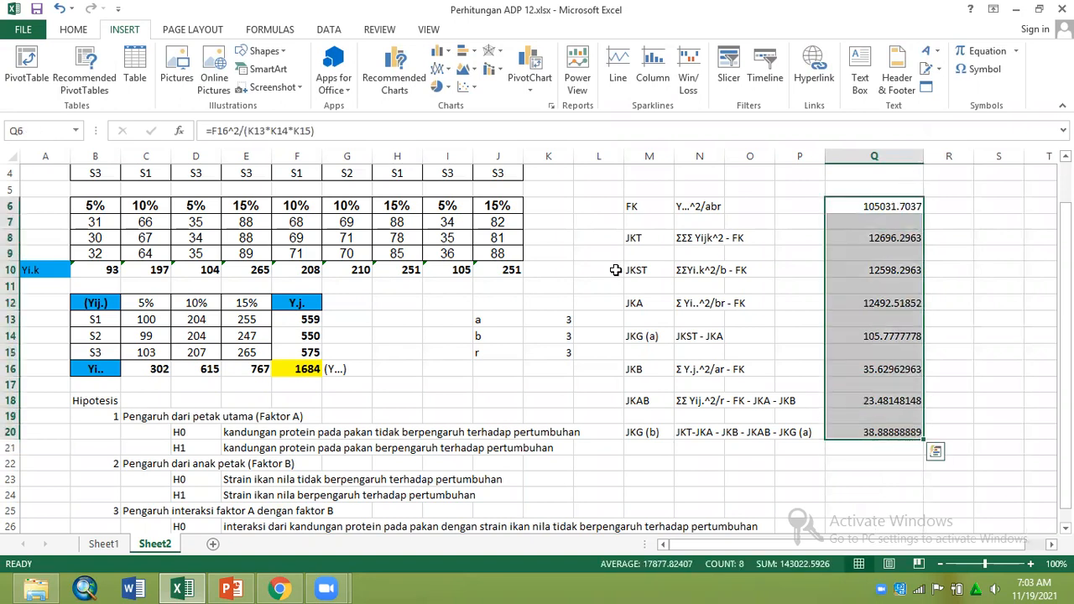
click(71, 30)
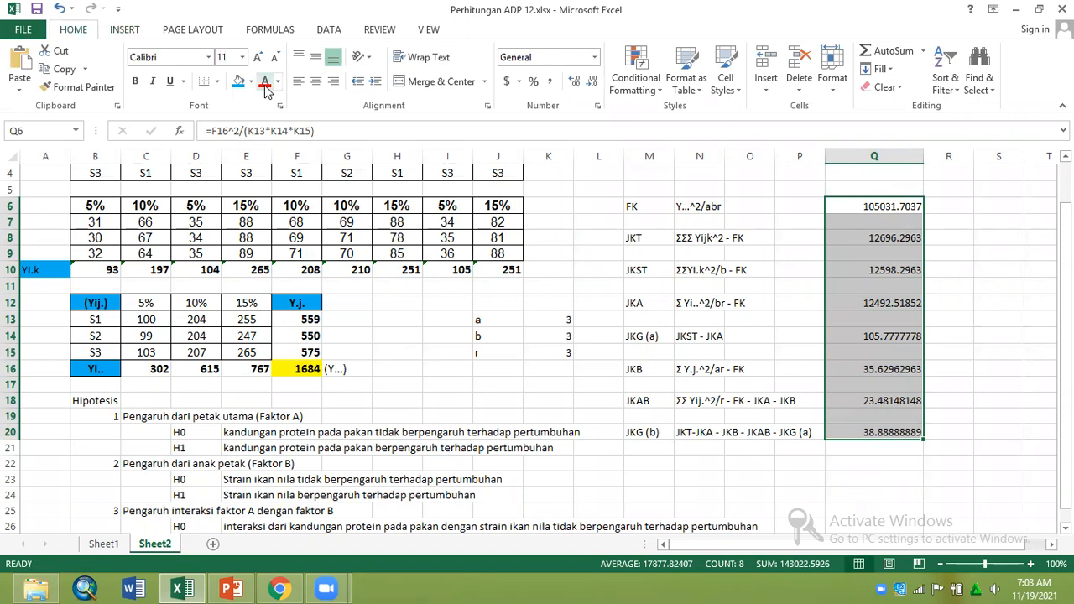
click(594, 81)
click(575, 81)
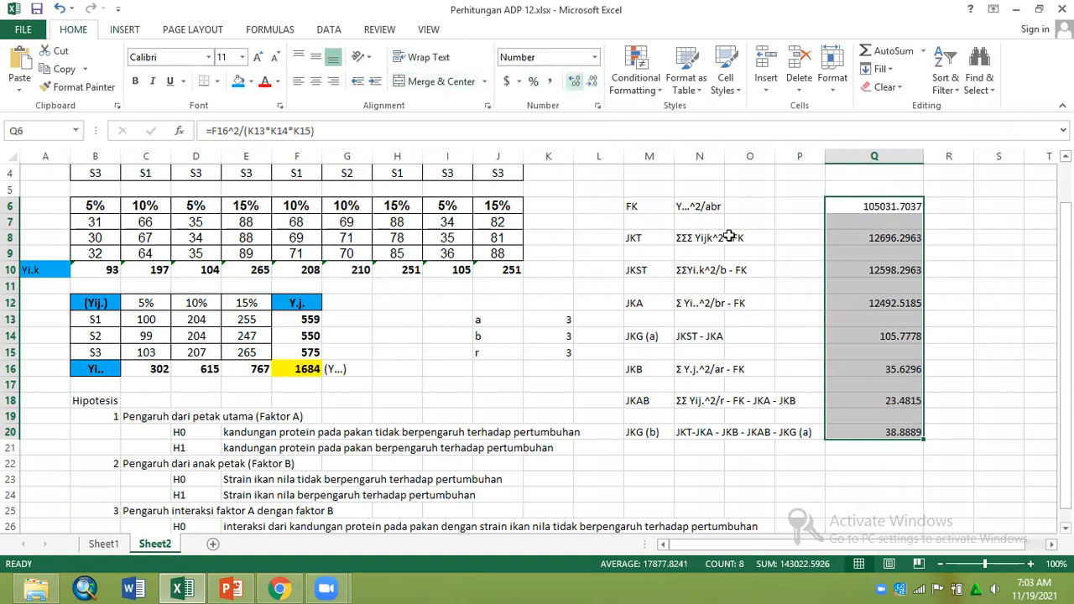
click(877, 448)
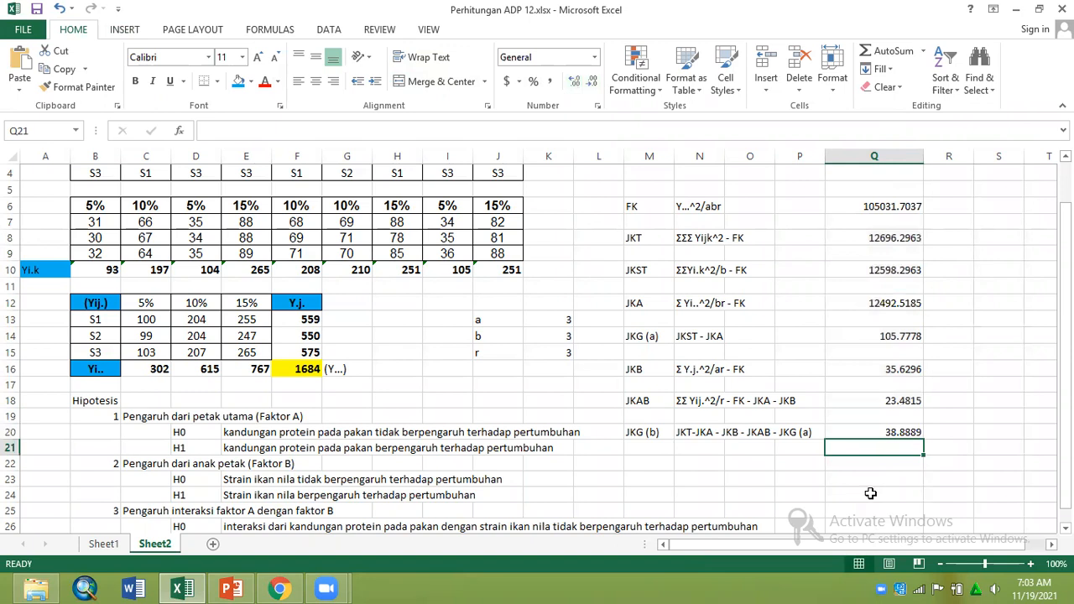
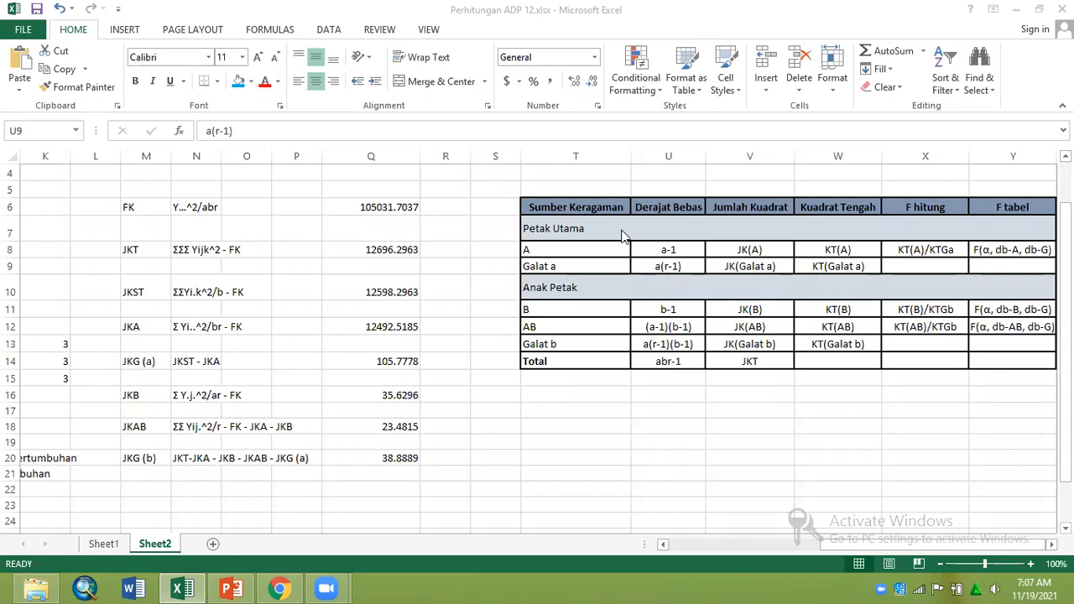
click(652, 251)
click(660, 251)
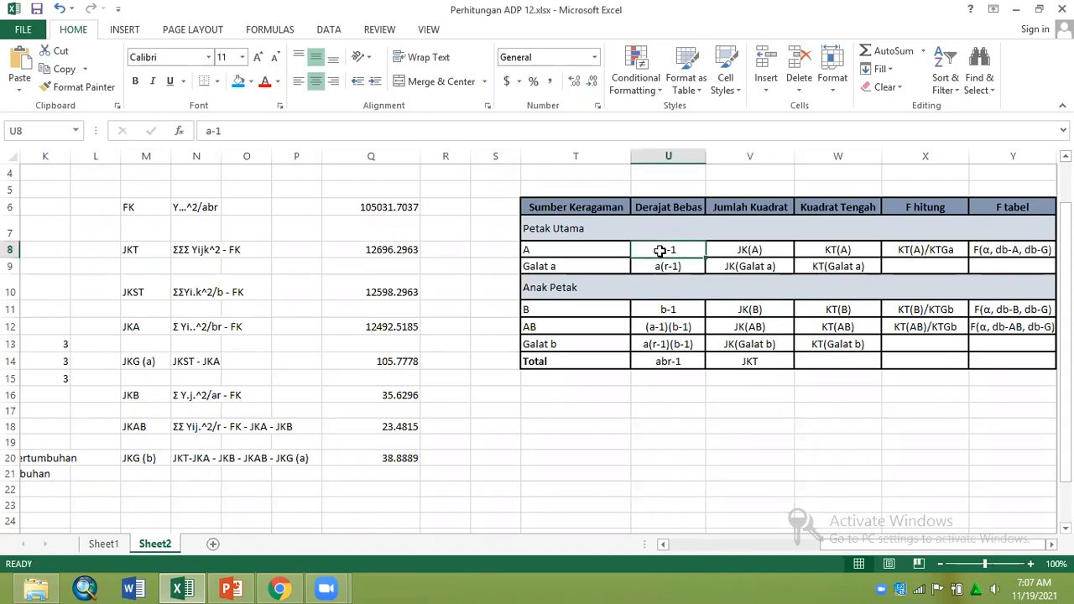
text(=)
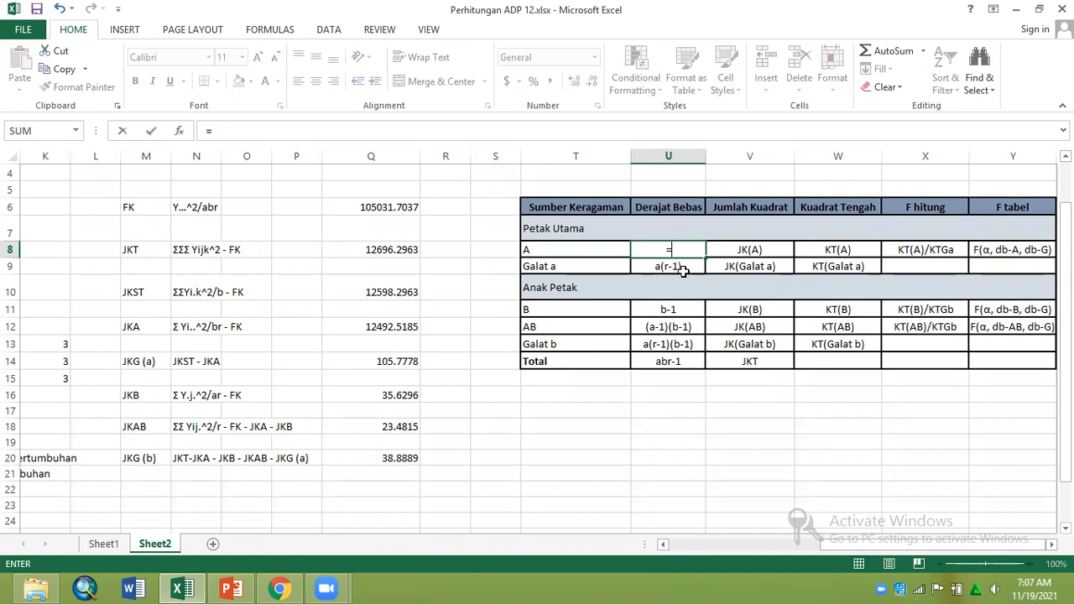
key(BackSpace)
key(Return)
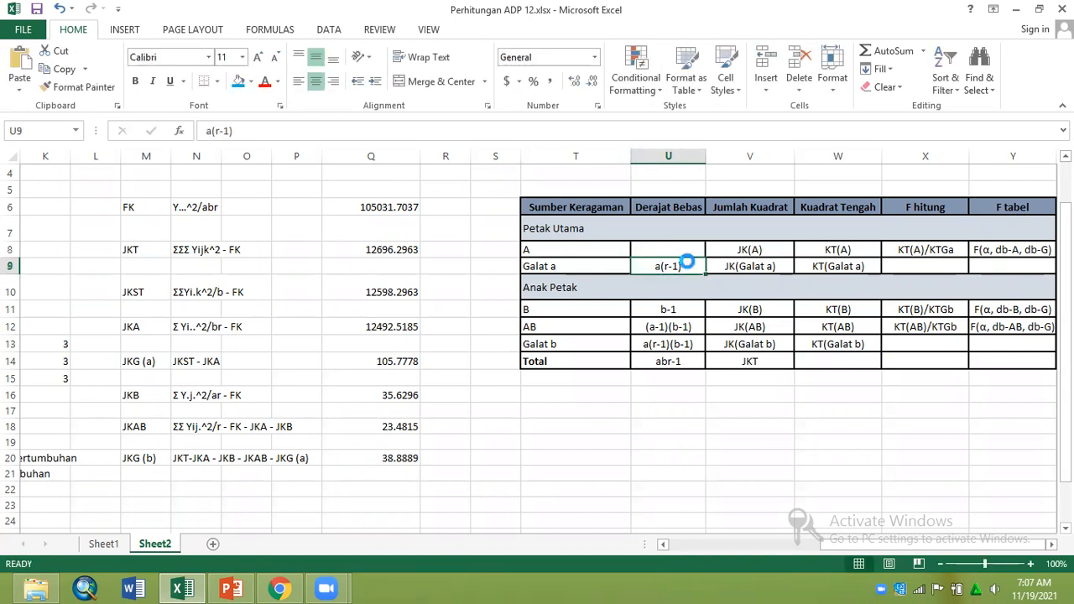
key(ctrl+z)
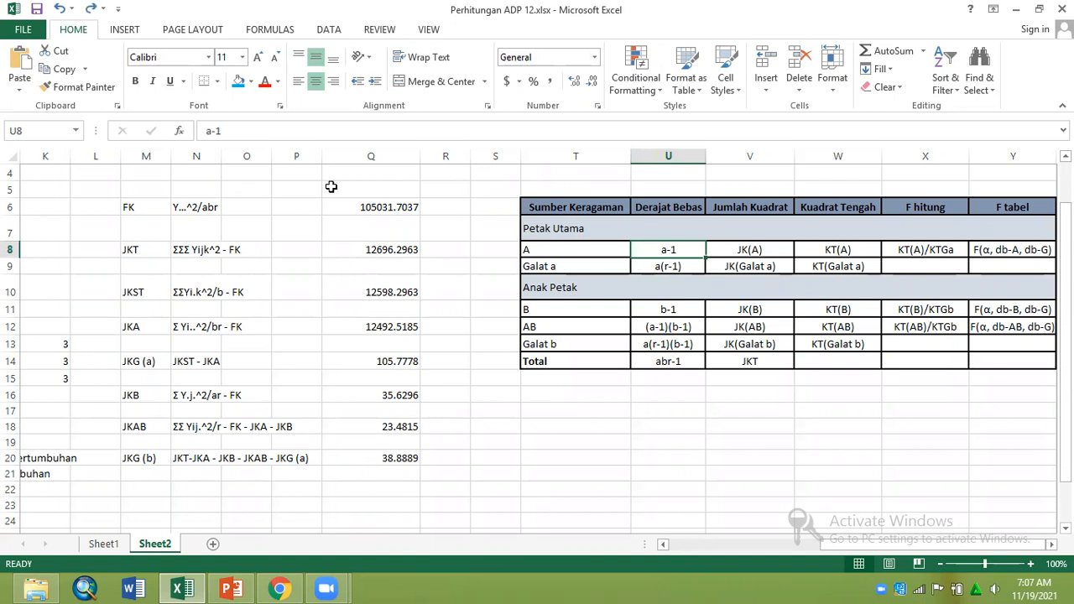
- Narrow columns Q, L and R so the a, b, r values and the whole ANOVA table fit in view together
drag(421, 159, 396, 159)
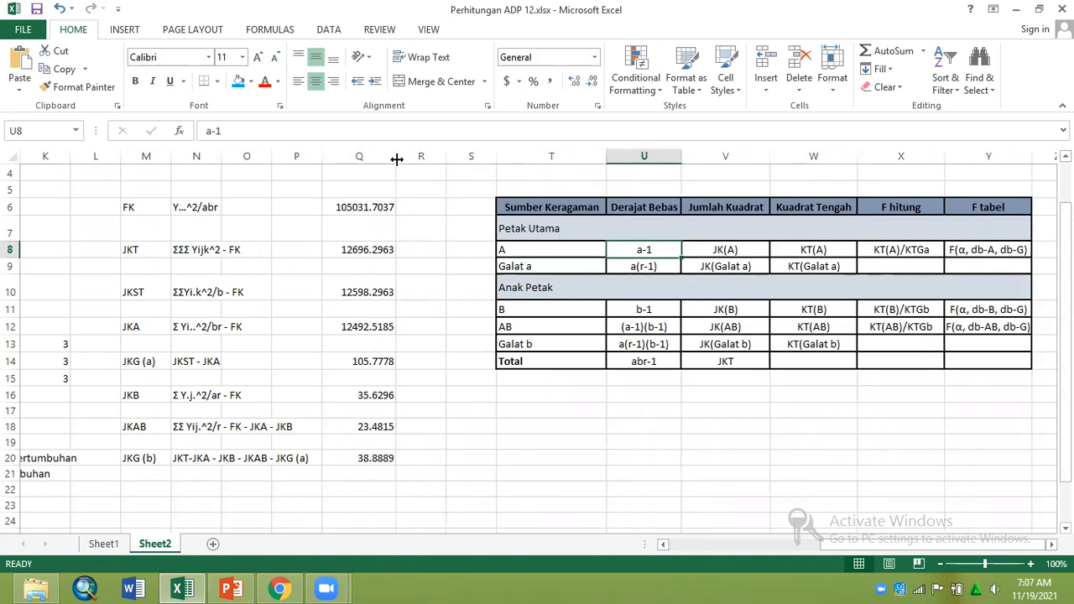
click(664, 545)
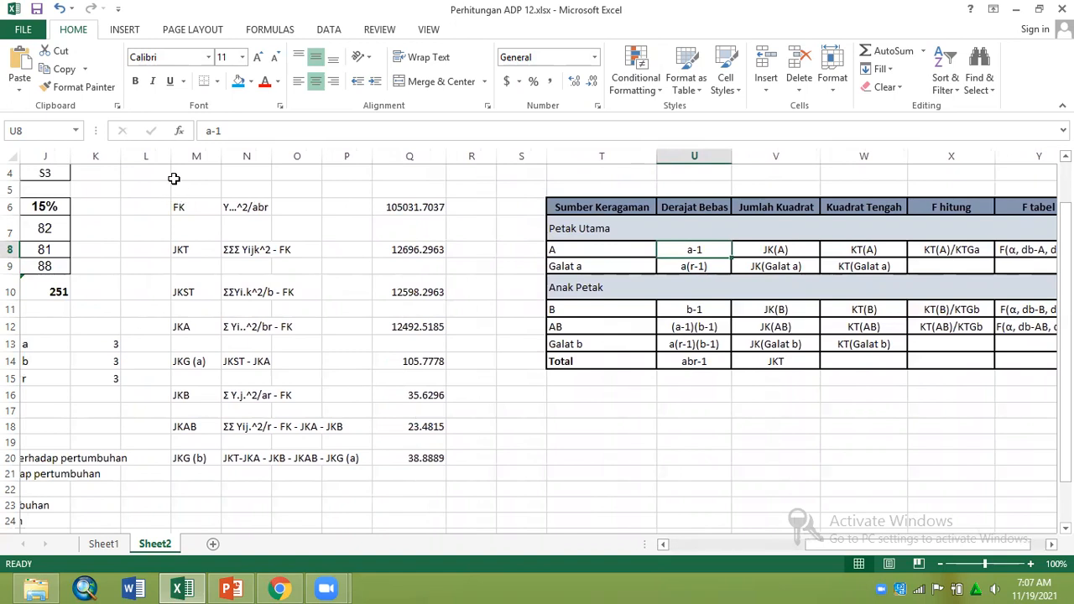
drag(170, 152, 159, 152)
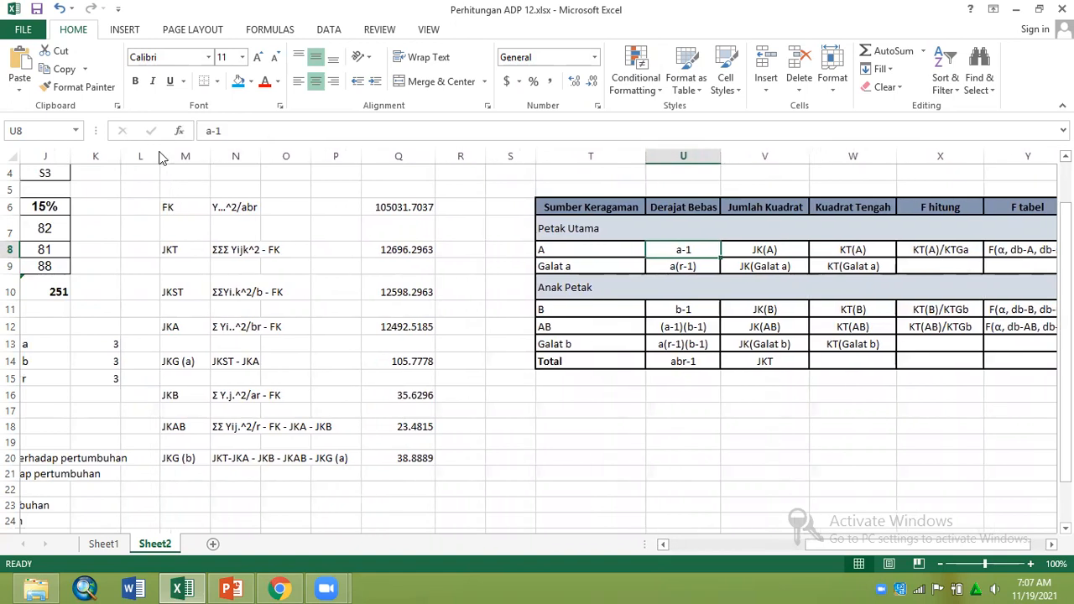
drag(486, 151, 466, 153)
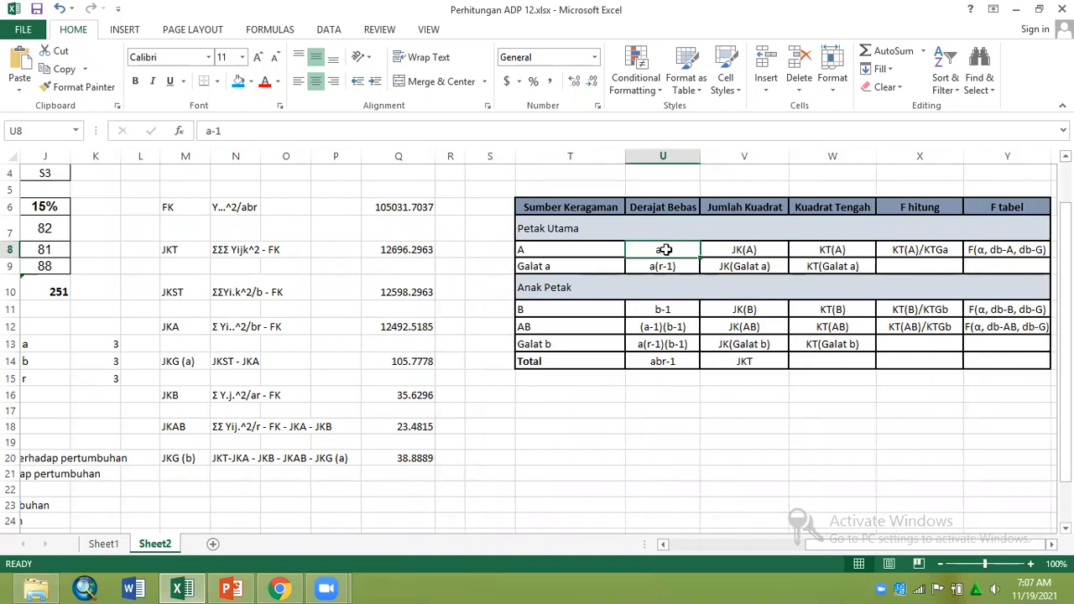
- Calculate the degrees of freedom for factor A in U8 with the formula =K13-1
text(=)
click(102, 341)
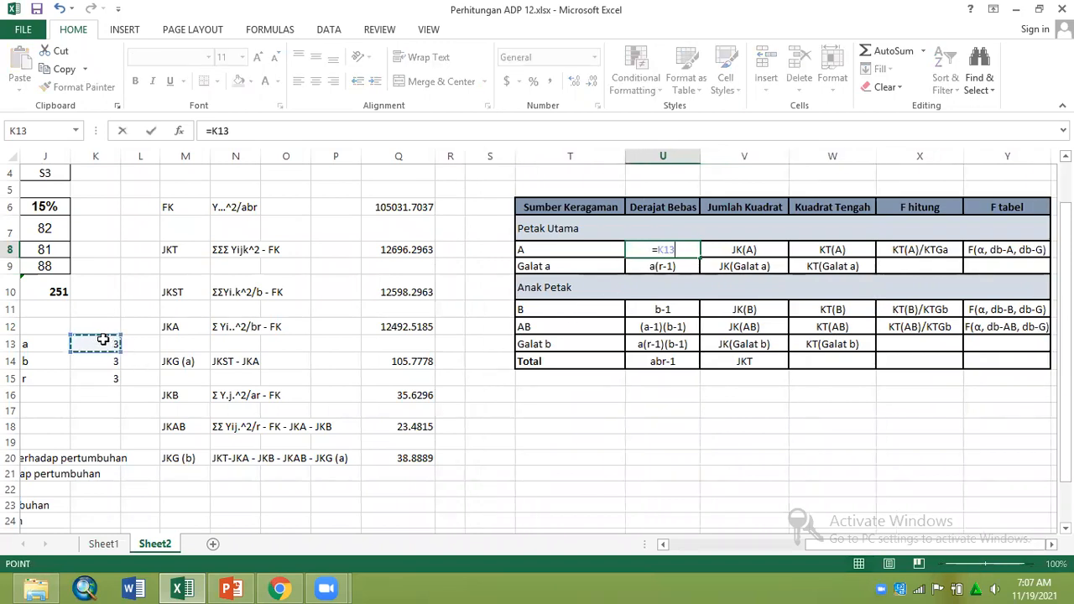
text(-1)
key(Return)
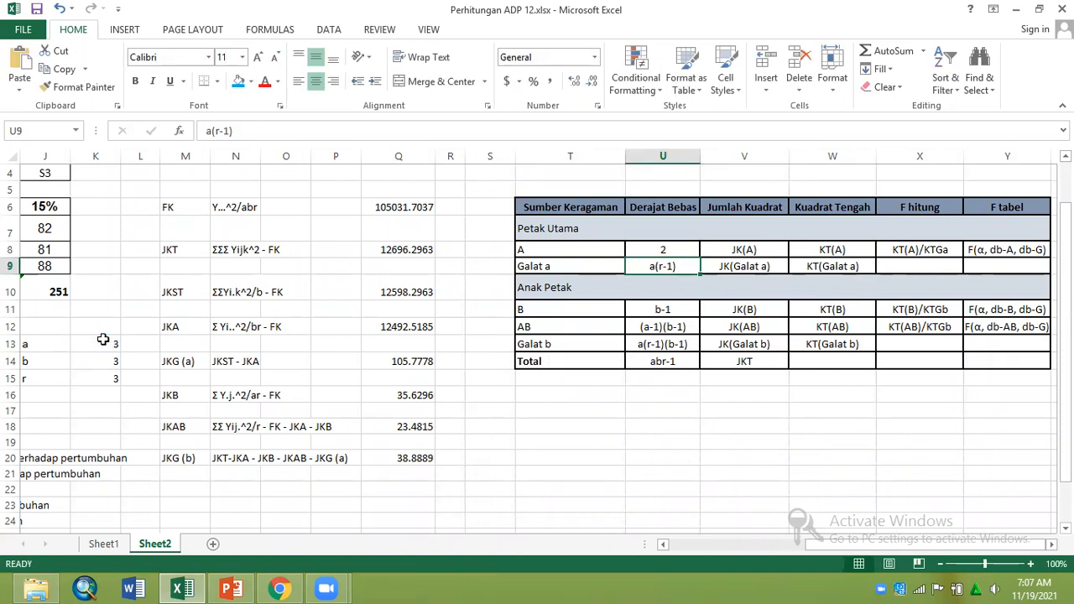
- Calculate the degrees of freedom for Galat a in U9 with the formula =K13*(K15-1)
text(=)
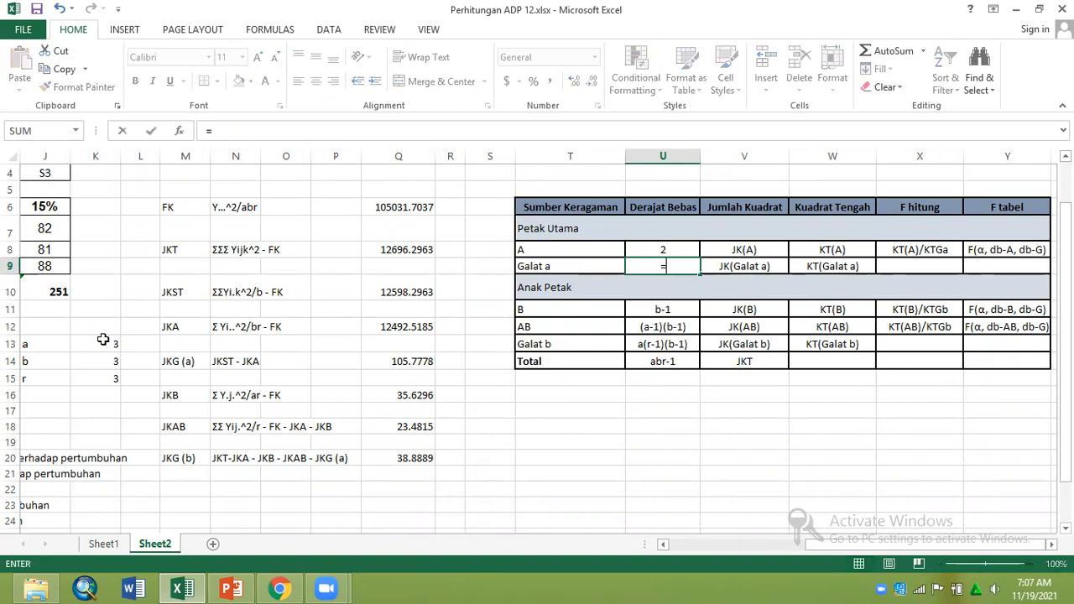
click(74, 347)
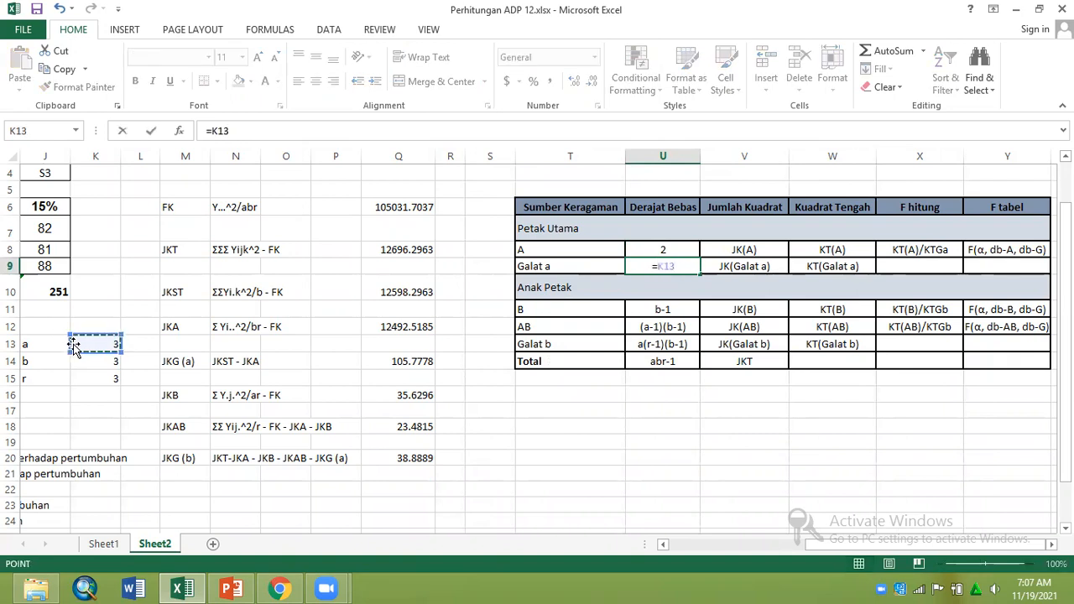
text(*()
click(86, 379)
text(-1))
key(Return)
- Calculate the degrees of freedom for factor B in U11 with the formula =K14-1
key(Return)
key(Return)
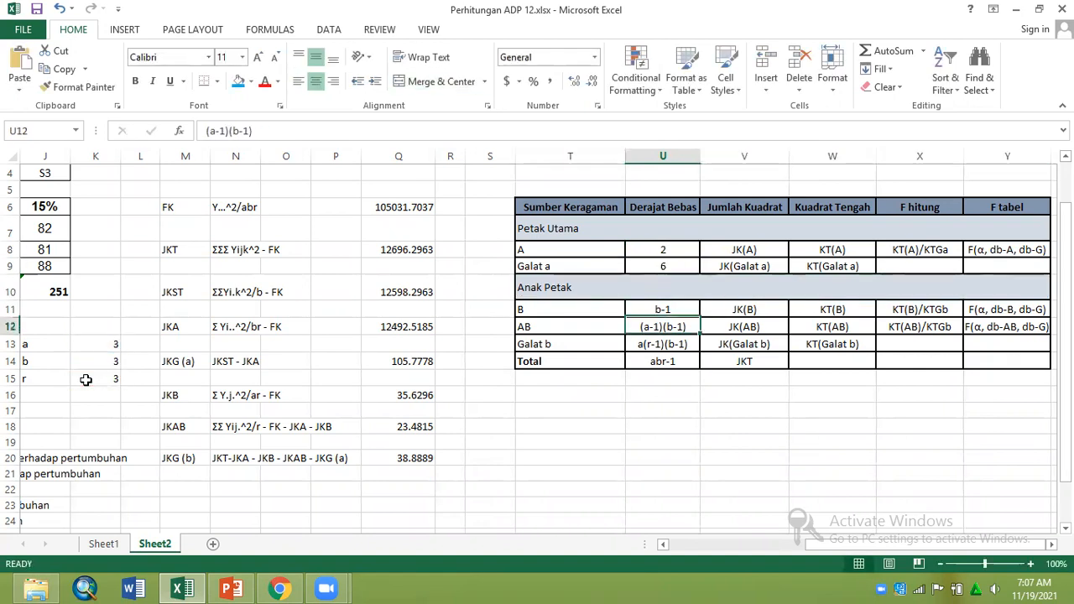
key(Up)
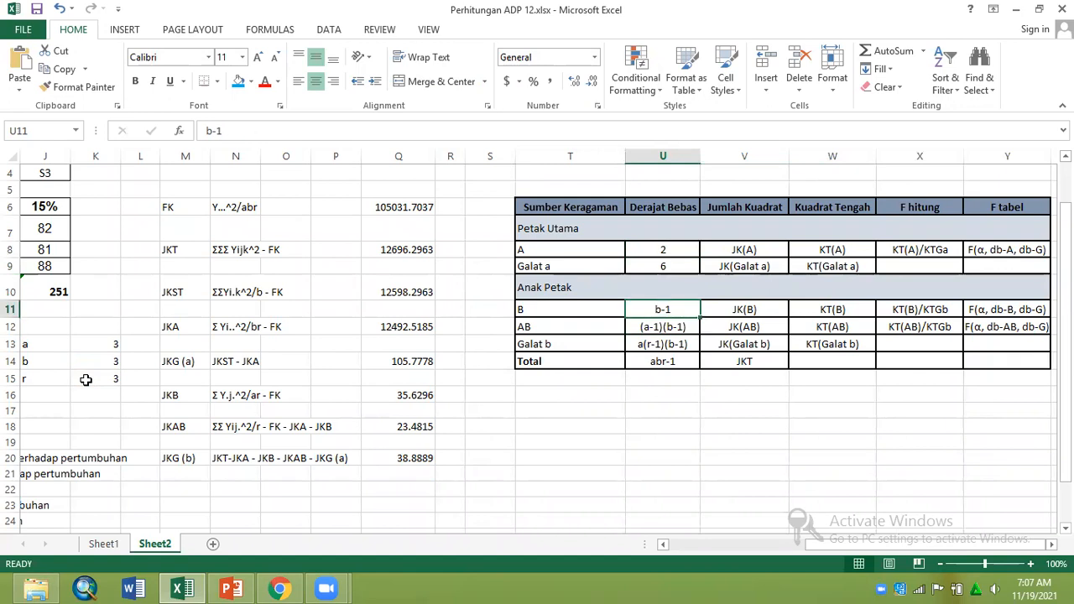
text(=)
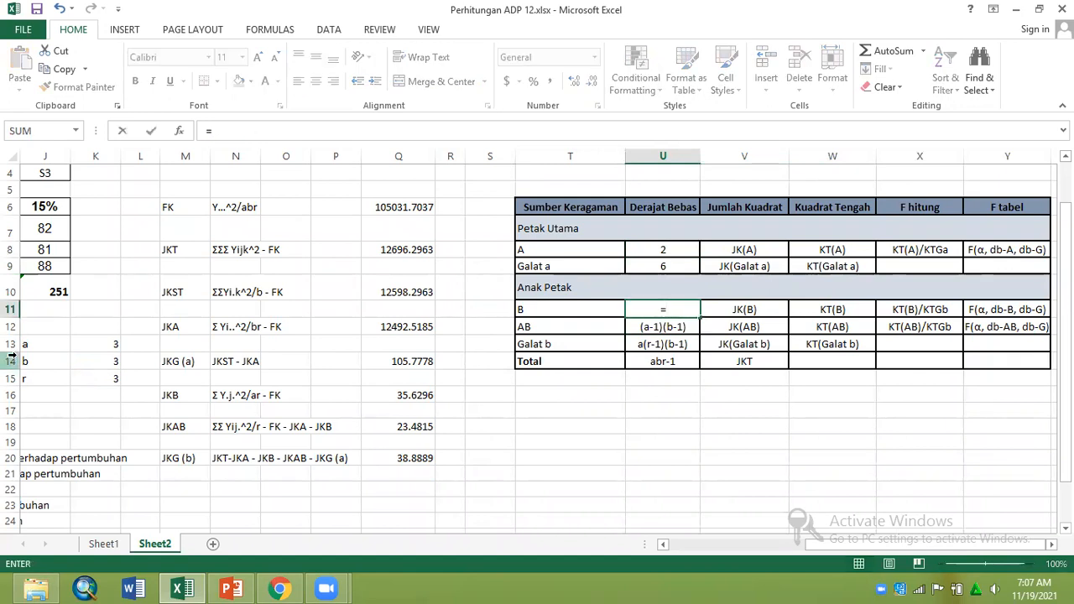
click(102, 361)
text(-1)
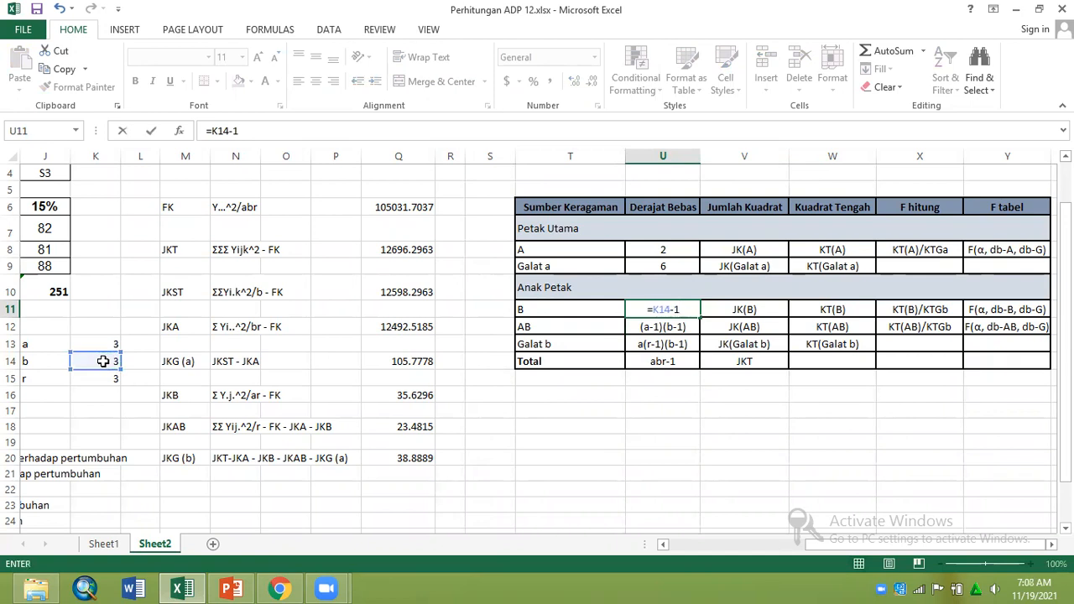
key(Return)
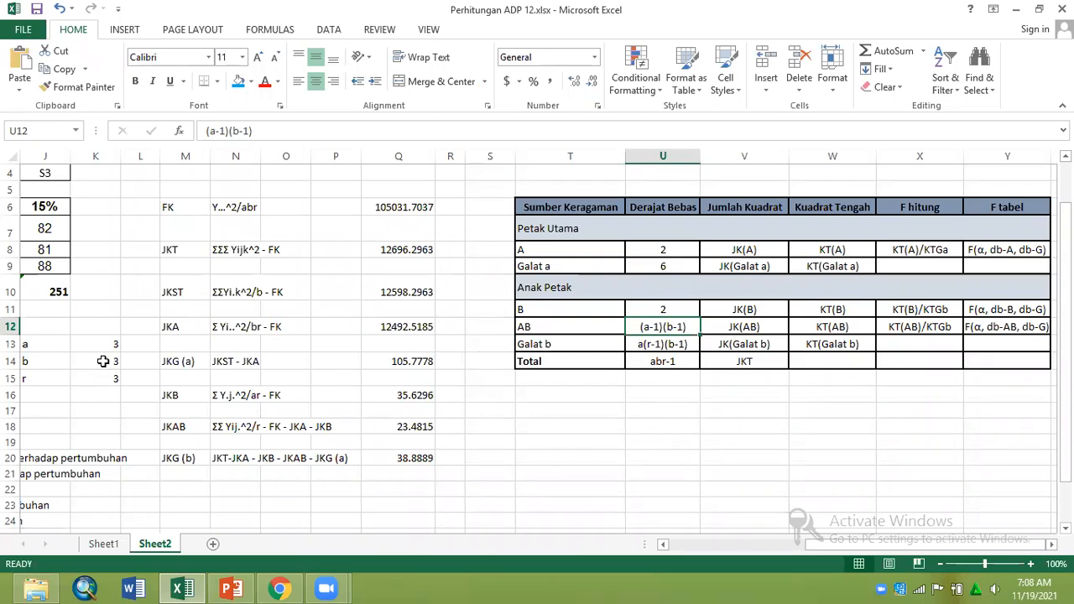
- Calculate the degrees of freedom for the AB interaction in U12 with the formula =(K13-1)*(K14-1)
text(=()
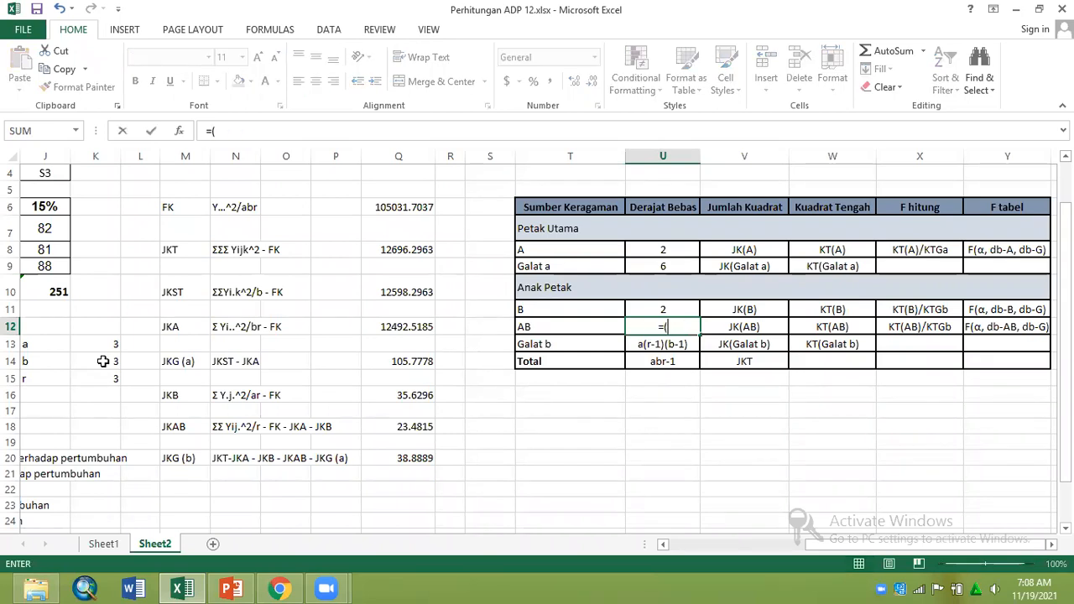
click(91, 344)
text(-1)
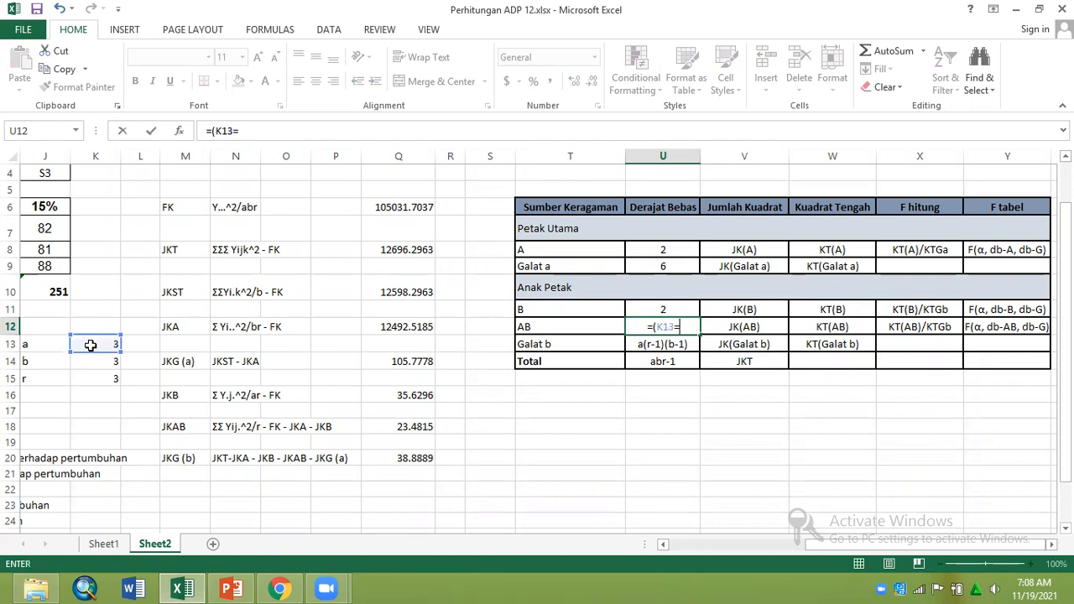
text()*()
click(96, 359)
text(-1))
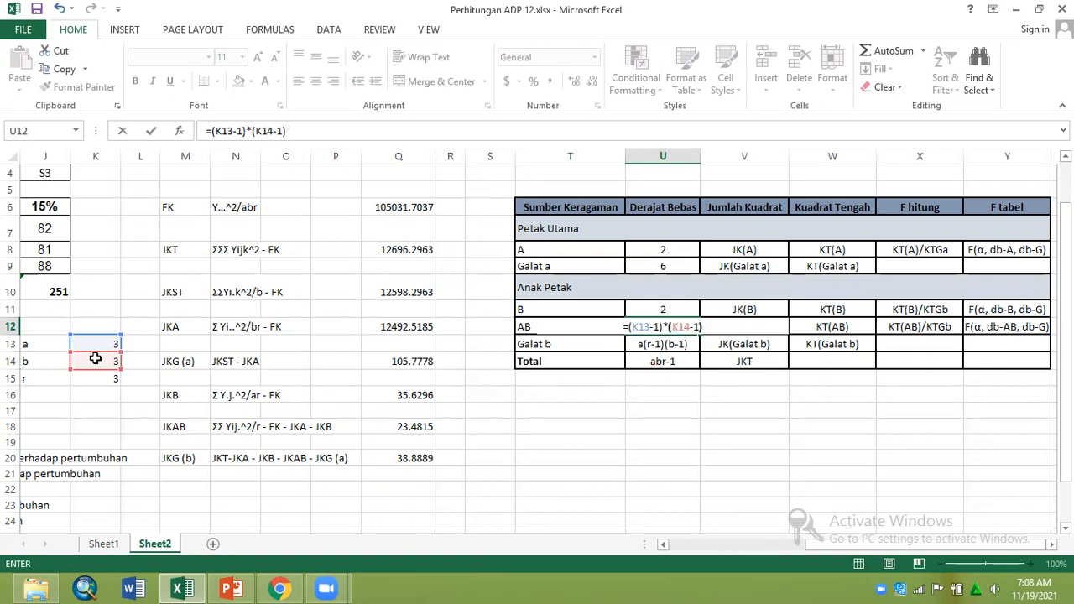
key(Return)
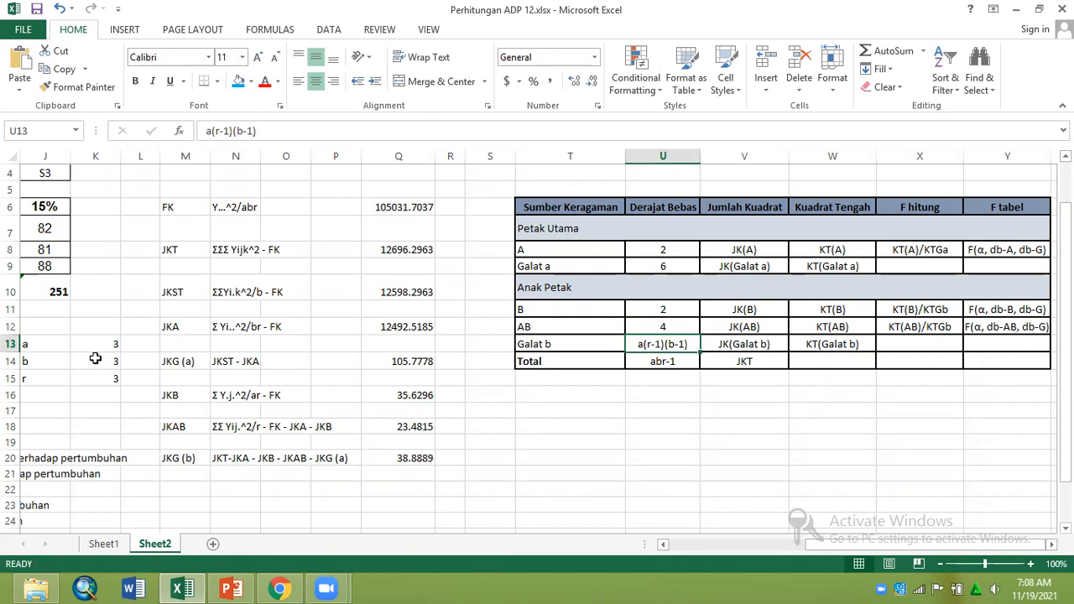
- Calculate the degrees of freedom for Galat b in U13 with the formula =K13*(K15-1)*(K14-1)
text(=)
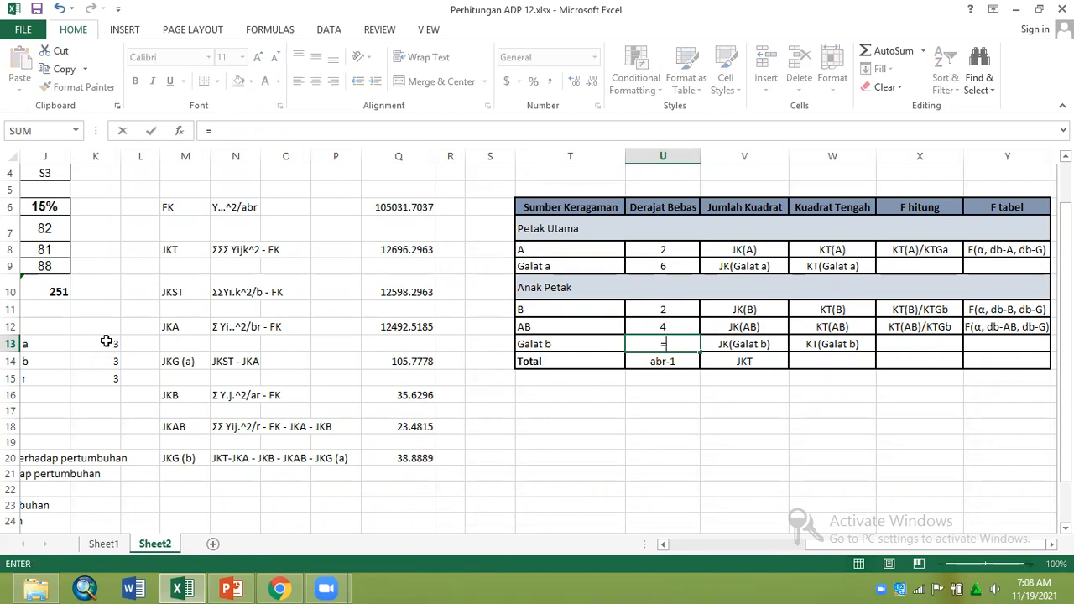
click(107, 340)
text(*()
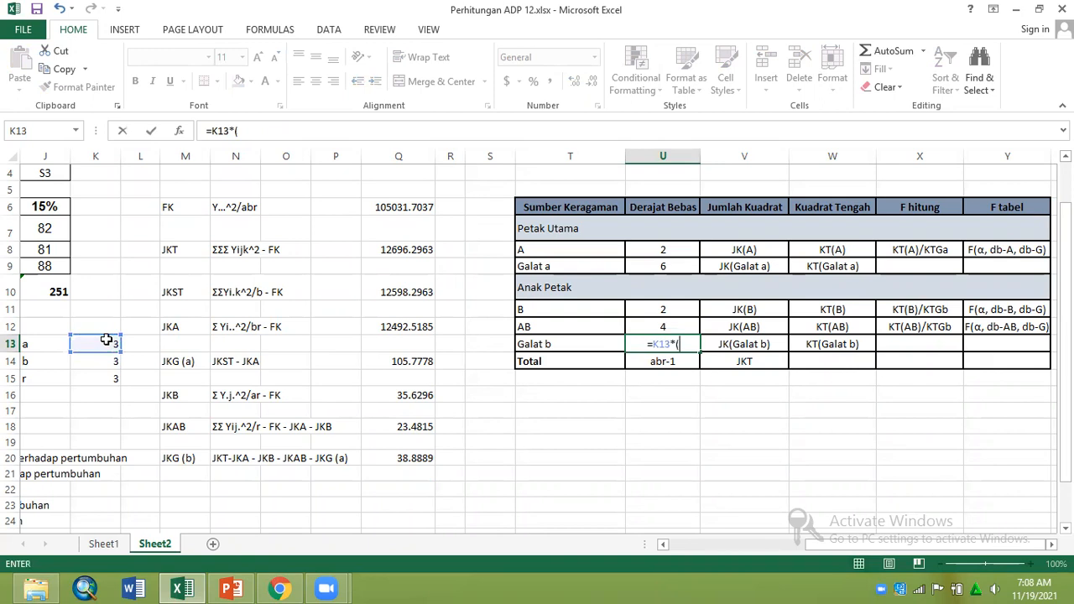
click(106, 377)
text(-1)*()
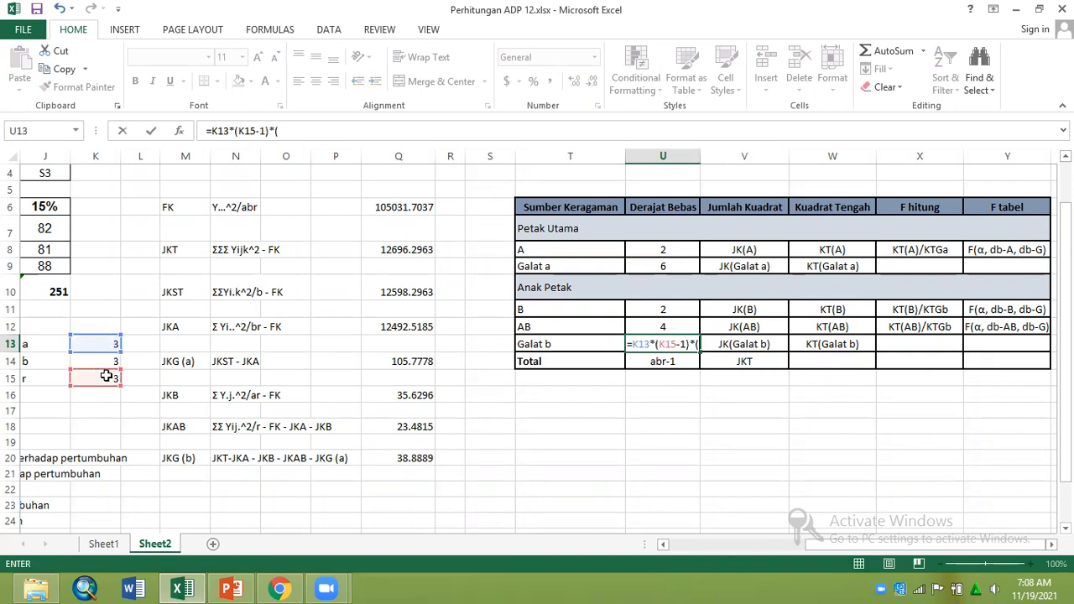
click(107, 363)
text(-1_)
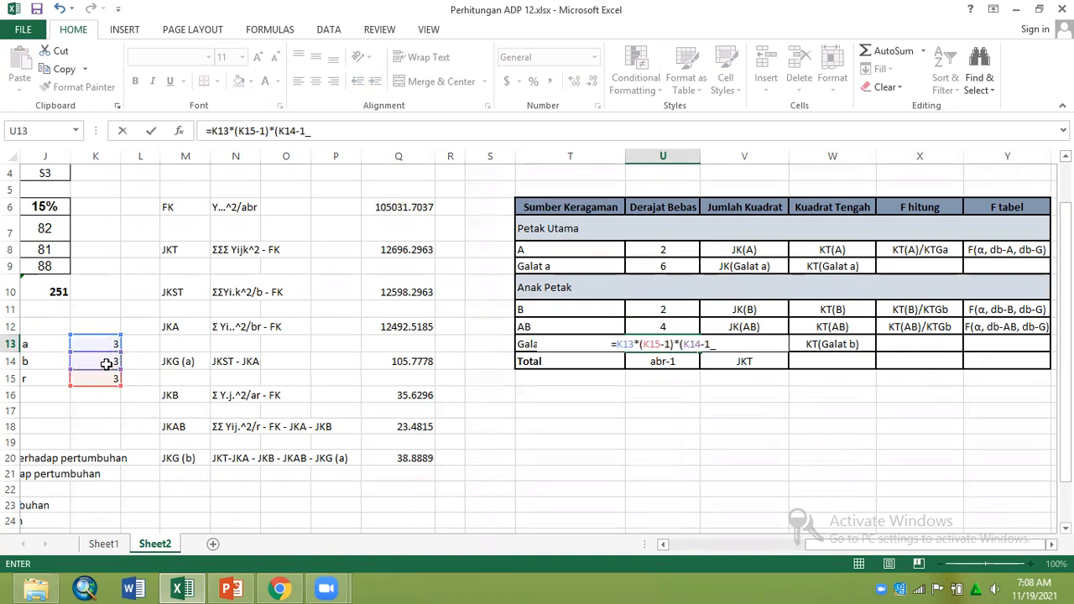
key(BackSpace)
text())
key(Return)
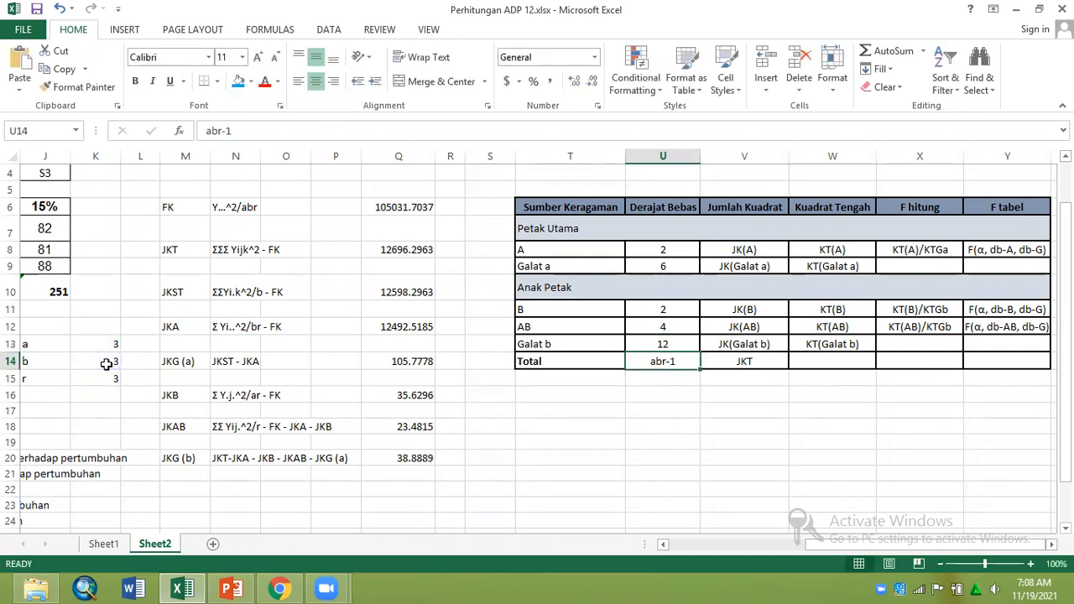
- Calculate the total degrees of freedom in U14 with the formula =(K13*K14*K15)-1
text(=)
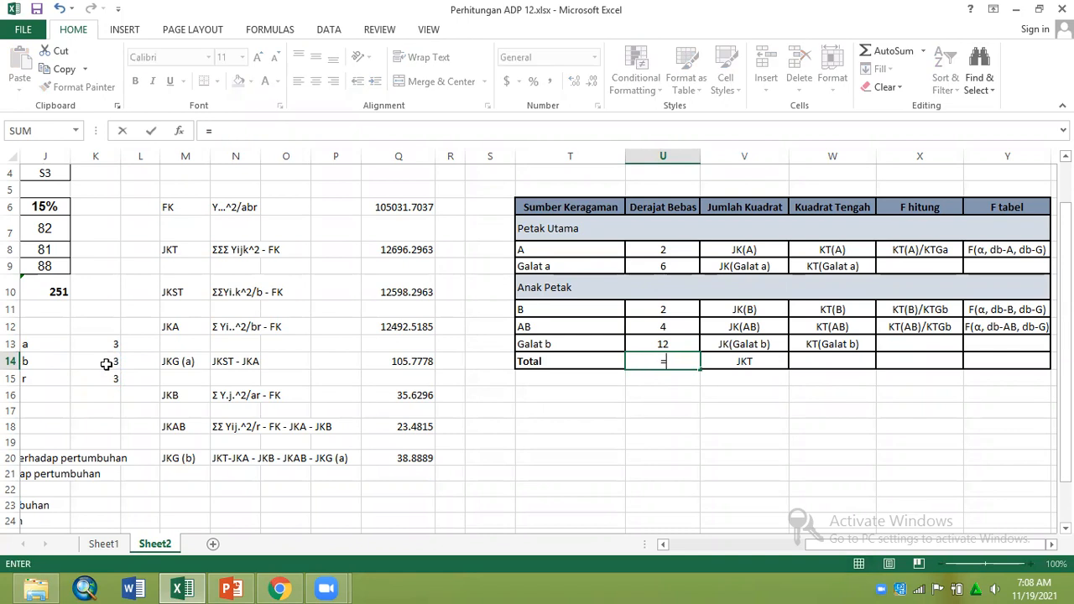
click(106, 361)
click(107, 341)
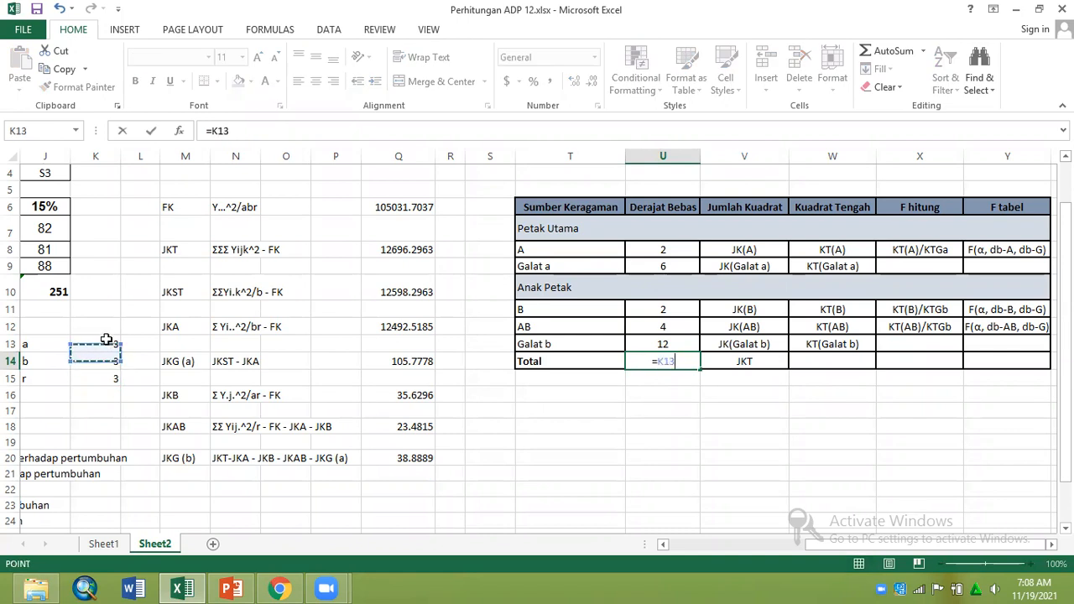
text(*)
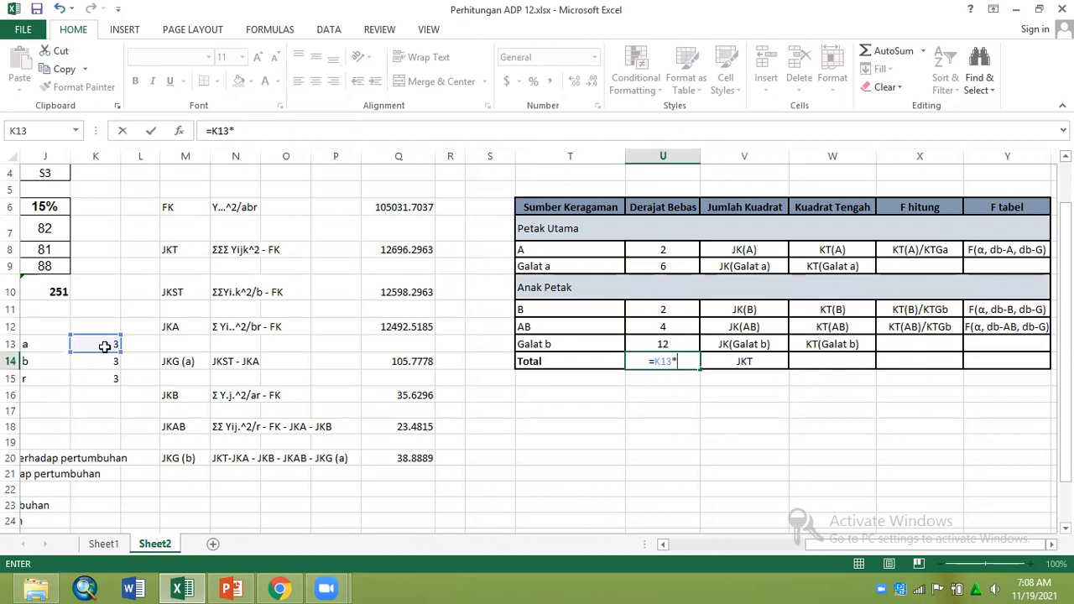
click(106, 364)
text(*)
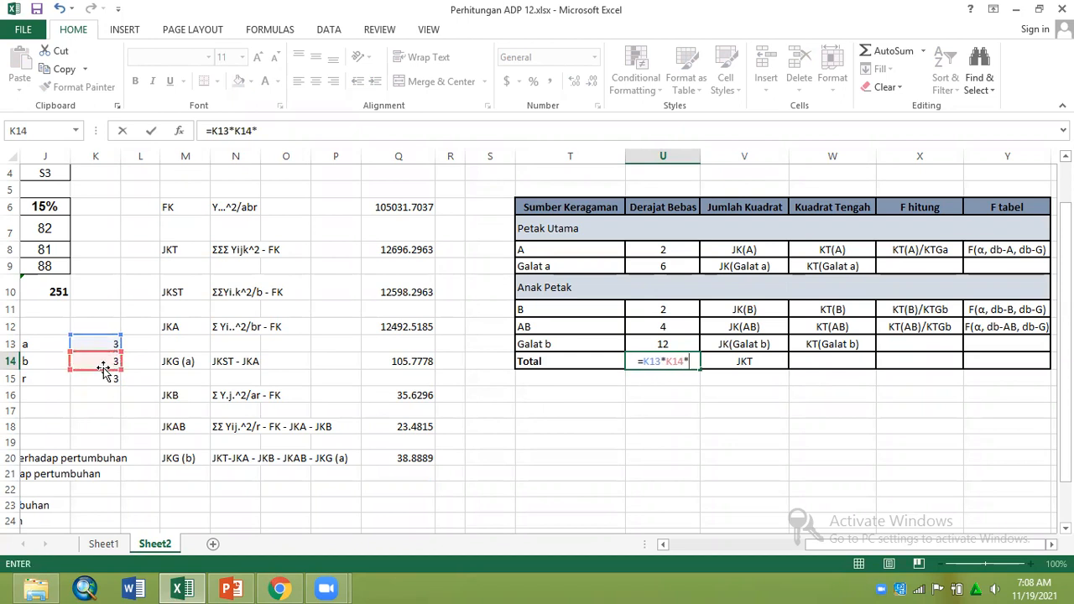
click(103, 377)
text()-1)
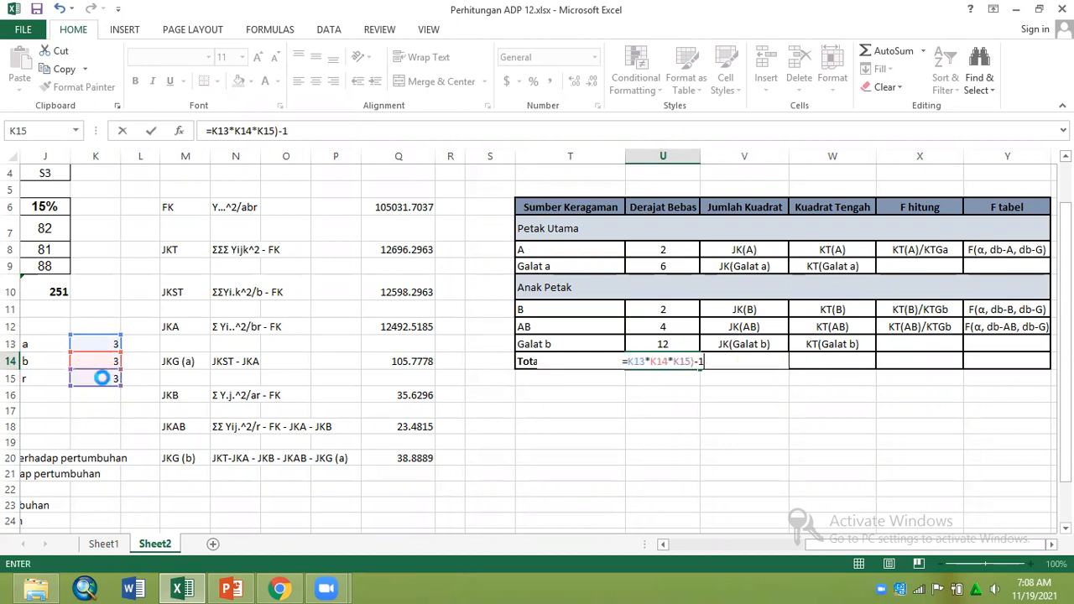
key(Return)
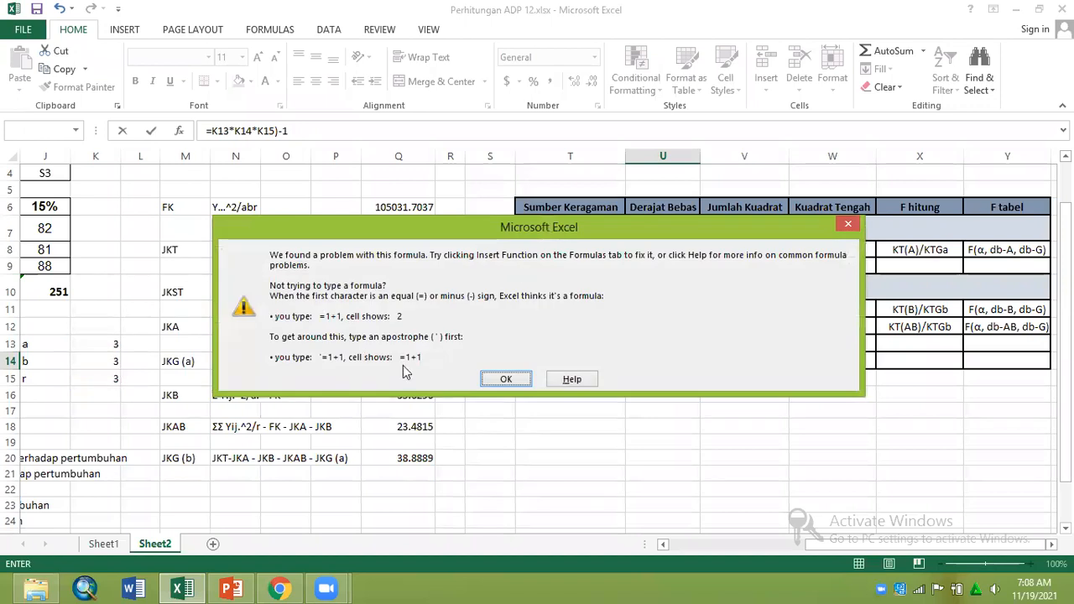
click(504, 379)
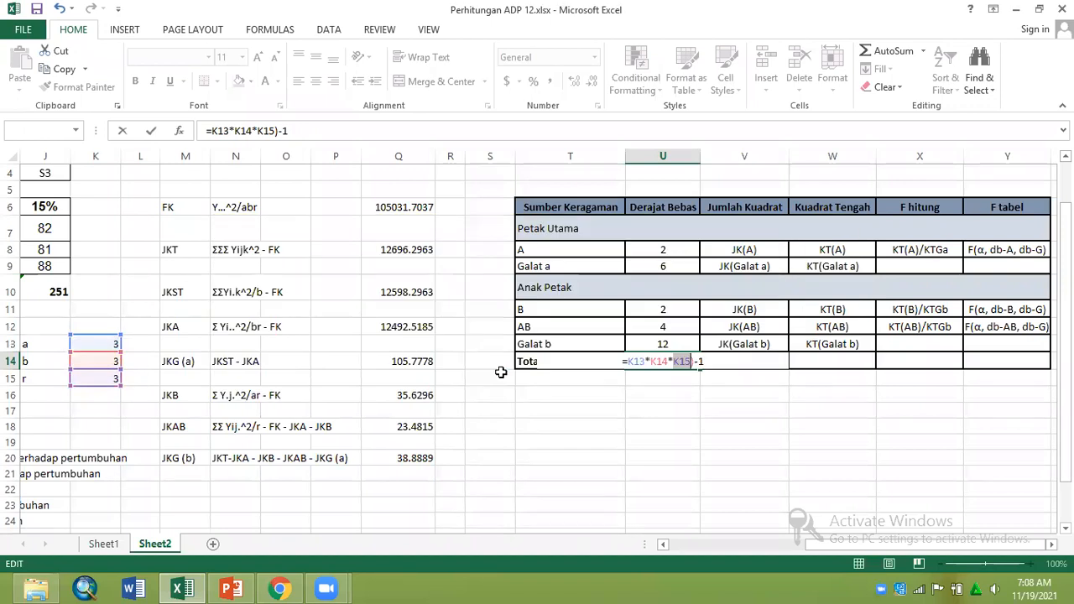
click(629, 360)
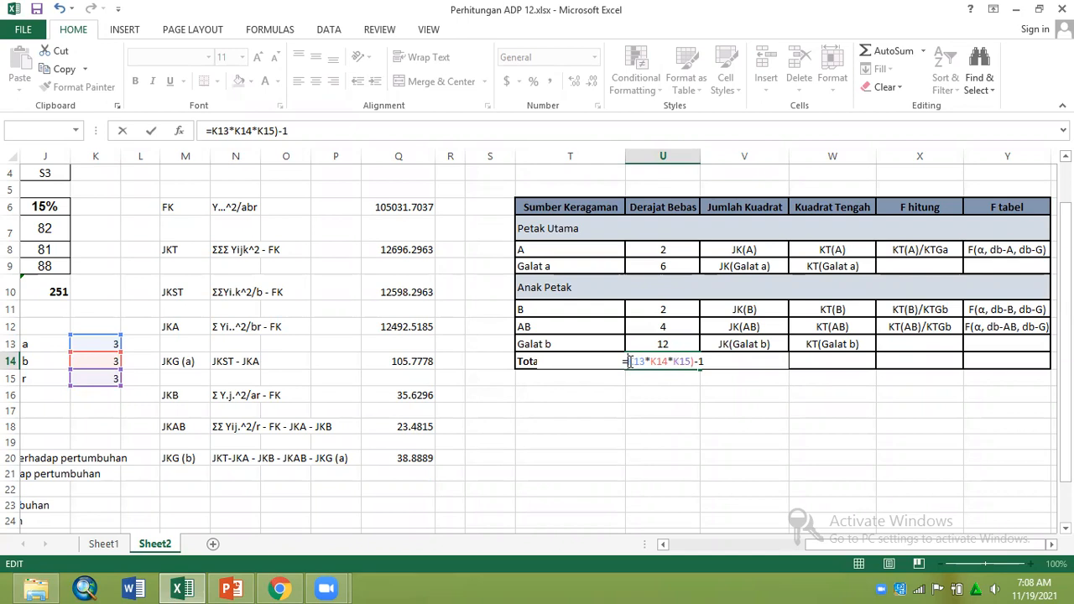
text(()
key(Return)
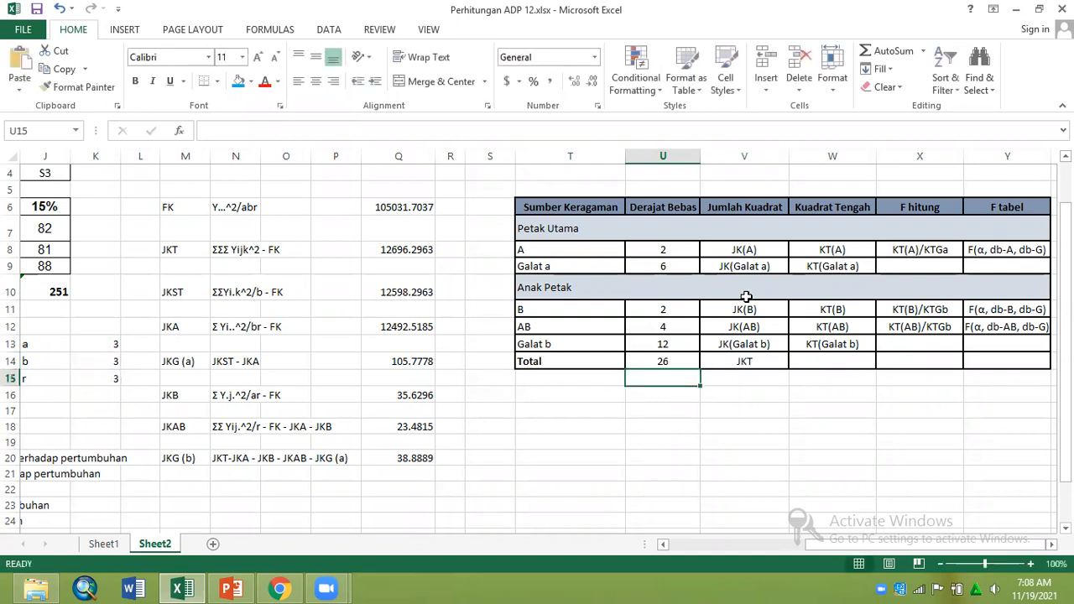
- Link the sums of squares for factor A in V8 to =Q12 and for Galat a in V9 to =Q14
click(758, 255)
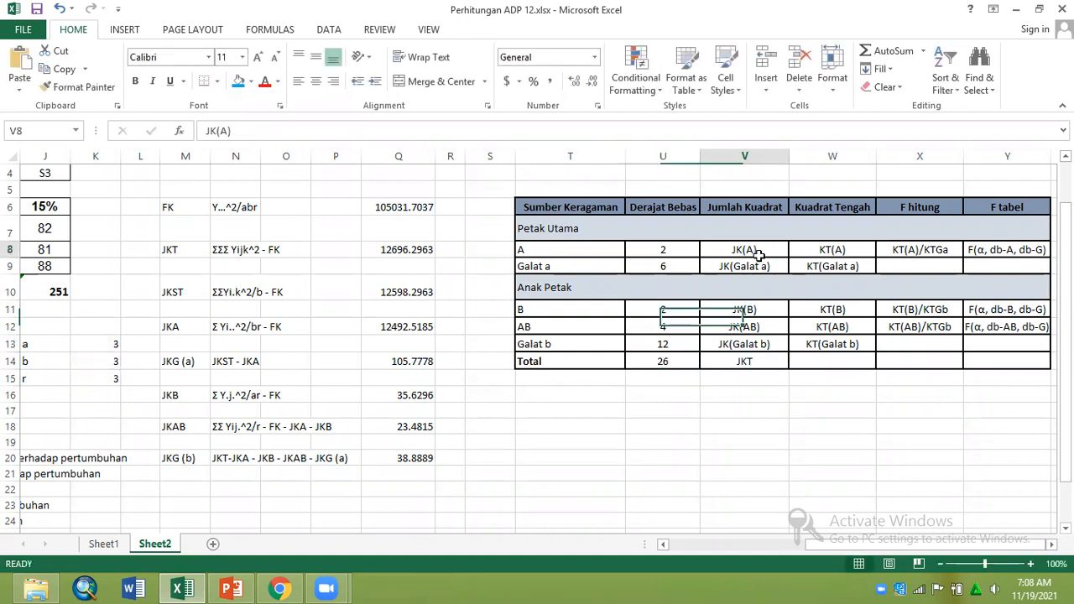
text(=)
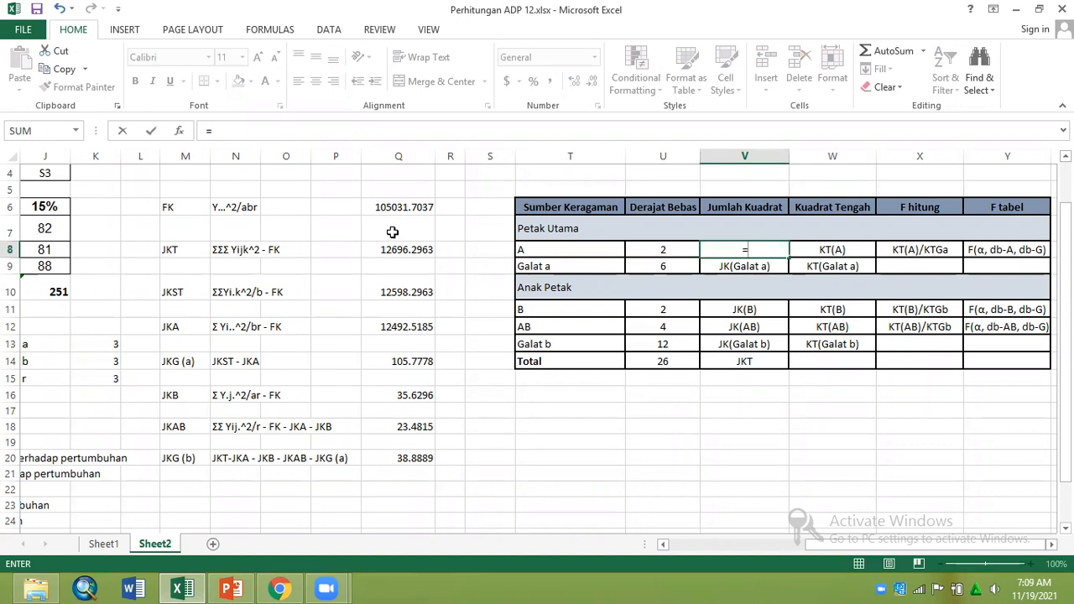
click(404, 329)
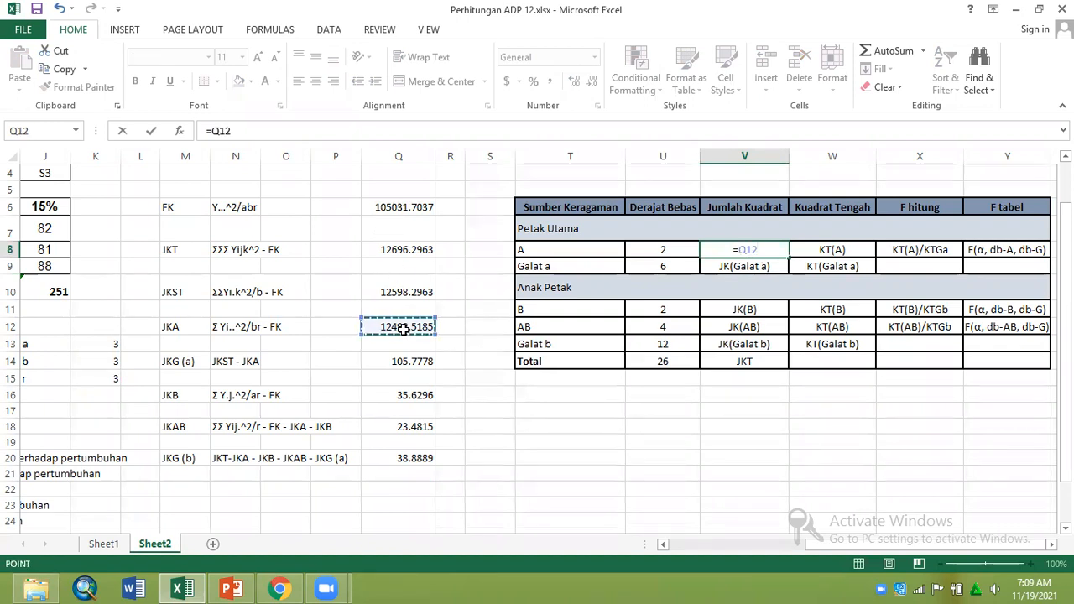
key(Return)
text(=)
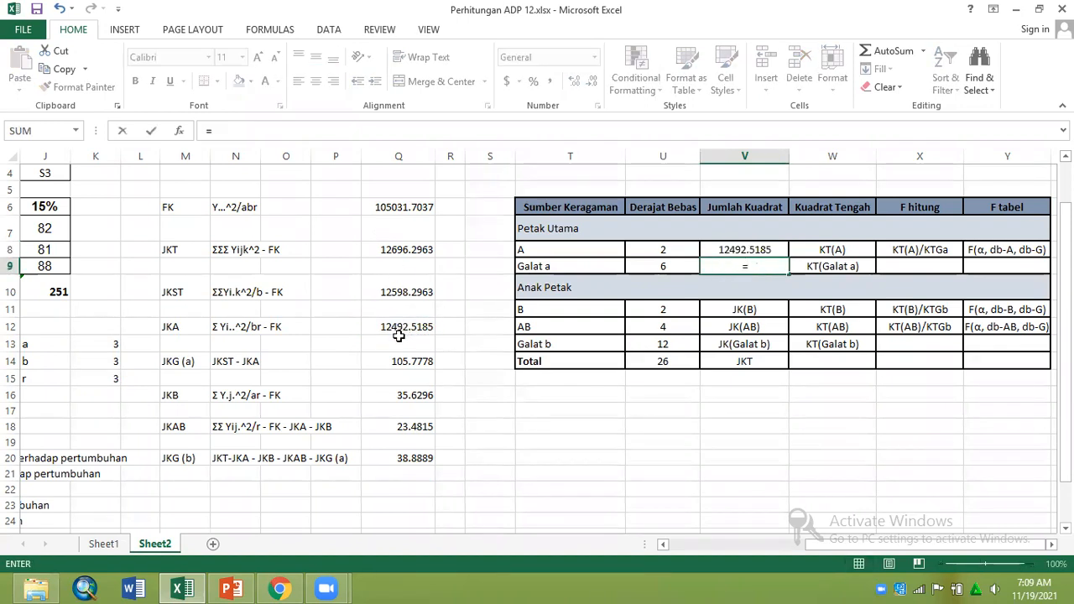
click(393, 361)
key(Return)
- Right-align the ANOVA table cells V8:Y9 and V11:Y14
click(804, 296)
drag(764, 248, 973, 267)
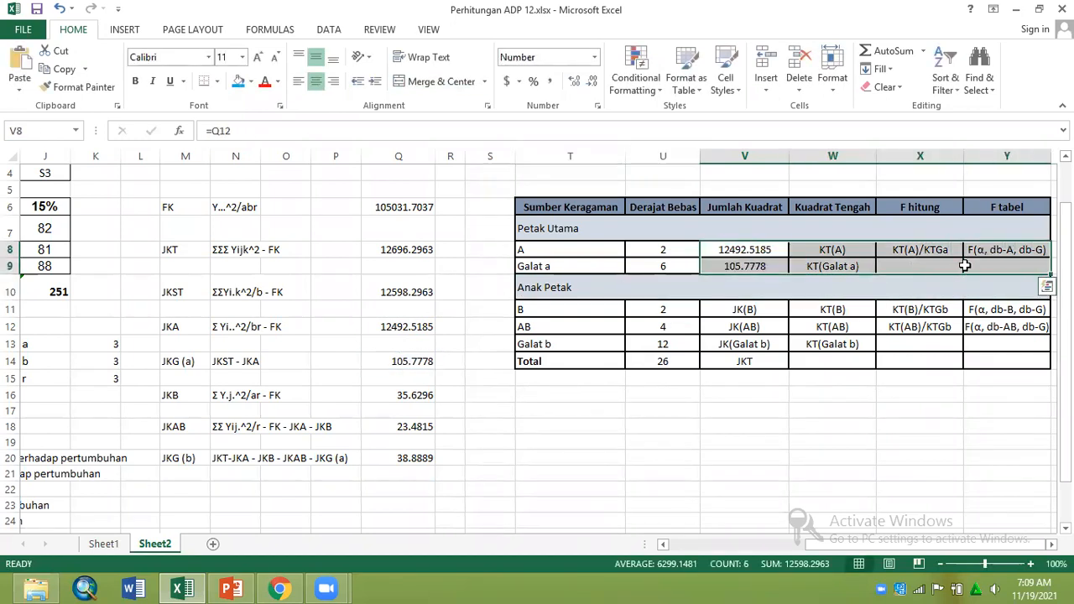
click(333, 80)
click(717, 310)
drag(899, 370, 977, 358)
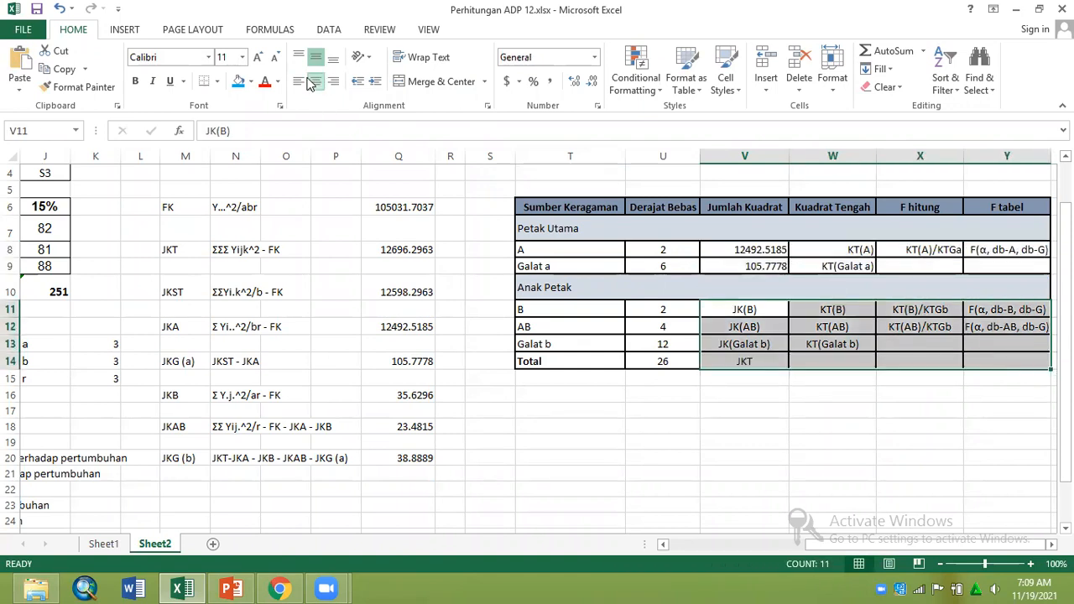
click(333, 80)
- Link the sums of squares for factor B in V11 to =Q16 and for AB in V12 to =Q18
click(740, 309)
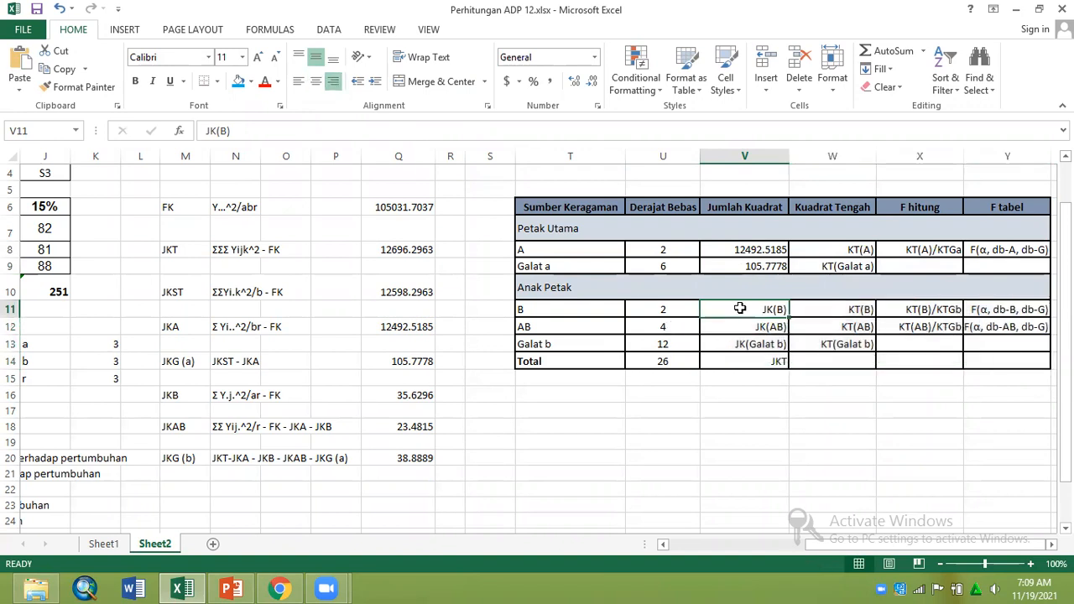
text(=)
click(407, 400)
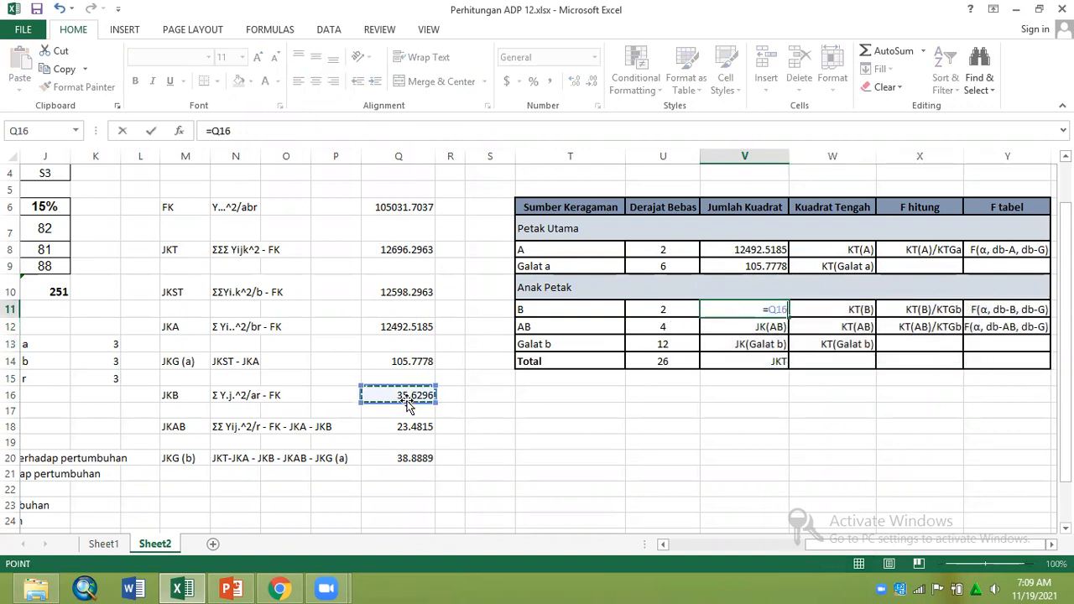
key(Return)
text(=)
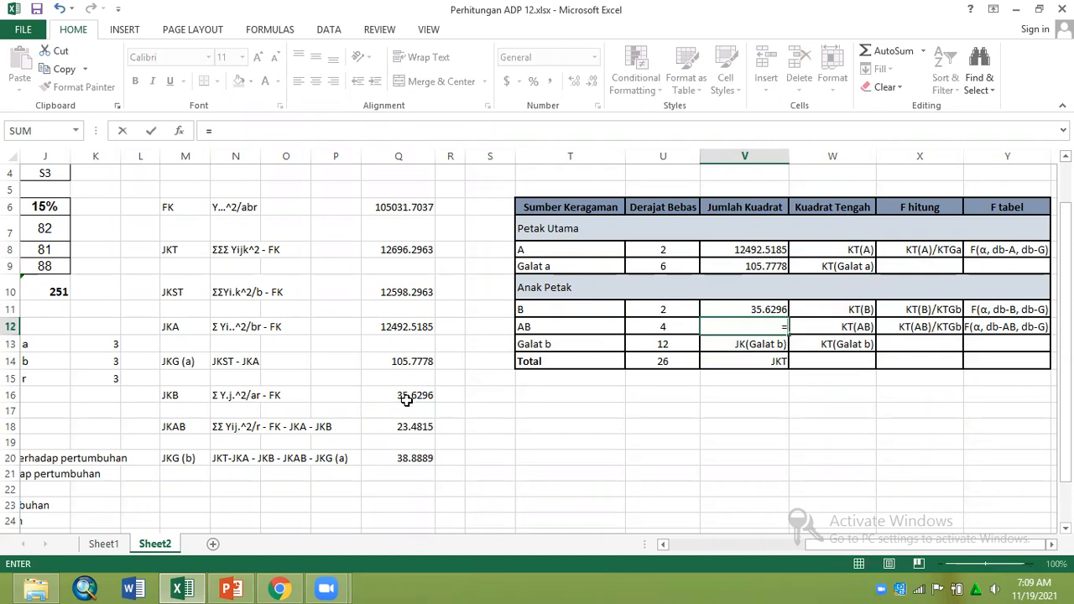
click(407, 426)
key(Return)
- Link the sum of squares for Galat b in V13 to =Q20 and the total in V14 to =Q8
text(=)
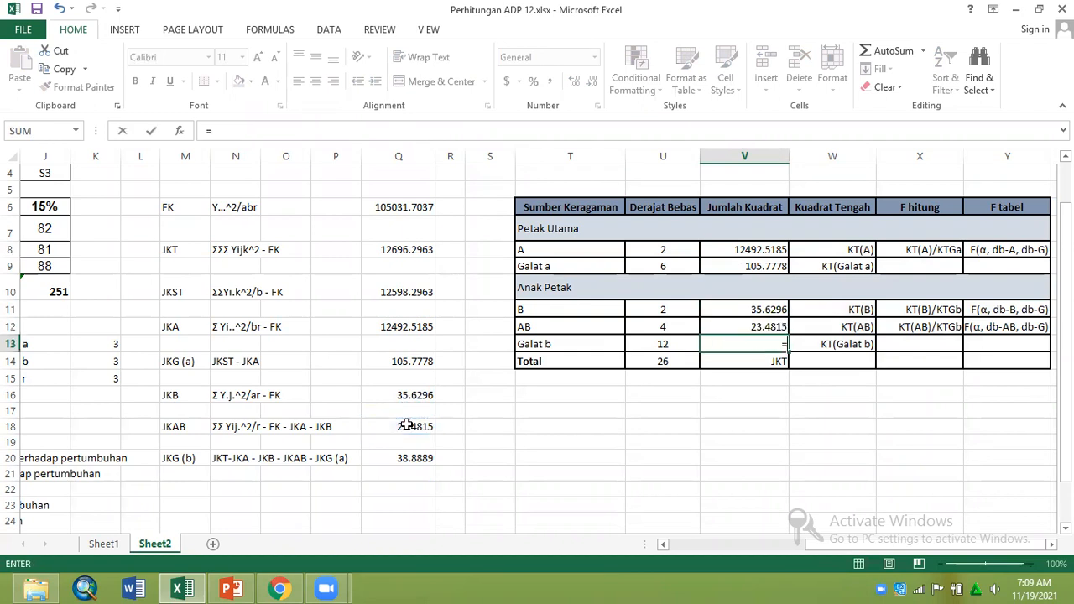
click(406, 458)
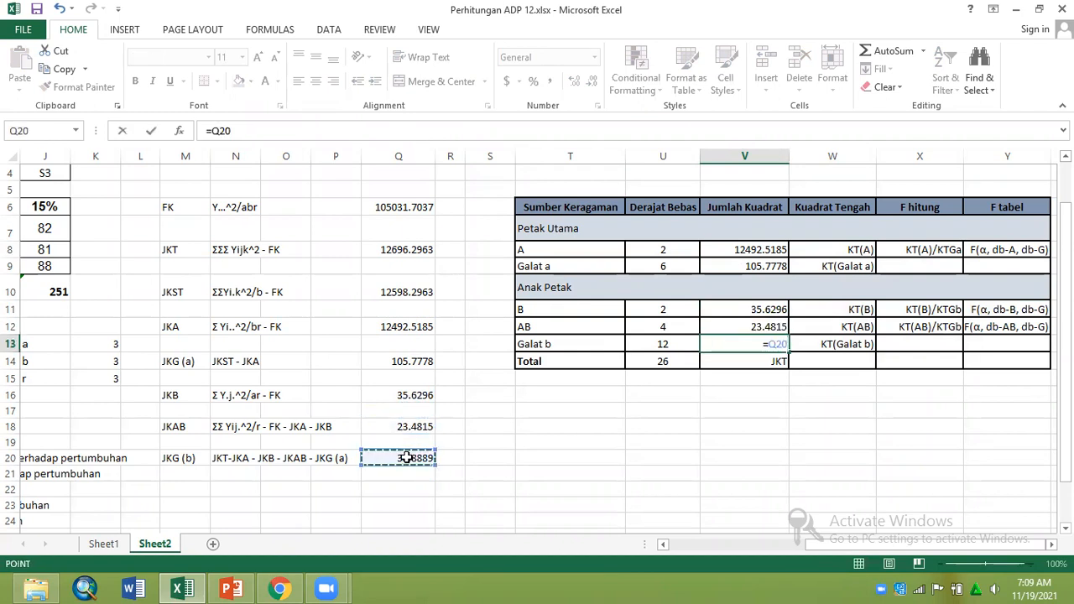
key(Return)
text(=)
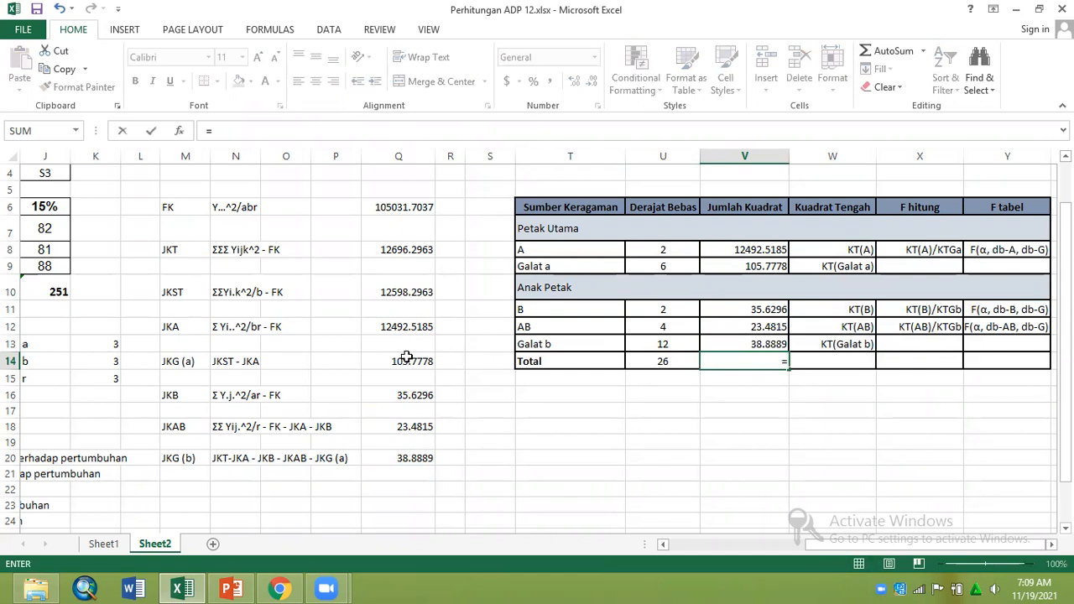
click(387, 248)
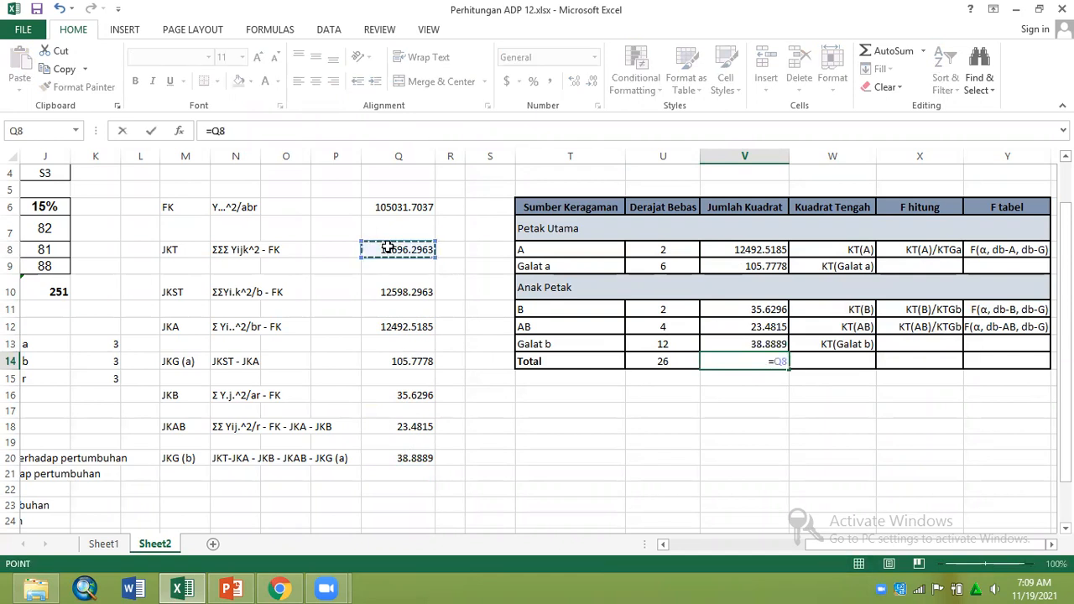
key(Return)
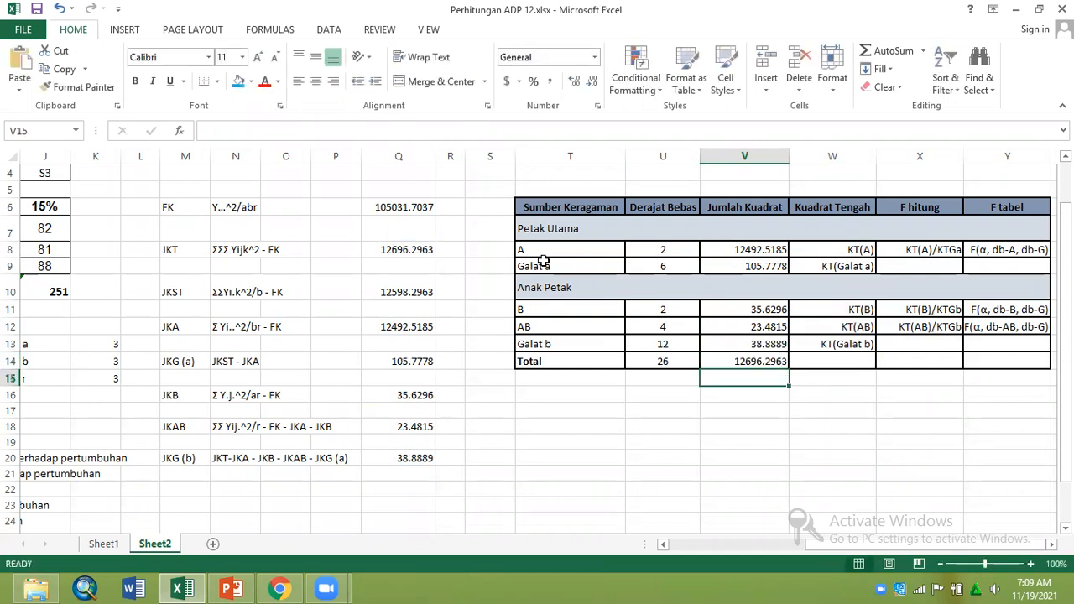
- Calculate the mean square for factor A in W8 with the formula =V8/U8
click(820, 249)
text(=)
click(758, 240)
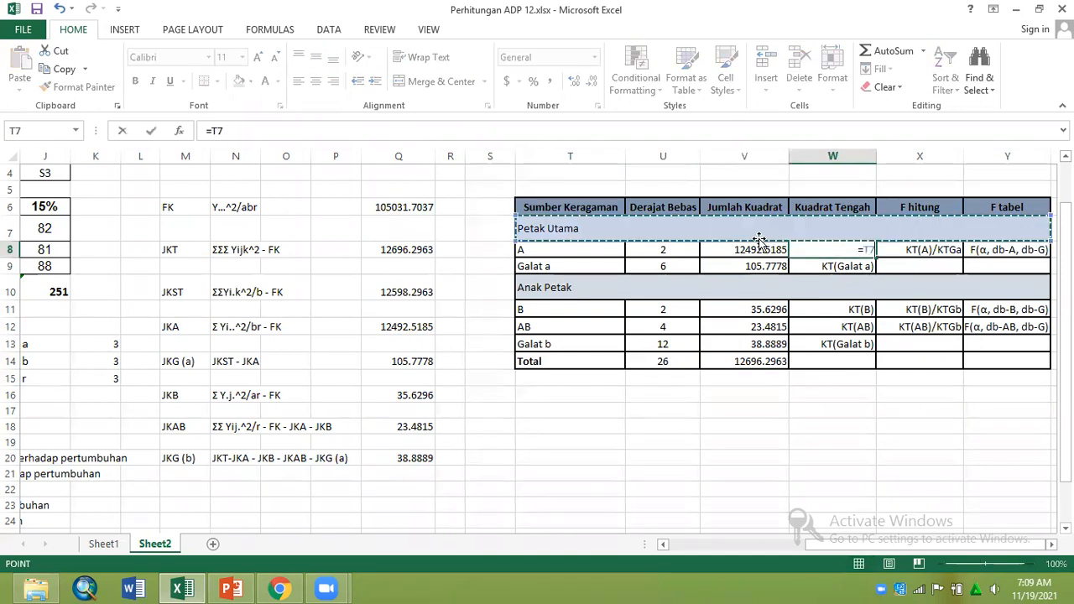
click(757, 249)
text(/)
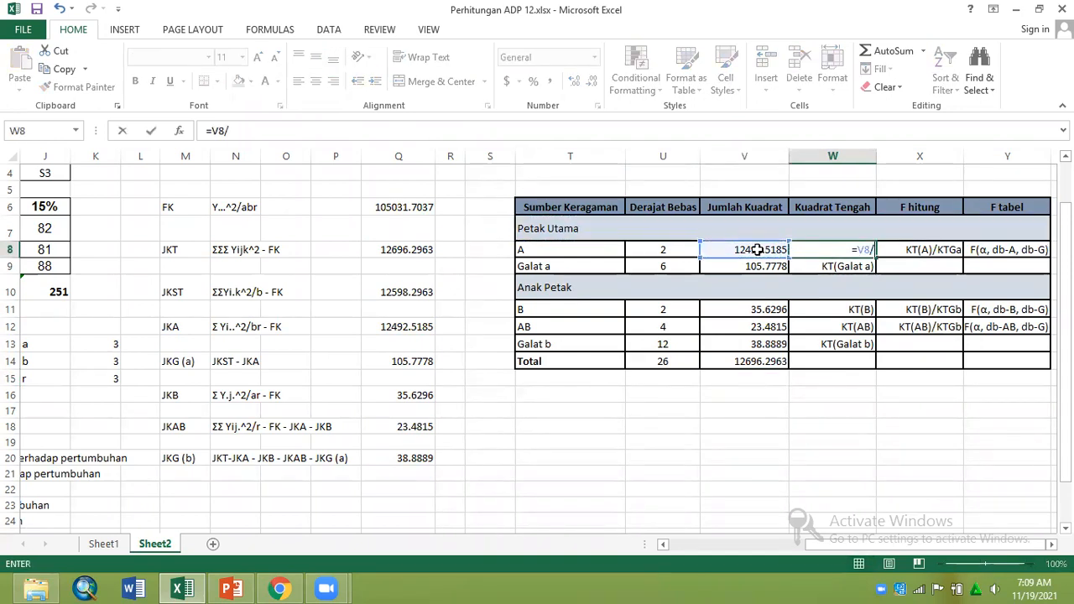
click(675, 249)
key(Return)
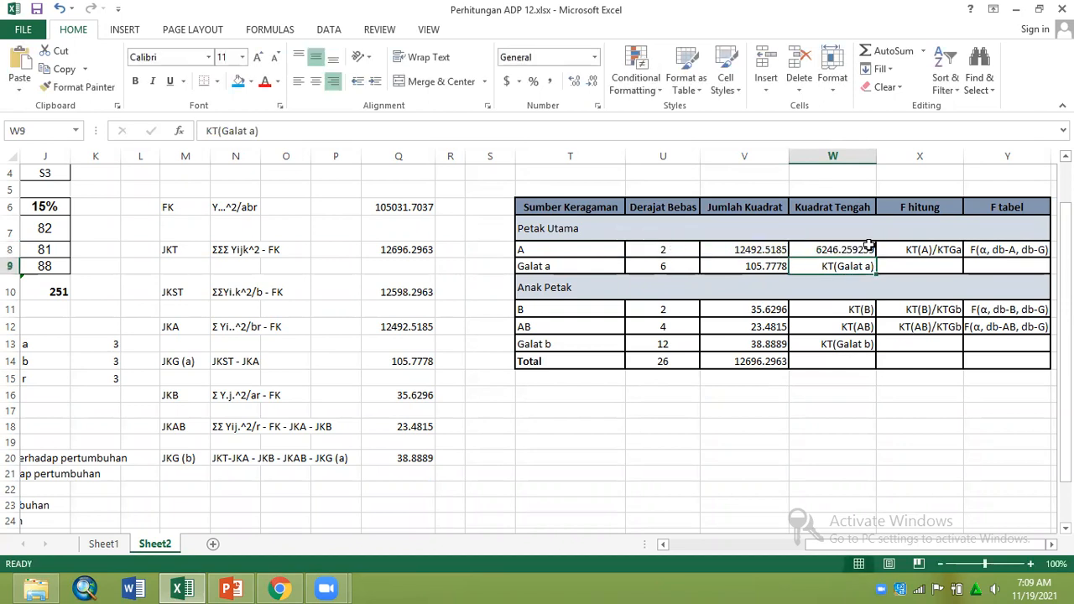
- Fill the mean square formula from W8 into W9 for Galat a and show both values with four decimals
click(873, 245)
drag(876, 257, 876, 272)
click(591, 82)
click(590, 82)
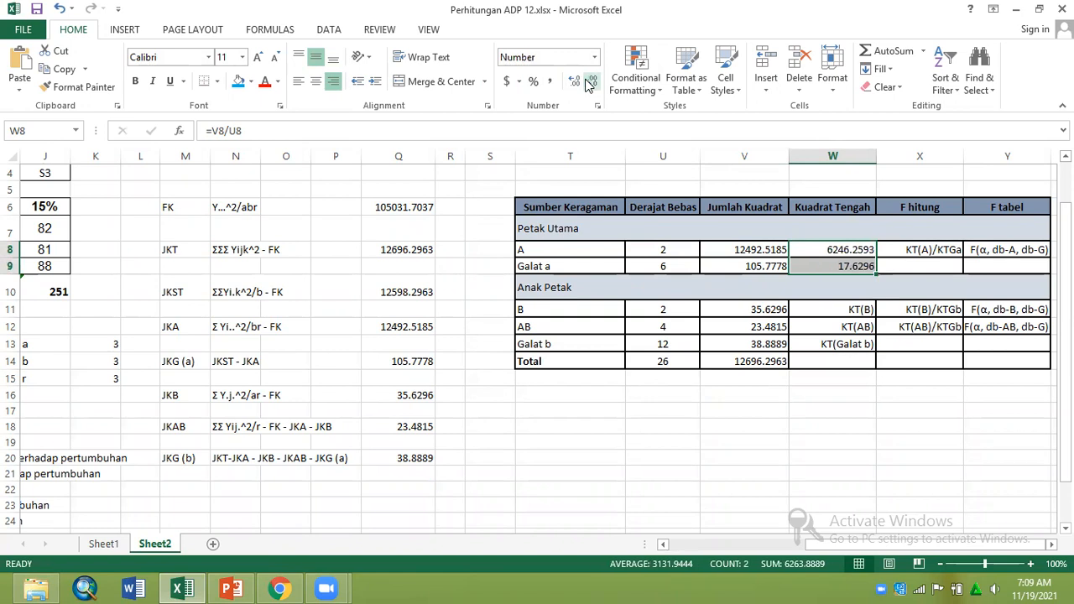
- Calculate the mean square for factor B in W11 with the formula =V11/U11
click(849, 311)
text(=)
click(771, 313)
text(/)
click(671, 310)
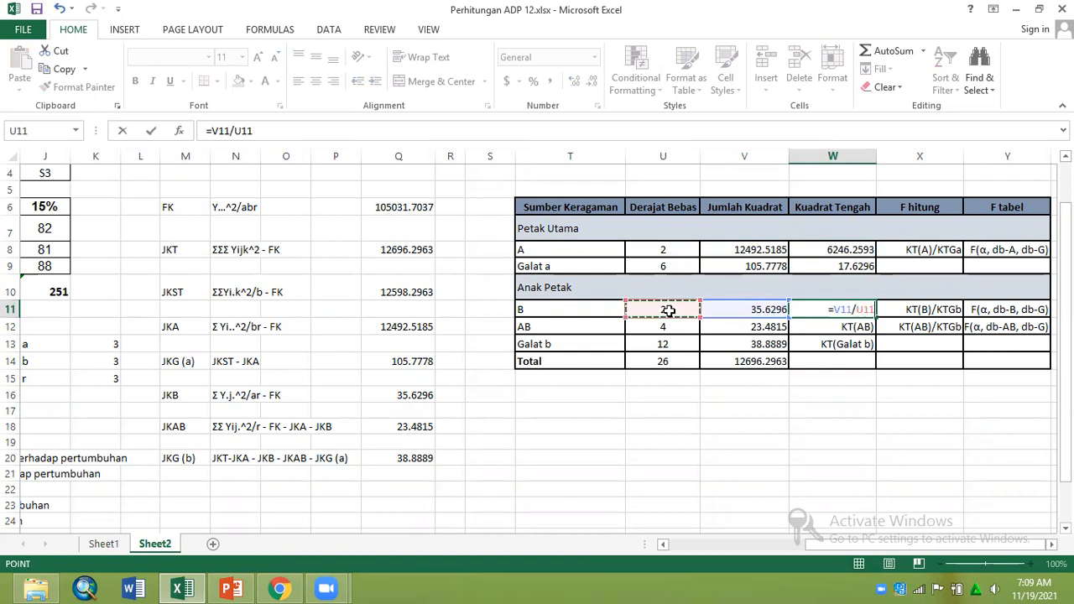
key(Return)
- Fill the mean square formula from W11 through W13 for AB and Galat b, and format W11:W13 with four decimals
click(858, 312)
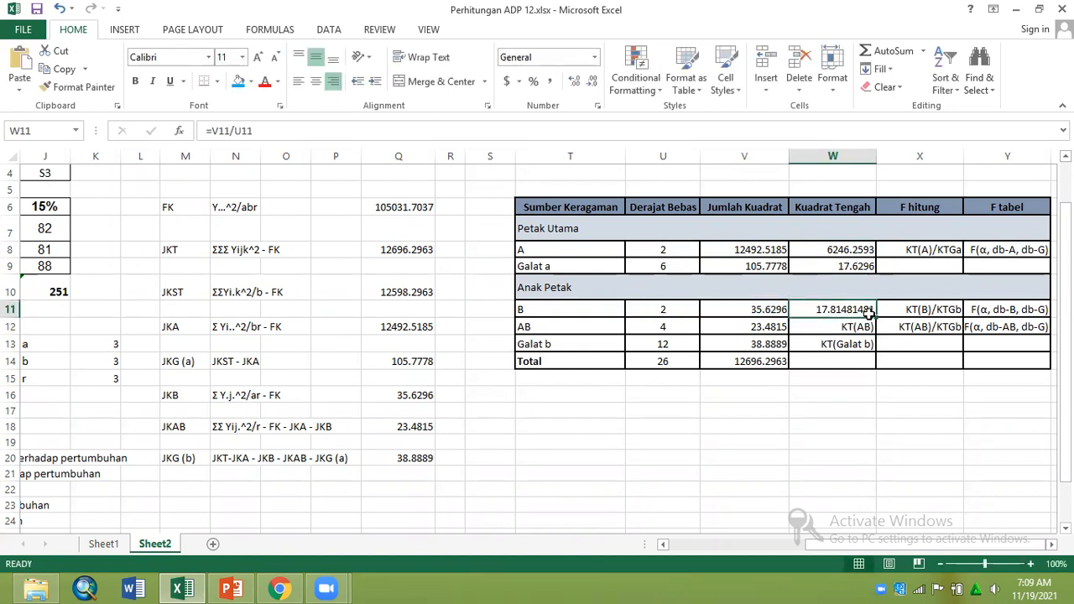
drag(875, 318, 876, 346)
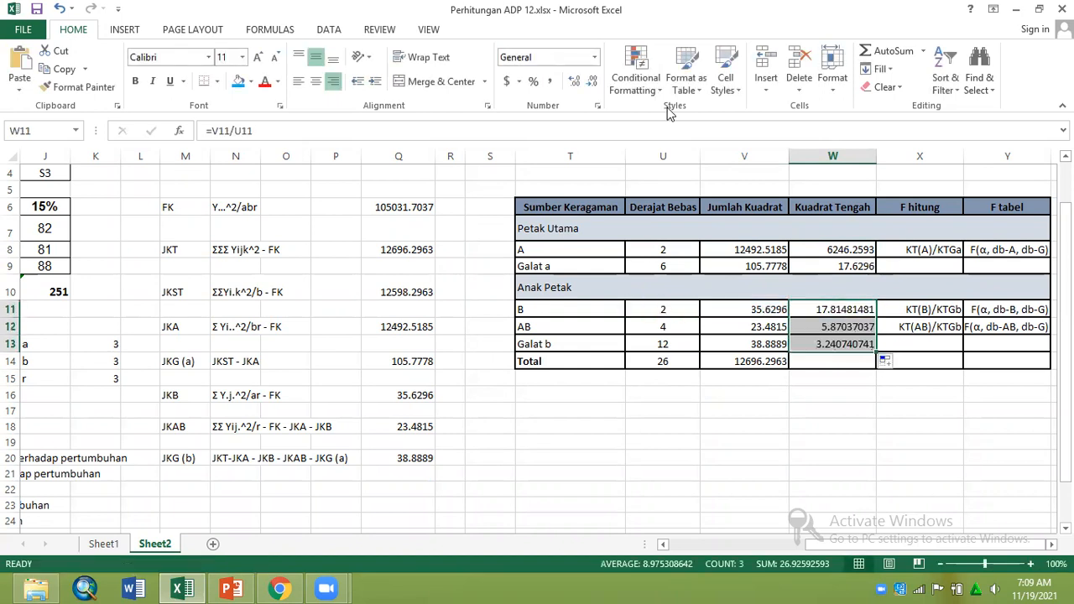
click(591, 83)
click(592, 83)
click(591, 83)
click(591, 83)
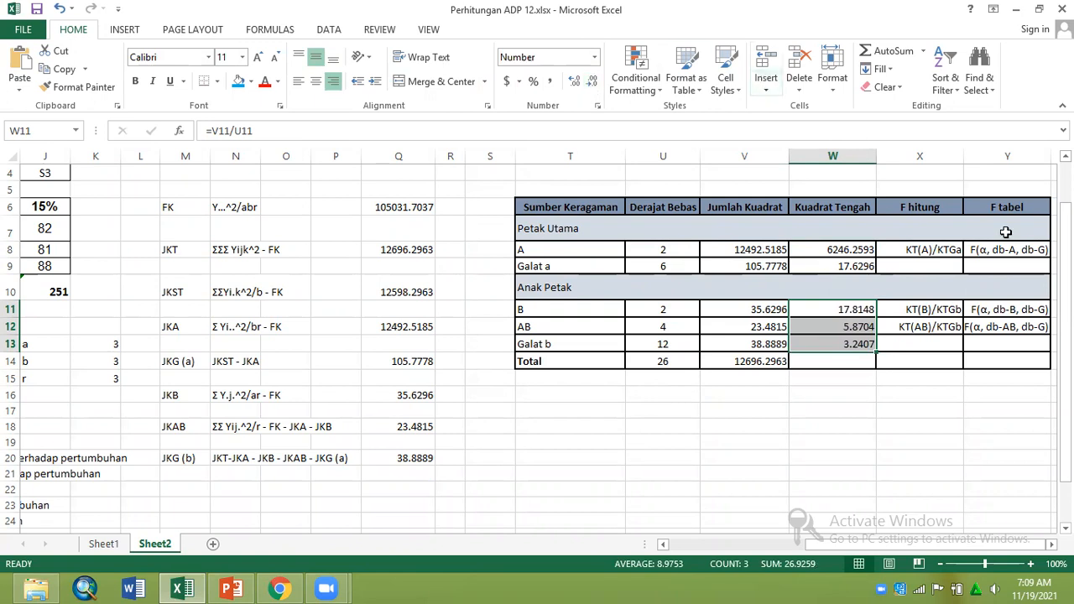
- Calculate F hitung for factor A in X8 with the formula =W8/W9
click(926, 250)
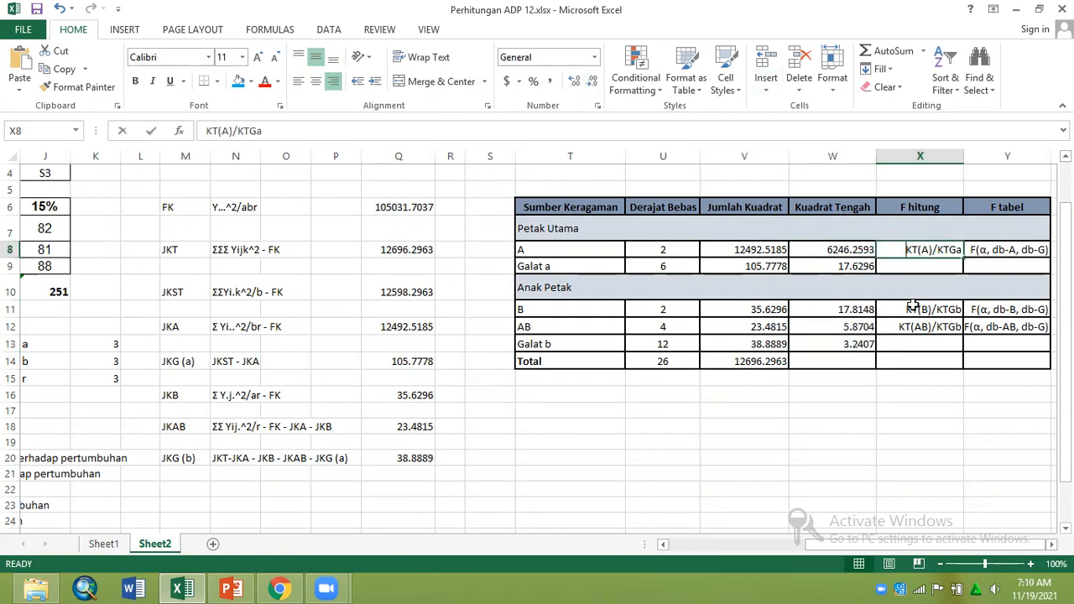
text(=)
click(825, 249)
text(/)
click(823, 266)
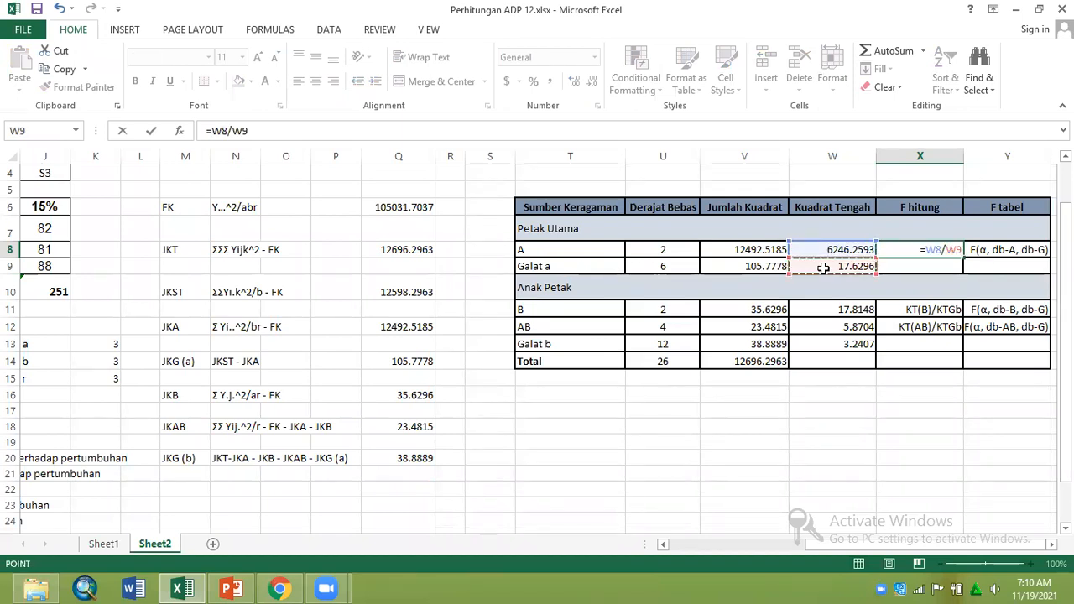
key(Return)
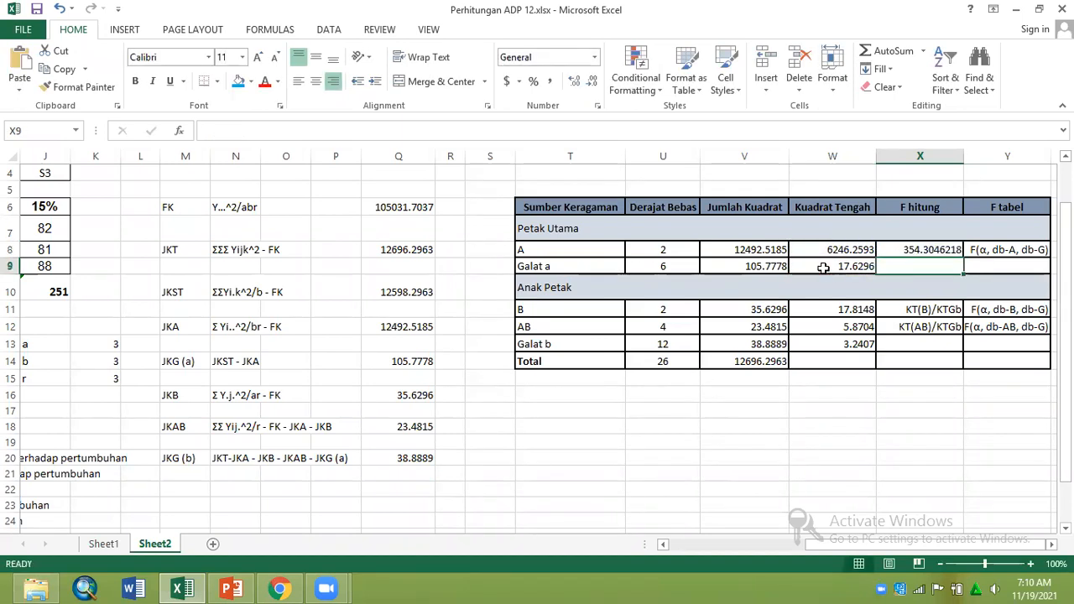
- Calculate F hitung for factor B in X11 with the formula =W11/W13
click(923, 312)
text(=)
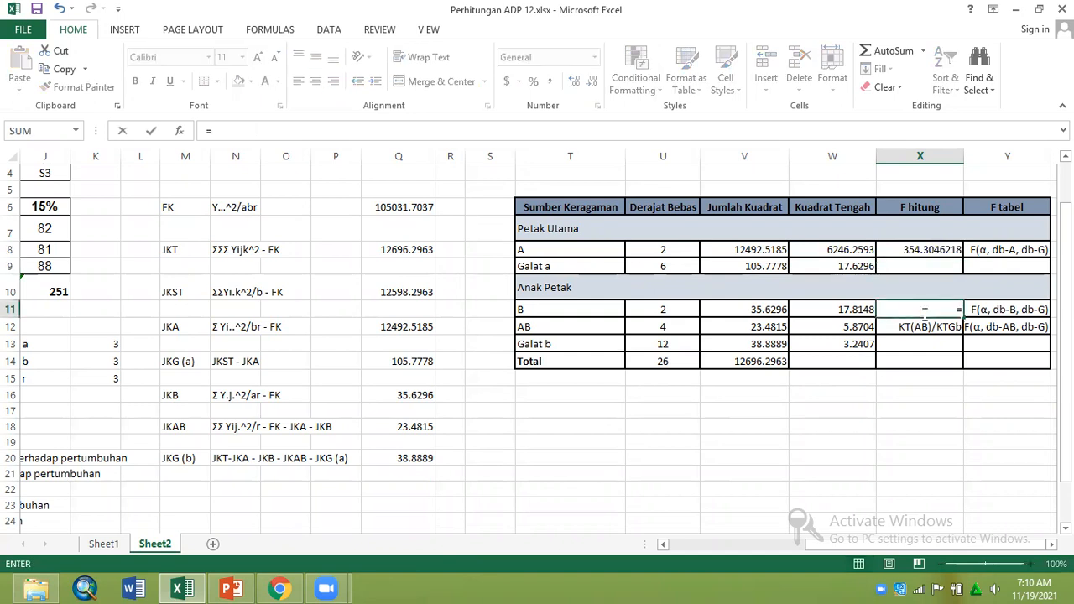
click(863, 309)
text(/)
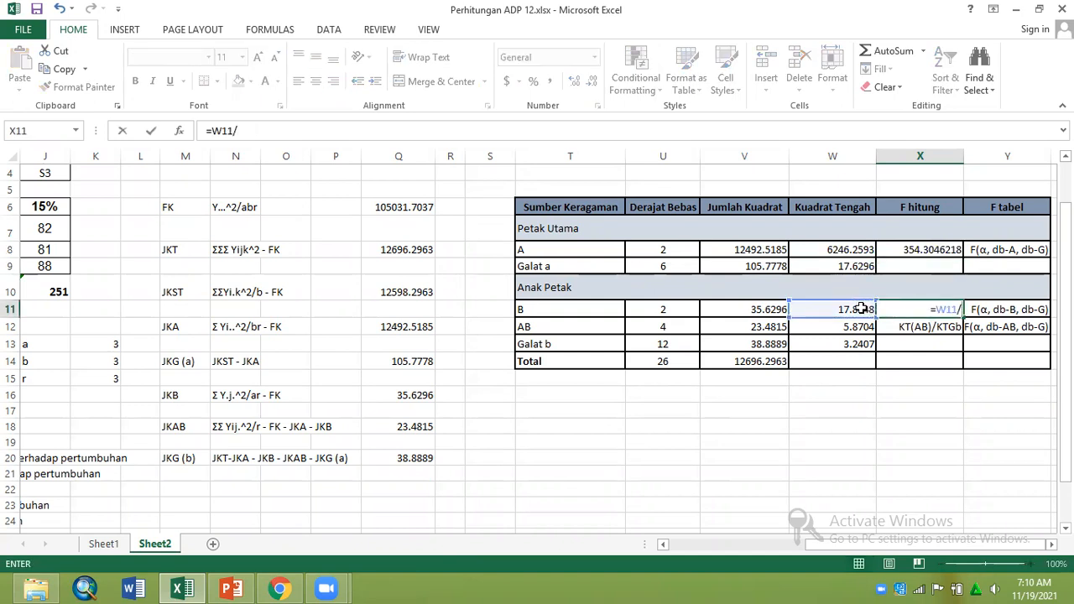
click(840, 342)
key(Return)
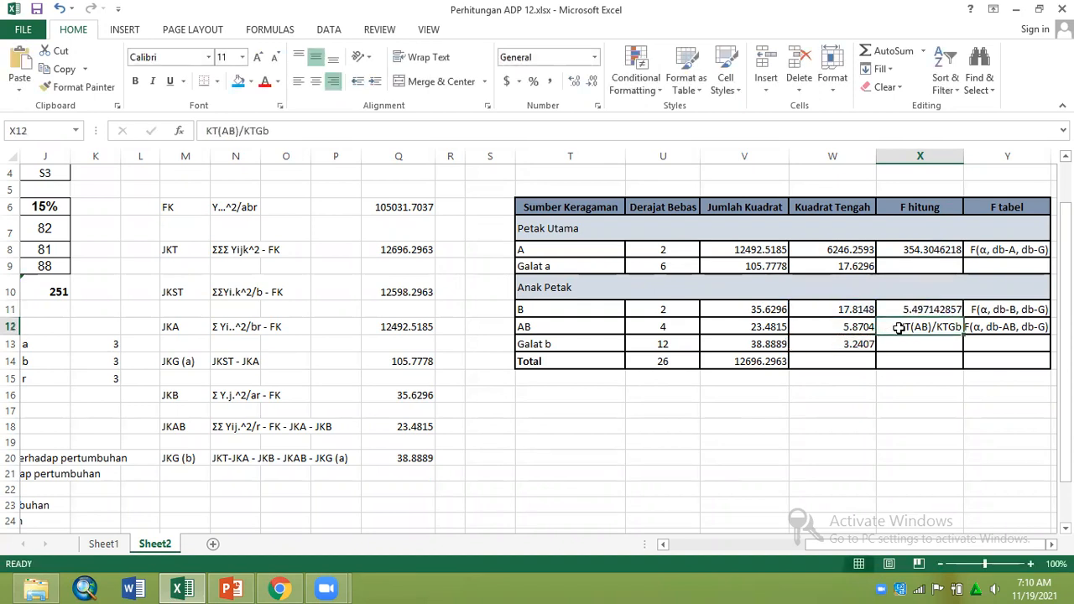
- Calculate F hitung for the AB interaction in X12 with the formula =W12/W13
text(=)
click(853, 328)
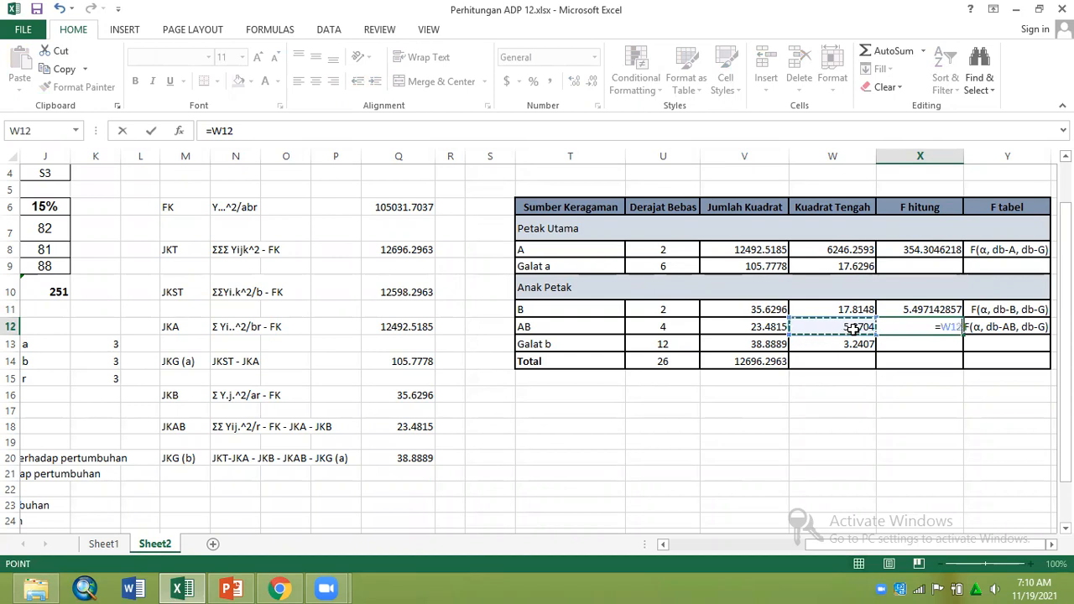
text(/)
click(846, 349)
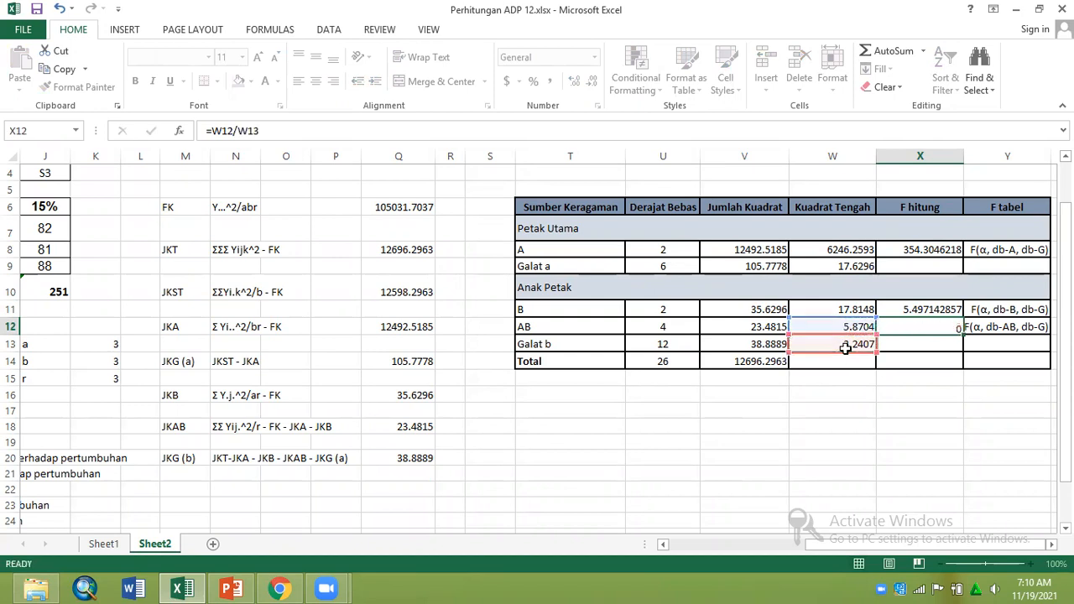
key(Return)
- Show the F hitung values in X8 and X11:X12 with four decimals
click(944, 244)
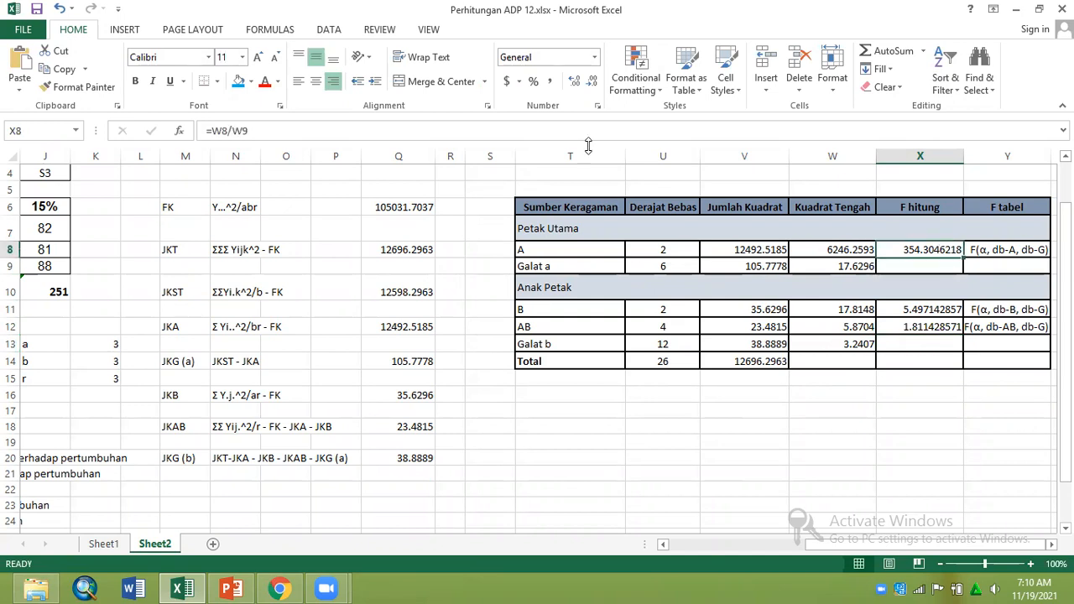
click(593, 89)
click(594, 89)
click(593, 89)
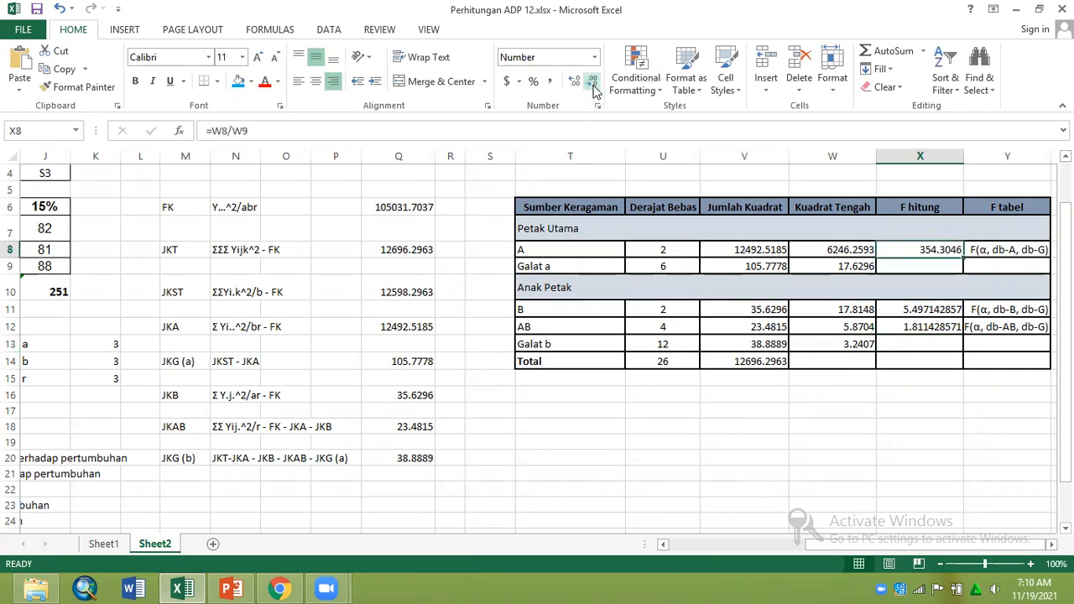
drag(891, 310, 894, 324)
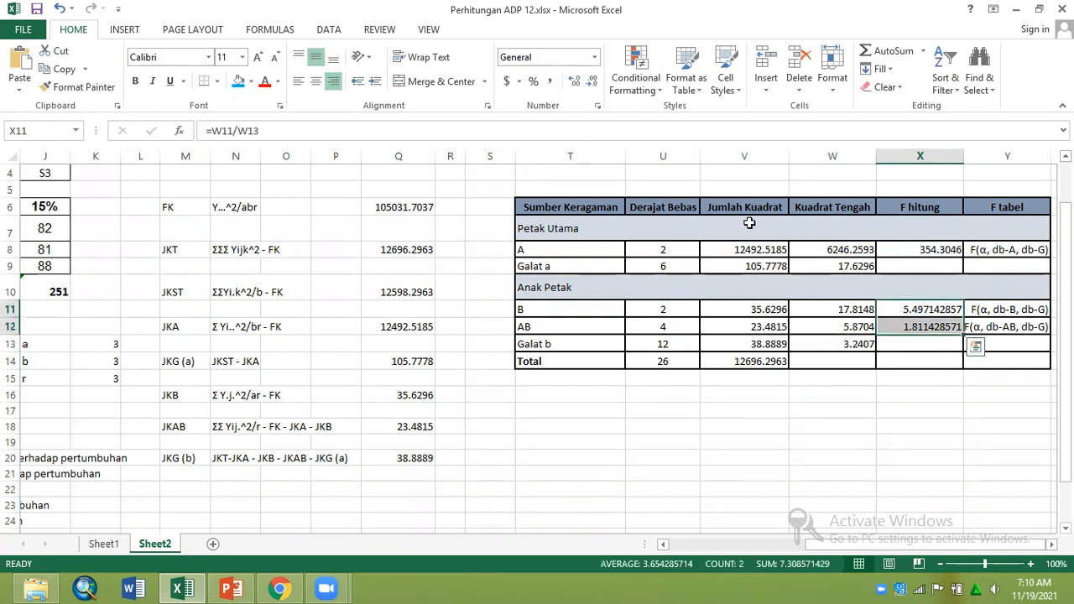
click(591, 82)
click(592, 81)
click(592, 82)
click(591, 81)
click(590, 83)
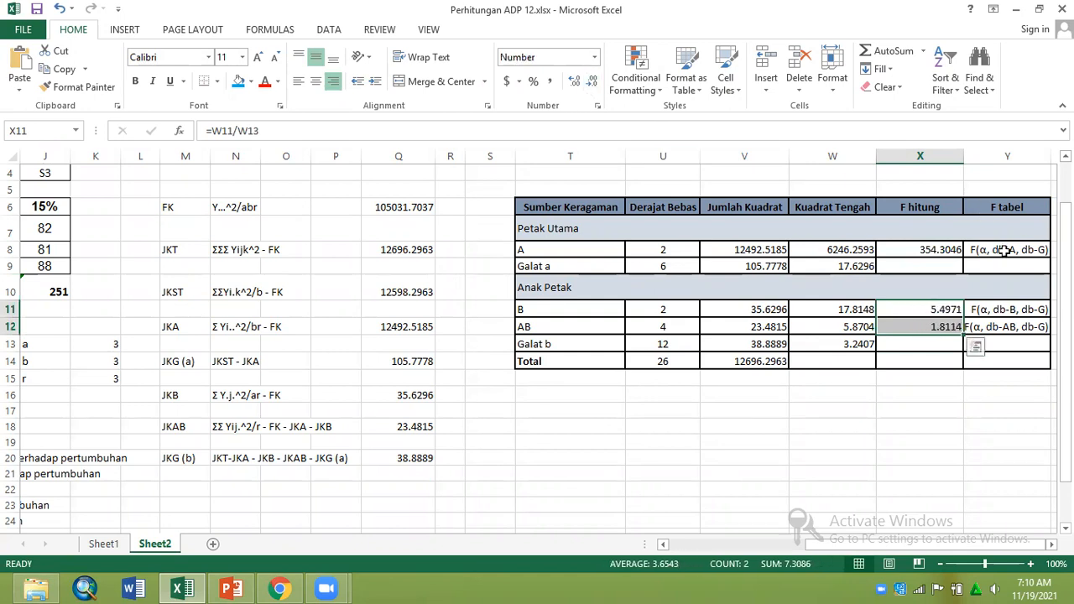
- Calculate F tabel for factor A in Y8 with the formula =FINV(0.05,U8,U9)
click(1005, 252)
text(=)
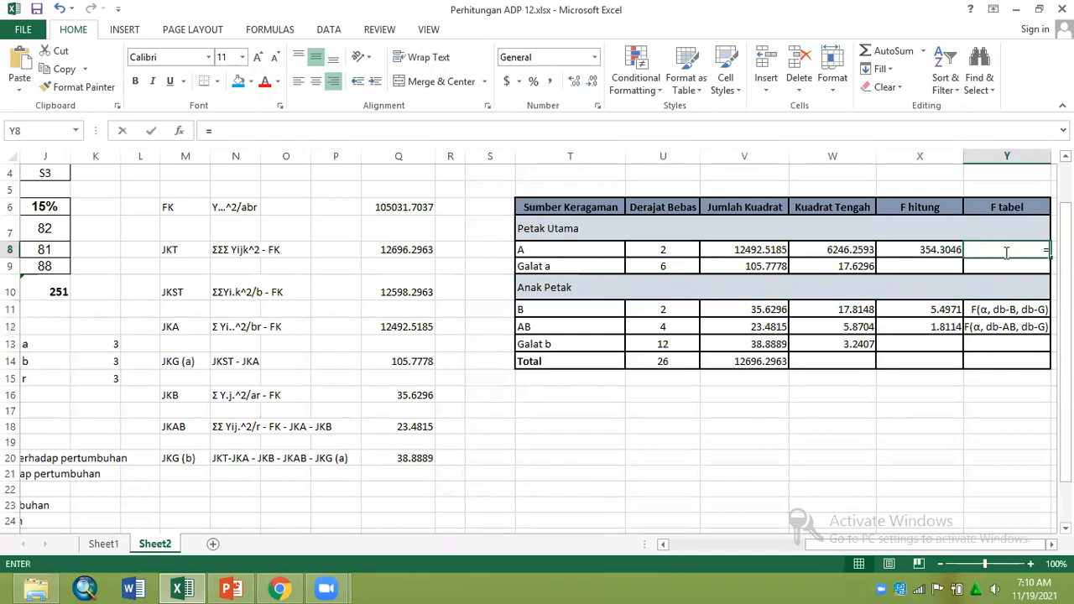
text(()
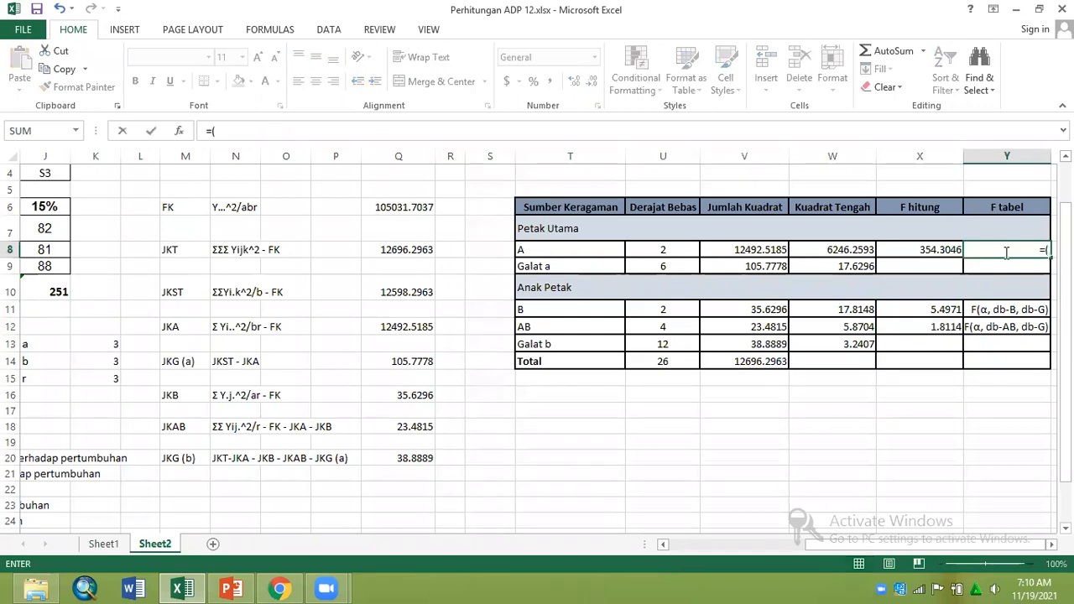
text(Fin)
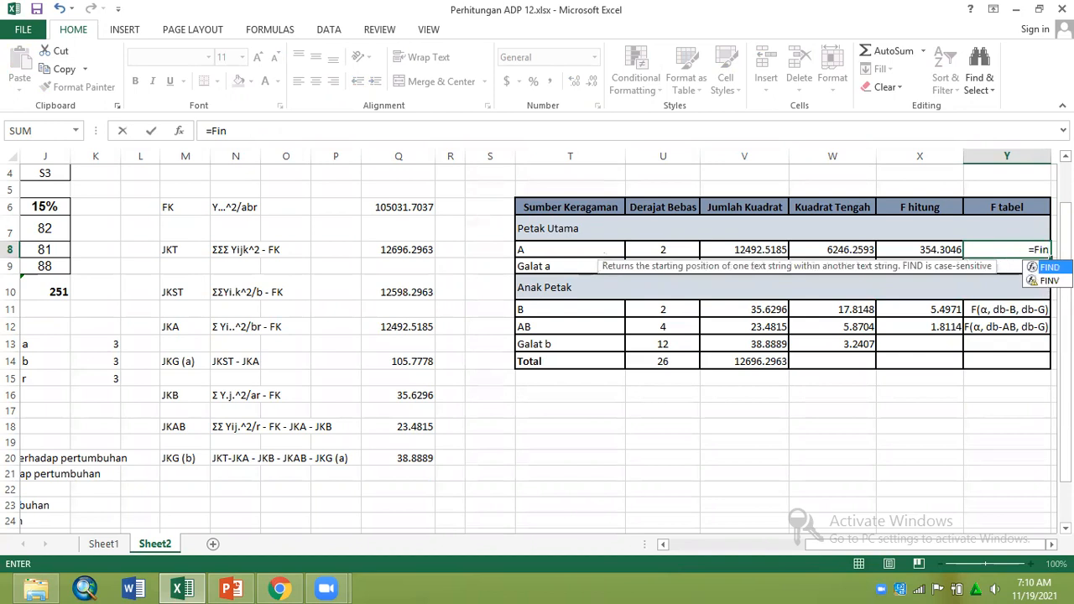
key(Down)
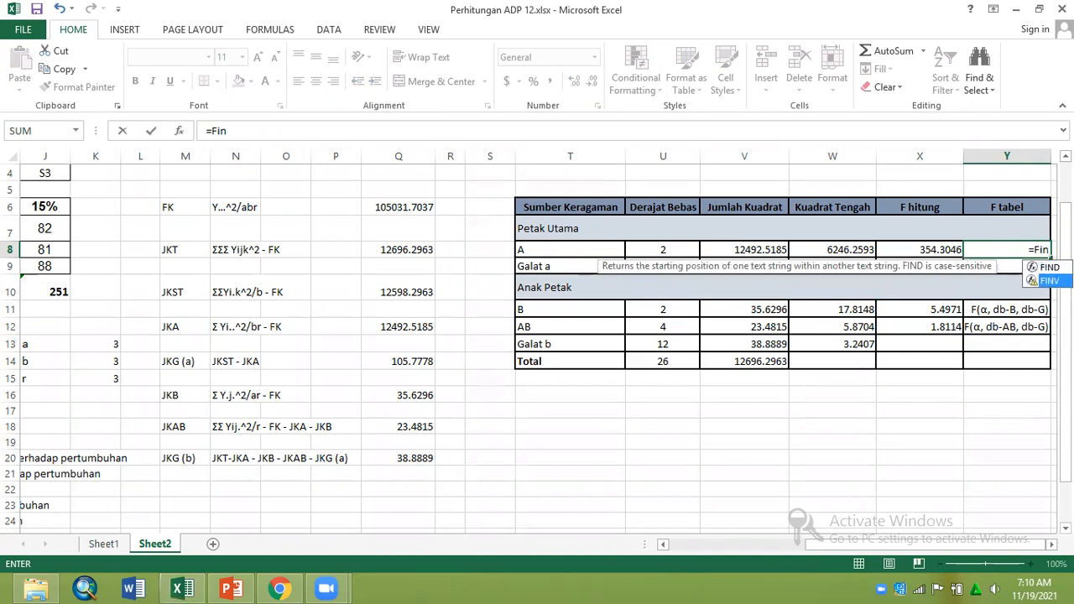
key(Tab)
text(0)
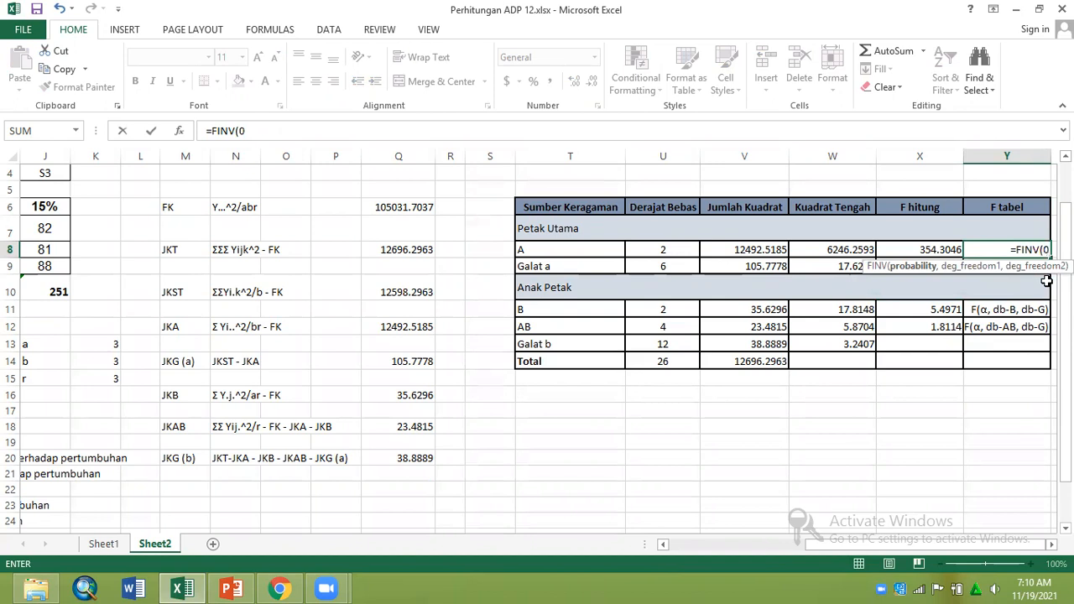
text(.05,)
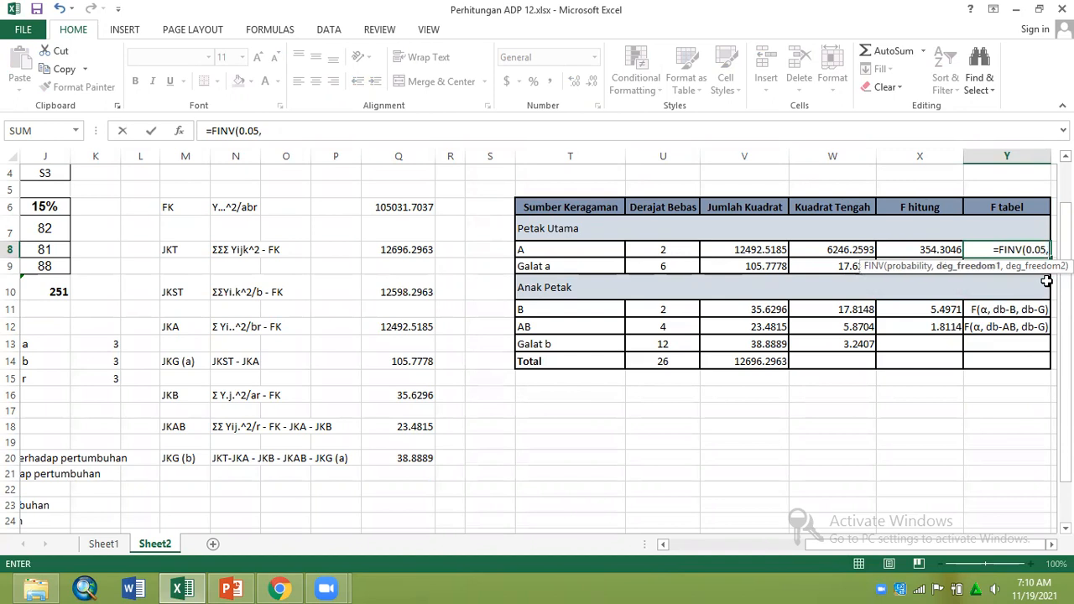
click(658, 250)
text(,)
click(645, 265)
text())
key(Return)
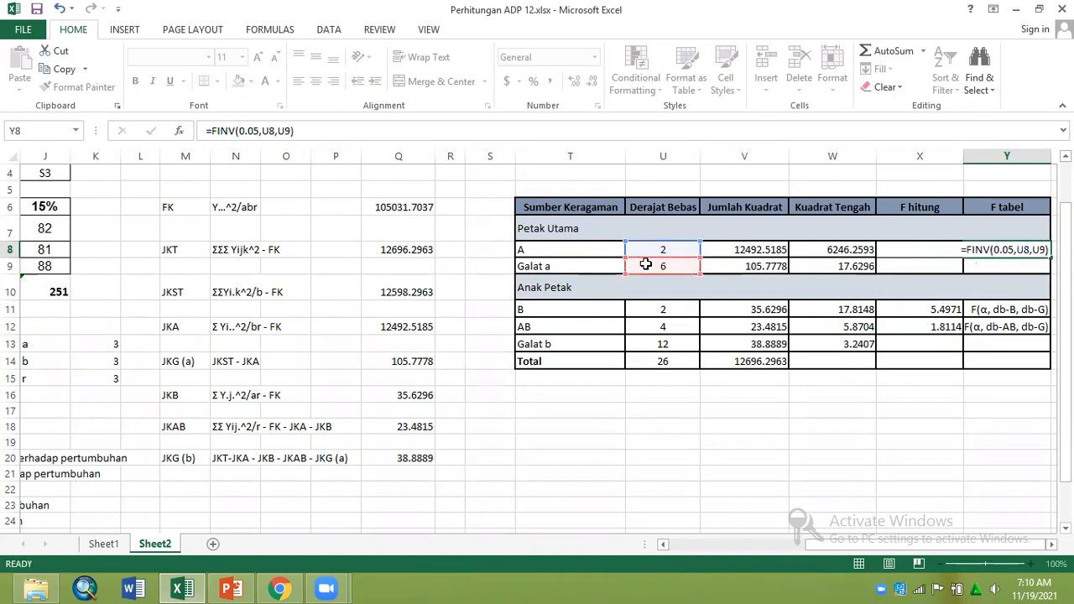
- Calculate F tabel for factor B in Y11 with the formula =FINV(0.05,U11,U12)
click(1014, 312)
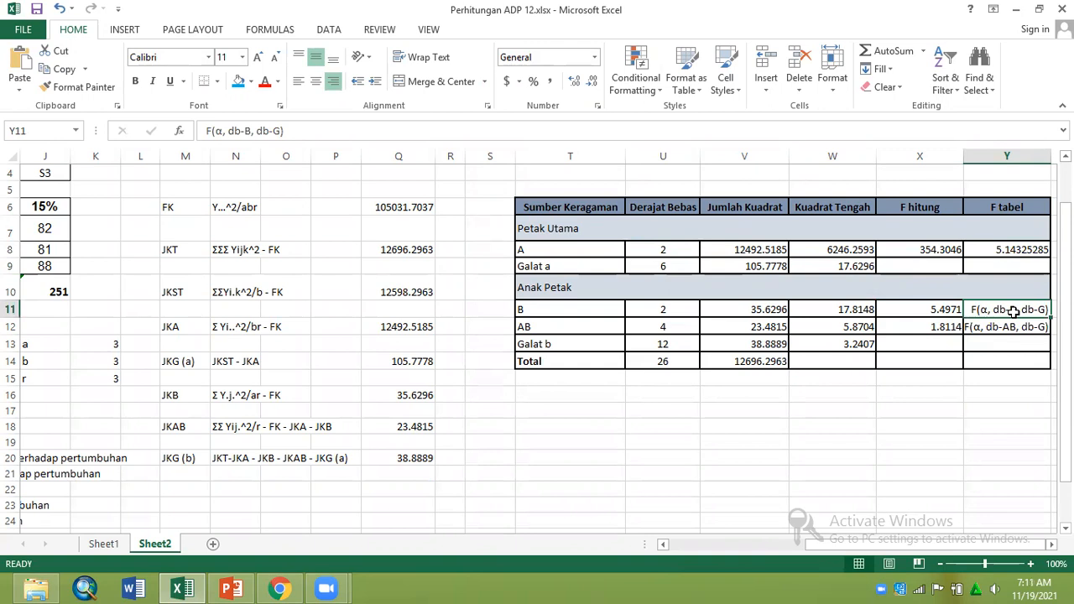
text(=)
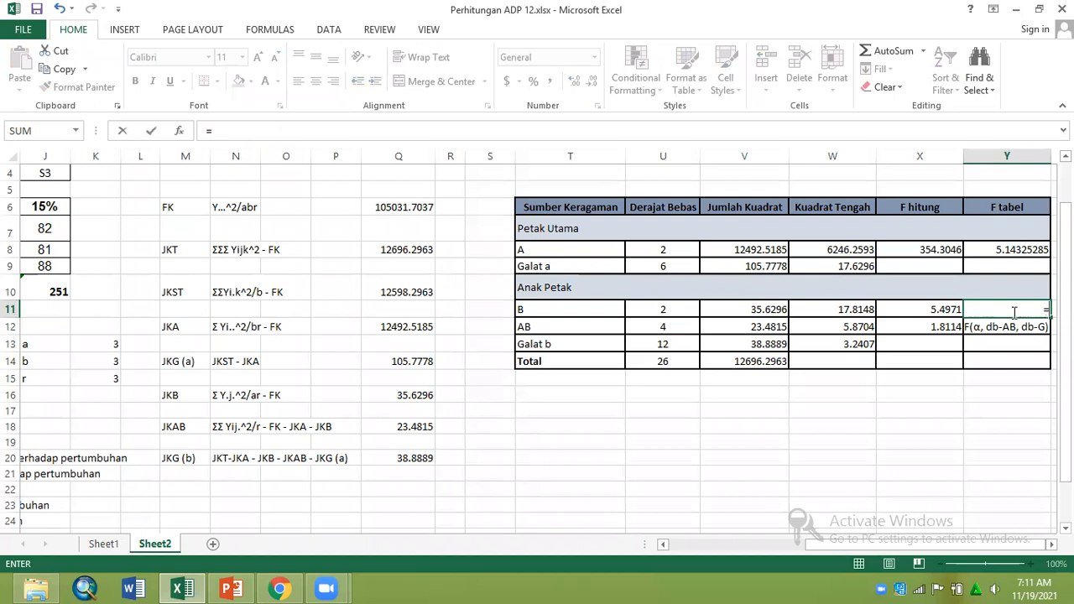
text(finv)
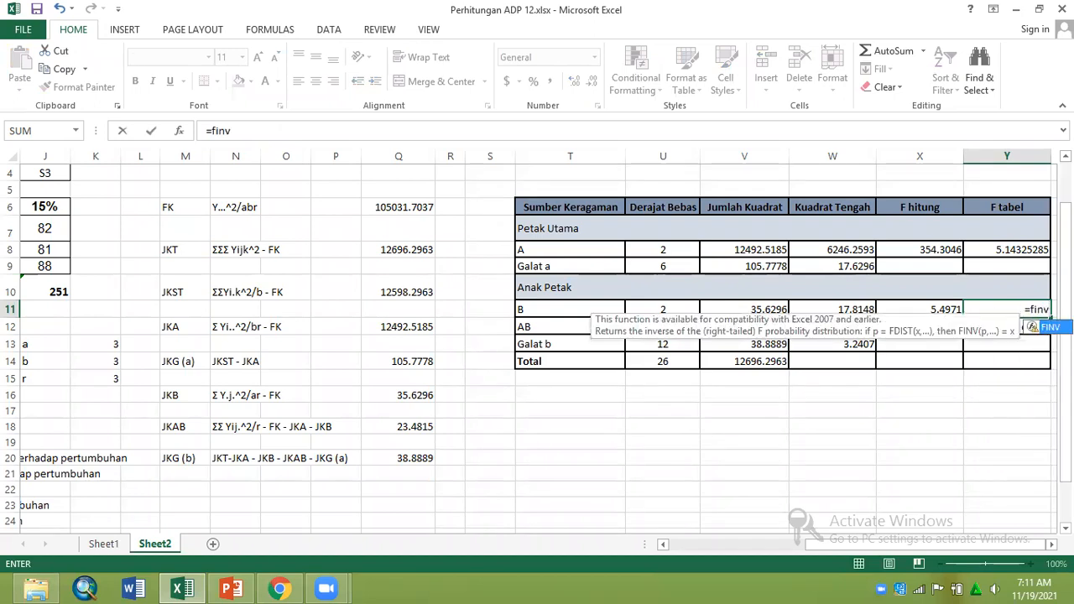
key(Tab)
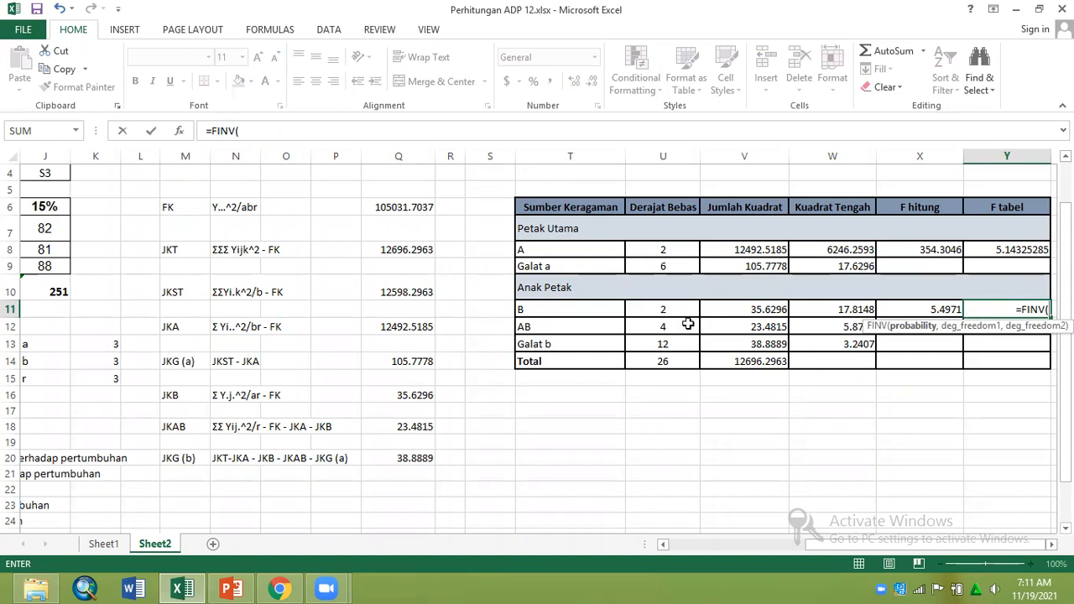
text(0.05,)
click(677, 312)
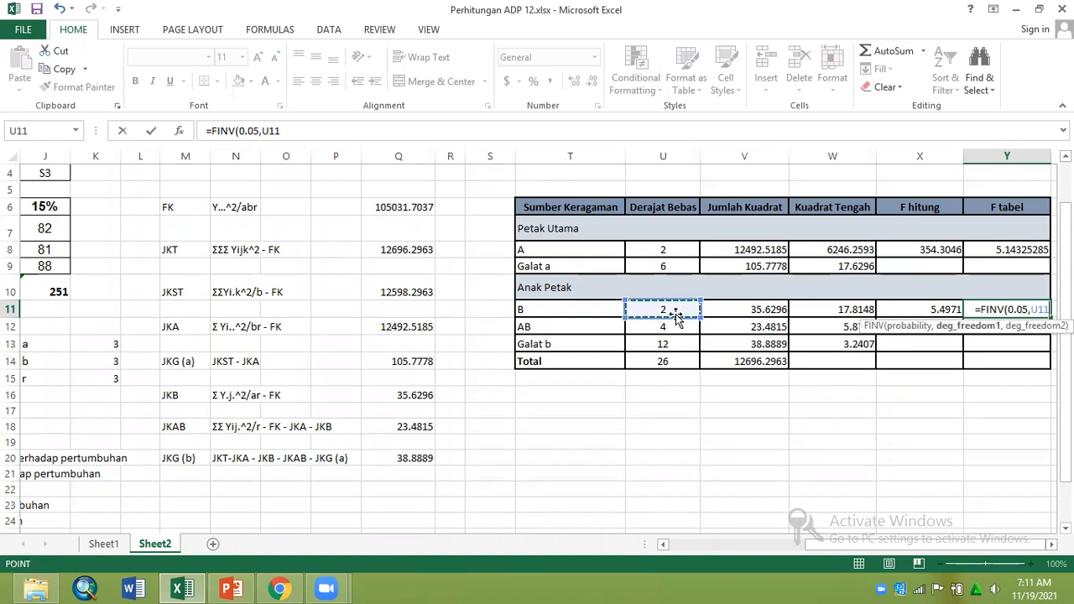
text(,)
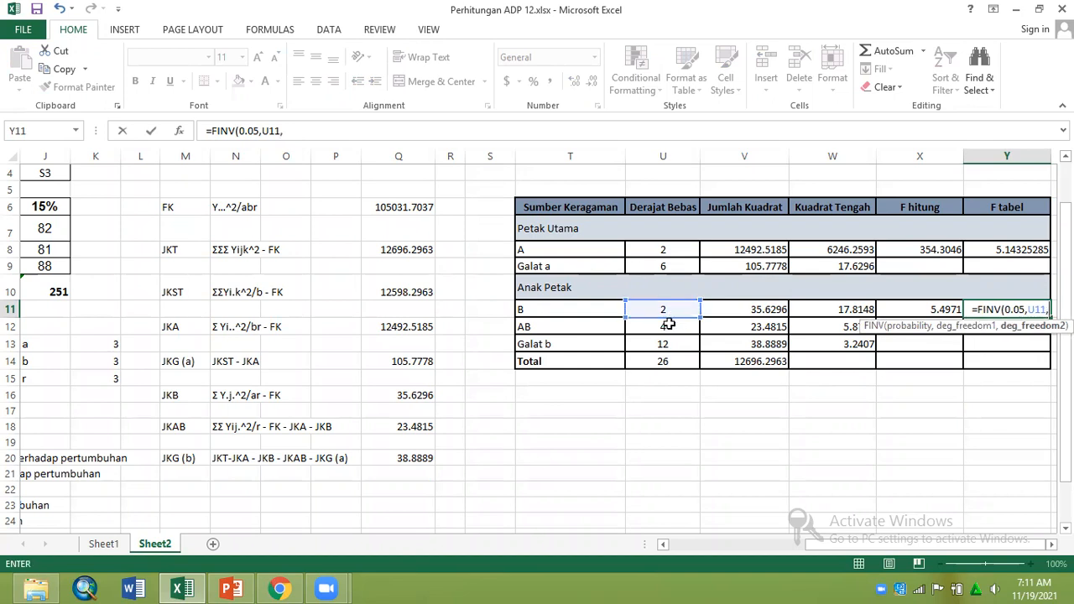
click(669, 327)
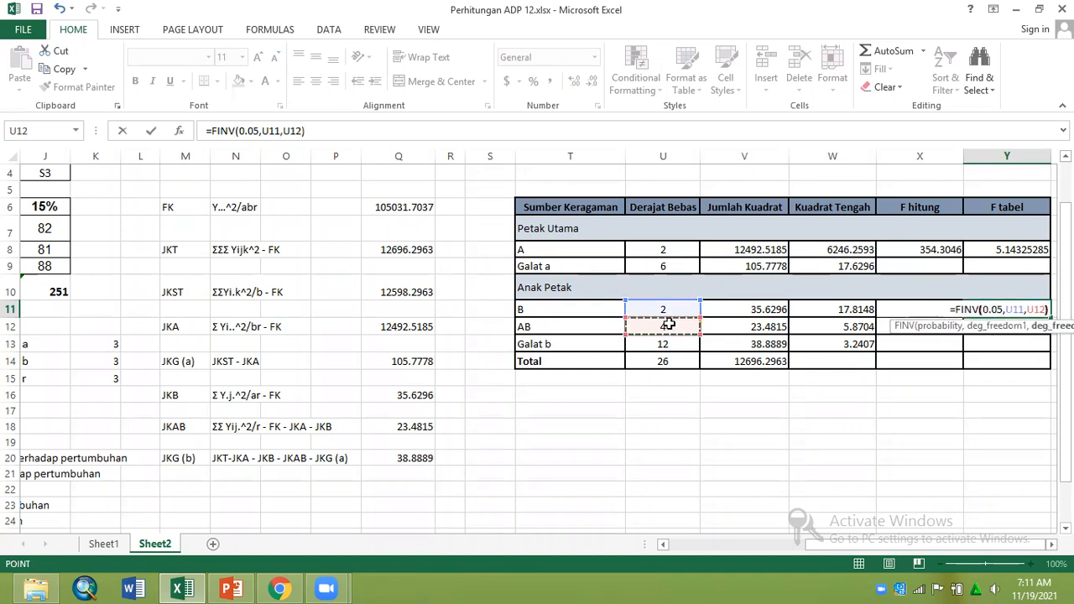
key(Return)
- Calculate F tabel for the AB interaction in Y12 with the formula =FINV(0.05,U12,U13)
text(=)
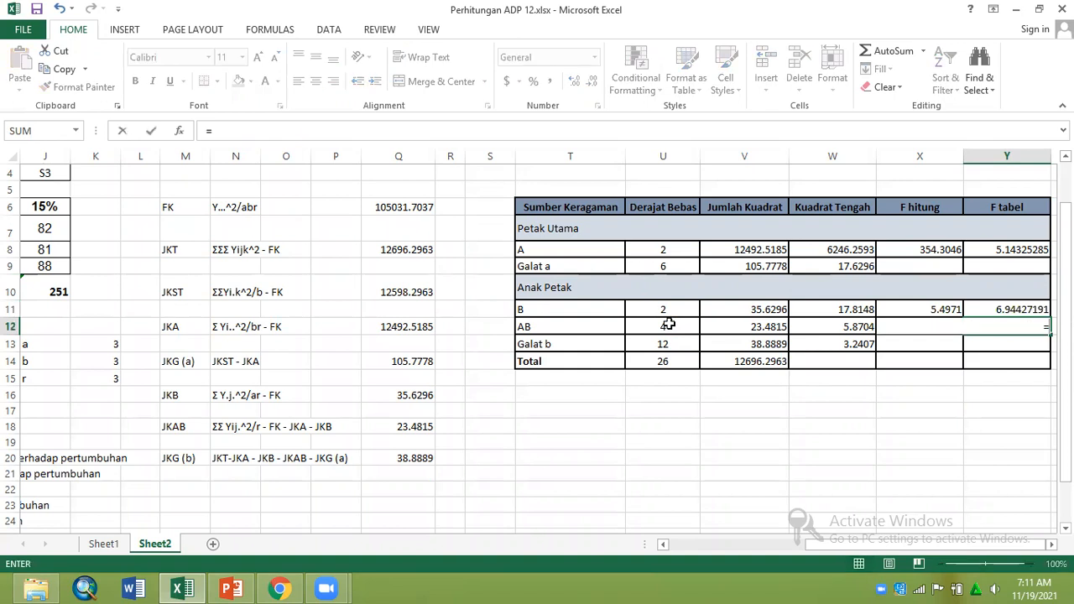
text(finv)
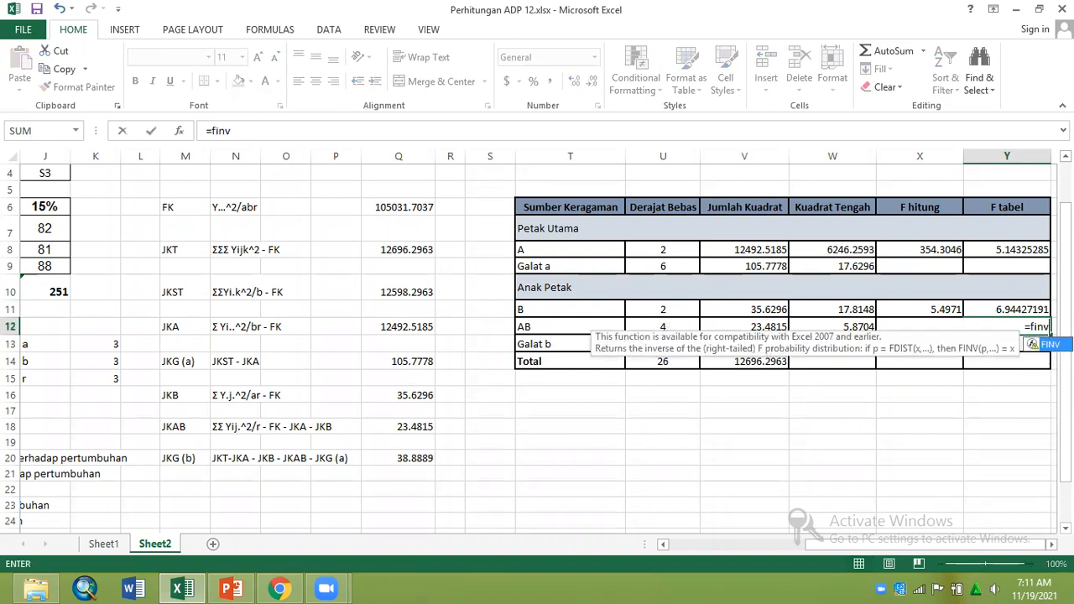
key(Tab)
text(0.05,)
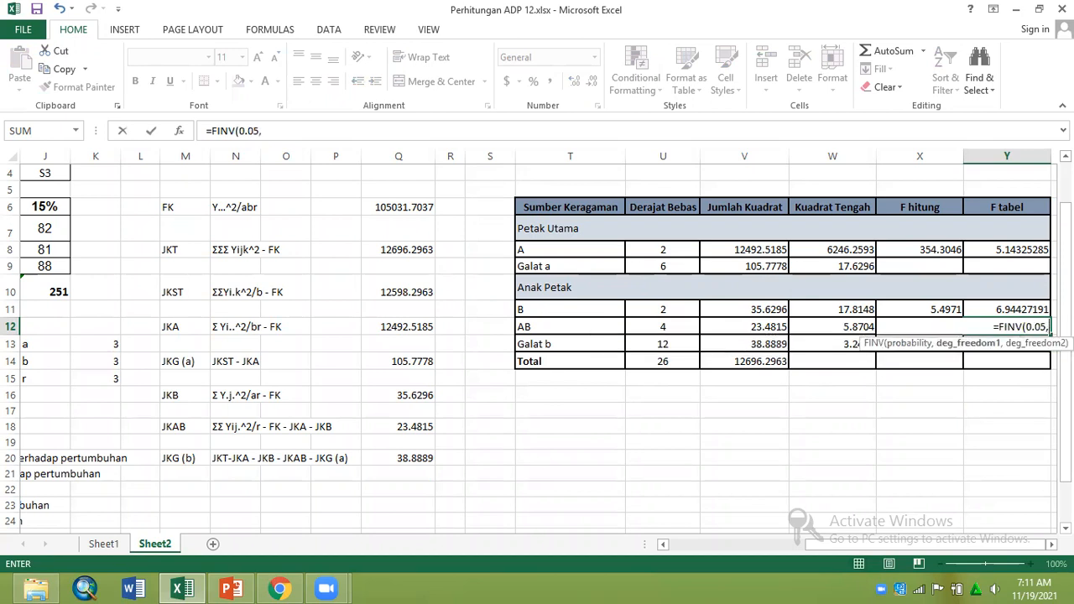
click(687, 329)
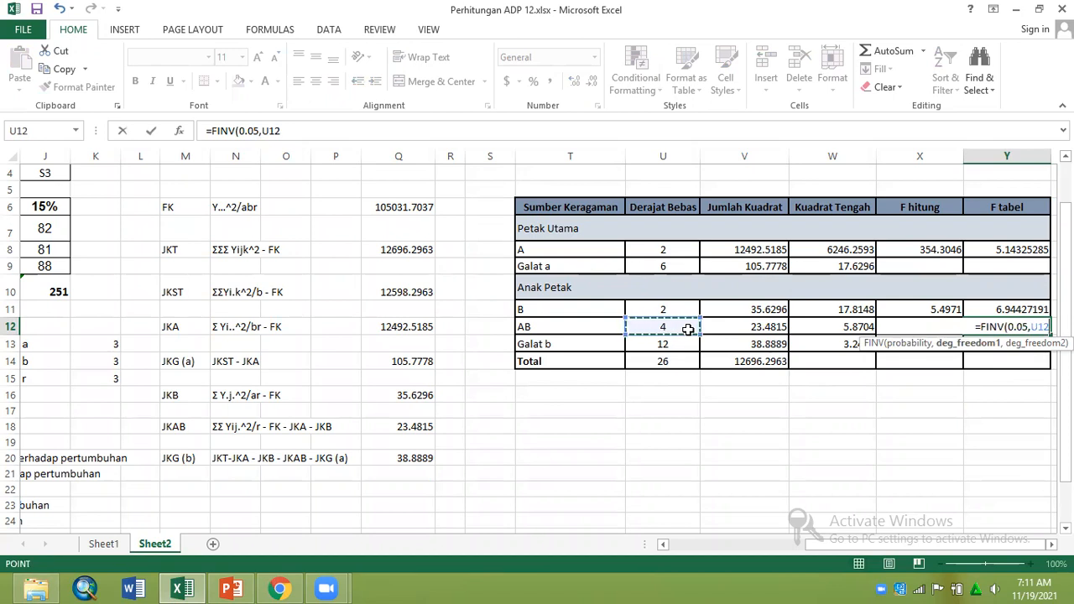
text(,)
click(672, 343)
text())
key(Return)
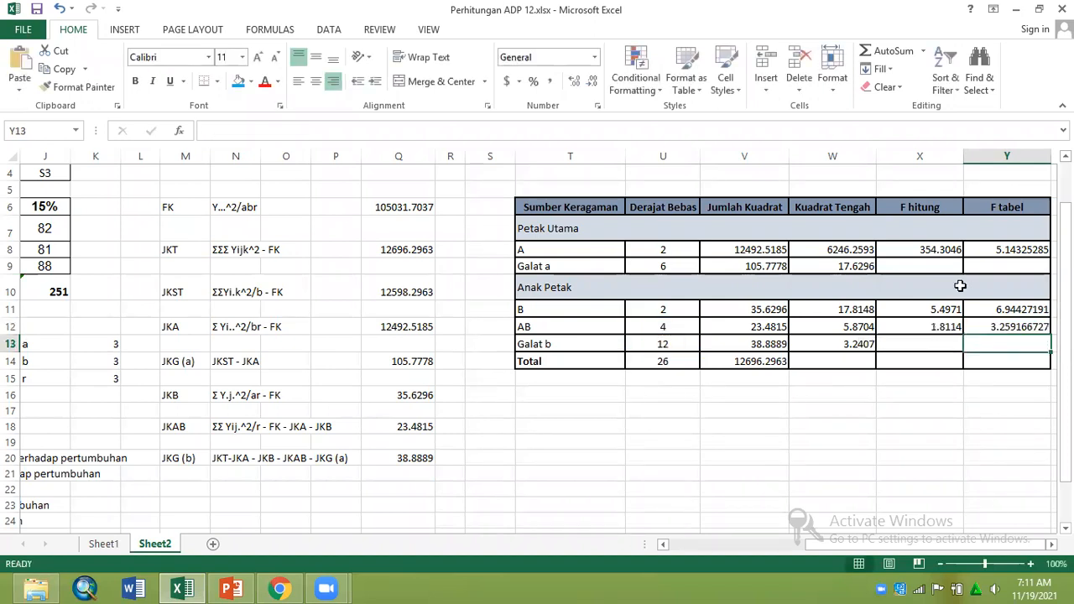
- Show the F tabel values in Y8 and Y11:Y12 with four decimals
click(1027, 310)
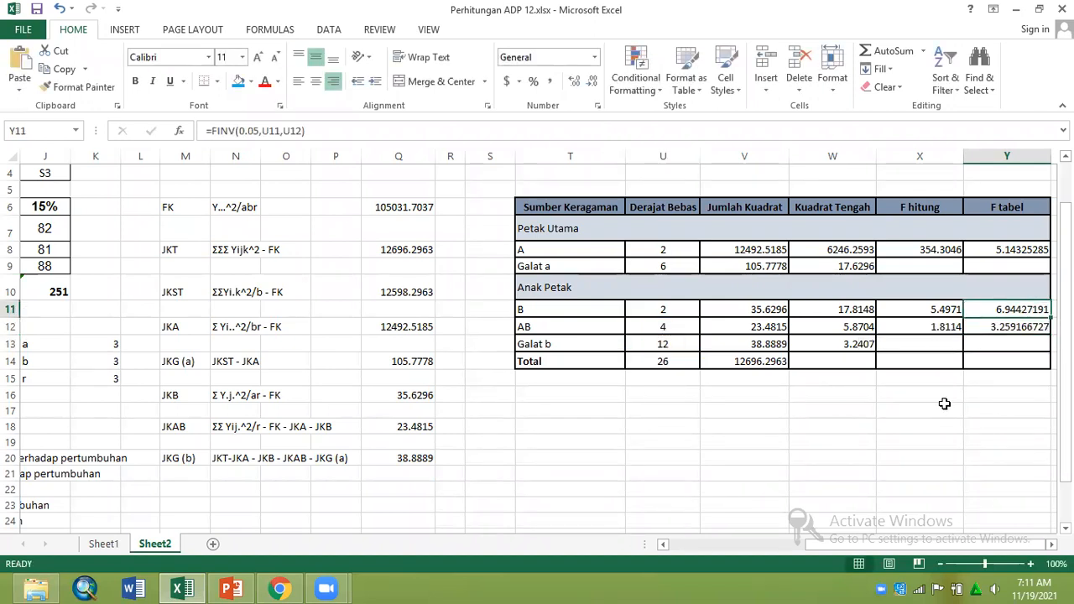
click(1000, 251)
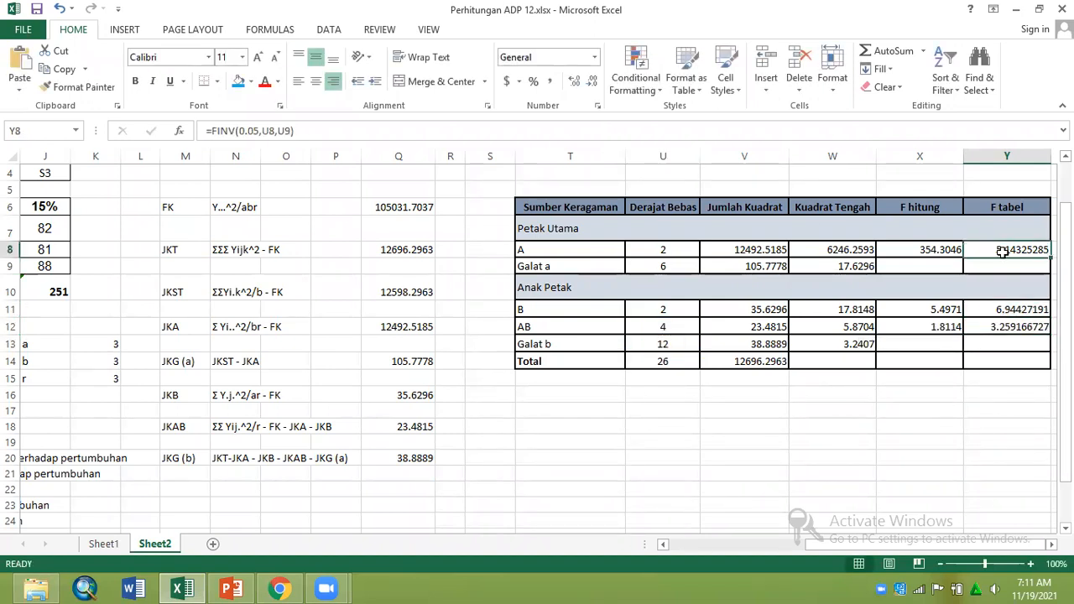
click(593, 82)
click(592, 82)
click(592, 82)
click(593, 82)
drag(999, 312, 971, 326)
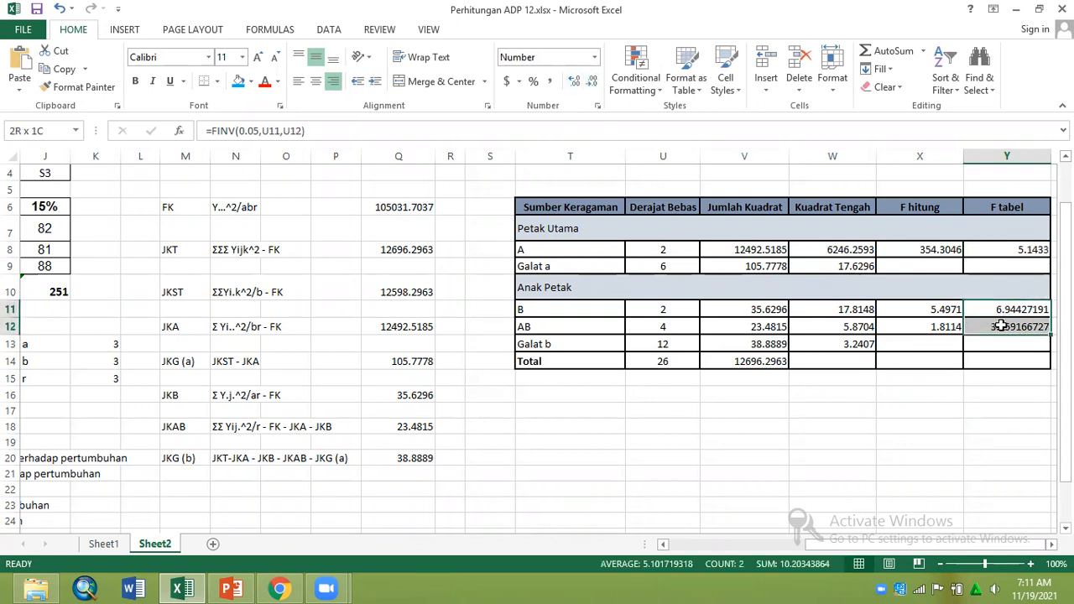
click(593, 82)
click(593, 82)
click(592, 82)
click(593, 82)
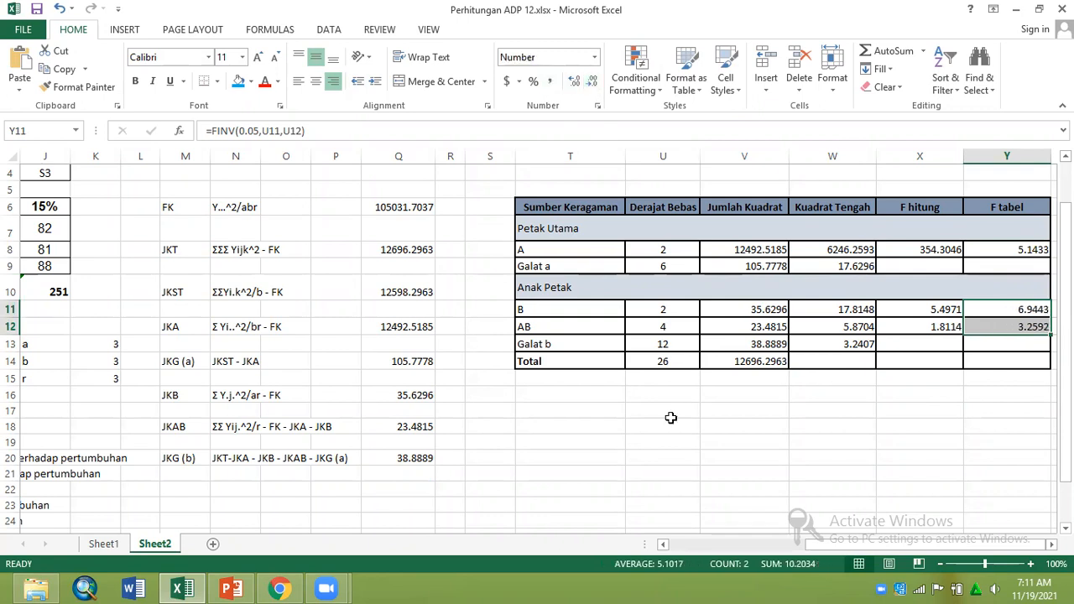
- Enter the heading Keputusan in T16 below the ANOVA table
click(664, 457)
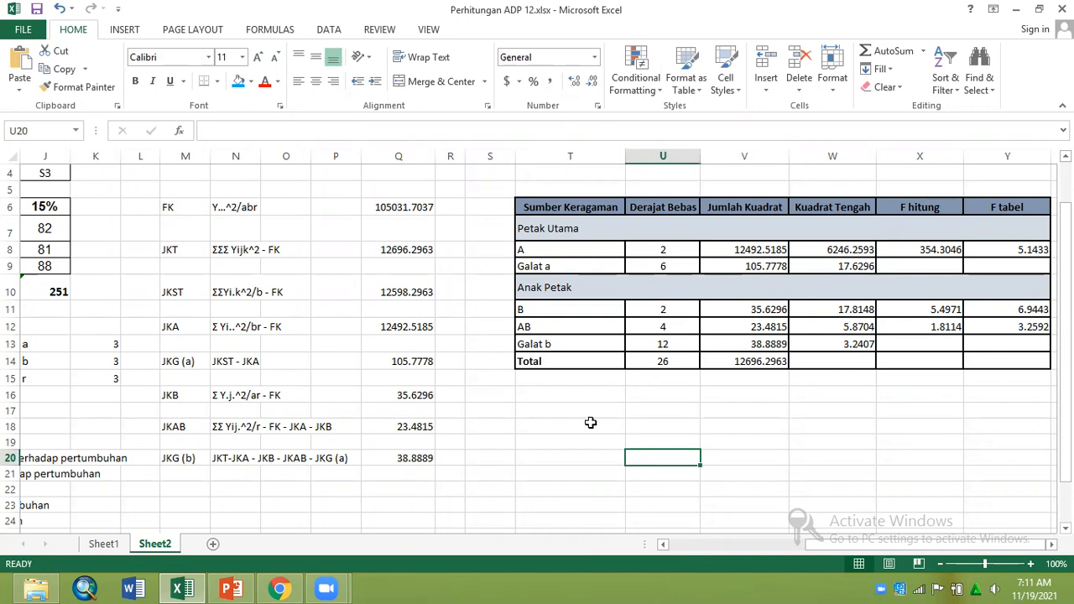
click(574, 399)
text(Keputusan)
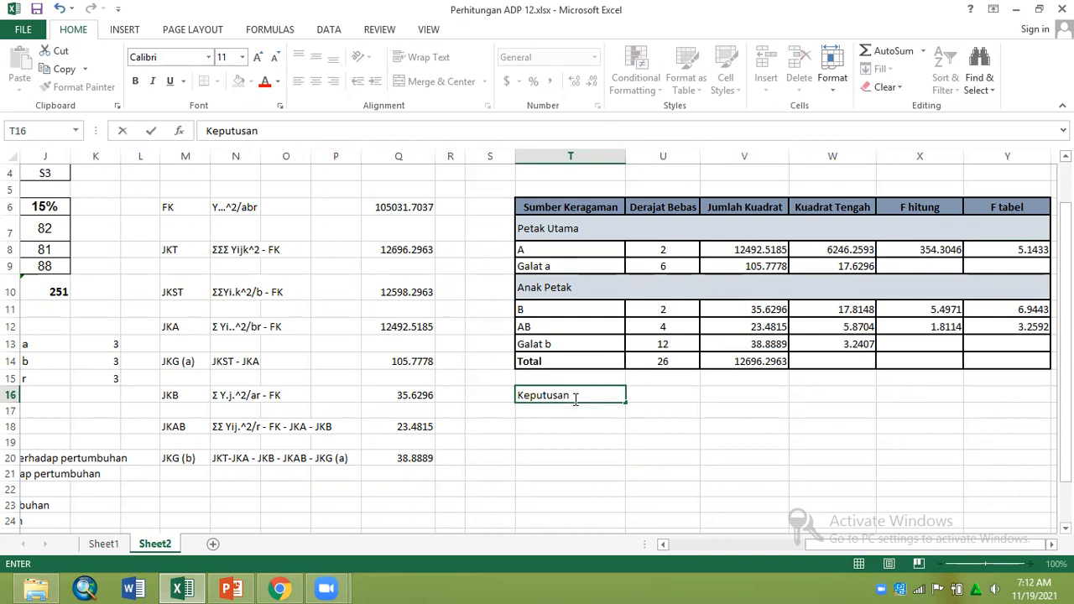
key(Return)
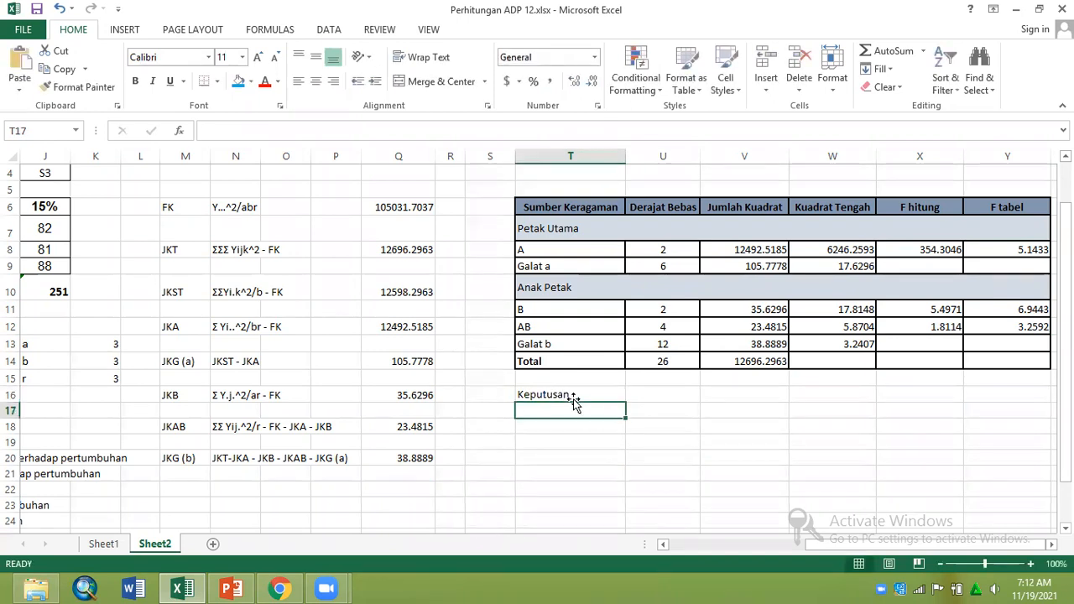
- List the sources A, B and AB in T17:T19 below the Keputusan heading
text(A)
key(Return)
text(B)
key(Return)
text(AB)
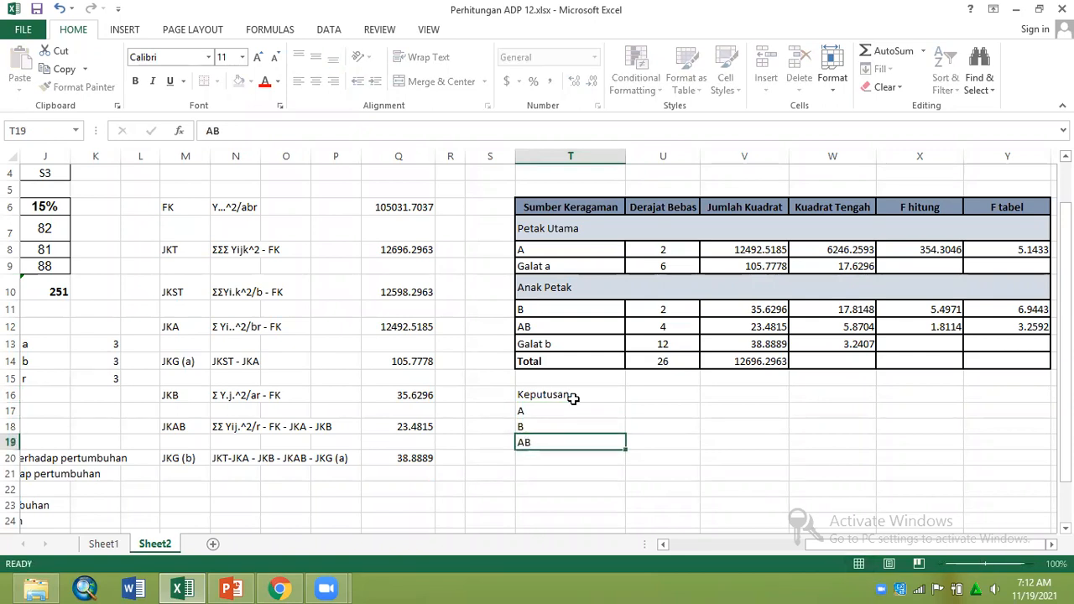
key(Return)
- Compare F hitung with F tabel for factor A, then enter Fhit > Ftab in U17 and Tolak Ho in V17
drag(664, 419, 664, 411)
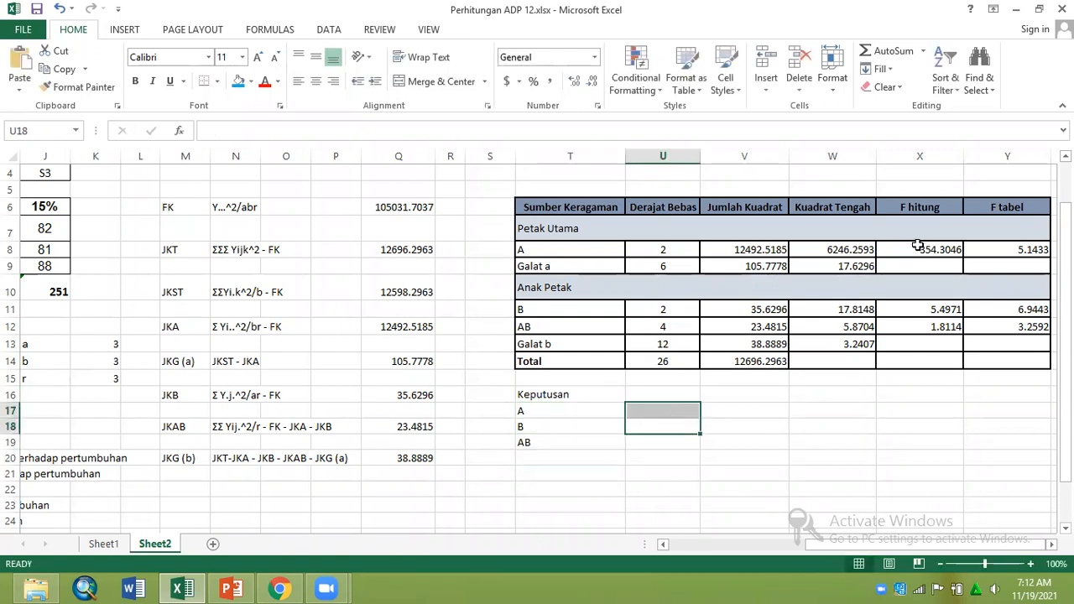
click(918, 245)
click(980, 245)
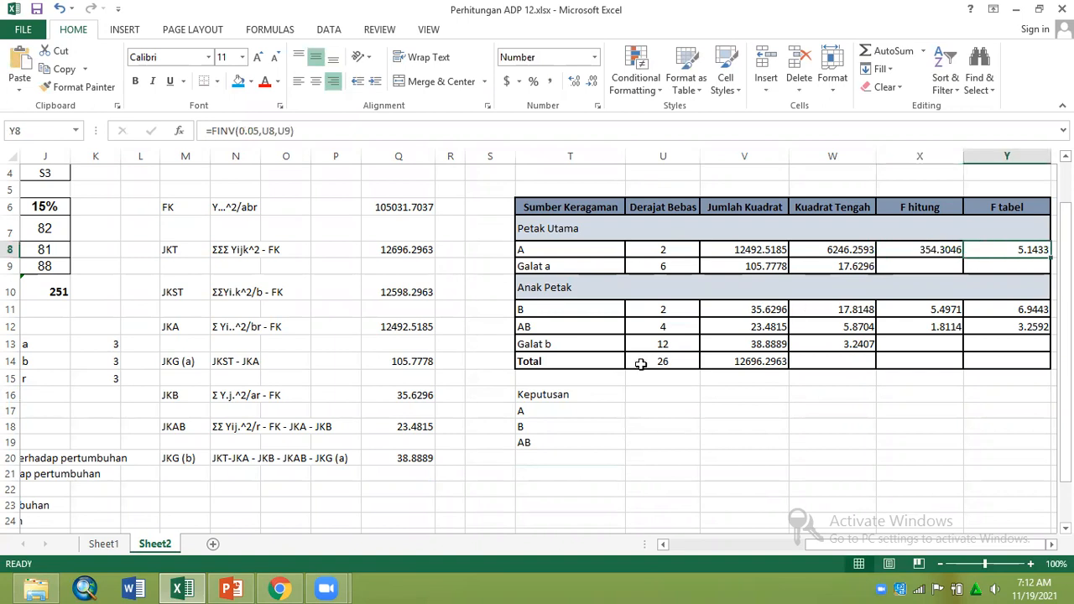
click(647, 412)
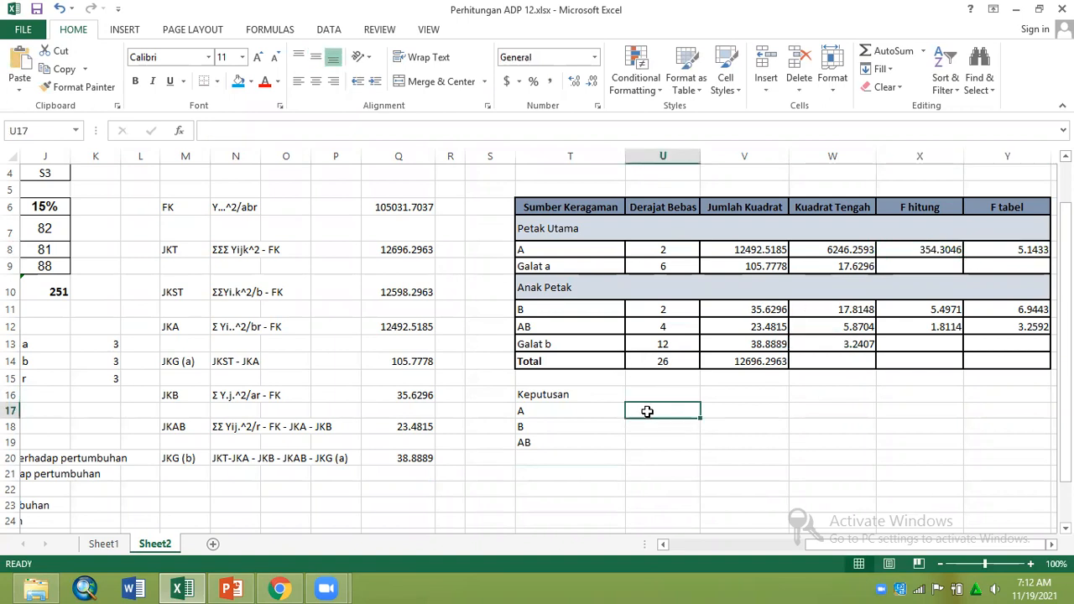
text(Fhit > F)
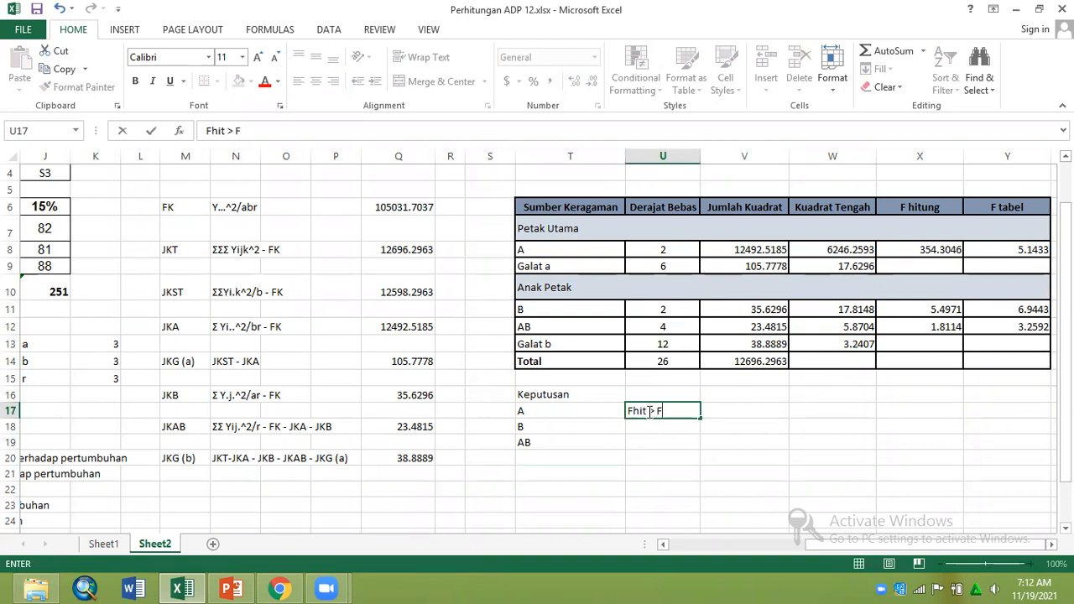
text(tab)
key(Tab)
text(Tol)
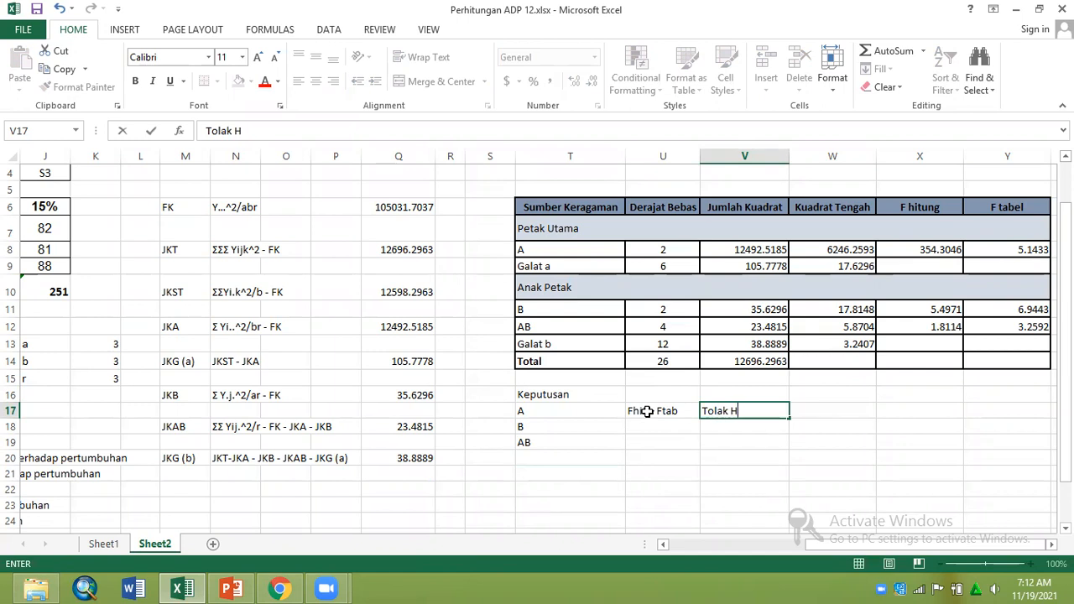
text(ak Ho)
key(Return)
- Copy the factor A comparison to U18, change it to Fhit < Ftab for B, and fill it to U19 for AB
click(650, 426)
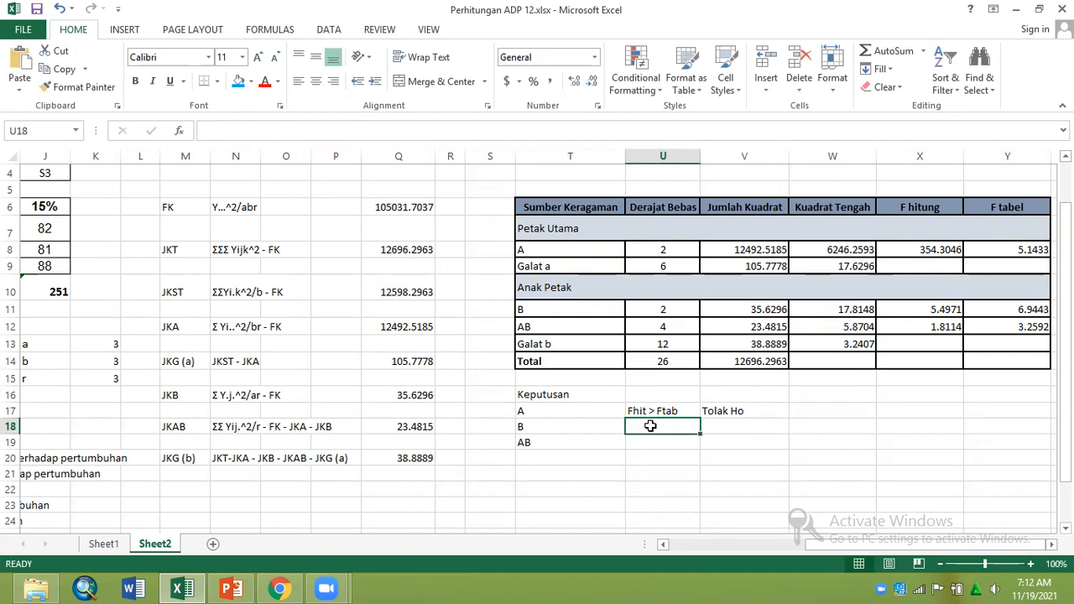
click(691, 407)
drag(699, 419, 705, 433)
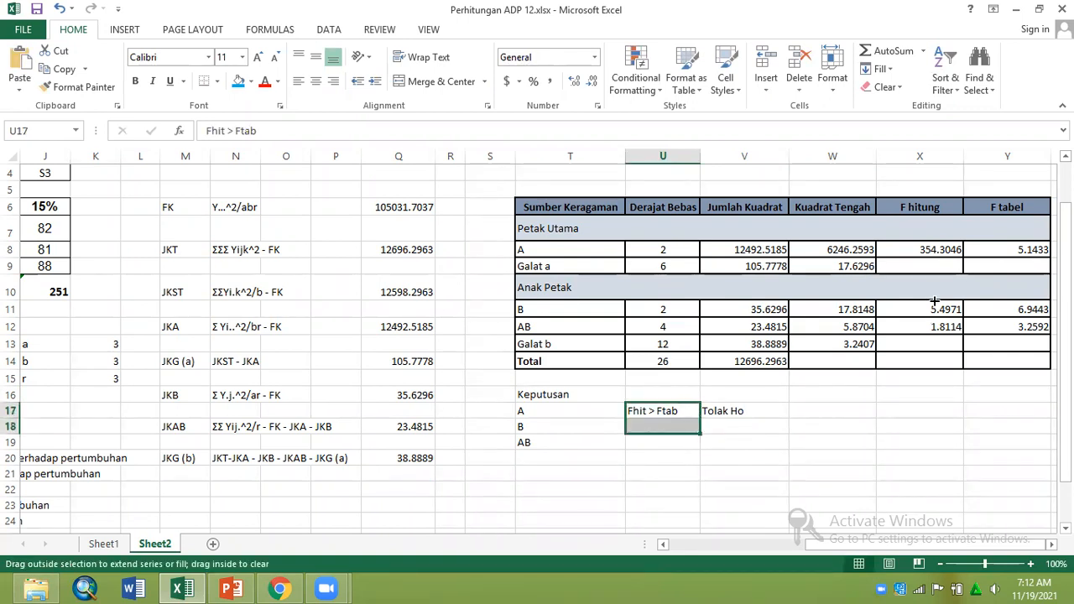
click(663, 426)
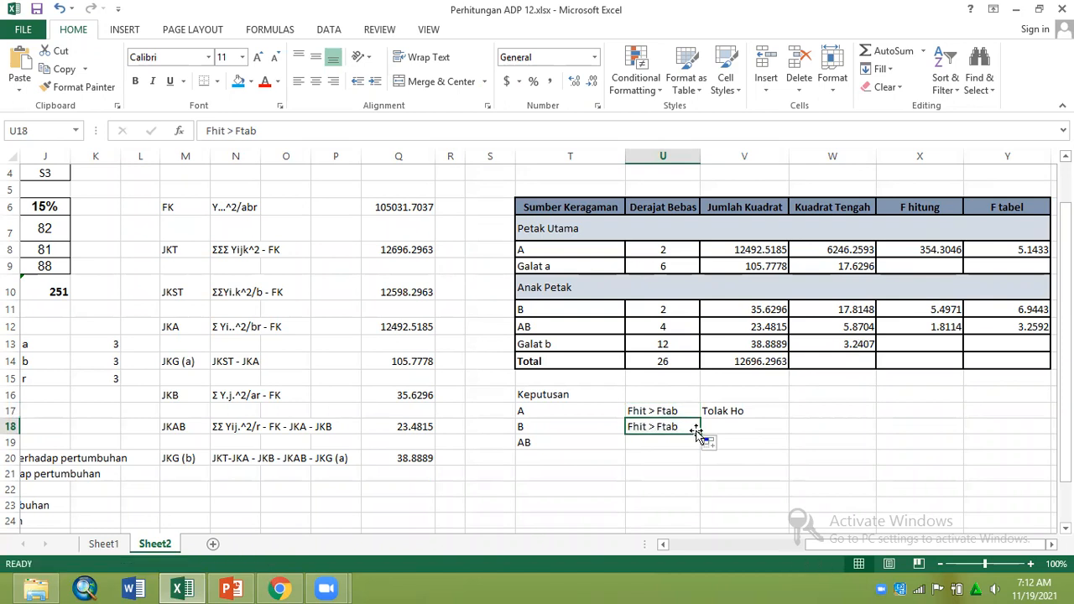
click(233, 131)
key(BackSpace)
text(<)
key(ctrl+Return)
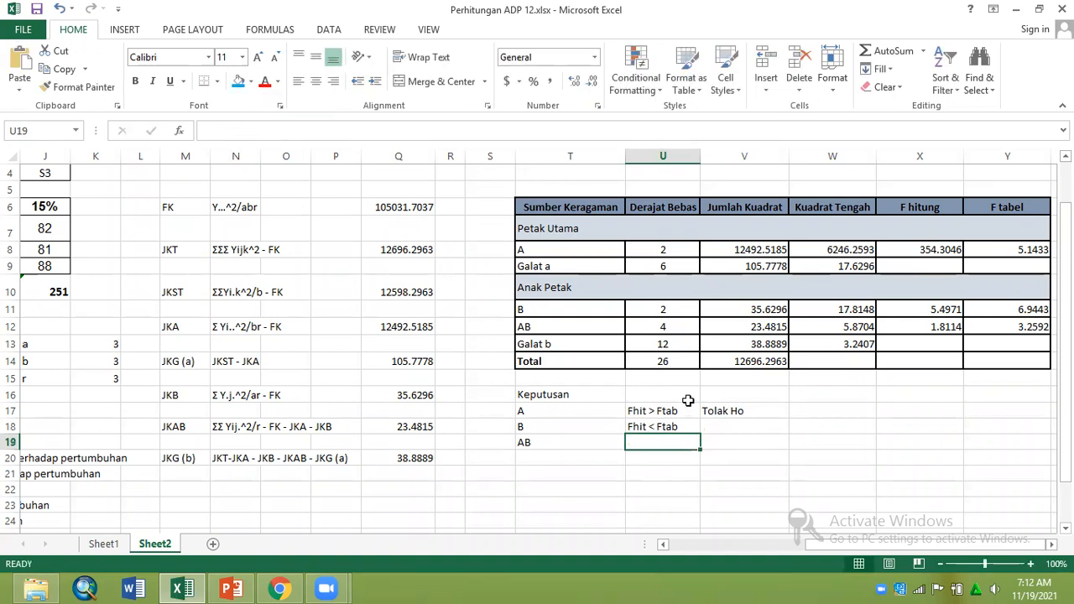
drag(701, 438, 705, 450)
- Enter the decision Gagal tolak Ho for factor B in V18 and fill it to V19 for AB
click(722, 433)
text(Gagal tolak Ho)
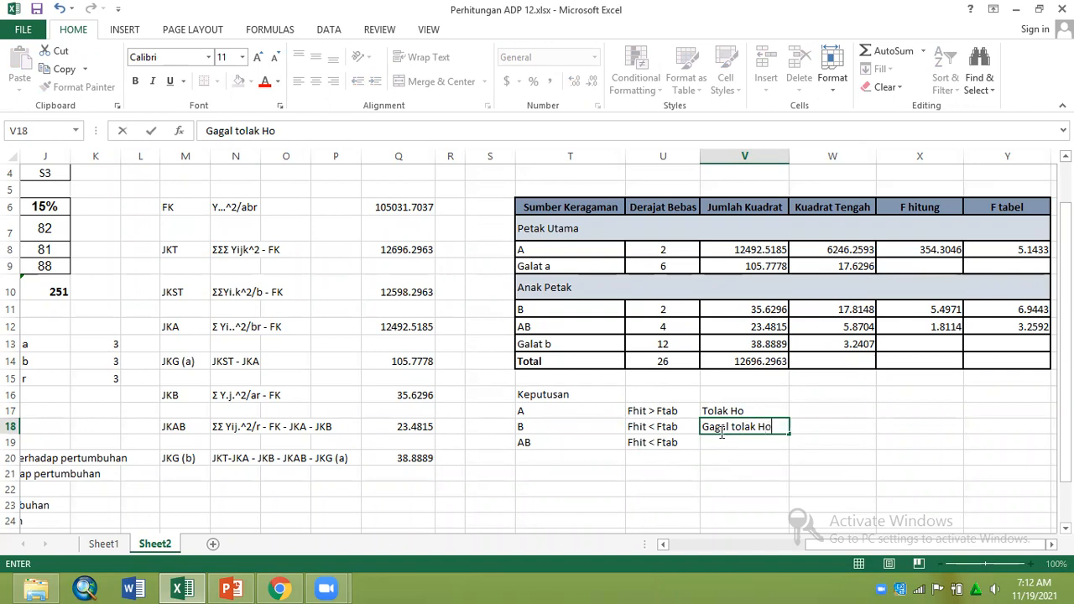
key(Return)
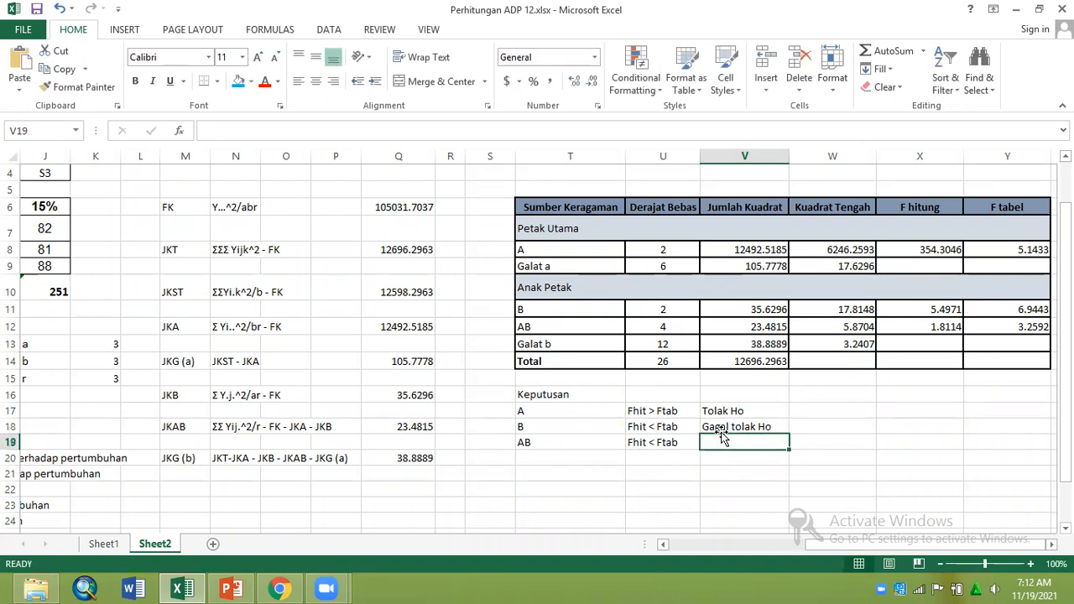
click(749, 427)
click(953, 326)
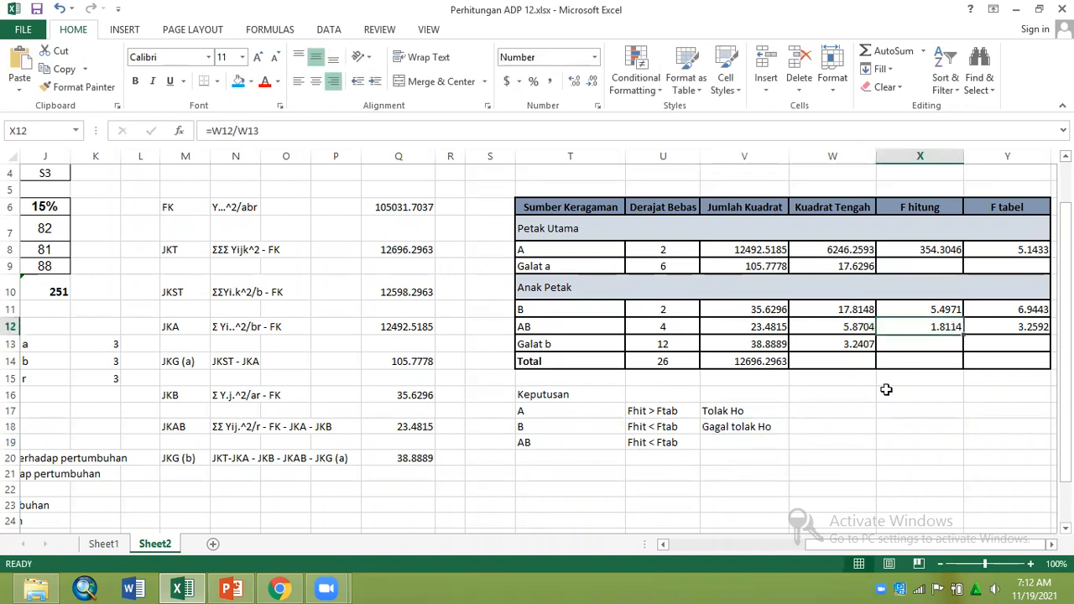
click(781, 430)
drag(789, 435, 789, 445)
click(806, 430)
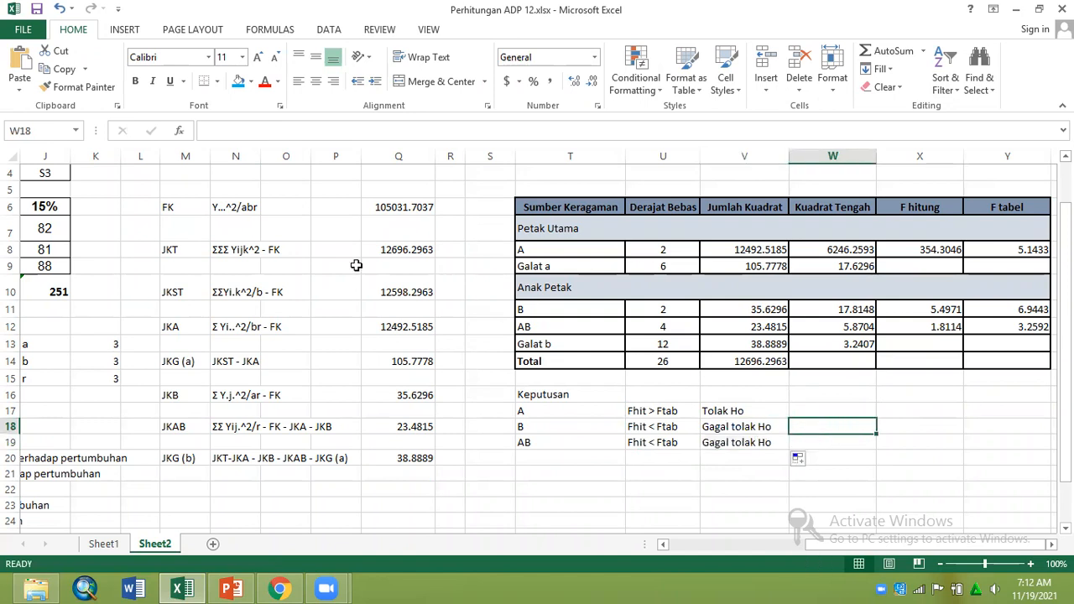
- Enter the heading Kesimpulan in T21 and copy the labels A, B and AB from T17:T19 to T22:T24
click(537, 484)
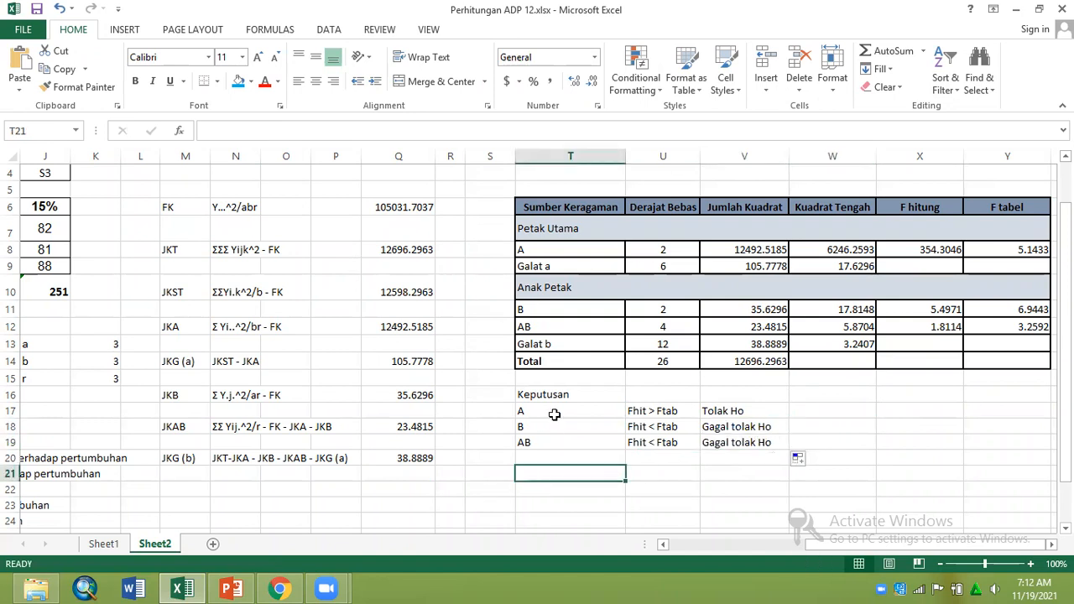
text(Kesimpulan)
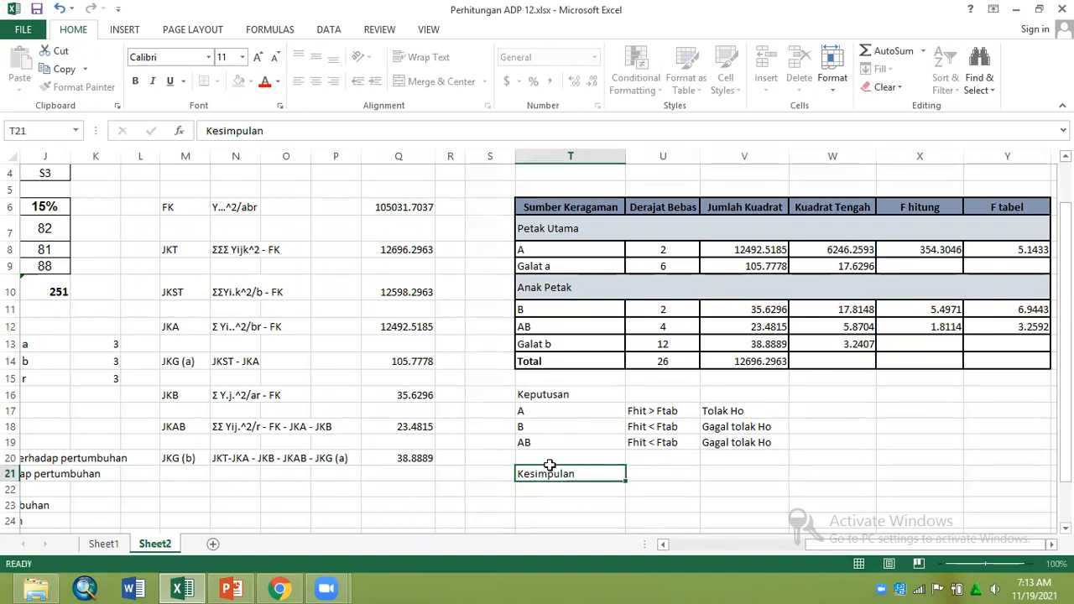
key(Return)
drag(558, 416, 561, 439)
key(ctrl+c)
click(561, 491)
key(ctrl+v)
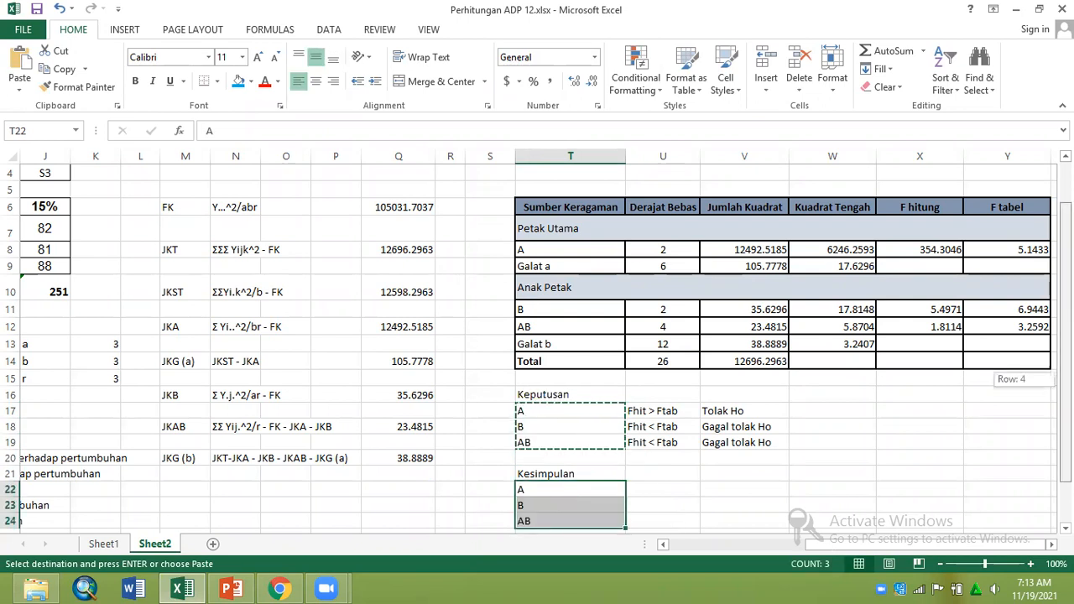
- Copy the factor A H1 statement from E21 to U22 as the conclusion for A
scroll(537, 344, down, 1)
drag(814, 545, 736, 562)
click(109, 428)
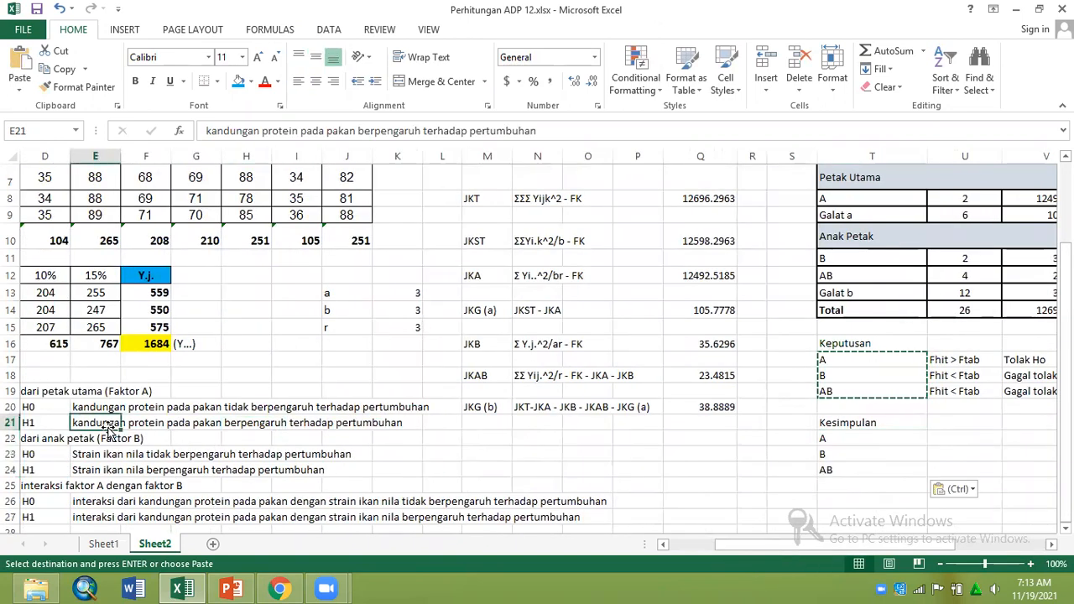
key(ctrl+c)
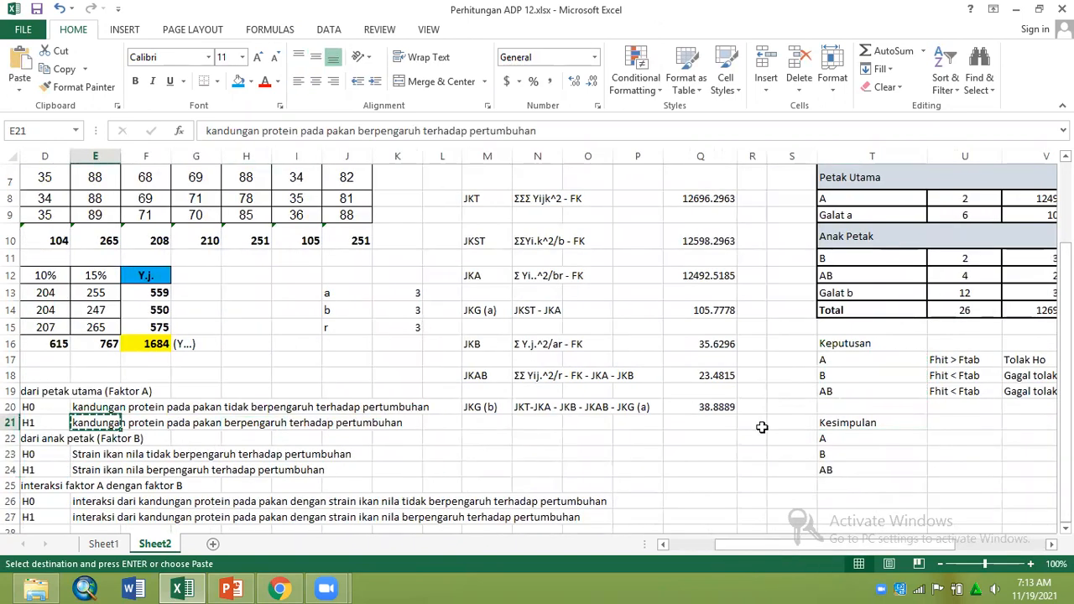
click(967, 440)
key(ctrl+v)
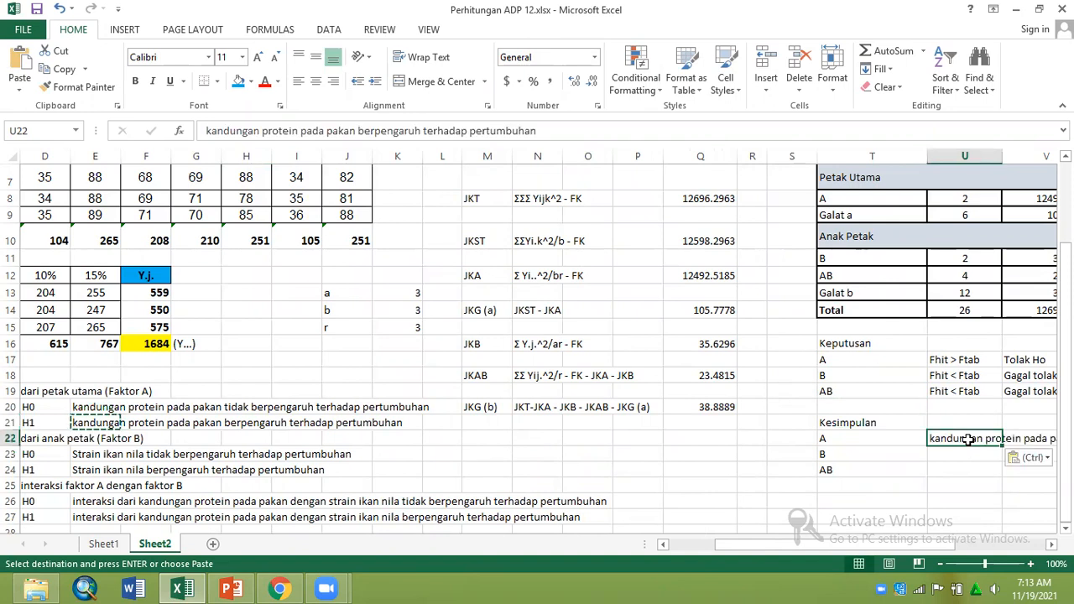
- Copy the factor B H0 statement from E23 to U23 as the conclusion for B
click(98, 456)
key(ctrl+c)
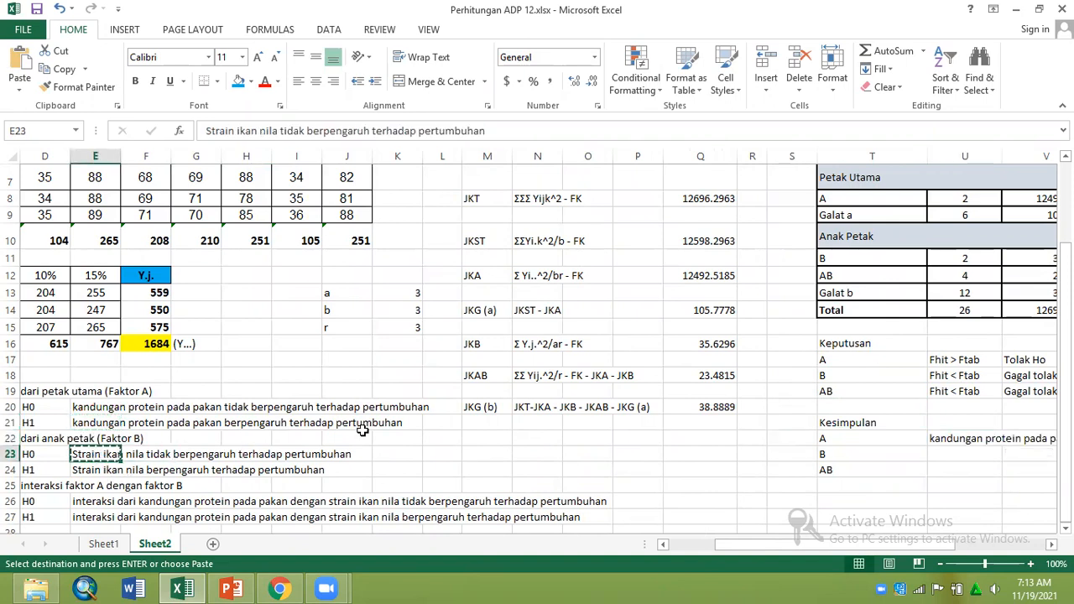
click(956, 462)
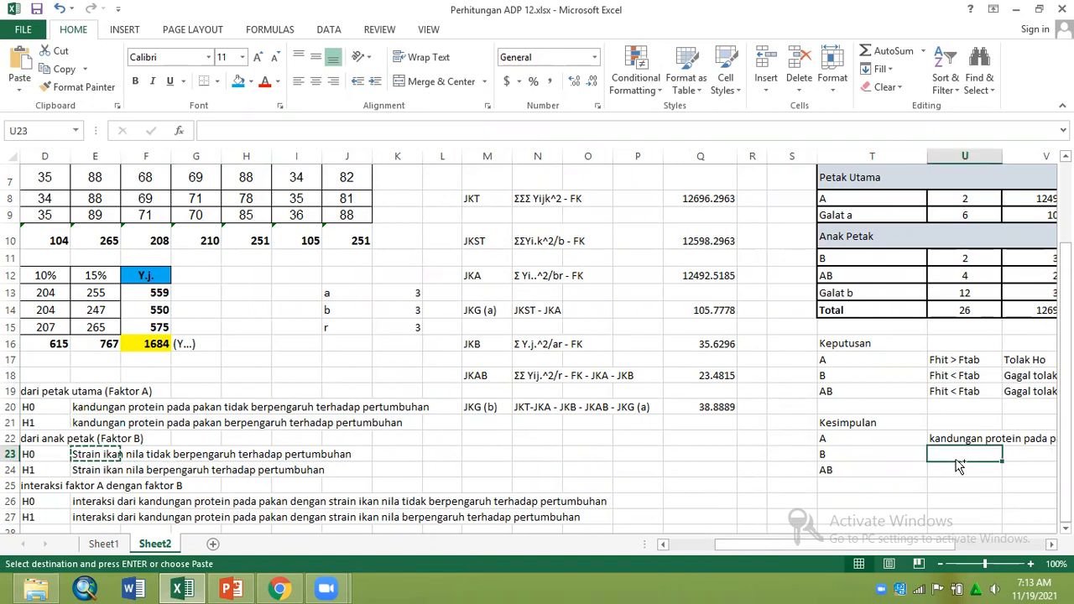
key(ctrl+v)
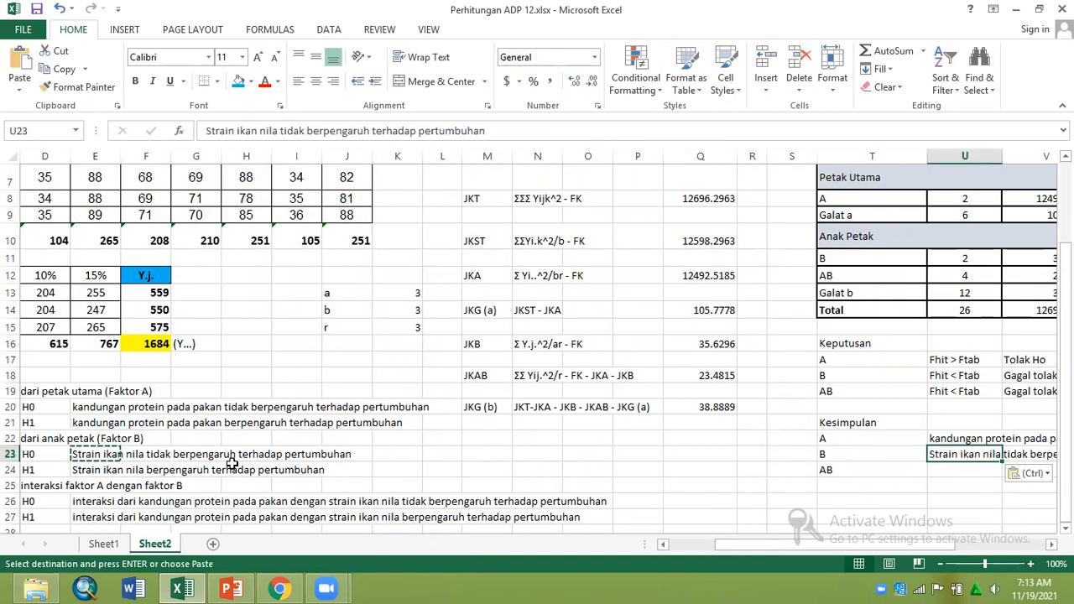
- Copy the interaction H0 statement from E26 to U24 as the conclusion for AB
click(99, 504)
key(ctrl+c)
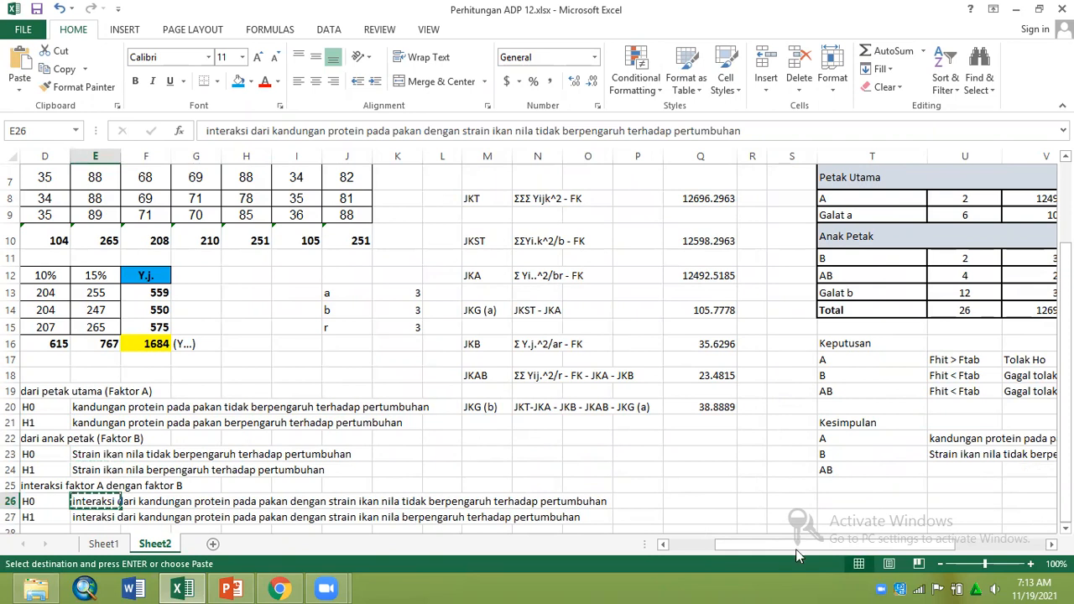
click(954, 468)
key(ctrl+v)
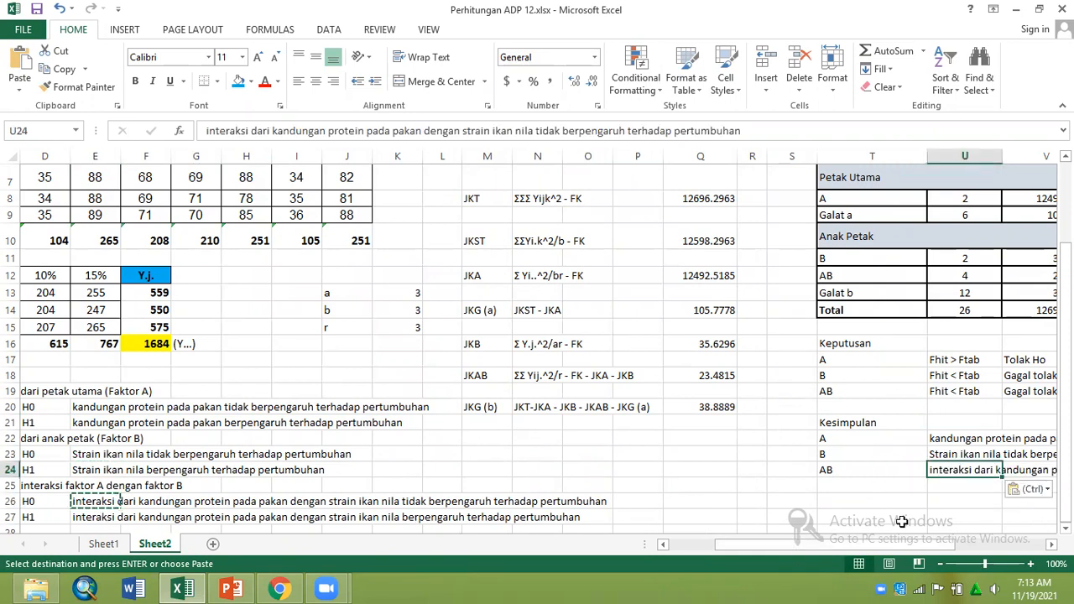
drag(873, 545, 1023, 566)
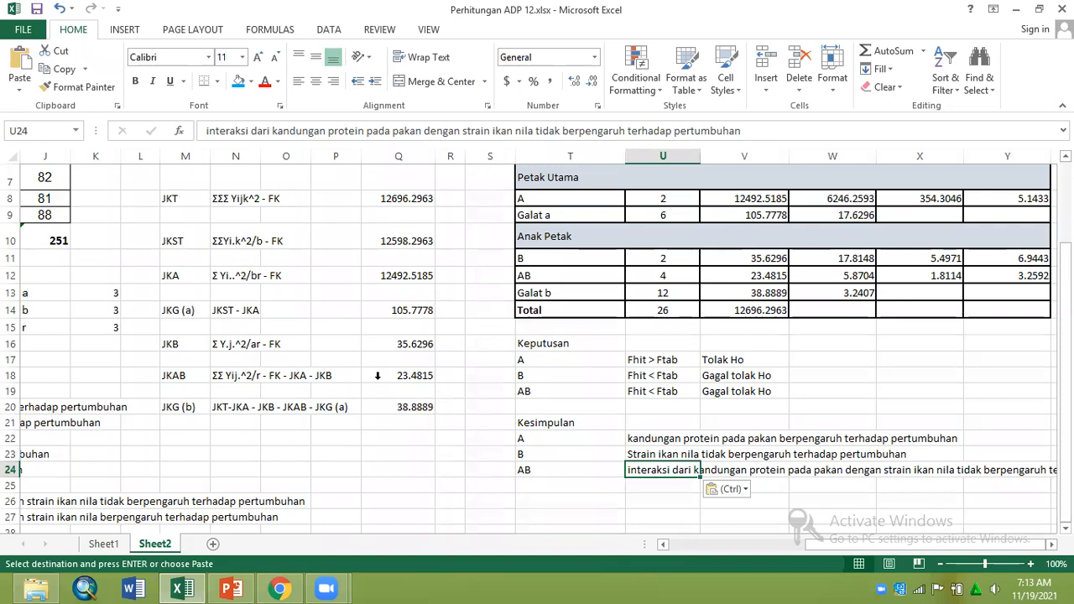
click(482, 146)
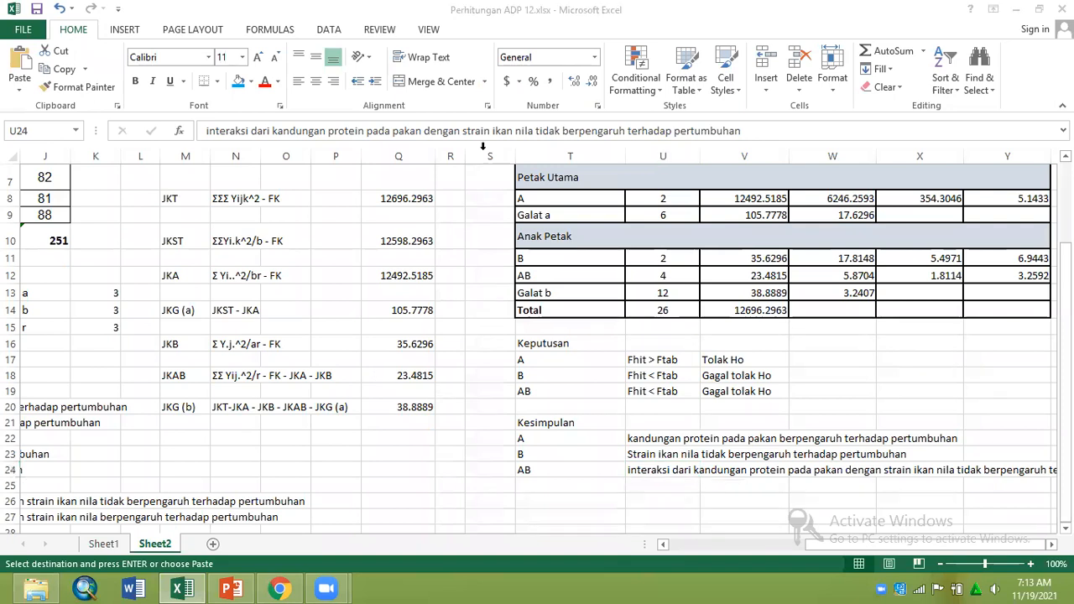